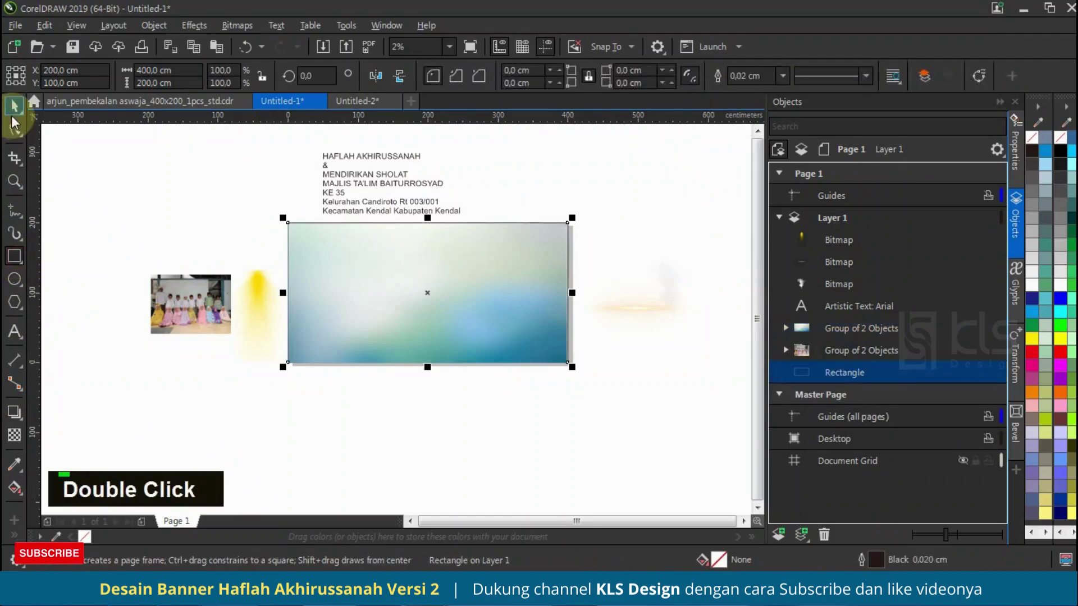
# - Send the blue-green background group to the back and PowerClip it inside the 400 × 200 cm page rectangle
pyautogui.hotkey('ctrl', 'End')
pyautogui.rightClick(857, 373)
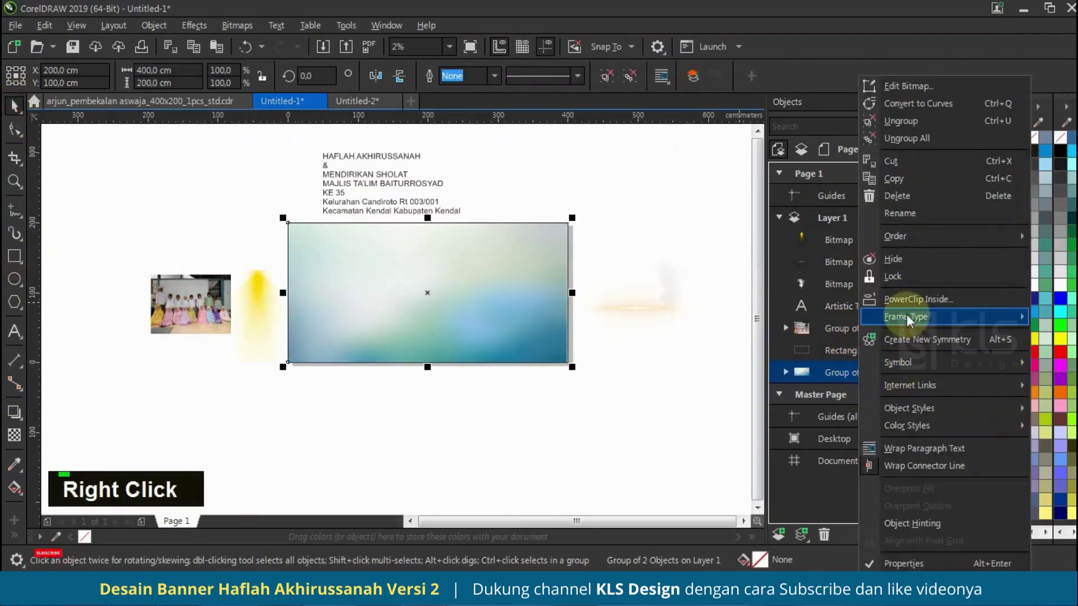
pyautogui.click(912, 300)
pyautogui.click(550, 265)
# - Move the event text block onto the middle of the banner and the golden flare bitmap below the banner's lower-right corner
pyautogui.click(630, 267)
pyautogui.moveTo(672, 262); pyautogui.dragTo(604, 285)
pyautogui.click(430, 171)
pyautogui.moveTo(377, 159); pyautogui.dragTo(420, 248)
pyautogui.moveTo(543, 351); pyautogui.dragTo(590, 409)
pyautogui.moveTo(413, 248); pyautogui.dragTo(422, 266)
# - Center-align the lines of the event text on the banner
pyautogui.click(735, 74)
pyautogui.click(736, 133)
pyautogui.click(682, 155)
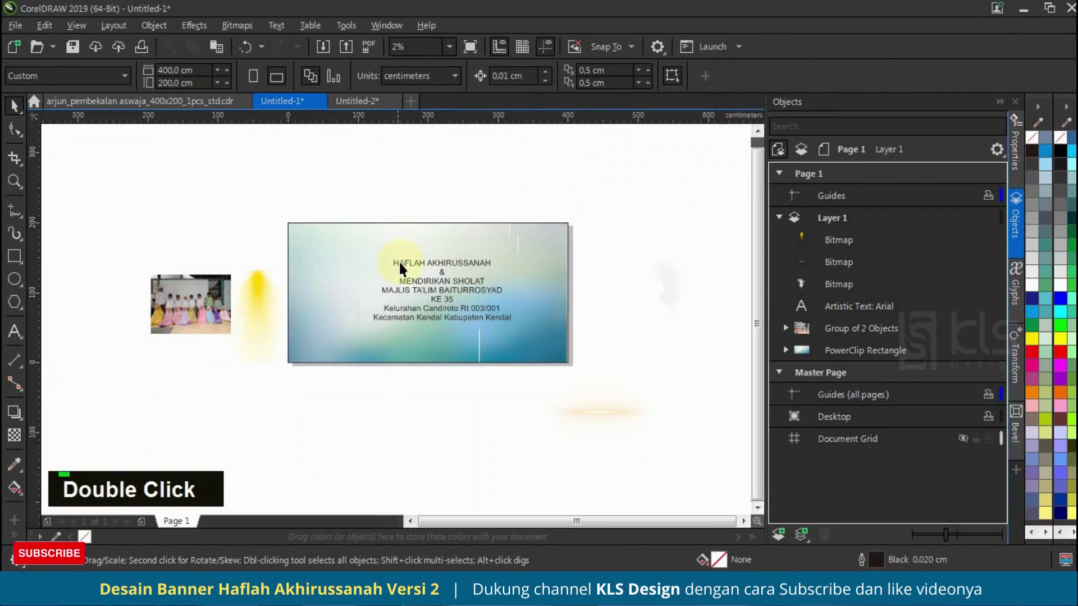
# - Draw a full-height rectangle about 28.7 cm wide along the banner's left edge, filled yellow without an outline
pyautogui.scroll(1, 400, 262)
pyautogui.click(12, 256)
pyautogui.moveTo(176, 193); pyautogui.dragTo(216, 470)
pyautogui.press('space')
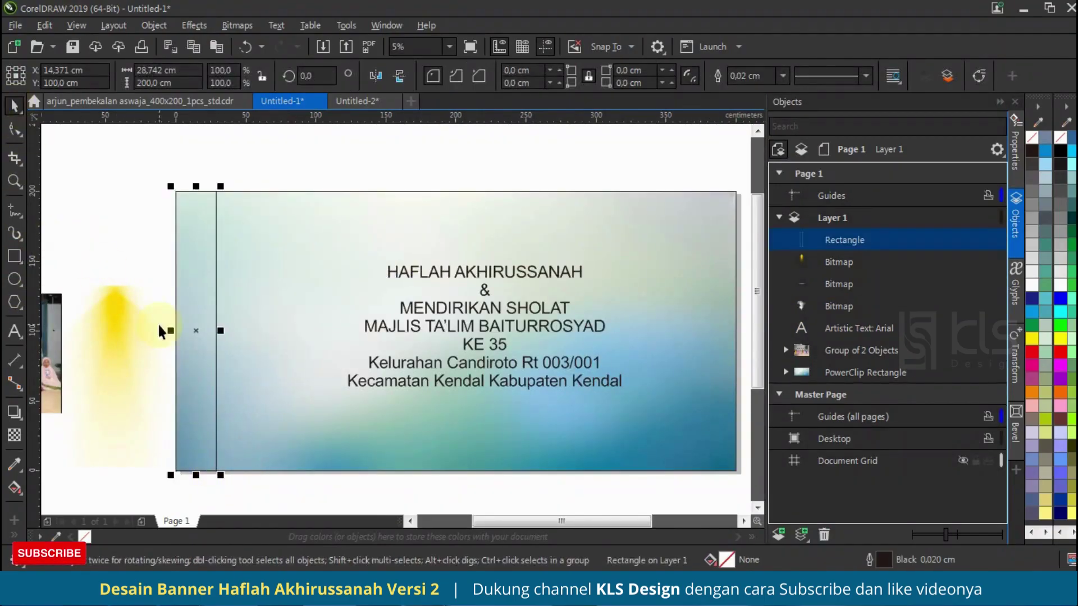
pyautogui.click(1031, 338)
pyautogui.rightClick(84, 536)
# - Change the yellow strip's uniform fill to golden yellow, C0 M24 Y95 K0
pyautogui.click(14, 487)
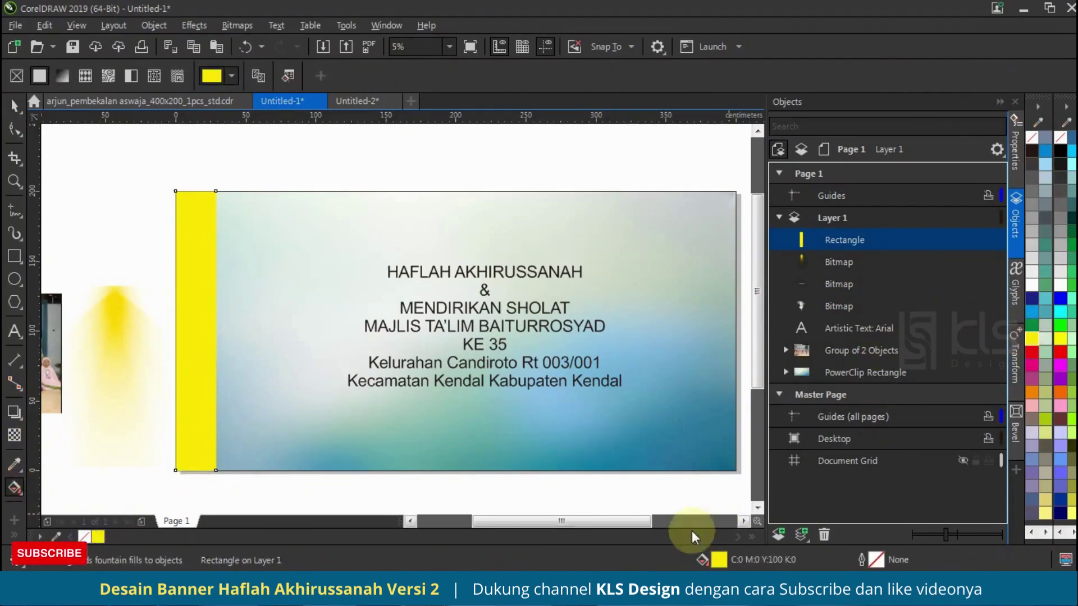
pyautogui.doubleClick(710, 559)
pyautogui.click(358, 150)
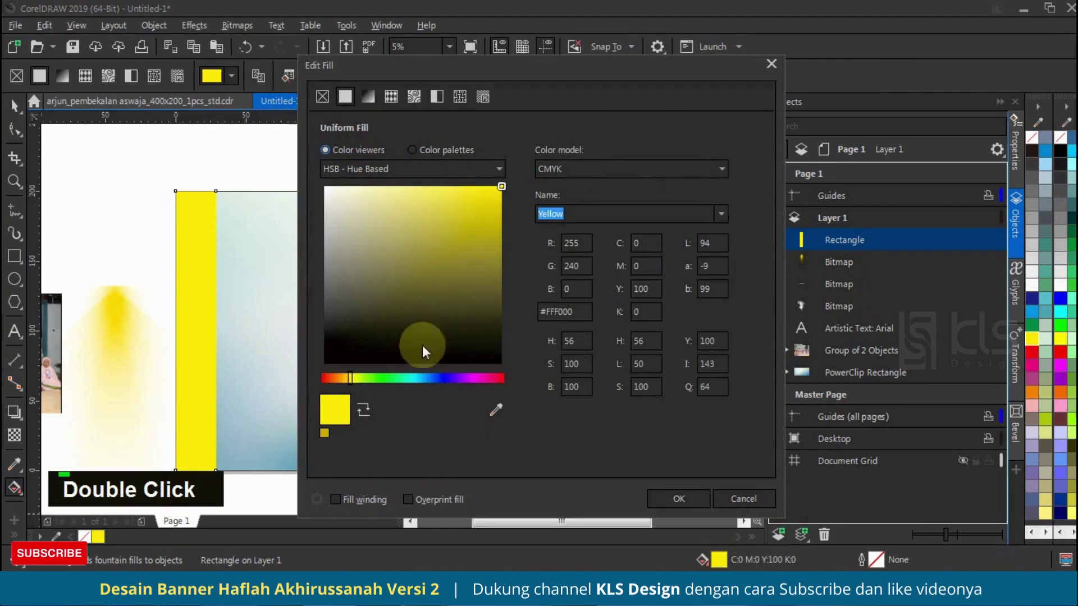
pyautogui.click(346, 377)
pyautogui.click(678, 497)
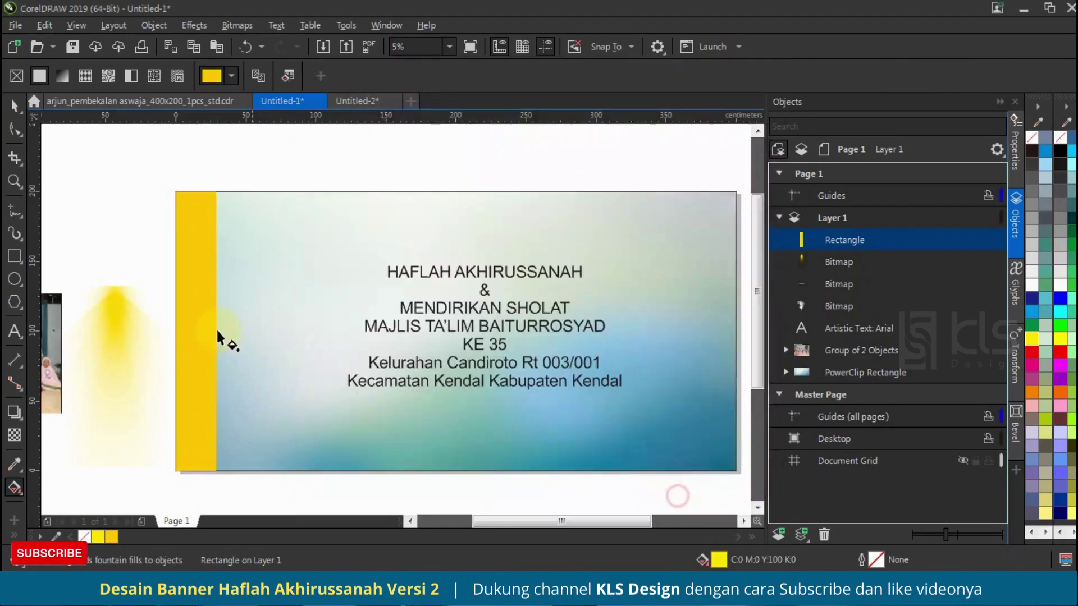
# - Give the strip a horizontal fountain fill from golden yellow to pale yellow, C2 M0 Y54 K0
pyautogui.moveTo(205, 336); pyautogui.dragTo(215, 337)
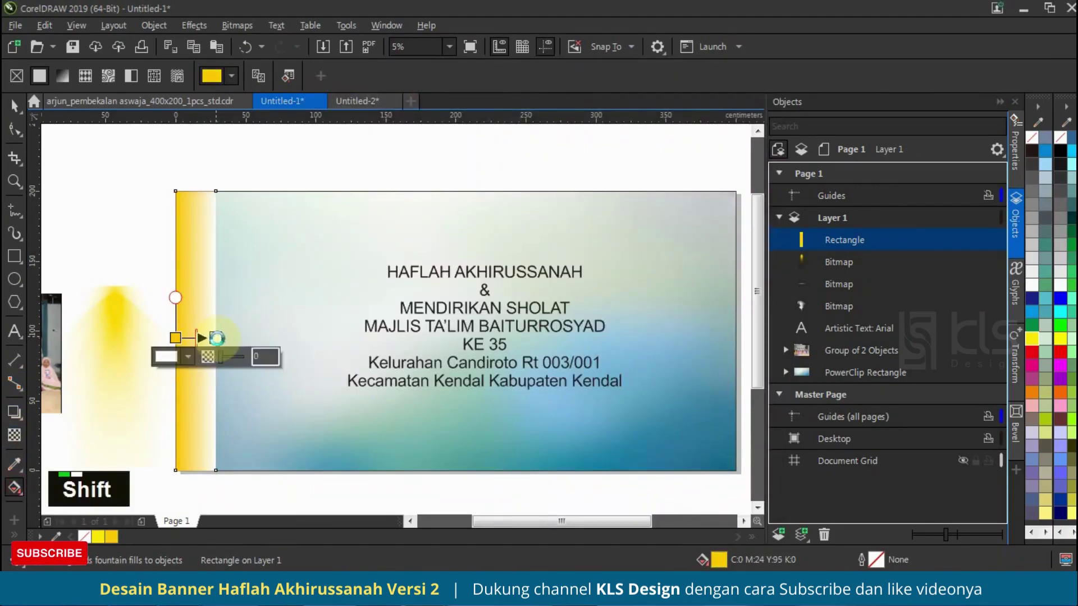
pyautogui.click(98, 537)
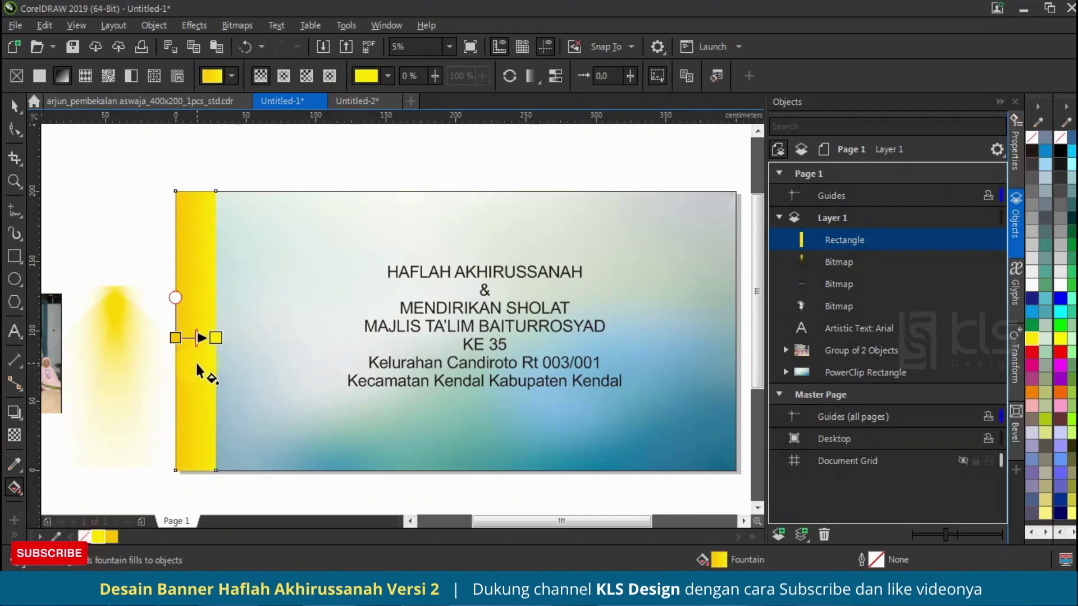
pyautogui.click(215, 337)
pyautogui.click(188, 357)
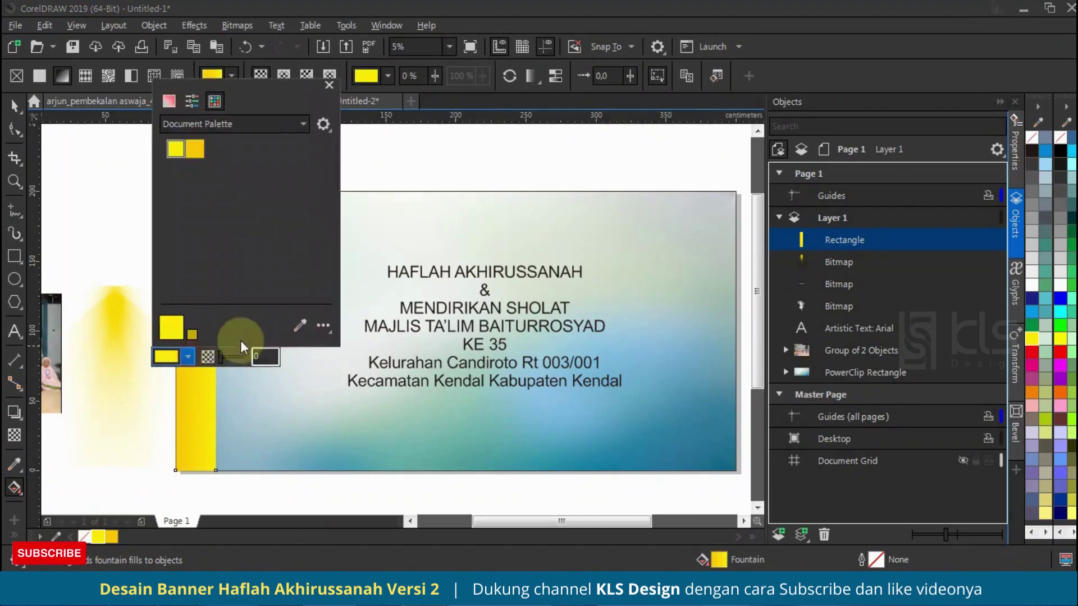
pyautogui.click(173, 102)
pyautogui.moveTo(227, 143); pyautogui.dragTo(219, 128)
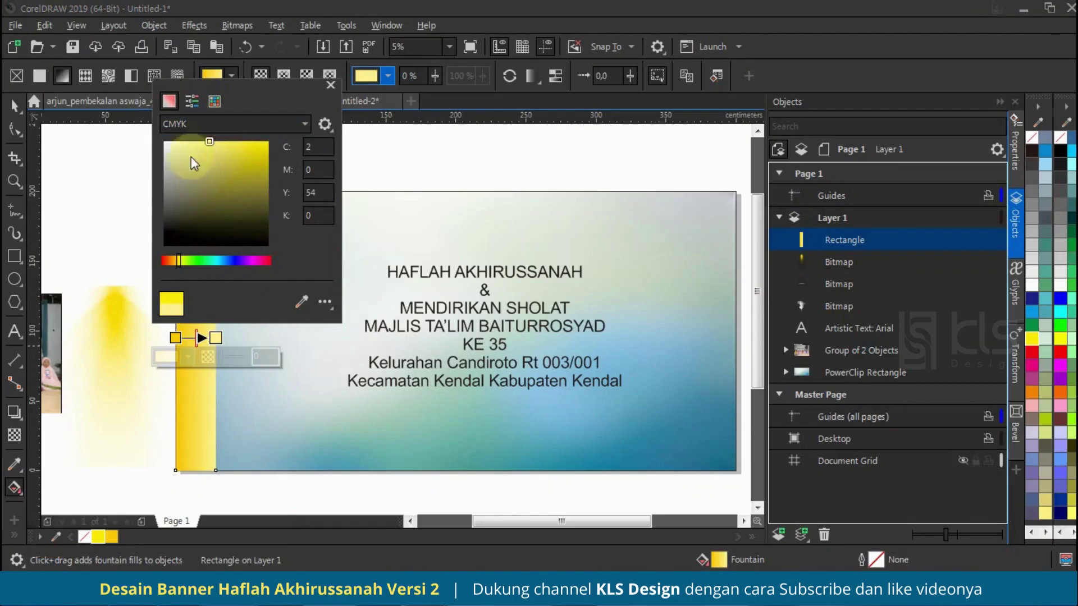
pyautogui.click(133, 151)
# - Shrink a copy of the golden strip into a block about 19.8 cm high at the strip's upper end and fill it green
pyautogui.click(14, 105)
pyautogui.moveTo(197, 476); pyautogui.dragTo(243, 216)
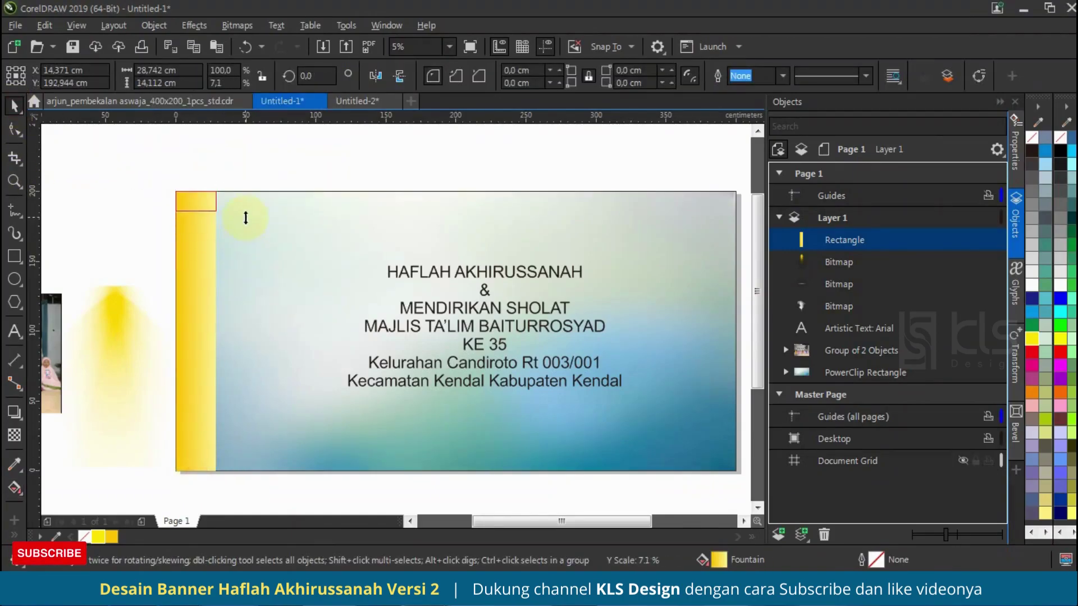
pyautogui.rightClick(243, 217)
pyautogui.scroll(2, 188, 196)
pyautogui.scroll(-2, 337, 293)
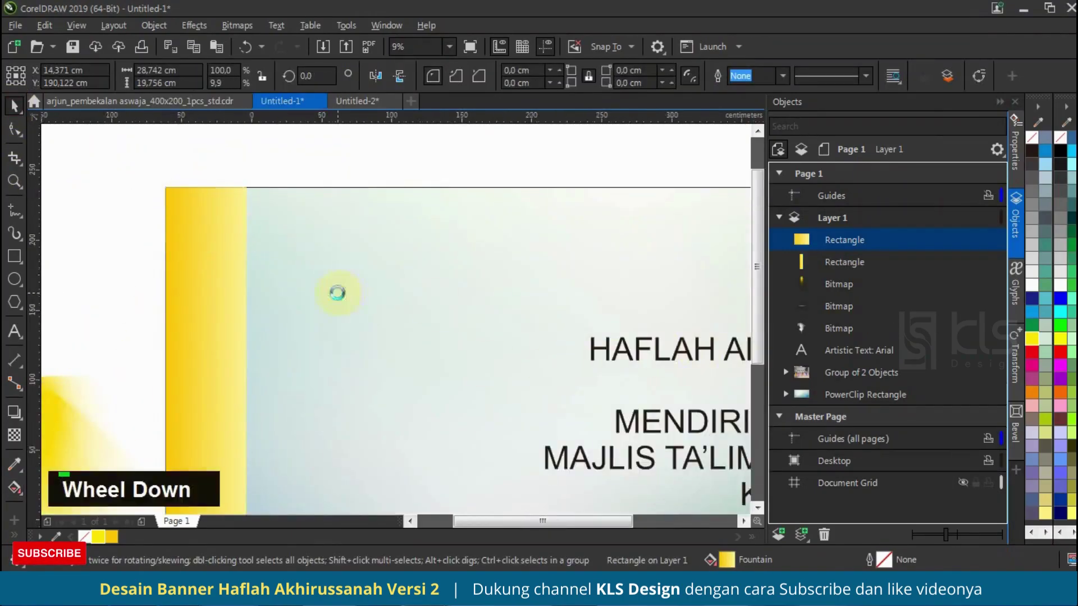
pyautogui.click(1033, 325)
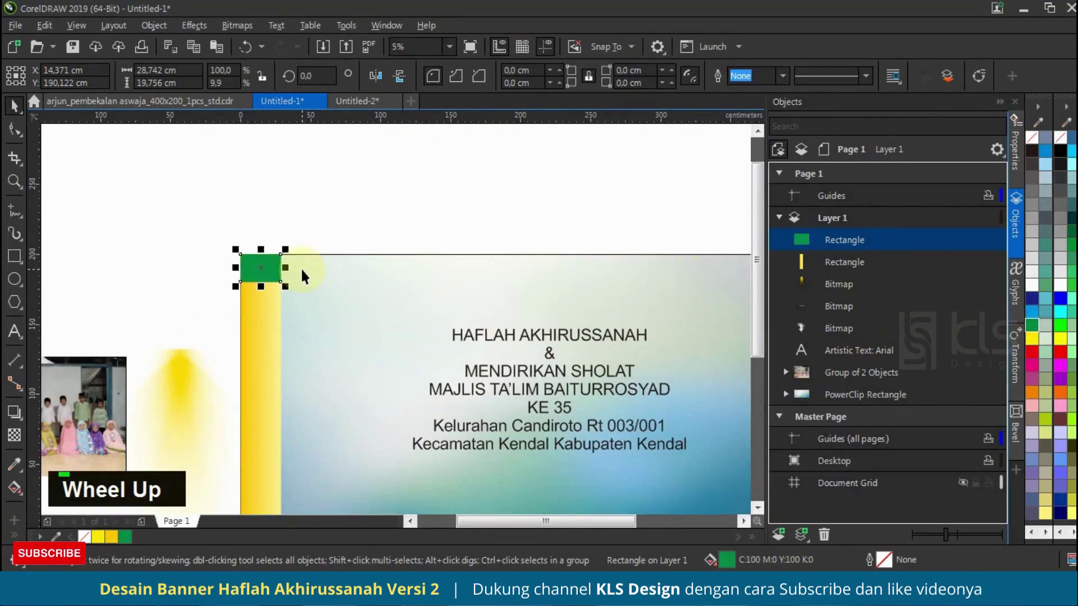
# - Recolor the small block with the blue C78 M42 Y26 K0 sampled from the banner's lower-right background
pyautogui.scroll(-2, 301, 267)
pyautogui.scroll(2, 397, 293)
pyautogui.click(644, 457)
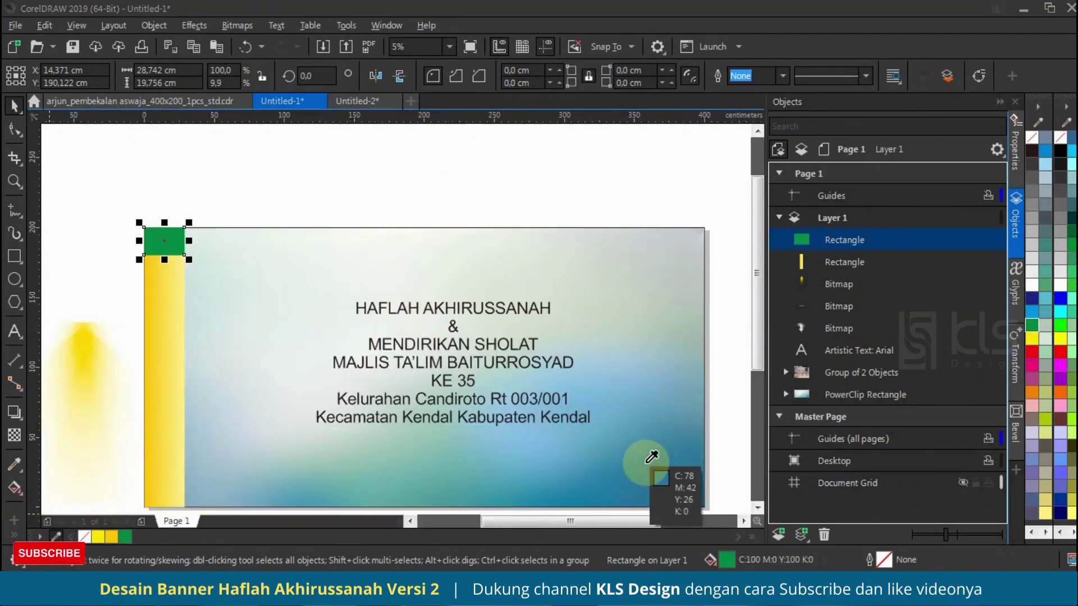
pyautogui.click(138, 536)
pyautogui.scroll(3, 168, 247)
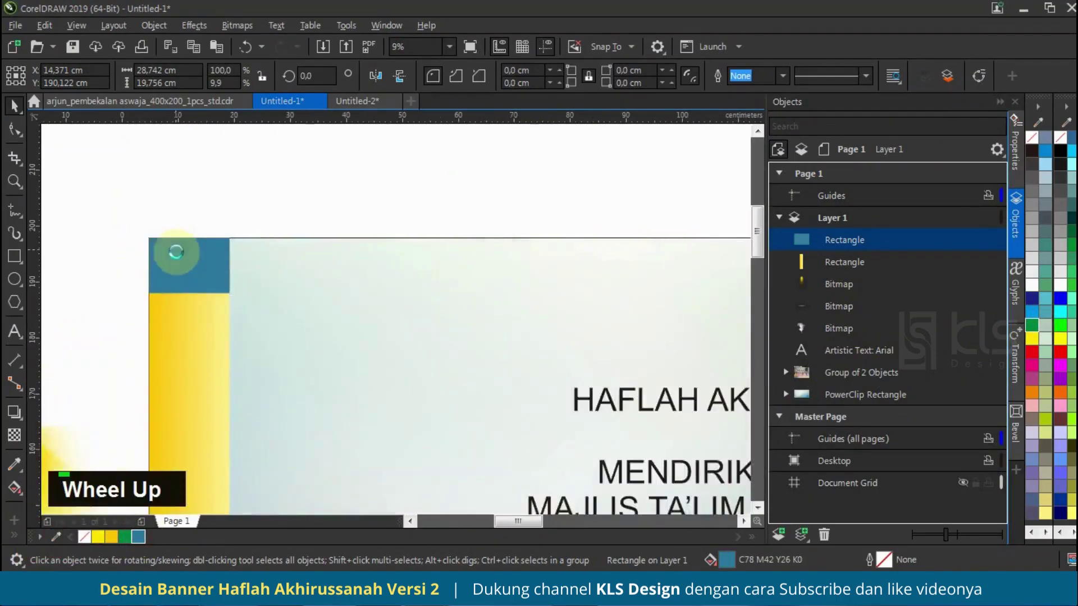
# - Apply a horizontal fountain fill to the small block, running from the sampled blue to a lighter blue
pyautogui.click(14, 488)
pyautogui.moveTo(129, 279); pyautogui.dragTo(282, 281)
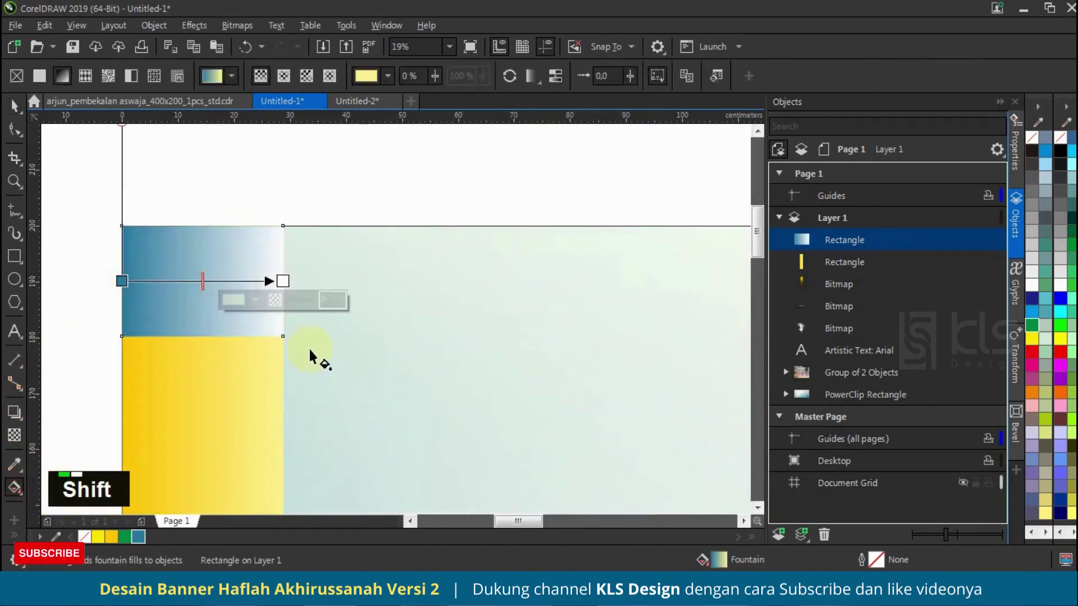
pyautogui.click(124, 536)
pyautogui.click(255, 300)
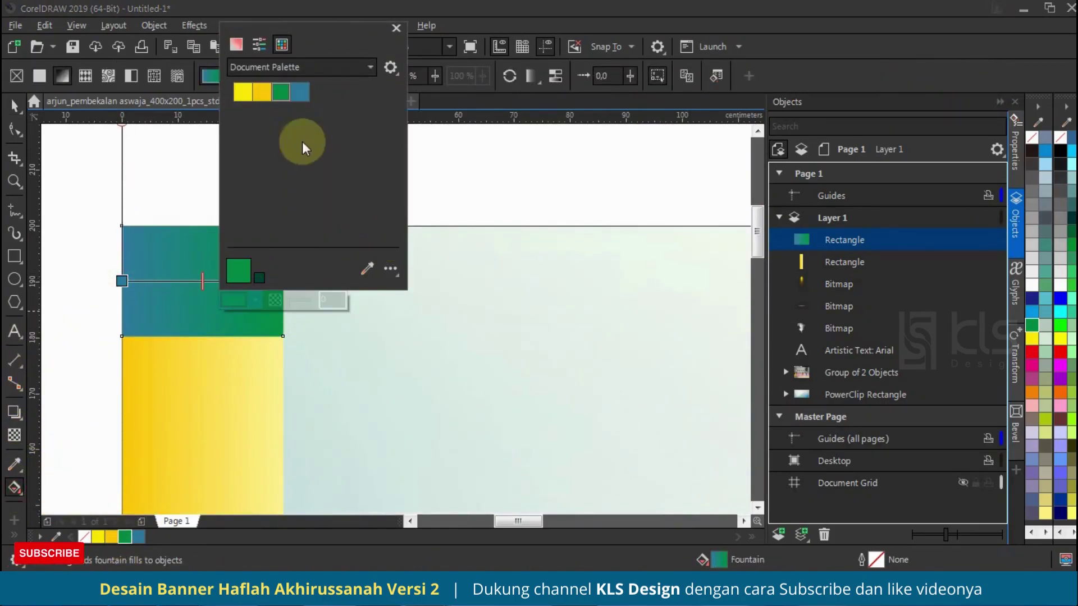
pyautogui.click(235, 46)
pyautogui.moveTo(302, 68); pyautogui.dragTo(270, 63)
pyautogui.click(157, 142)
# - Copy the blue block down the strip, leaving a one-block-high gap of yellow beneath the original
pyautogui.click(21, 105)
pyautogui.moveTo(284, 227); pyautogui.dragTo(286, 341)
pyautogui.scroll(-1, 309, 225)
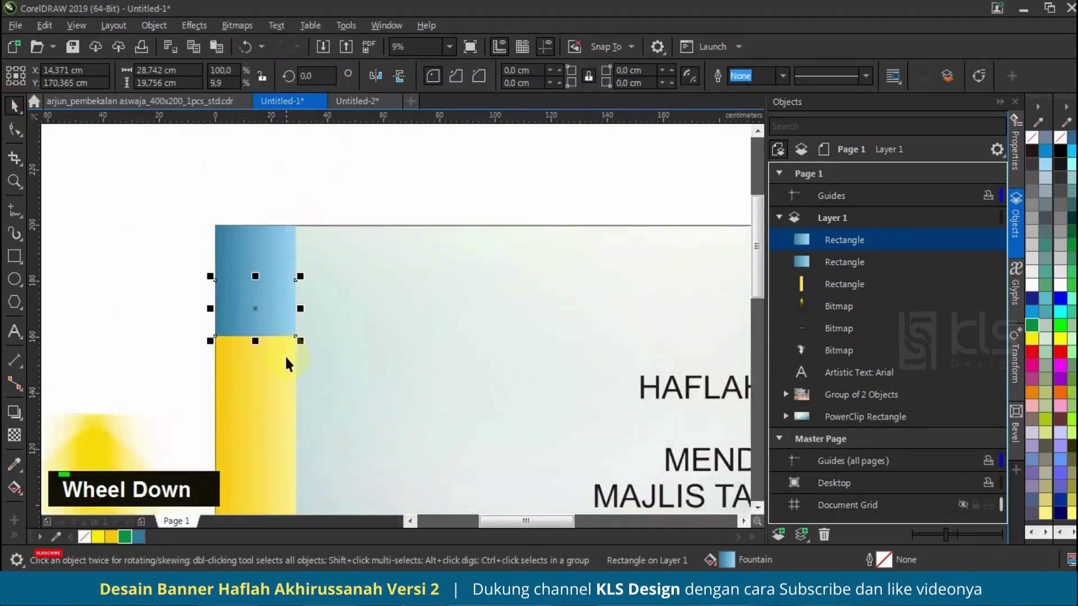
pyautogui.scroll(1, 286, 355)
pyautogui.moveTo(306, 204); pyautogui.dragTo(308, 318)
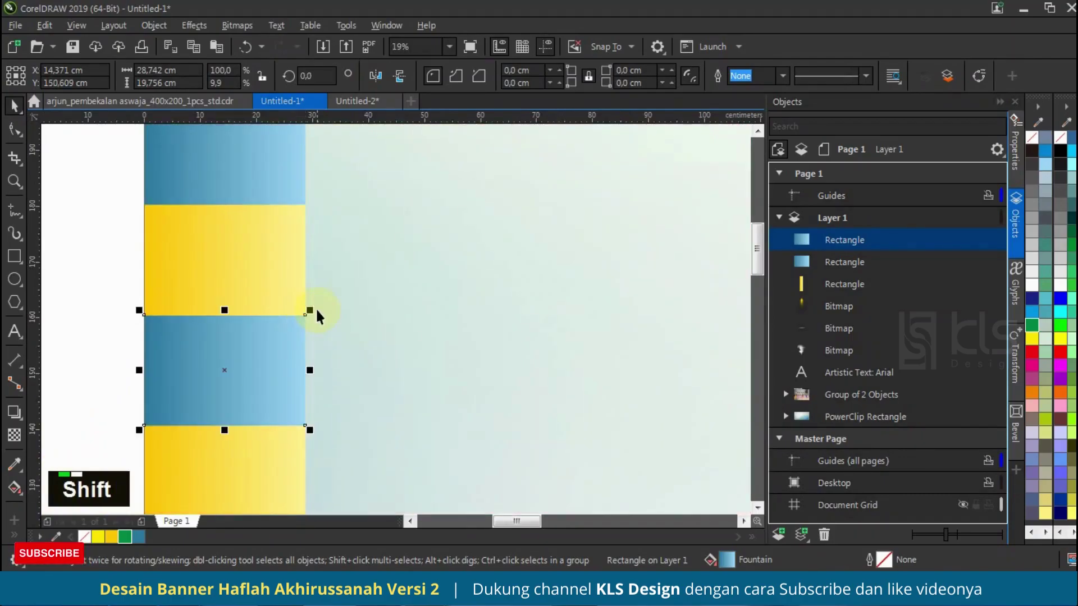
# - Repeat the blue block duplication four more times down the strip
pyautogui.scroll(-5, 284, 179)
pyautogui.hotkey('ctrl', 'd')
pyautogui.hotkey('ctrl', 'd')
pyautogui.hotkey('ctrl', 'd')
pyautogui.hotkey('ctrl', 'd')
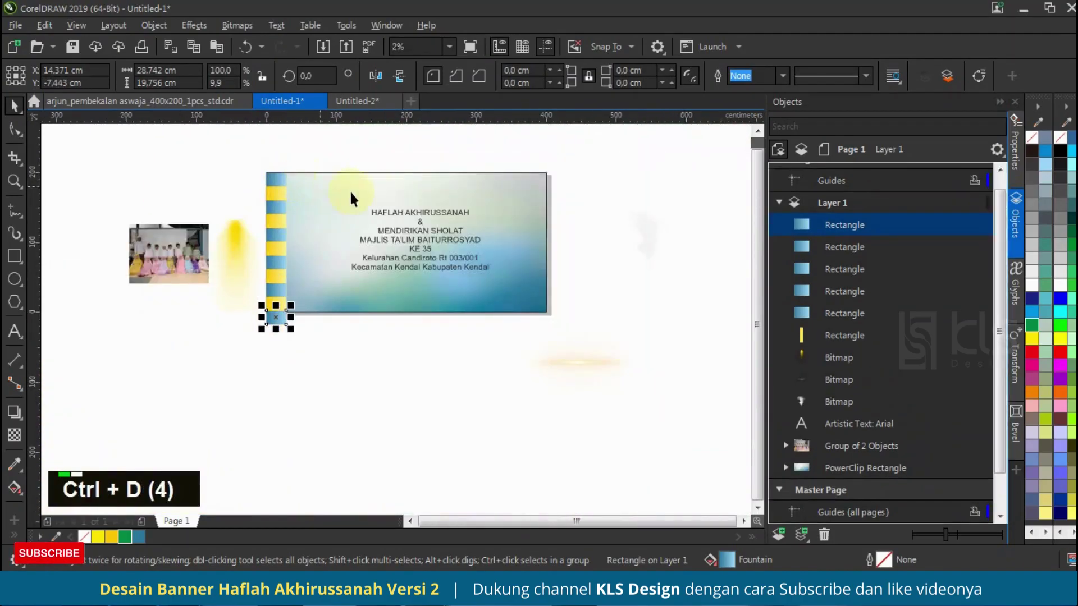
# - Select all six blue blocks and compress them vertically to fit the banner's 200 cm height
pyautogui.keyDown('shift'); pyautogui.click(839, 335); pyautogui.keyUp('shift')
pyautogui.scroll(2, 272, 233)
pyautogui.moveTo(280, 419); pyautogui.dragTo(282, 393)
pyautogui.scroll(-2, 282, 394)
pyautogui.scroll(2, 297, 320)
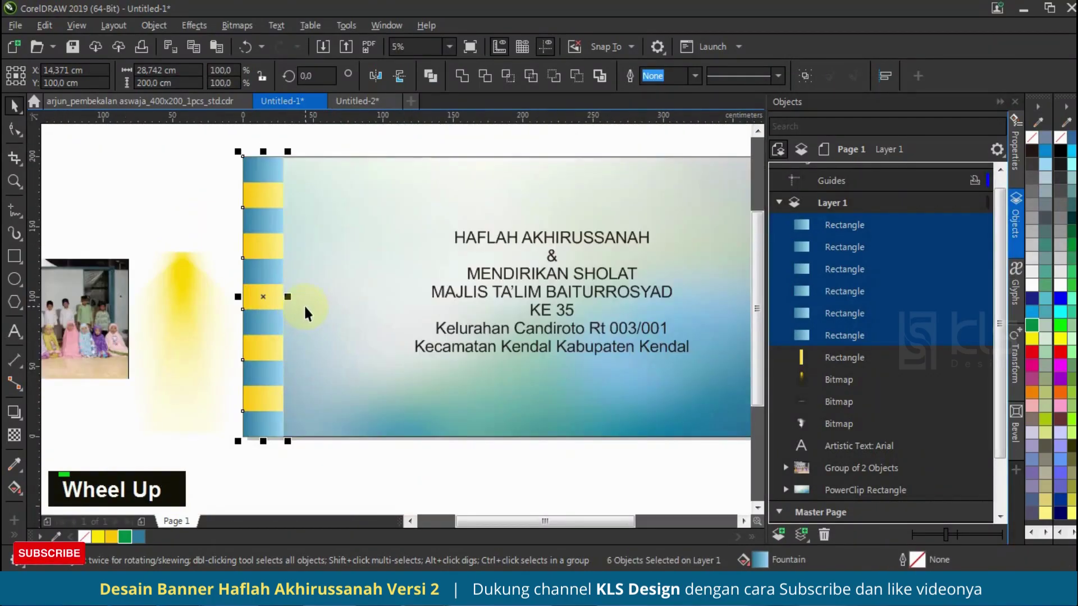
# - Lighten the end color of the yellow strip's fountain fill to C1 M0 Y27 K0
pyautogui.click(281, 311)
pyautogui.click(15, 488)
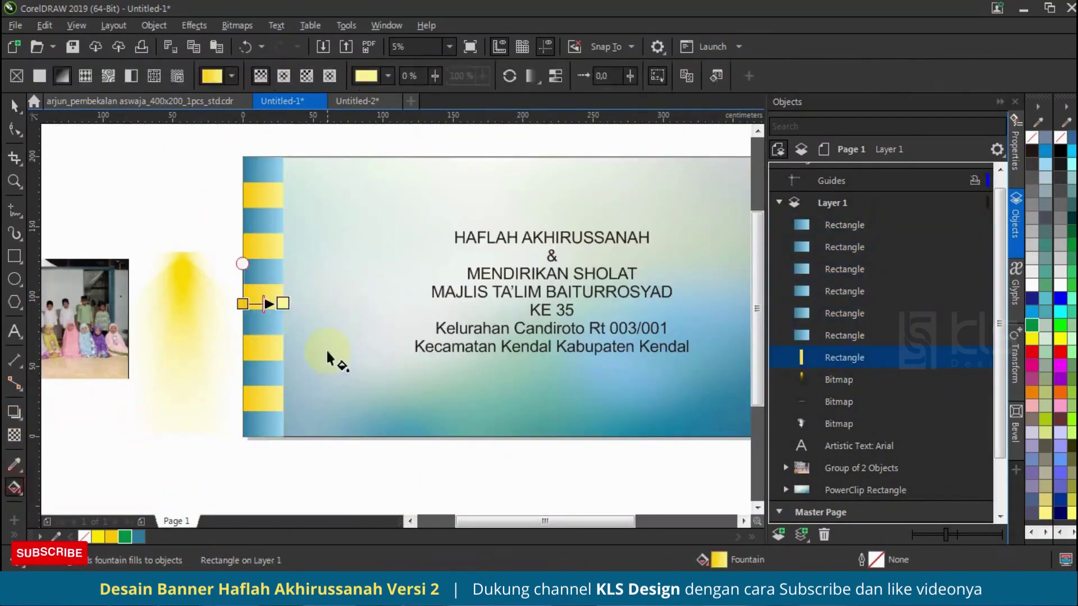
pyautogui.scroll(1, 288, 297)
pyautogui.click(261, 316)
pyautogui.click(256, 389)
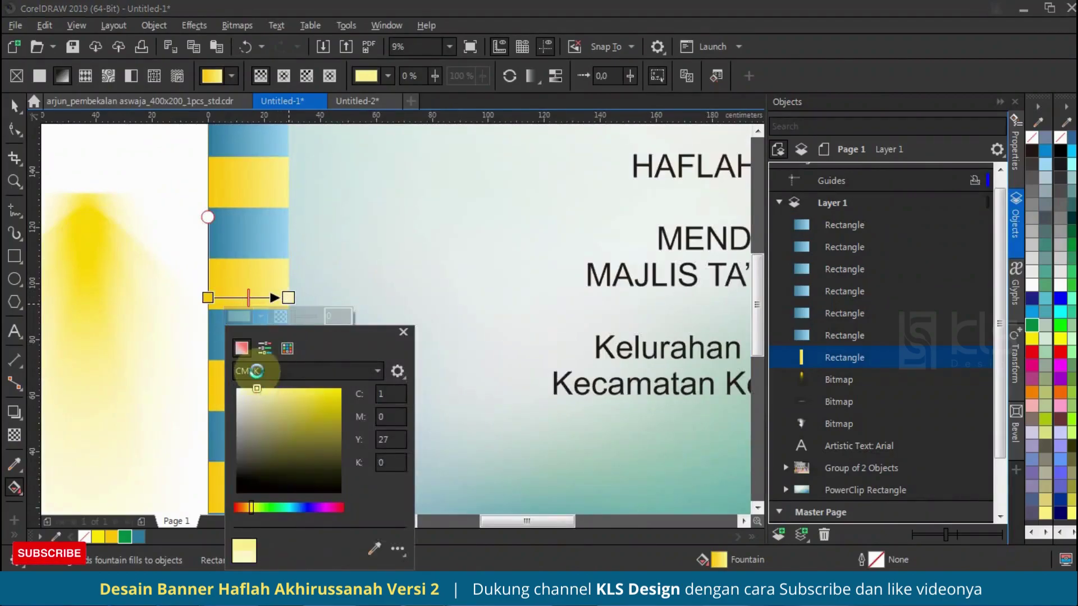
pyautogui.click(16, 106)
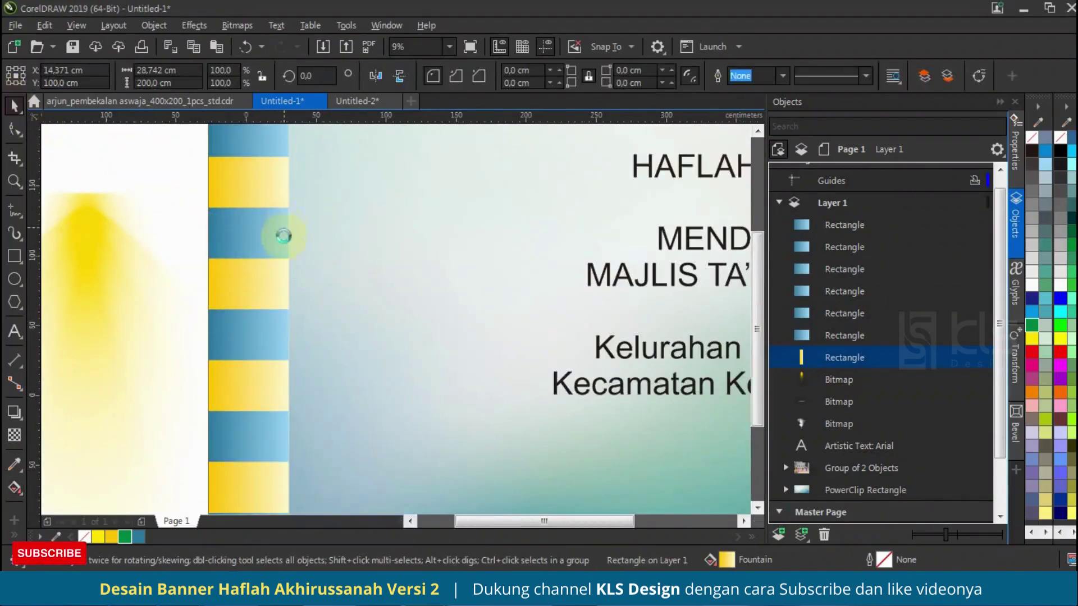
# - Select the yellow strip together with its six blue blocks and group them
pyautogui.scroll(-2, 288, 266)
pyautogui.click(312, 365)
pyautogui.moveTo(311, 364); pyautogui.dragTo(264, 195)
pyautogui.scroll(2, 279, 218)
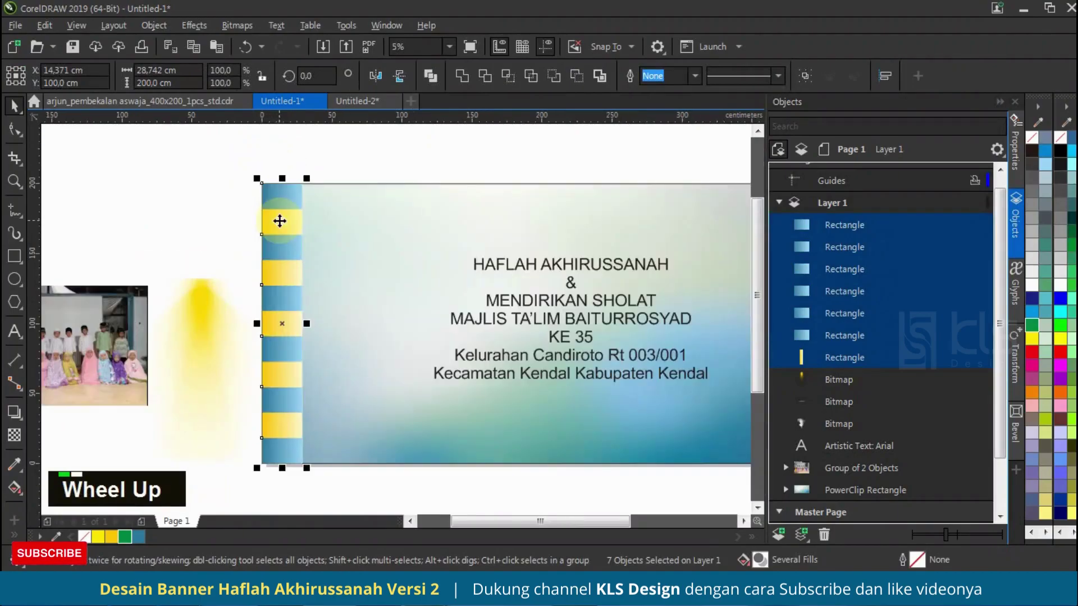
pyautogui.hotkey('ctrl', 'g')
pyautogui.scroll(1, 337, 241)
pyautogui.scroll(-2, 281, 253)
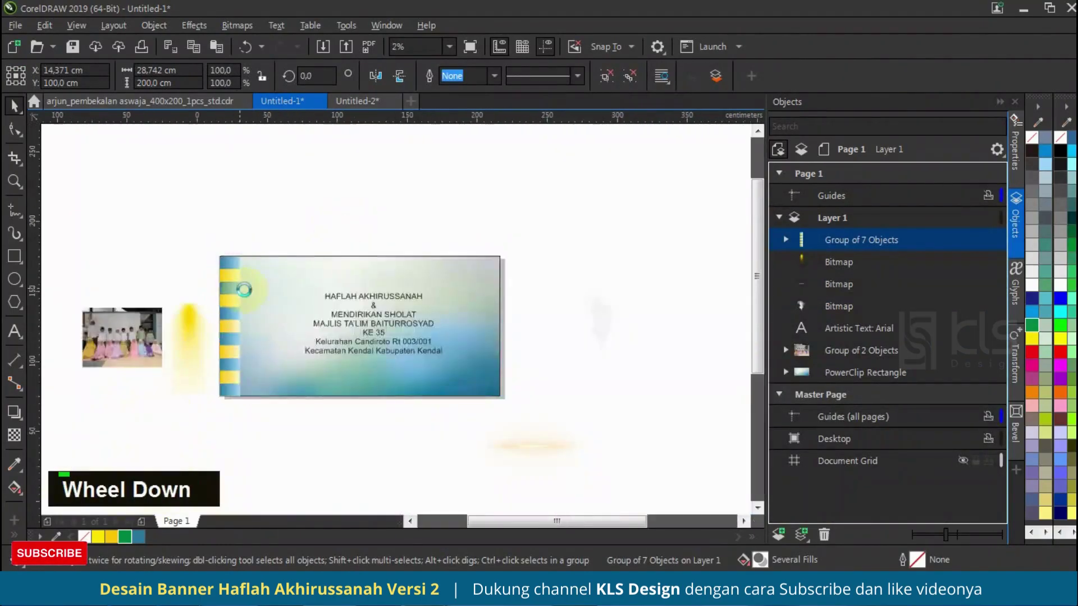
pyautogui.scroll(1, 240, 267)
# - Draw a rectangle about 116 cm wide from the banner's upper-left corner and round its lower-right corner
pyautogui.click(16, 278)
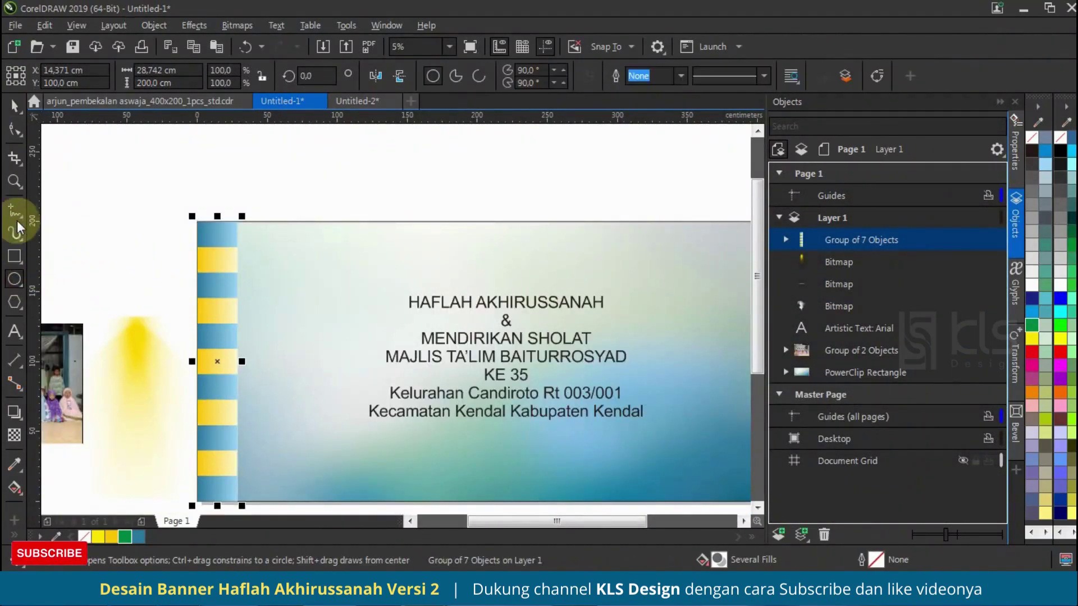
pyautogui.click(17, 215)
pyautogui.click(19, 261)
pyautogui.click(59, 252)
pyautogui.moveTo(197, 221)
pyautogui.mouseDown()
pyautogui.moveTo(359, 296)
pyautogui.moveTo(365, 218)
pyautogui.mouseUp()
pyautogui.click(15, 130)
pyautogui.click(17, 106)
# - Make a stretched copy of the rounded rectangle, about 128 cm high, and narrow it to about 58 cm
pyautogui.moveTo(278, 296); pyautogui.dragTo(278, 402)
pyautogui.rightClick(278, 401)
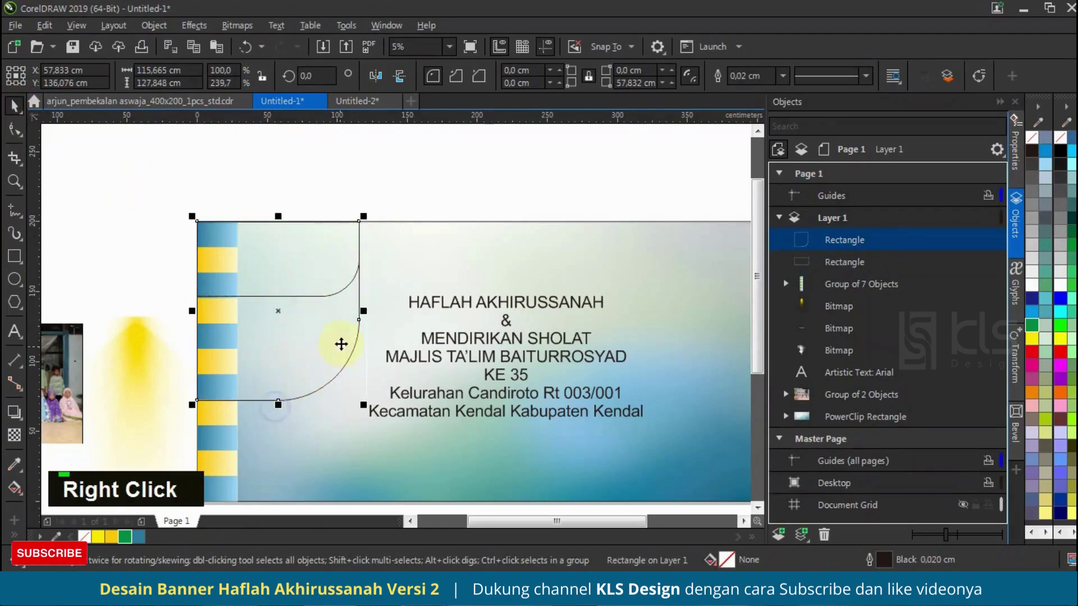
pyautogui.moveTo(343, 312); pyautogui.dragTo(284, 312)
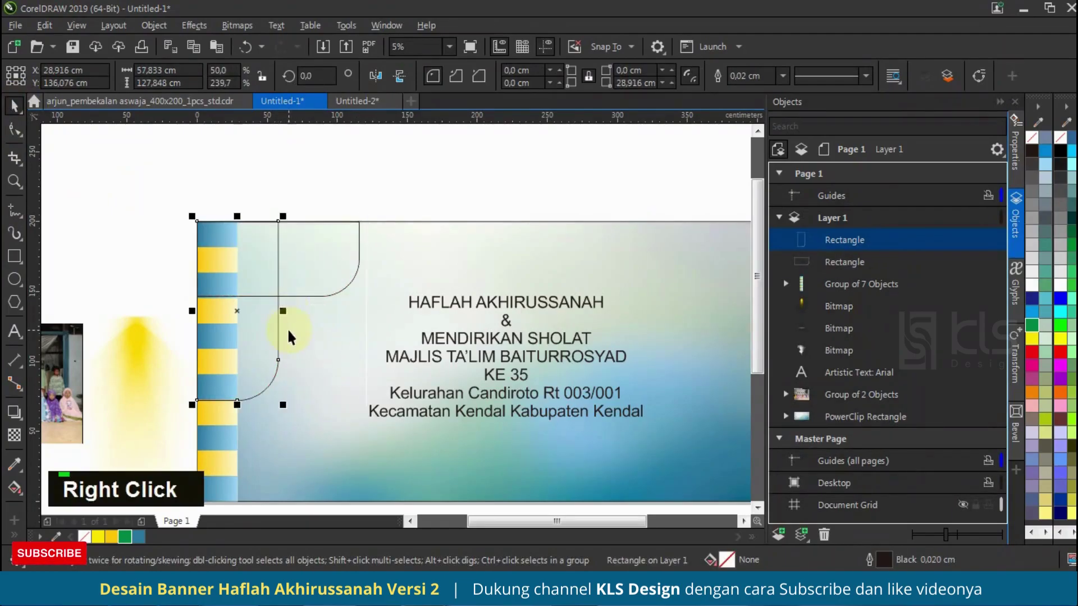
# - Create a smaller copy of the wide rounded rectangle, about 109 × 47 cm, anchored at the banner's upper-left corner
pyautogui.click(319, 271)
pyautogui.scroll(2, 315, 247)
pyautogui.moveTo(402, 345); pyautogui.dragTo(364, 324)
pyautogui.rightClick(364, 324)
pyautogui.moveTo(362, 255); pyautogui.dragTo(384, 259)
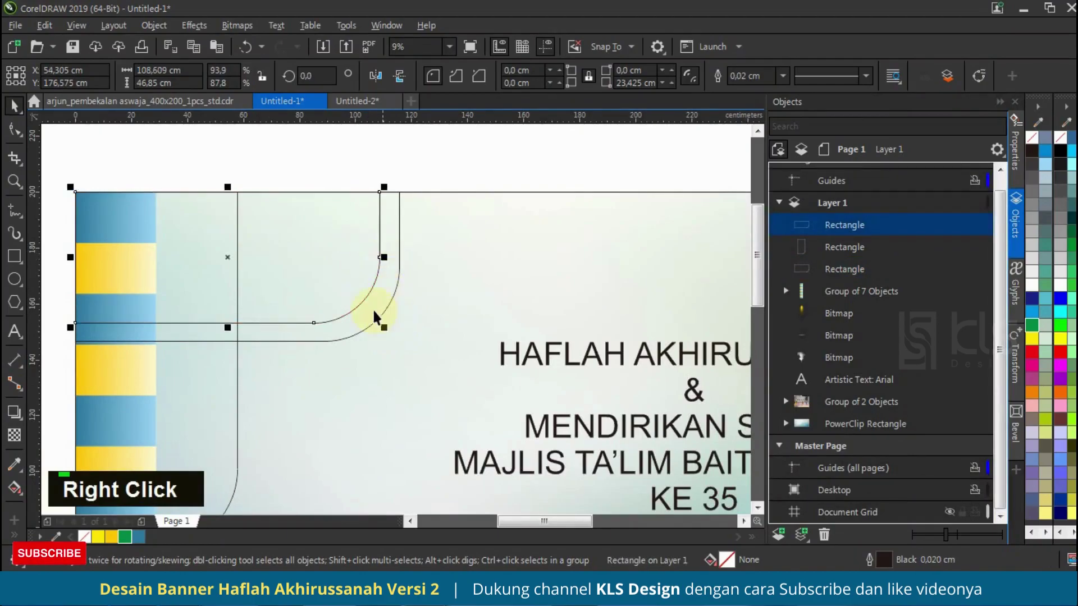
# - Draw a circle about 53.6 cm in diameter over the banner's upper-left corner and add a smaller concentric copy
pyautogui.hscroll(-2, 295, 233)
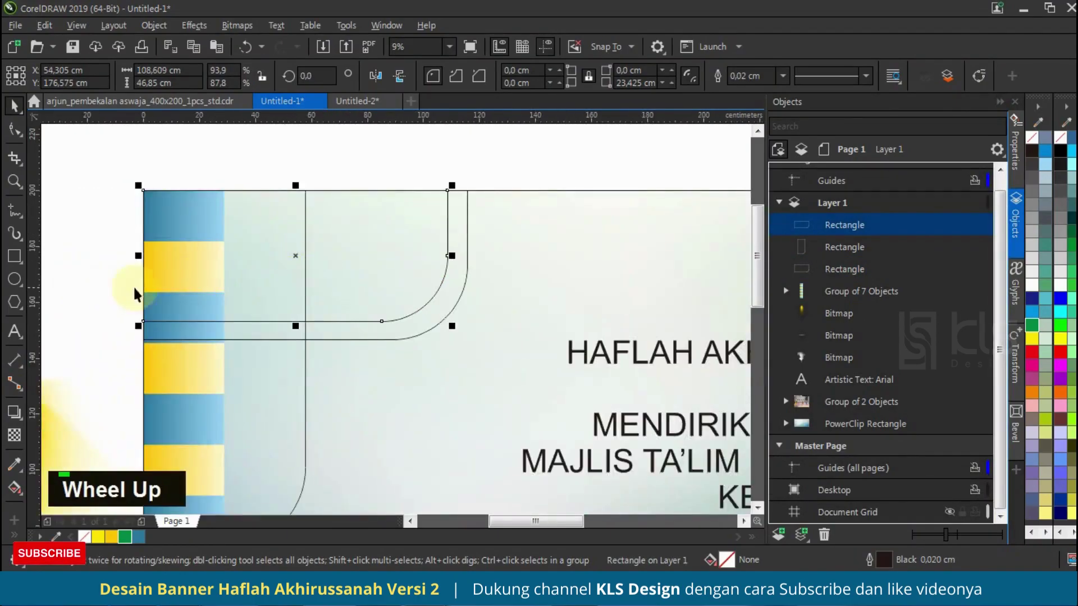
pyautogui.click(15, 279)
pyautogui.moveTo(159, 164)
pyautogui.mouseDown()
pyautogui.moveTo(308, 305)
pyautogui.moveTo(315, 318)
pyautogui.moveTo(298, 352)
pyautogui.mouseUp()
pyautogui.press('space')
pyautogui.rightClick(298, 351)
# - Select both concentric circles and place copies of the pair to form three overlapping pairs along the banner's upper edge
pyautogui.scroll(1, 291, 234)
pyautogui.keyDown('shift'); pyautogui.click(302, 183); pyautogui.keyUp('shift')
pyautogui.moveTo(304, 183); pyautogui.dragTo(288, 175)
pyautogui.scroll(-1, 356, 228)
pyautogui.moveTo(254, 310); pyautogui.dragTo(352, 254)
pyautogui.rightClick(361, 241)
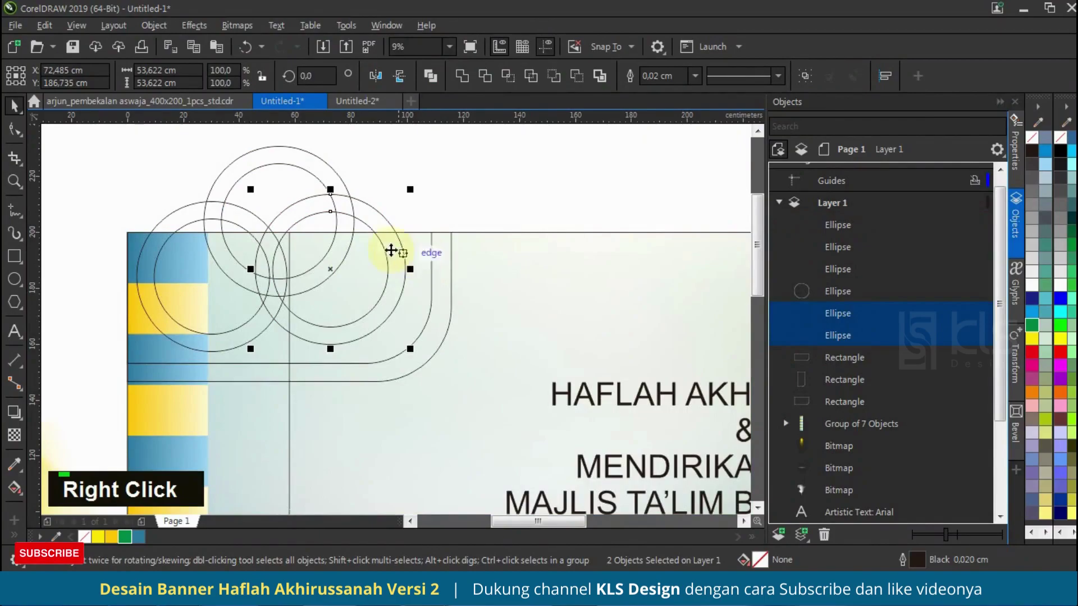
# - Bring the leftmost pair of circles to the front by cutting and pasting it in place
pyautogui.moveTo(96, 180); pyautogui.dragTo(304, 362)
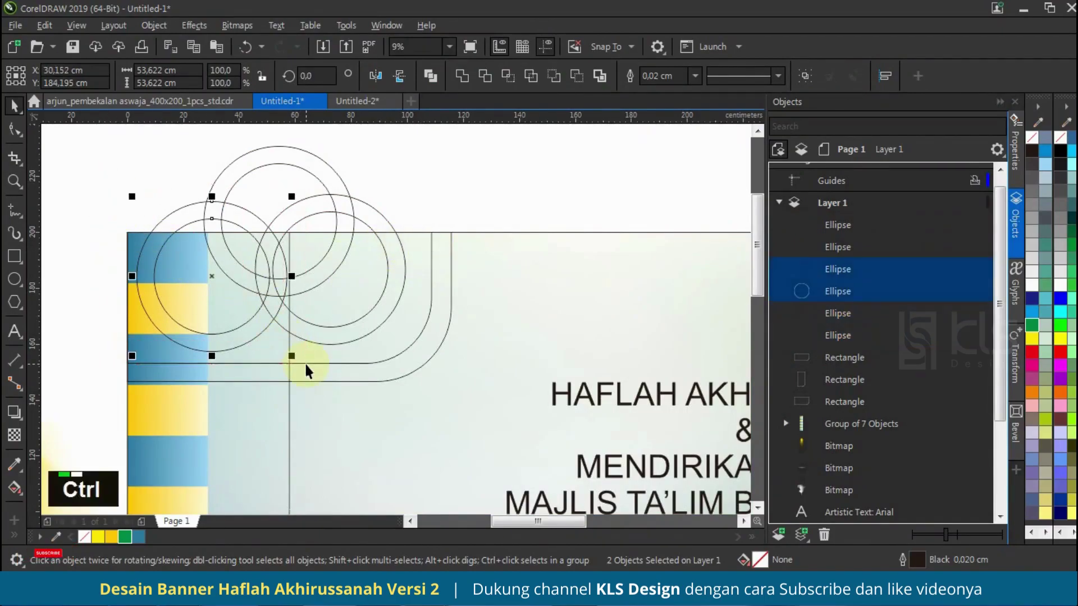
pyautogui.hotkey('ctrl', 'x')
pyautogui.hotkey('ctrl', 'v')
pyautogui.scroll(-1, 344, 185)
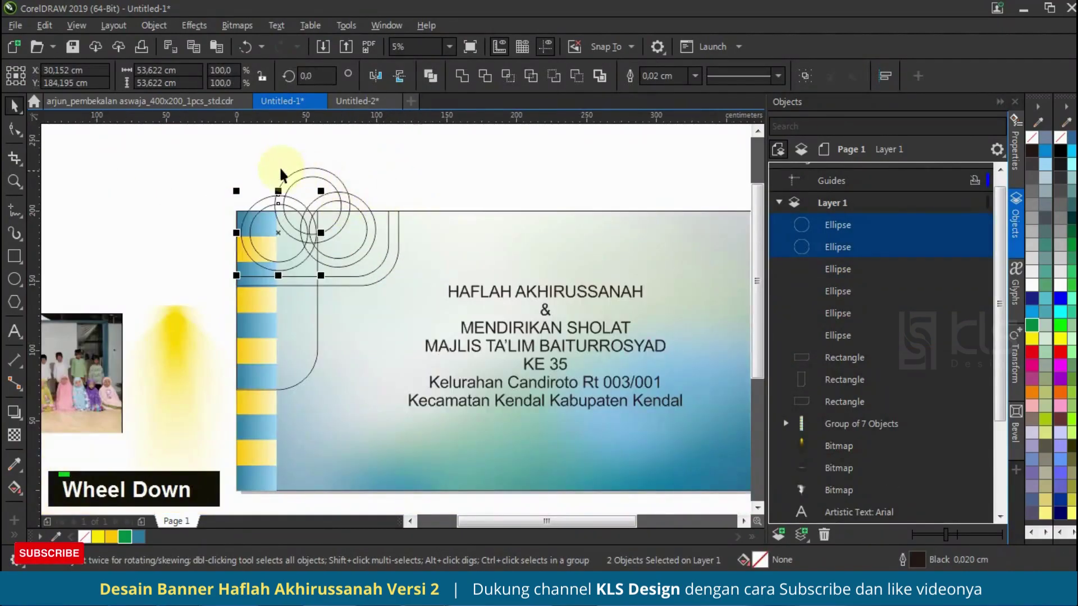
# - Try to align the leftmost pair of circles to the bottom of the rightmost large circle
pyautogui.click(221, 144)
pyautogui.moveTo(219, 138); pyautogui.dragTo(327, 283)
pyautogui.scroll(3, 309, 255)
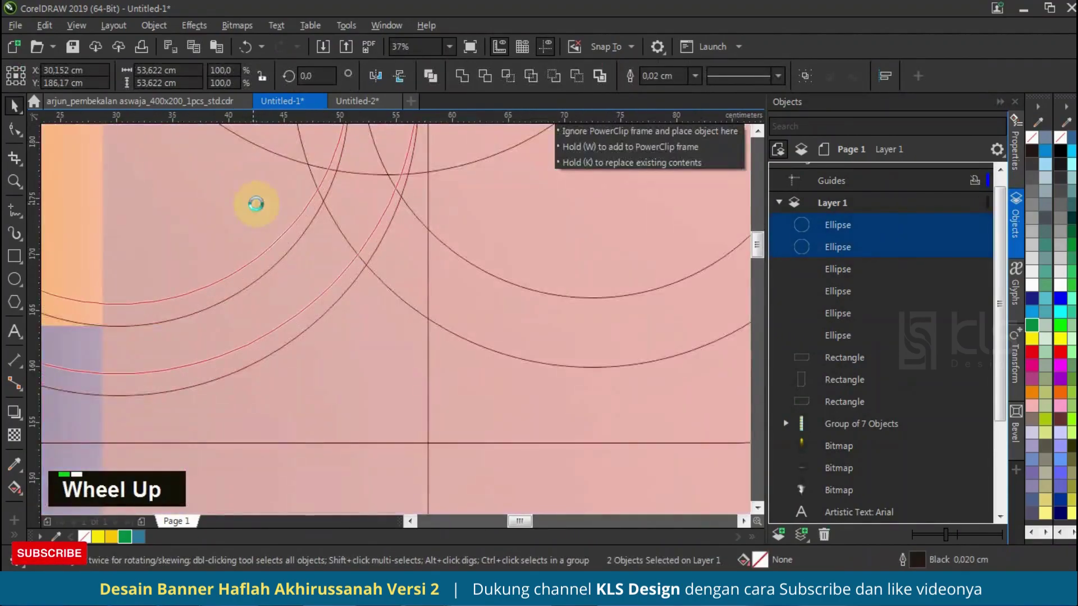
pyautogui.scroll(-1, 456, 342)
pyautogui.keyDown('shift'); pyautogui.click(456, 338); pyautogui.keyUp('shift')
pyautogui.press('b')
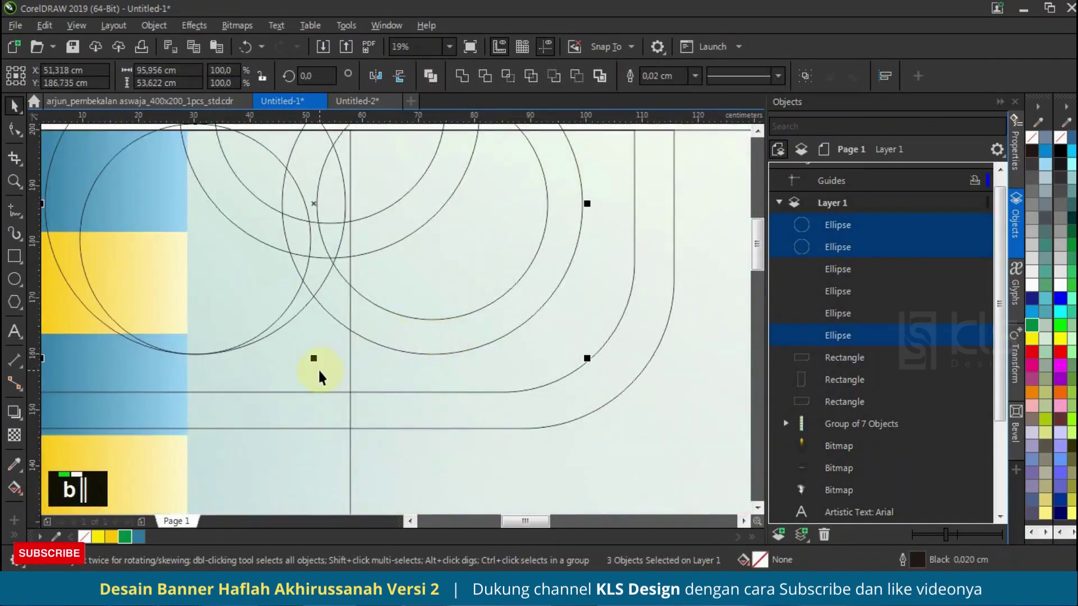
pyautogui.scroll(-1, 318, 368)
pyautogui.click(457, 189)
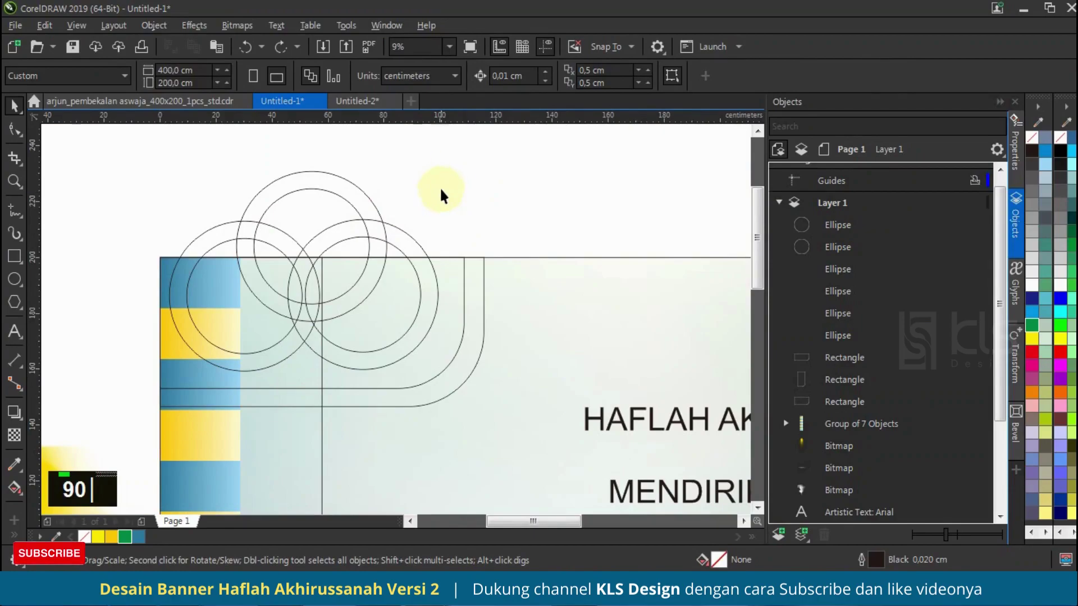
# - Create a smaller copy of the tall rounded rectangle, about 51.4 × 121 cm, anchored at the banner's upper-left corner
pyautogui.scroll(-1, 398, 195)
pyautogui.click(361, 327)
pyautogui.scroll(1, 352, 386)
pyautogui.moveTo(373, 430); pyautogui.dragTo(363, 415)
pyautogui.rightClick(364, 415)
pyautogui.scroll(1, 364, 236)
pyautogui.moveTo(361, 226); pyautogui.dragTo(348, 233)
pyautogui.scroll(-1, 396, 233)
pyautogui.scroll(1, 313, 421)
pyautogui.moveTo(272, 359); pyautogui.dragTo(493, 365)
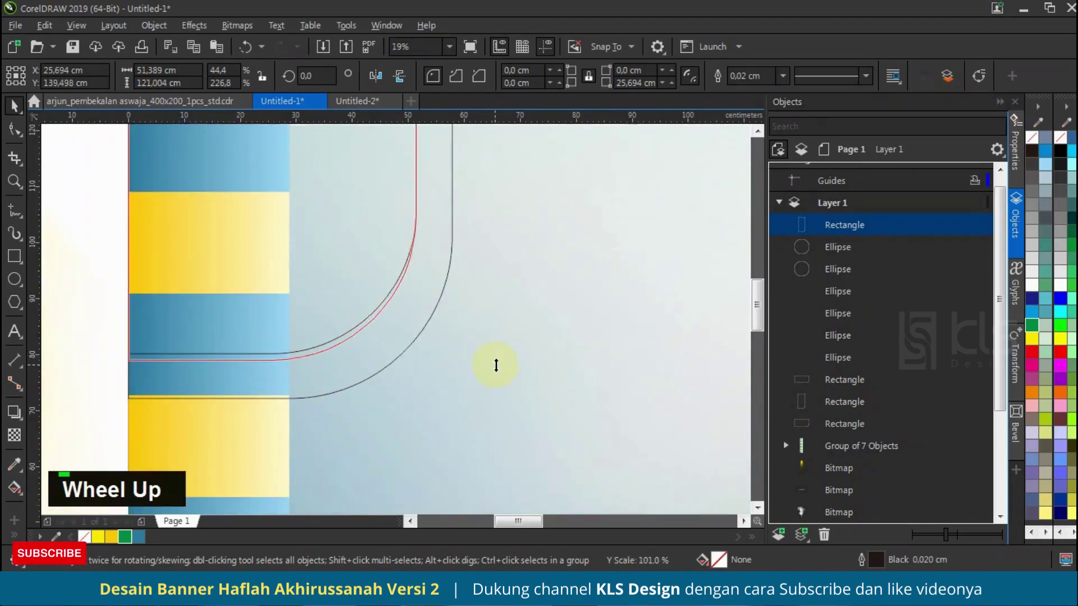
# - Add evenly stepped, progressively narrower copies of the inner tall rectangle, down to a width of about 15 cm
pyautogui.scroll(-1, 460, 409)
pyautogui.scroll(1, 447, 302)
pyautogui.moveTo(453, 279); pyautogui.dragTo(434, 281)
pyautogui.hotkey('ctrl', 'd')
pyautogui.hotkey('ctrl', 'd')
pyautogui.hotkey('ctrl', 'd')
pyautogui.hotkey('ctrl', 'd')
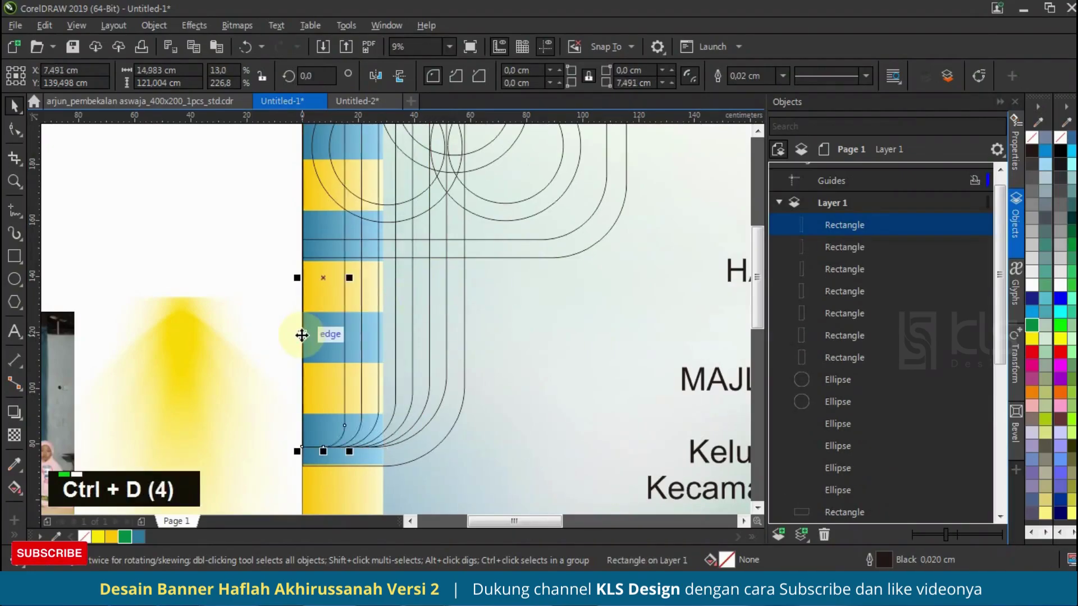
# - Bring all six circles and both wide rounded rectangles in front of the tall rectangles by cutting and pasting them in place
pyautogui.scroll(-2, 366, 402)
pyautogui.scroll(1, 404, 313)
pyautogui.scroll(-1, 404, 312)
pyautogui.moveTo(239, 180); pyautogui.dragTo(551, 327)
pyautogui.hotkey('ctrl', 'x')
pyautogui.hotkey('ctrl', 'v')
pyautogui.click(472, 186)
pyautogui.scroll(-1, 332, 246)
pyautogui.scroll(1, 399, 261)
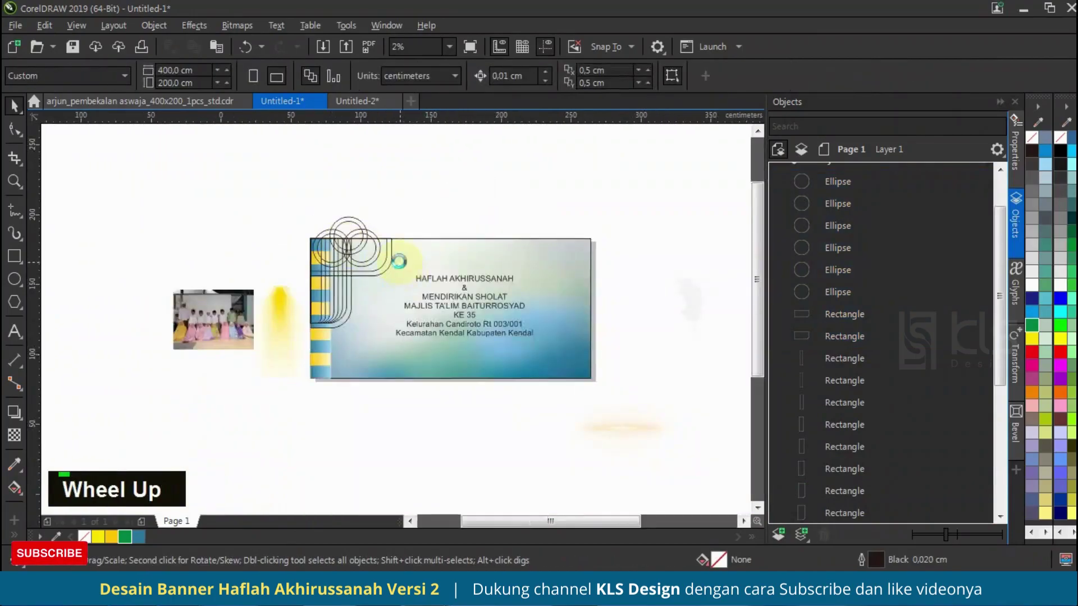
# - Give the outer wide rectangle a diagonal fountain fill from golden yellow (C0 M24 Y95 K0) to bright yellow, without an outline
pyautogui.scroll(1, 398, 261)
pyautogui.click(365, 275)
pyautogui.click(111, 537)
pyautogui.rightClick(85, 538)
pyautogui.scroll(2, 337, 257)
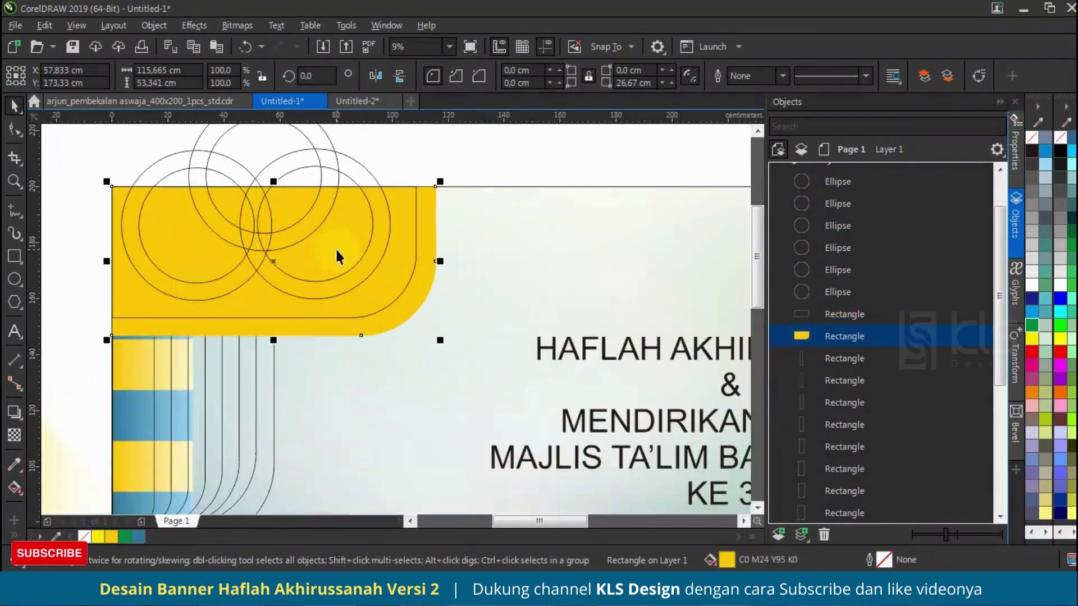
pyautogui.click(14, 488)
pyautogui.moveTo(133, 356); pyautogui.dragTo(493, 128)
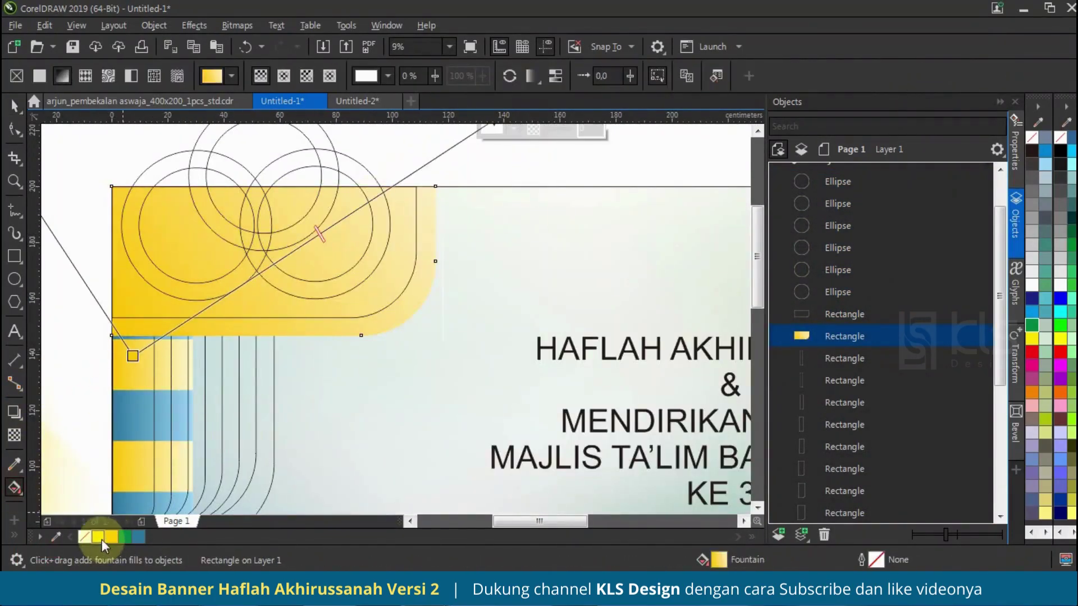
pyautogui.click(102, 540)
pyautogui.click(13, 105)
# - Give the inner wide rectangle a fountain fill from golden yellow at its rounded corner to bright yellow at the far side, without an outline
pyautogui.click(381, 284)
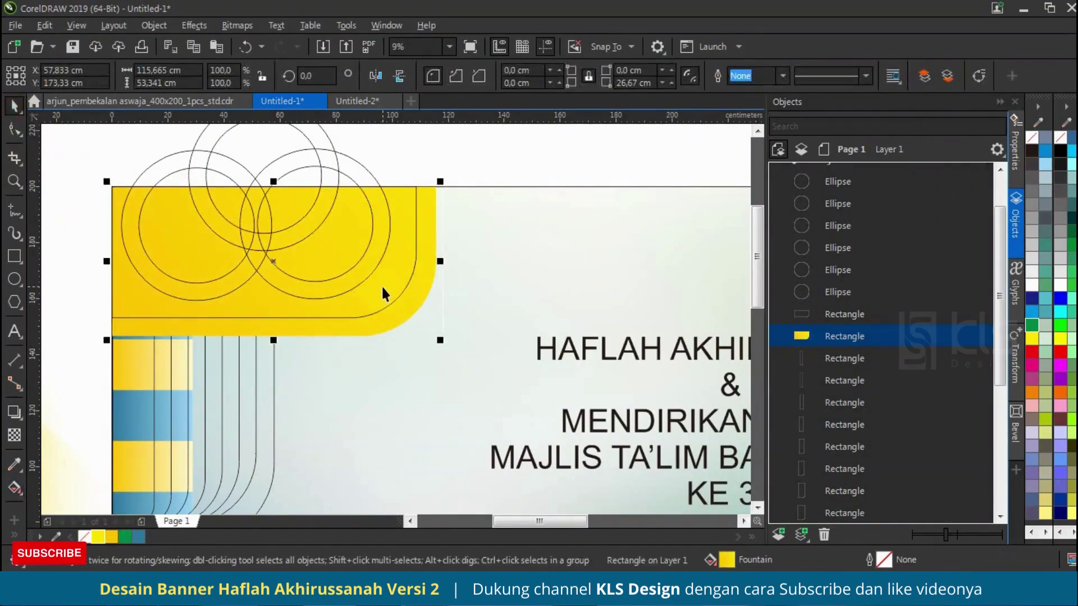
pyautogui.click(111, 538)
pyautogui.rightClick(84, 537)
pyautogui.click(13, 488)
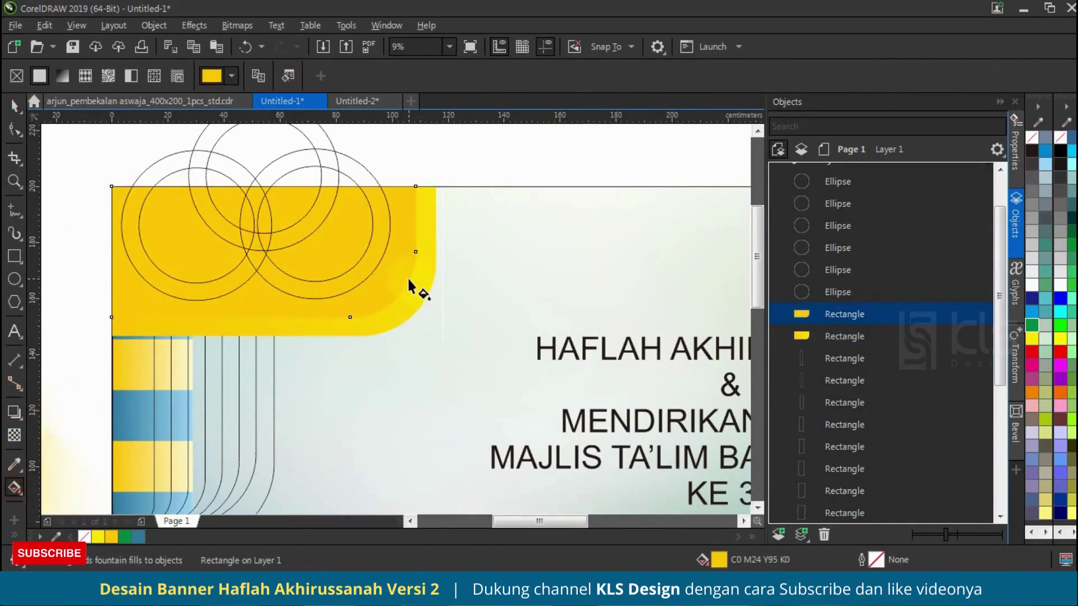
pyautogui.moveTo(409, 279); pyautogui.dragTo(23, 387)
pyautogui.scroll(-1, 272, 301)
pyautogui.moveTo(146, 344); pyautogui.dragTo(188, 309)
pyautogui.scroll(1, 355, 294)
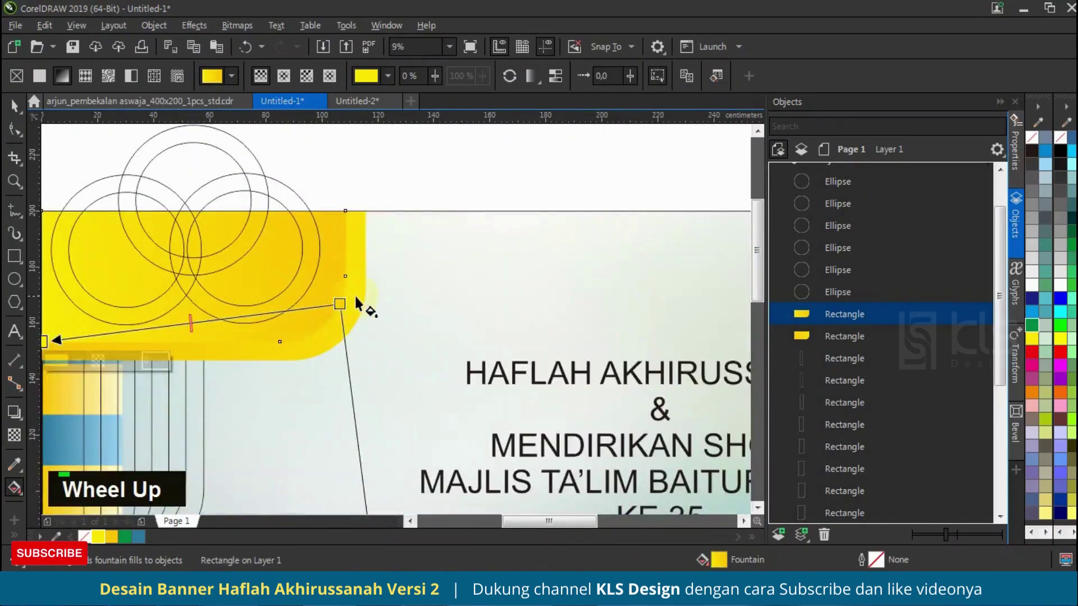
pyautogui.click(14, 107)
# - Fill the rightmost large circle with blue (C78 M42 Y26 K0) and apply a diagonal fountain fill rising to the upper right
pyautogui.click(317, 251)
pyautogui.scroll(-1, 337, 275)
pyautogui.scroll(1, 360, 298)
pyautogui.click(136, 536)
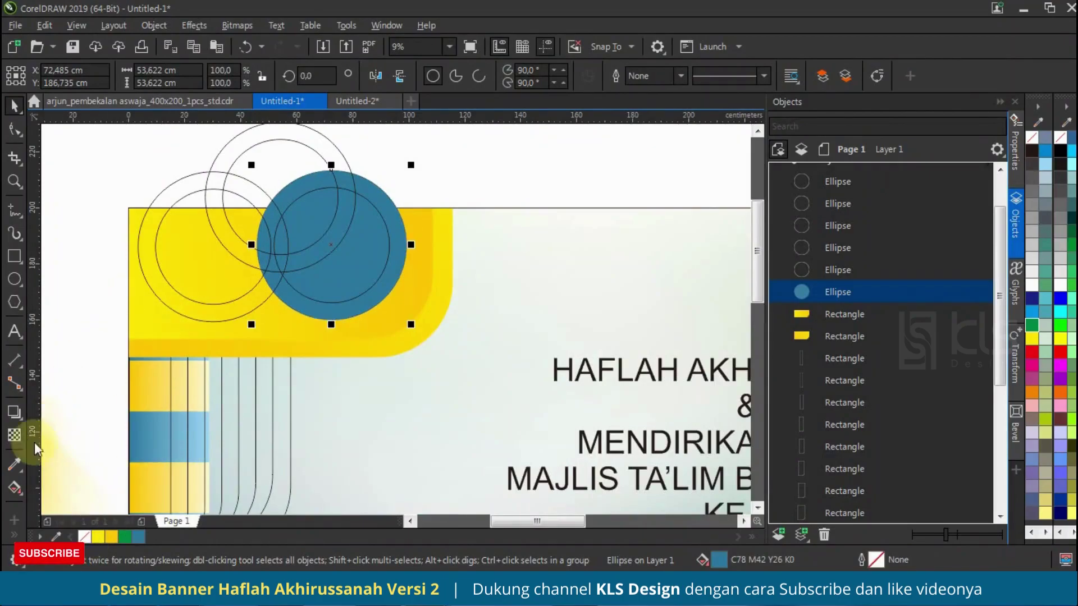
pyautogui.click(14, 488)
pyautogui.moveTo(282, 333); pyautogui.dragTo(520, 163)
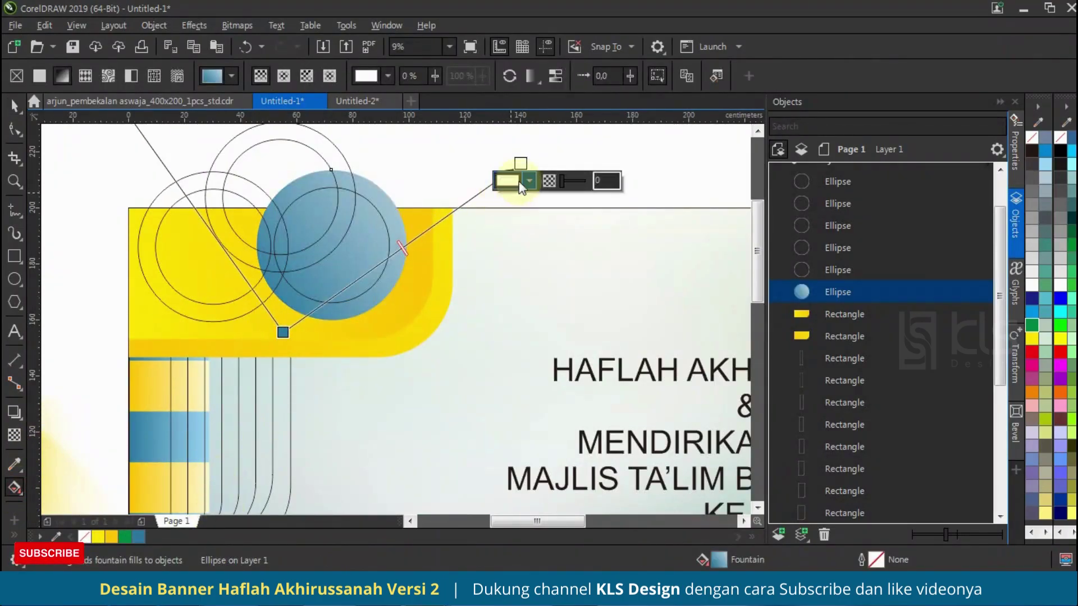
# - Set the end colour of the circle's gradient to light blue (C44 M0 Y0 K0) and shorten the gradient
pyautogui.click(521, 183)
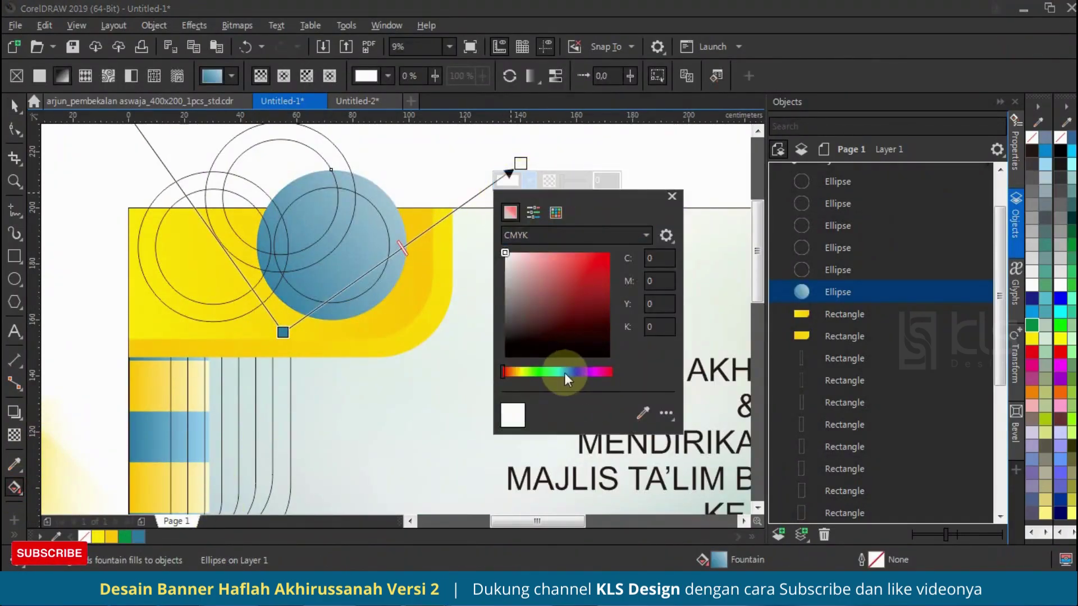
pyautogui.click(556, 212)
pyautogui.click(574, 259)
pyautogui.click(517, 214)
pyautogui.click(644, 413)
pyautogui.click(237, 477)
pyautogui.doubleClick(509, 227)
pyautogui.moveTo(575, 261); pyautogui.dragTo(538, 253)
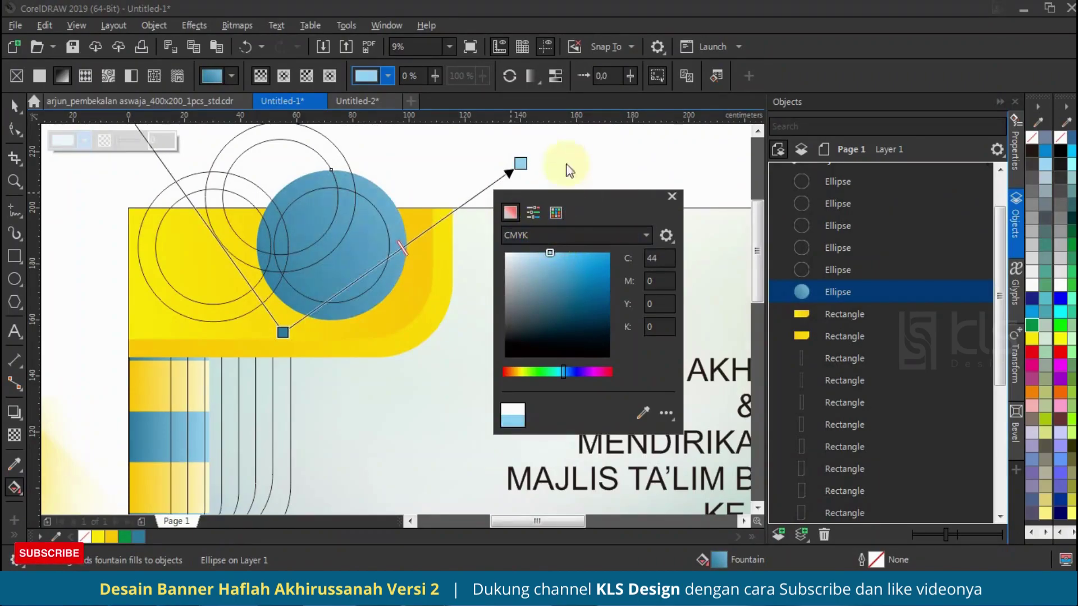
pyautogui.click(520, 163)
pyautogui.moveTo(520, 163); pyautogui.dragTo(450, 193)
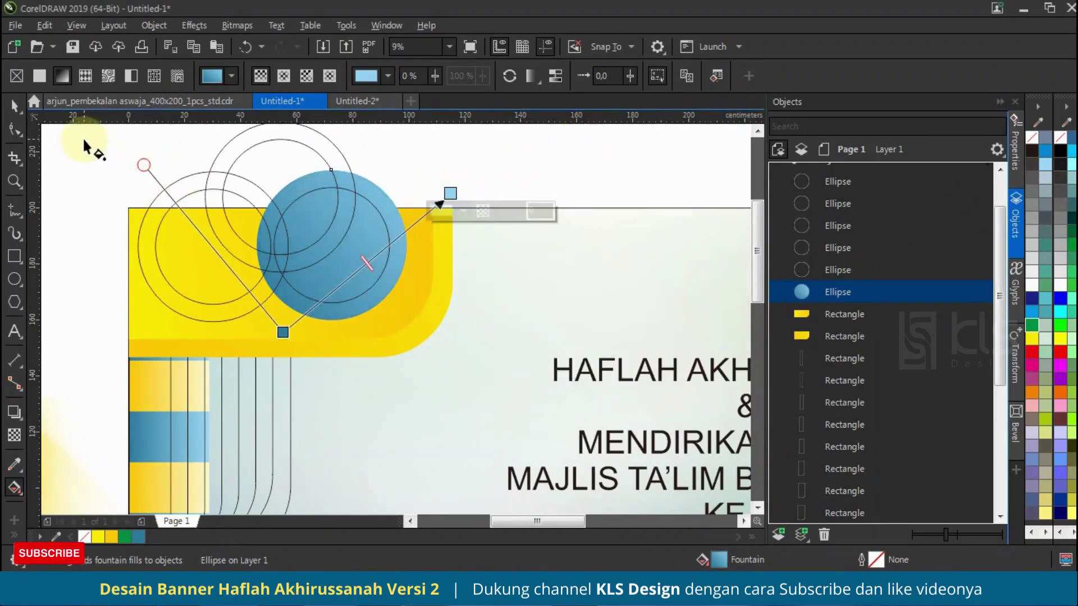
# - Copy the blue gradient to the rightmost pair's inner circle without an outline, and mirror that circle vertically and horizontally
pyautogui.click(13, 107)
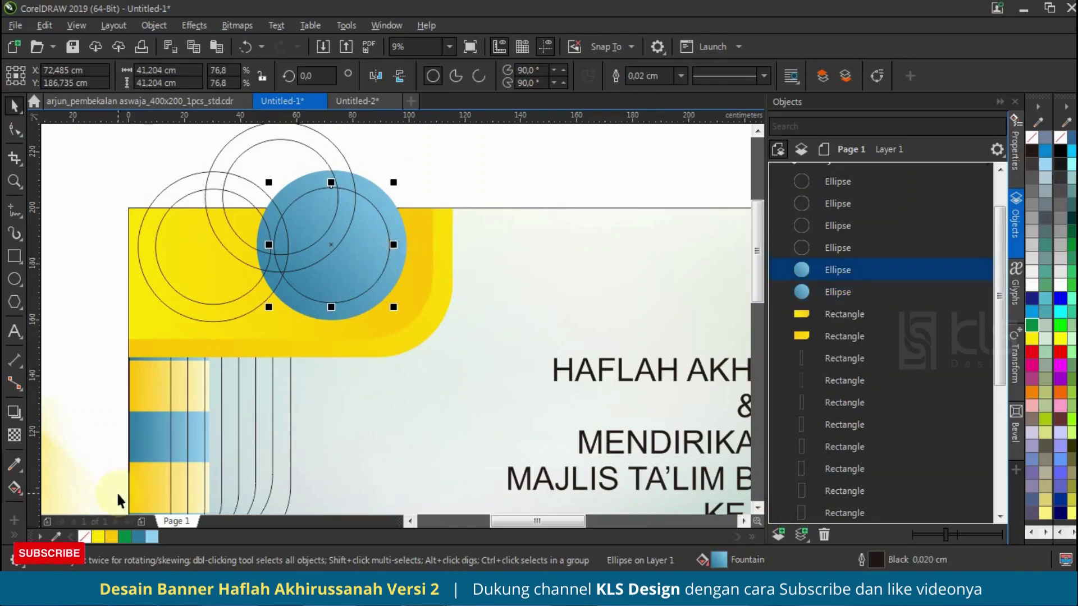
pyautogui.click(400, 76)
pyautogui.click(373, 73)
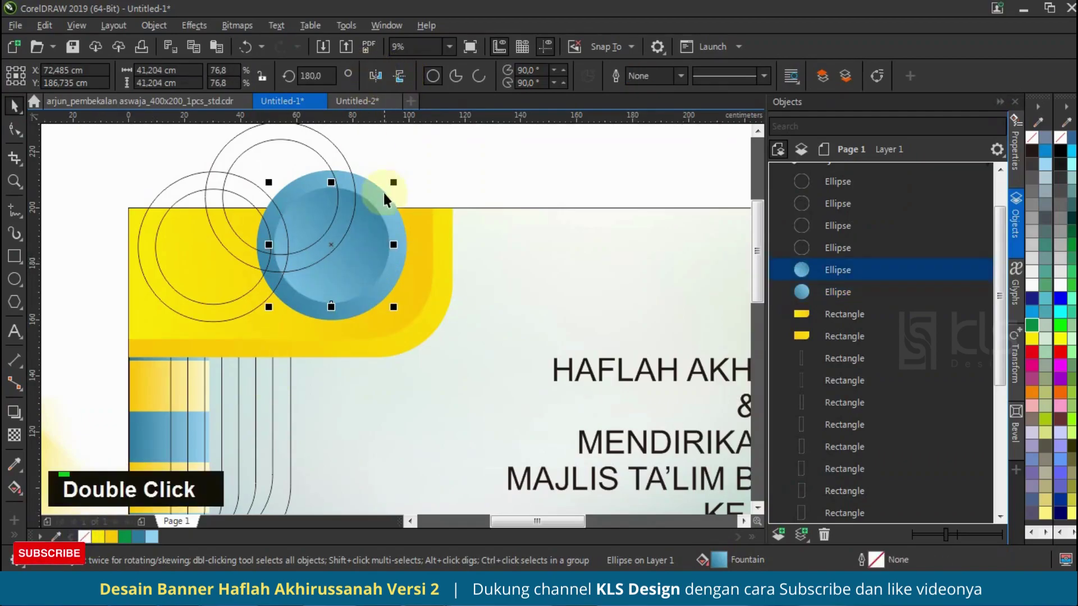
# - Copy the blue gradient fill onto the remaining circles of the other two pairs and remove the outlines from all six circles
pyautogui.moveTo(717, 561); pyautogui.dragTo(270, 146)
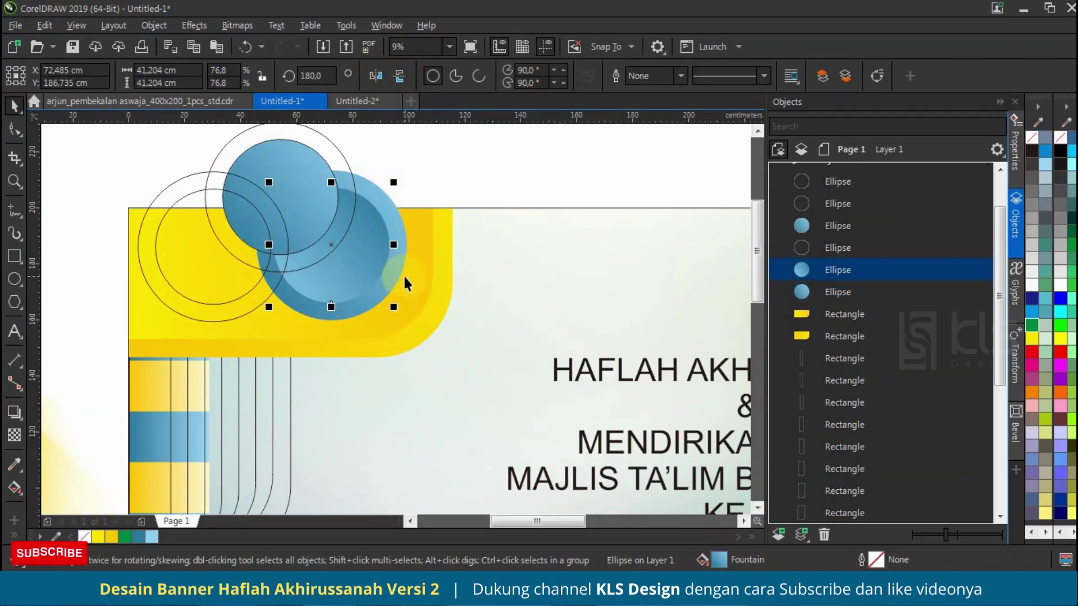
pyautogui.moveTo(346, 156); pyautogui.dragTo(345, 158)
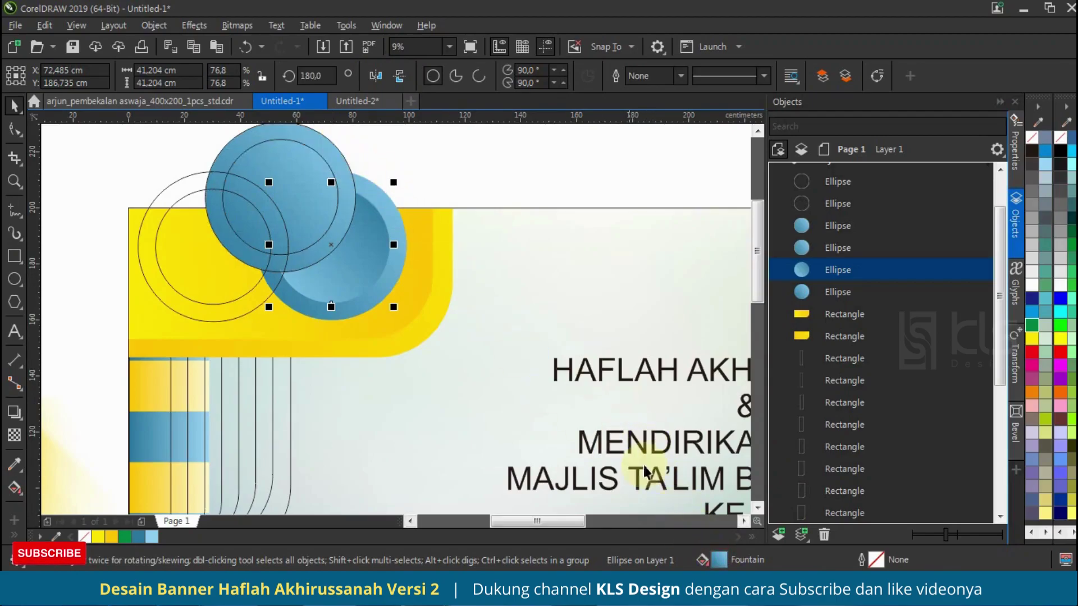
pyautogui.moveTo(251, 306); pyautogui.dragTo(252, 307)
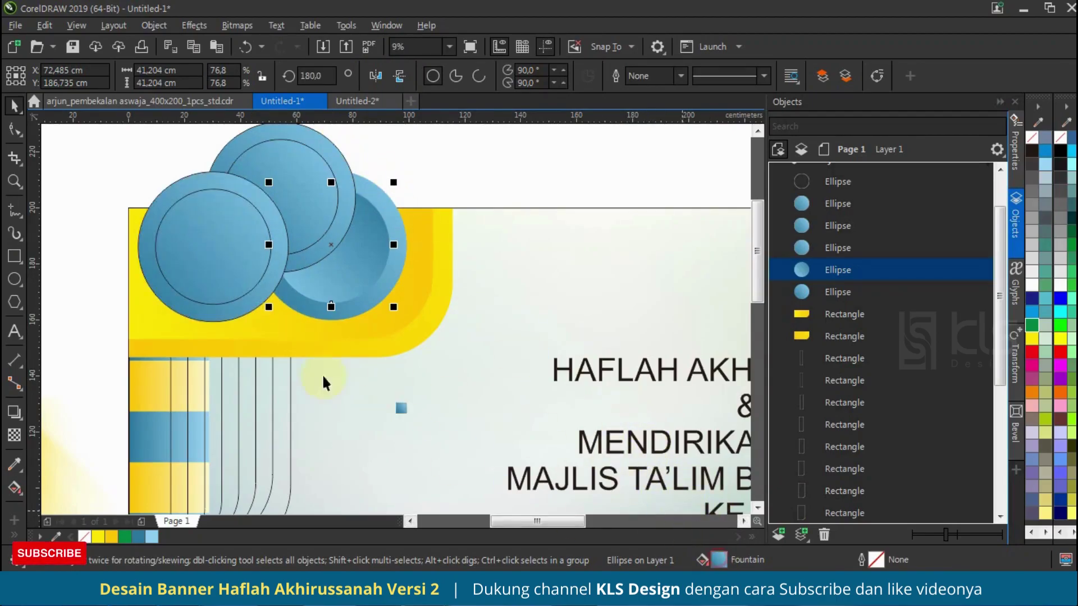
pyautogui.scroll(-2, 233, 292)
pyautogui.moveTo(318, 298); pyautogui.dragTo(319, 300)
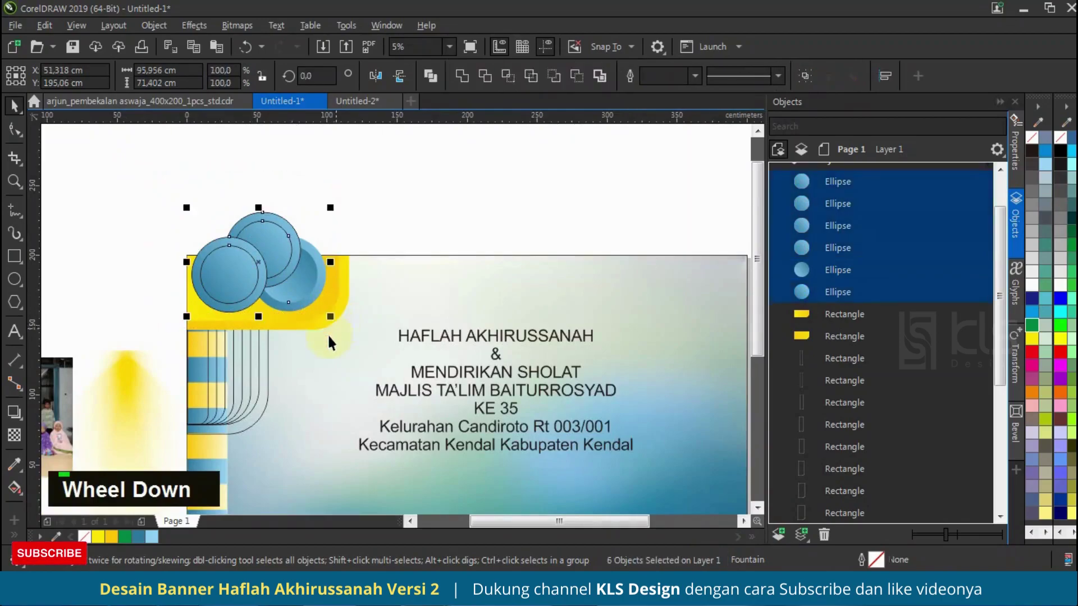
# - Mirror the inner circles of the upper and leftmost pairs to reverse their gradients
pyautogui.scroll(2, 253, 242)
pyautogui.click(313, 252)
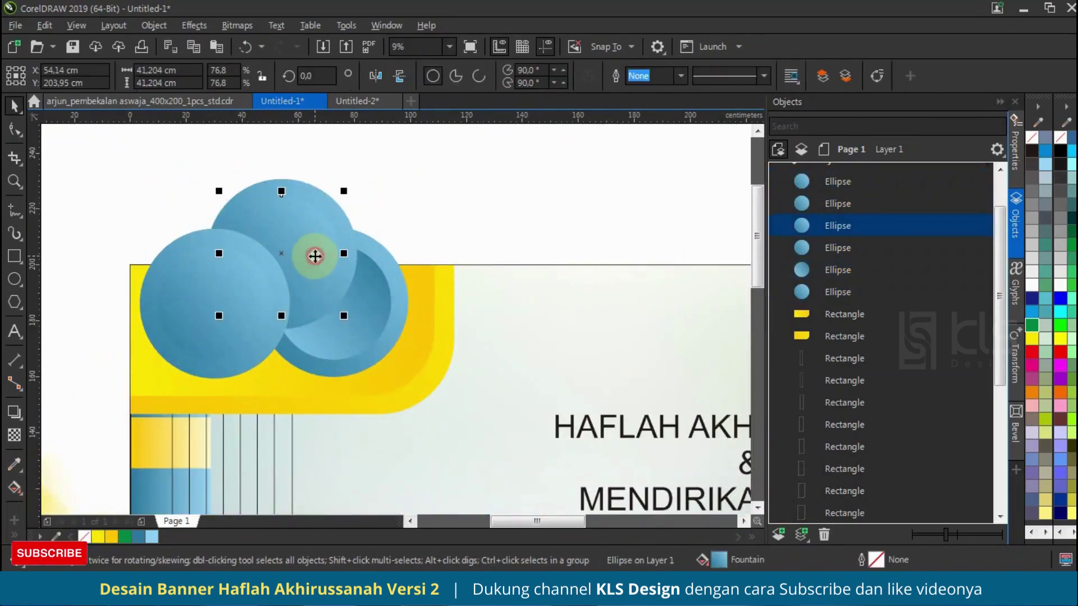
pyautogui.doubleClick(277, 243)
pyautogui.click(240, 295)
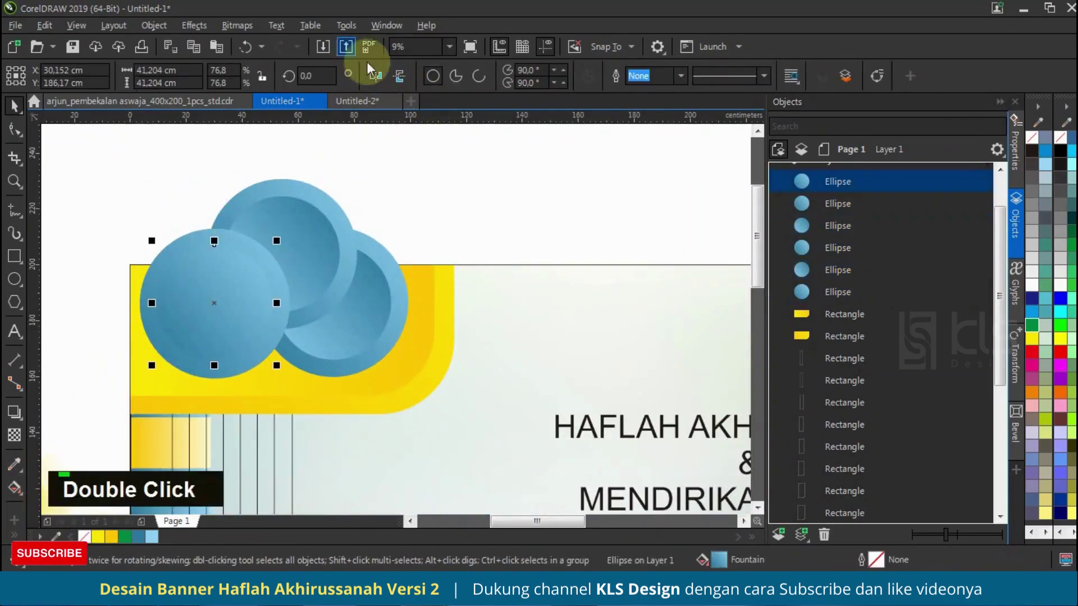
# - Group the six blue circles
pyautogui.scroll(-2, 185, 174)
pyautogui.moveTo(144, 157); pyautogui.dragTo(351, 316)
pyautogui.hotkey('ctrl', 'g')
# - Copy the yellow gradient fill onto the outermost tall rectangle and reduce its height to about 127.7 cm
pyautogui.scroll(2, 323, 316)
pyautogui.moveTo(234, 470); pyautogui.dragTo(313, 273)
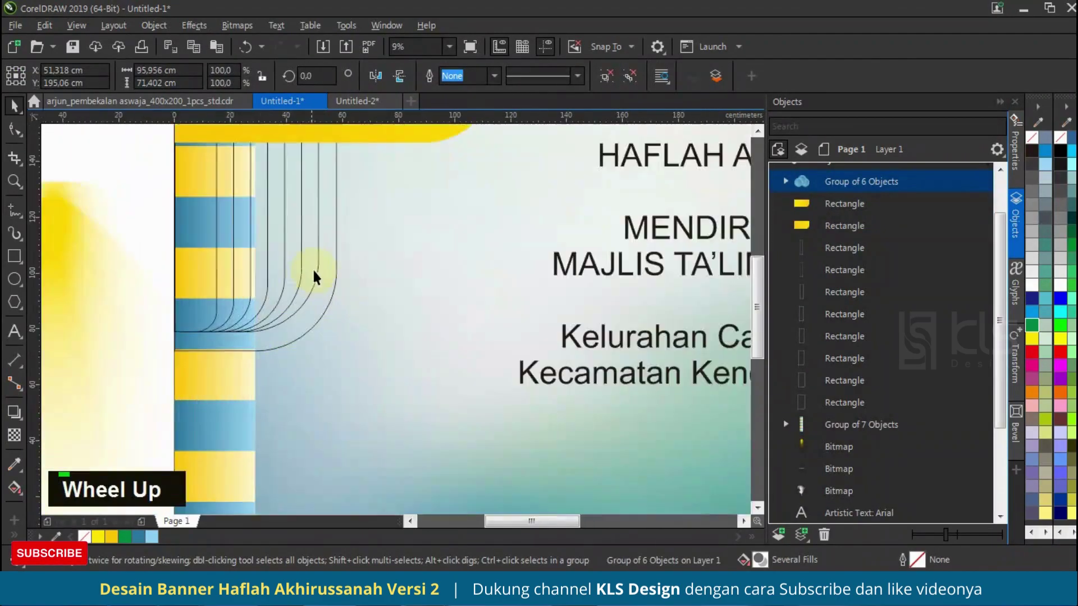
pyautogui.click(329, 267)
pyautogui.click(403, 133)
pyautogui.moveTo(710, 548); pyautogui.dragTo(269, 345)
pyautogui.click(119, 328)
pyautogui.click(202, 345)
pyautogui.scroll(2, 192, 348)
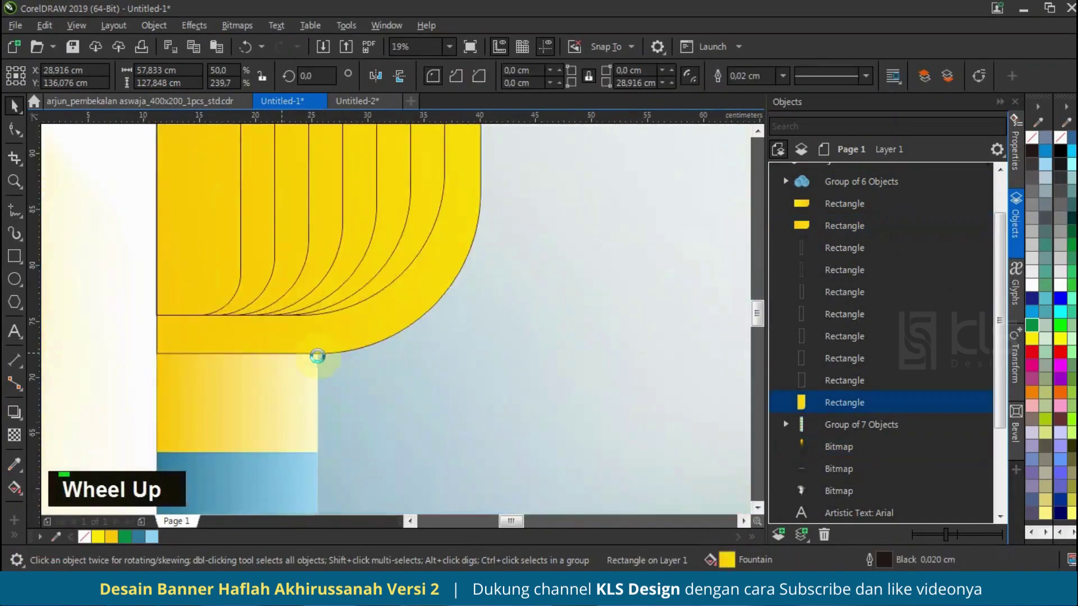
pyautogui.moveTo(354, 353); pyautogui.dragTo(375, 351)
# - Fill the second-widest tall rectangle with golden yellow (C0 M24 Y95 K0), remove its outline and add a short horizontal fountain fill inward from its outer edge
pyautogui.scroll(-4, 429, 241)
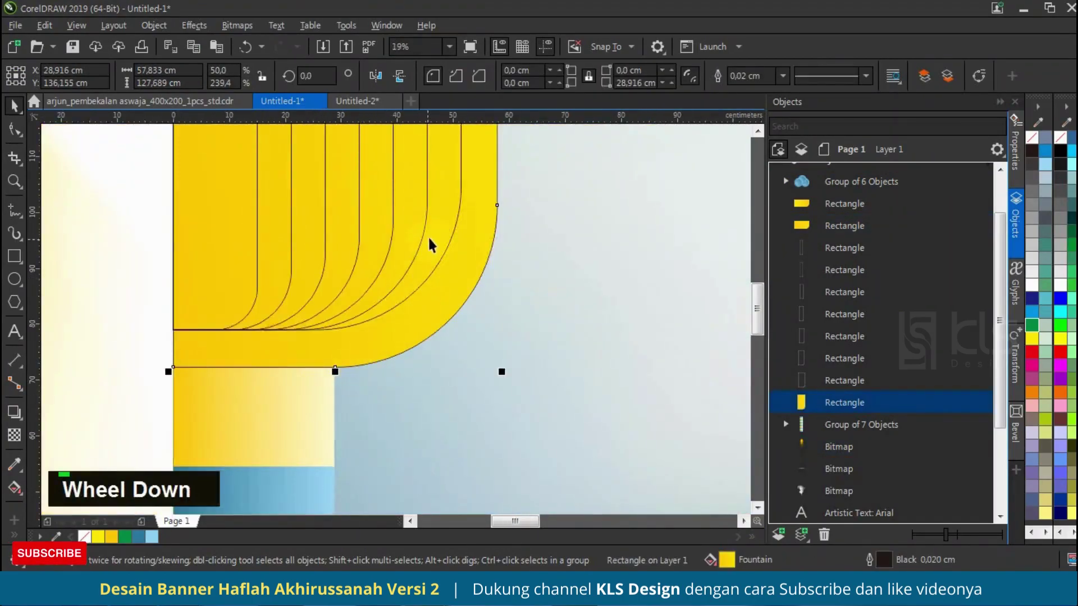
pyautogui.click(375, 392)
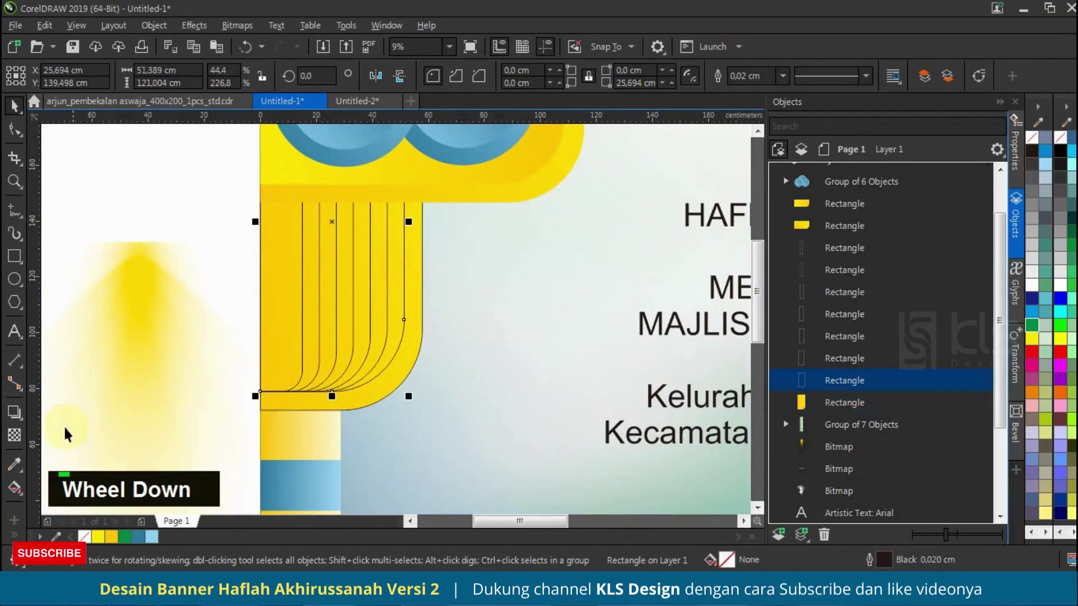
pyautogui.click(113, 538)
pyautogui.rightClick(84, 537)
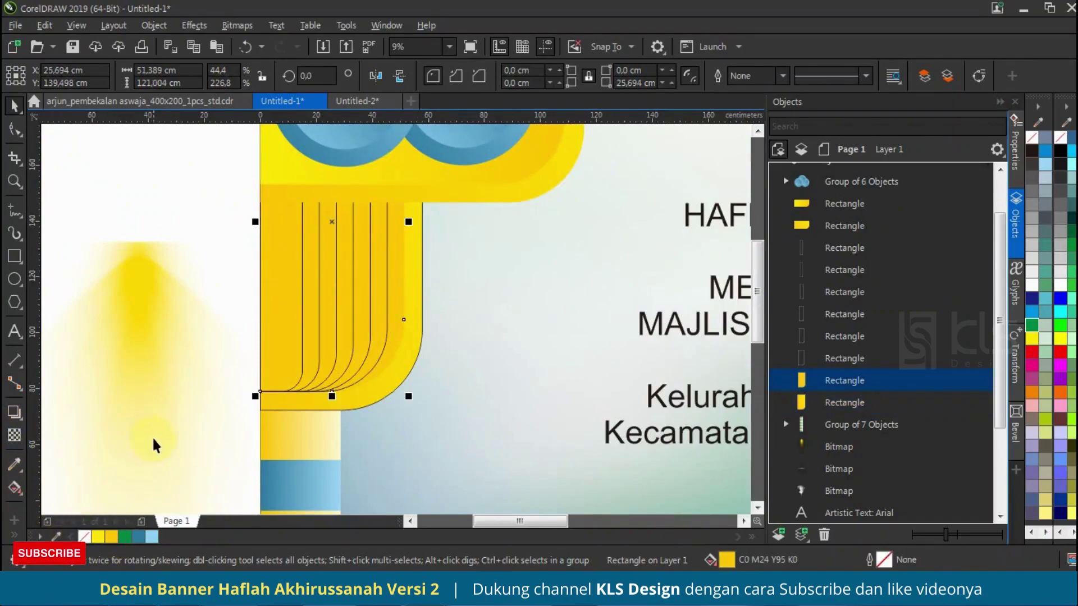
pyautogui.press('g')
pyautogui.scroll(2, 409, 276)
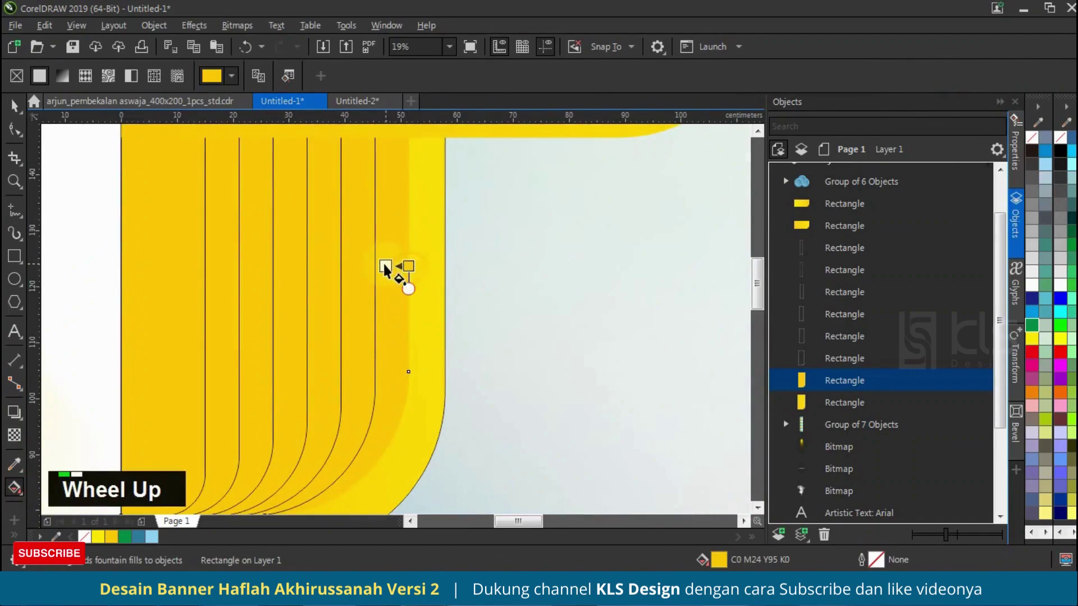
pyautogui.moveTo(385, 266); pyautogui.dragTo(375, 266)
pyautogui.click(111, 537)
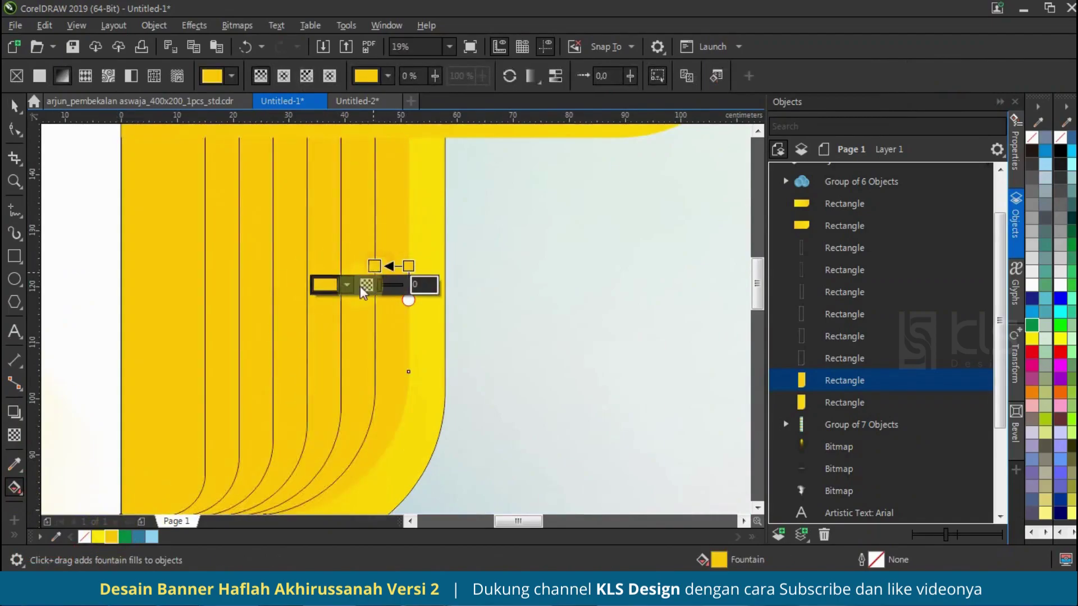
# - Change the end colour of this short gradient to a dark gold
pyautogui.click(347, 285)
pyautogui.click(328, 317)
pyautogui.moveTo(396, 382); pyautogui.dragTo(429, 388)
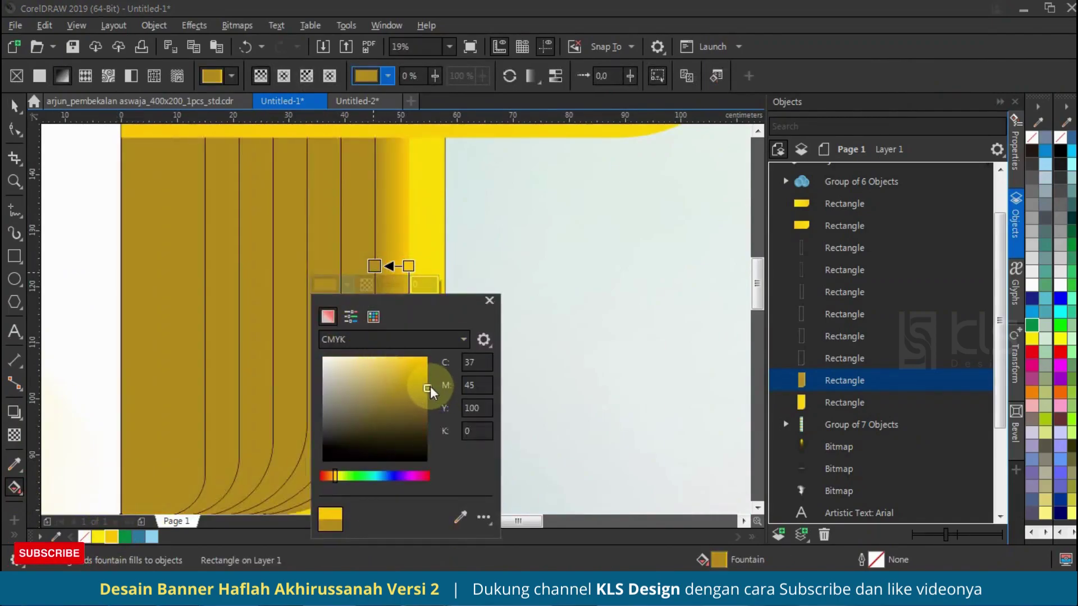
pyautogui.click(14, 105)
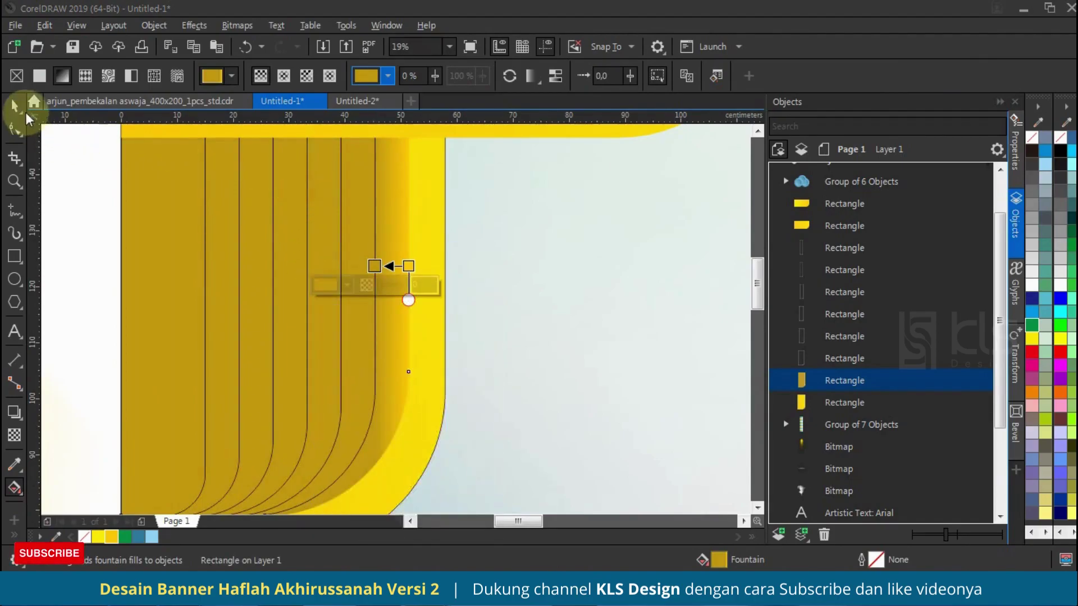
# - Copy the short golden gradient fill from the second-widest tall rectangle onto each of the narrower tall rectangles
pyautogui.moveTo(353, 285); pyautogui.dragTo(363, 286)
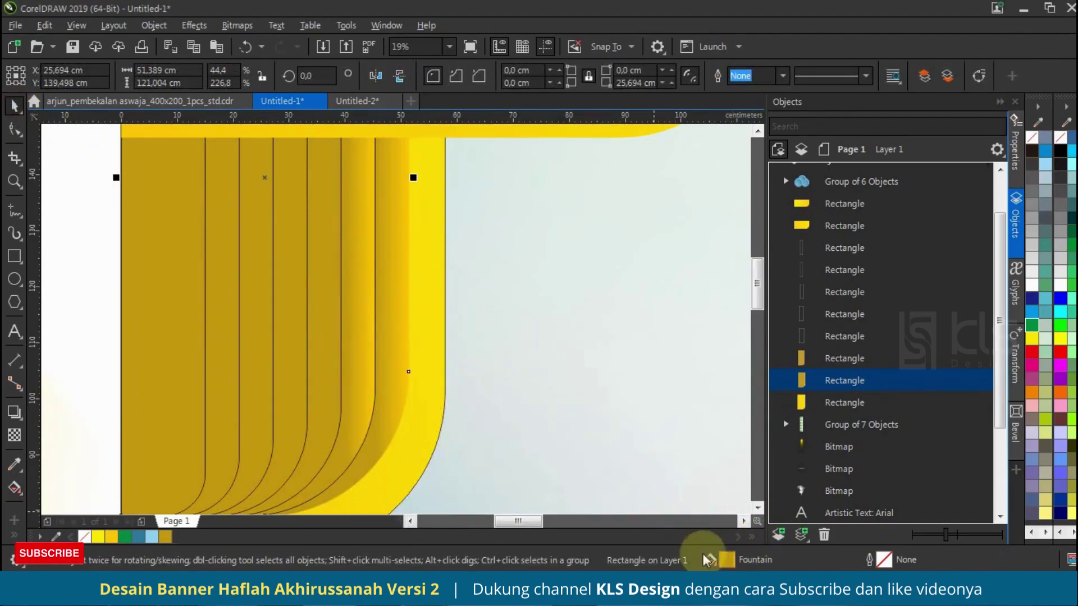
pyautogui.moveTo(382, 358); pyautogui.dragTo(321, 298)
pyautogui.moveTo(726, 560); pyautogui.dragTo(293, 306)
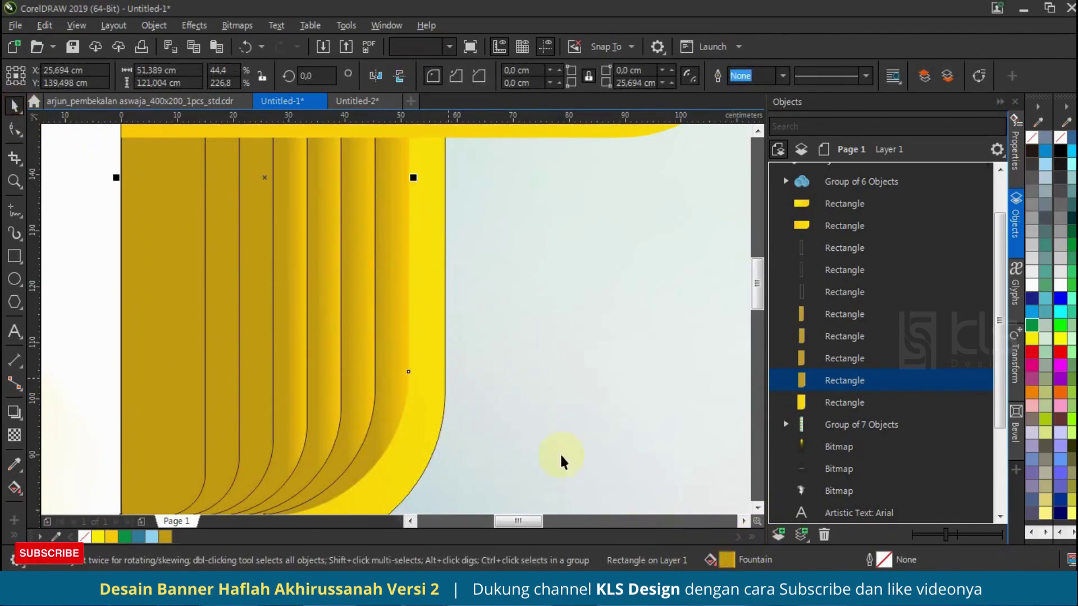
pyautogui.moveTo(726, 560); pyautogui.dragTo(280, 303)
pyautogui.moveTo(726, 562); pyautogui.dragTo(224, 320)
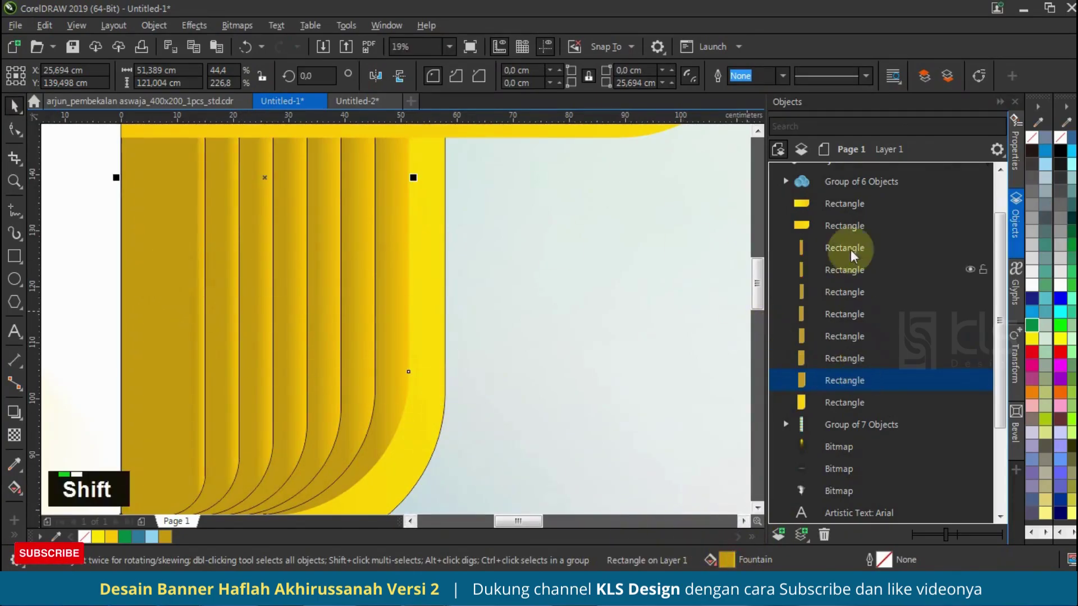
# - Remove the outlines from all eight tall yellow rectangles and group them
pyautogui.keyDown('shift'); pyautogui.click(943, 245); pyautogui.keyUp('shift')
pyautogui.keyDown('ctrl'); pyautogui.click(426, 276); pyautogui.keyUp('ctrl')
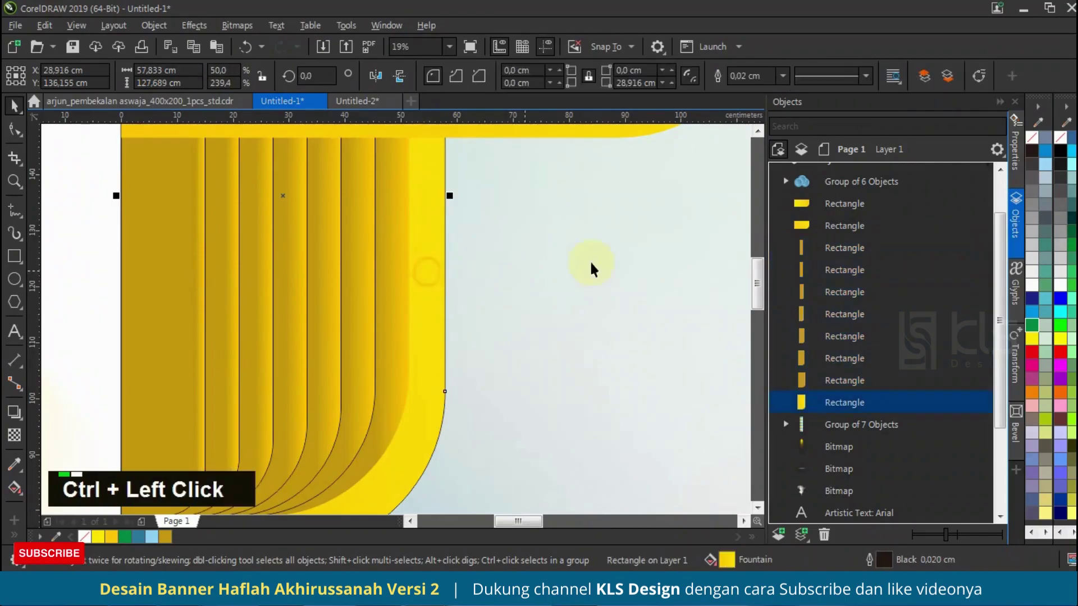
pyautogui.rightClick(1028, 136)
pyautogui.rightClick(1030, 136)
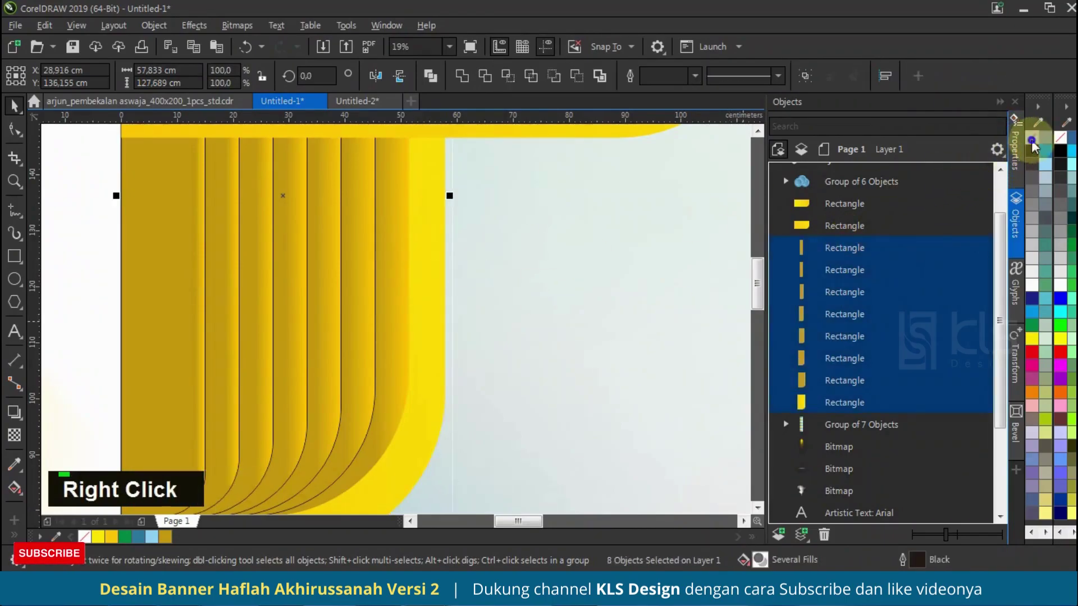
pyautogui.scroll(-3, 356, 365)
pyautogui.hotkey('ctrl', 'g')
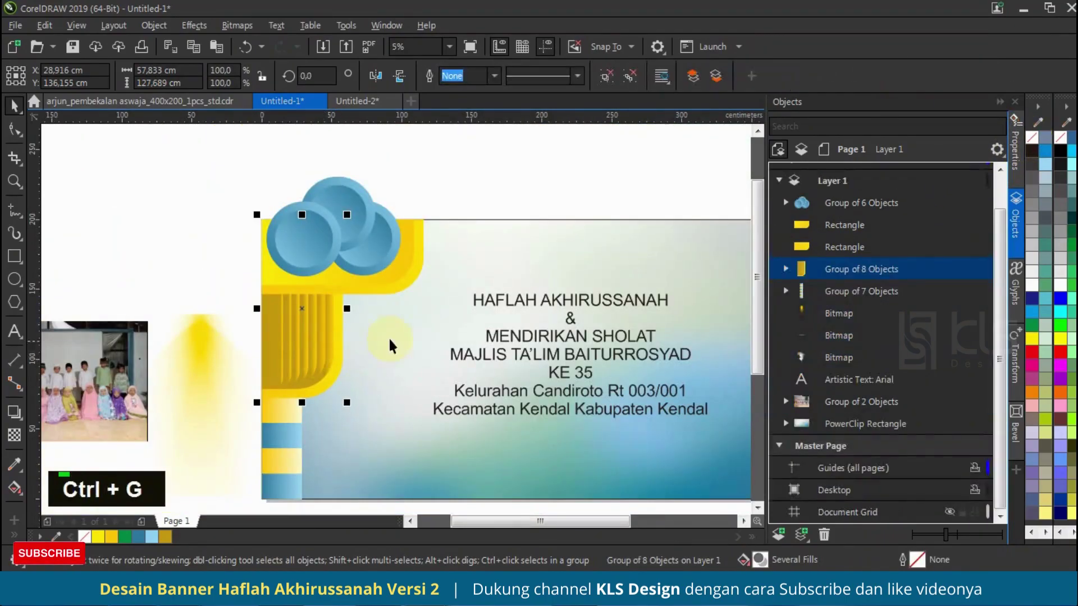
# - Move the blue circle group, both wide yellow rectangles and the tall rectangle group below the text in the object stack
pyautogui.keyDown('shift'); pyautogui.click(842, 211); pyautogui.keyUp('shift')
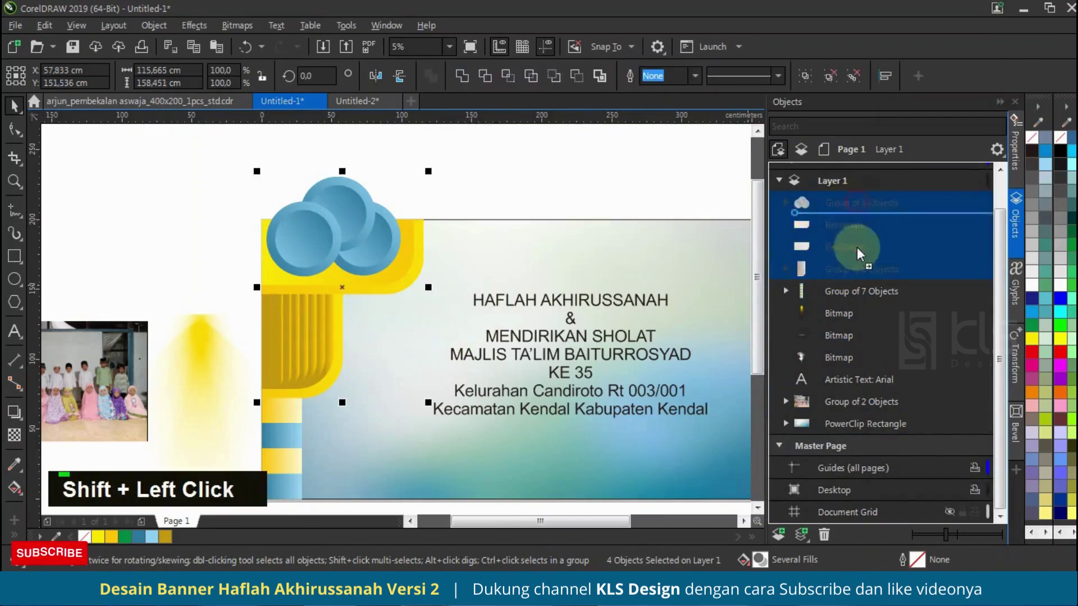
pyautogui.moveTo(861, 396); pyautogui.dragTo(862, 392)
pyautogui.scroll(-1, 303, 264)
pyautogui.scroll(1, 335, 281)
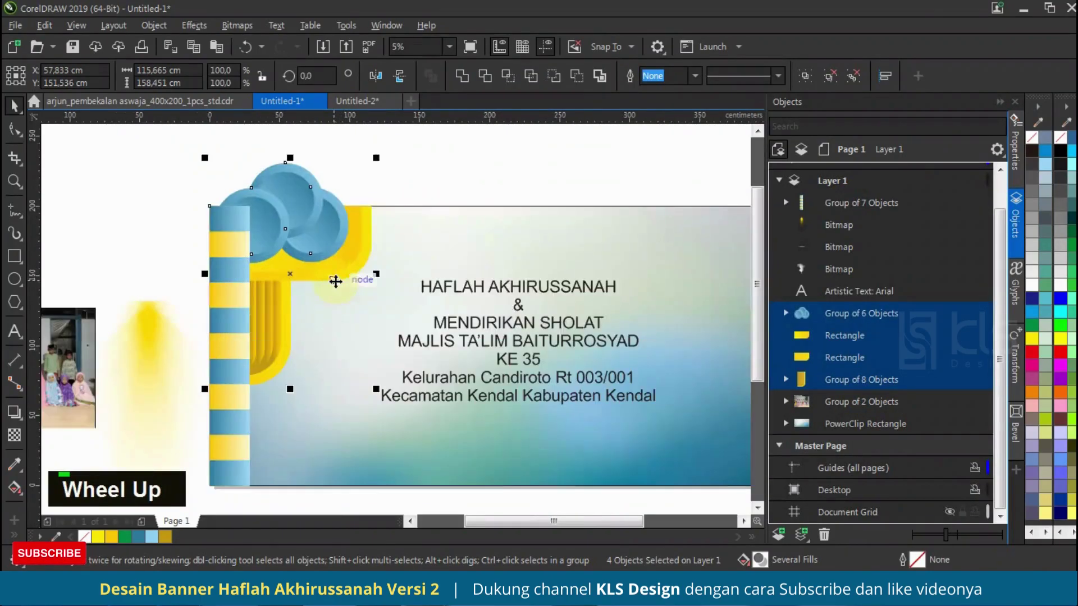
# - Duplicate the tall yellow rectangle group, offset right and down, centred at about X 40.2 cm, Y 120.1 cm
pyautogui.click(149, 209)
pyautogui.scroll(1, 294, 314)
pyautogui.moveTo(296, 315); pyautogui.dragTo(335, 352)
pyautogui.rightClick(334, 353)
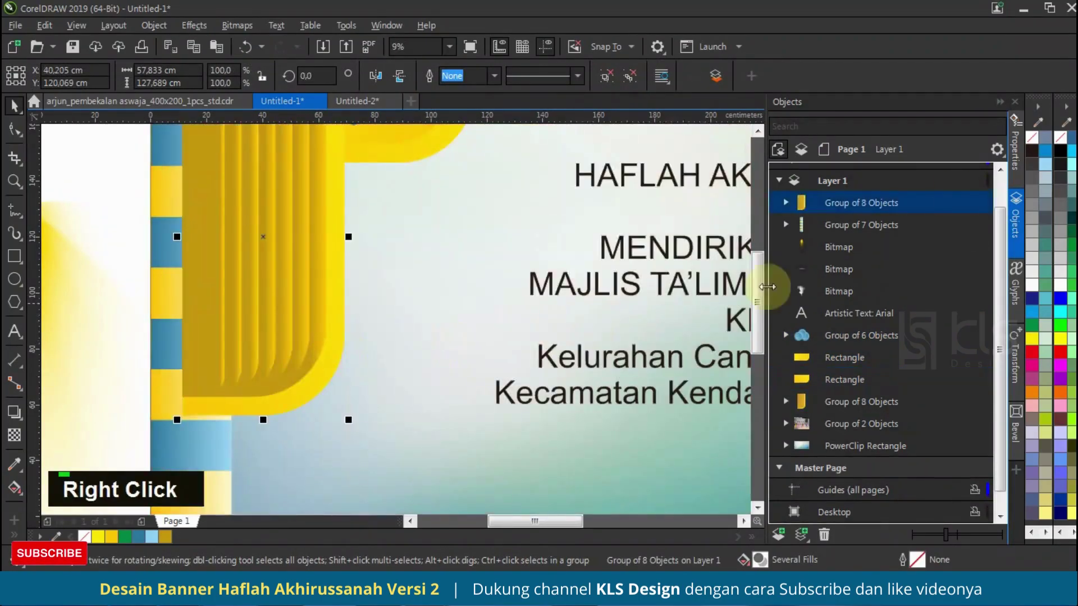
# - Send the duplicated tall group backward until it sits directly behind the original tall group
pyautogui.hotkey('ctrl', 'pagedown')
pyautogui.hotkey('ctrl', 'pagedown')
pyautogui.hotkey('ctrl', 'pagedown')
pyautogui.hotkey('ctrl', 'pagedown')
pyautogui.hotkey('ctrl', 'pagedown')
pyautogui.hotkey('ctrl', 'pagedown')
pyautogui.hotkey('ctrl', 'pagedown')
pyautogui.hotkey('ctrl', 'pagedown')
pyautogui.hotkey('ctrl', 'pagedown')
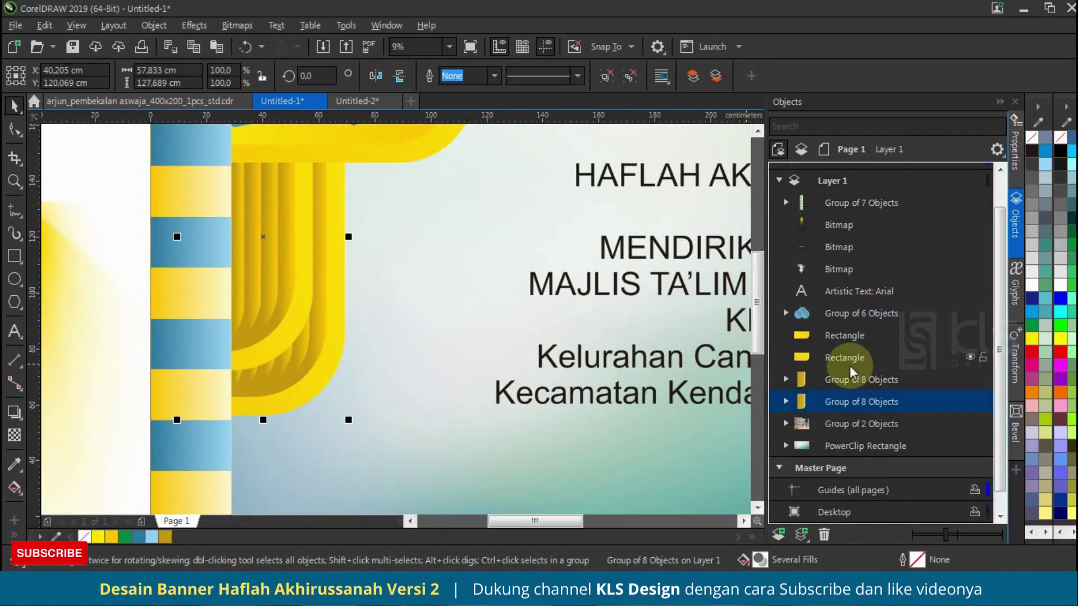
# - Ungroup the duplicated tall group and give its outermost rectangle a diagonal fountain fill from medium blue to light blue
pyautogui.click(845, 386)
pyautogui.click(847, 400)
pyautogui.click(609, 72)
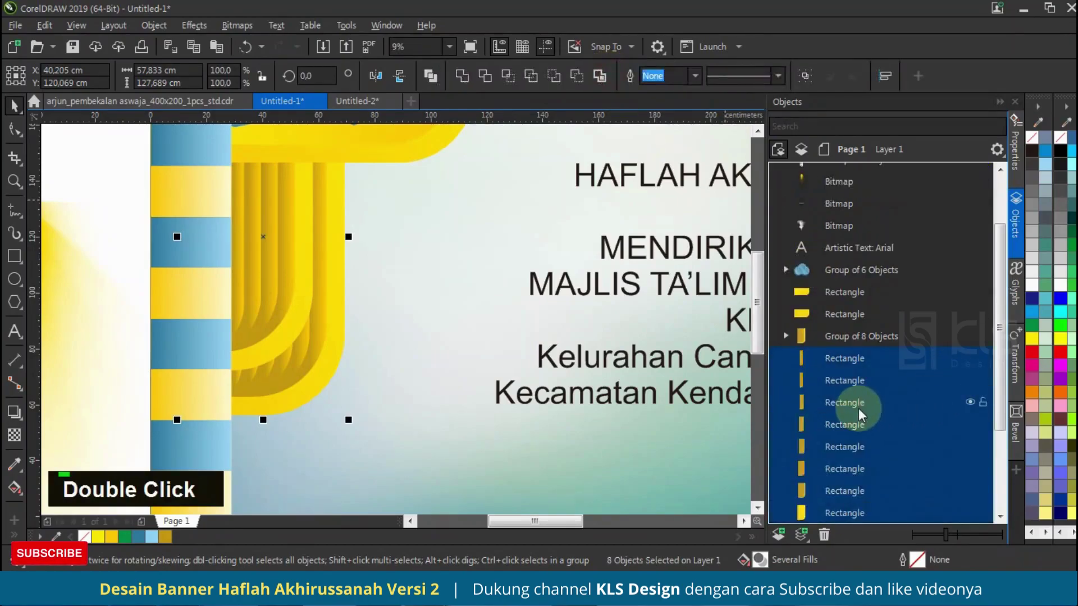
pyautogui.click(842, 512)
pyautogui.click(139, 536)
pyautogui.press('g')
pyautogui.moveTo(351, 453); pyautogui.dragTo(455, 84)
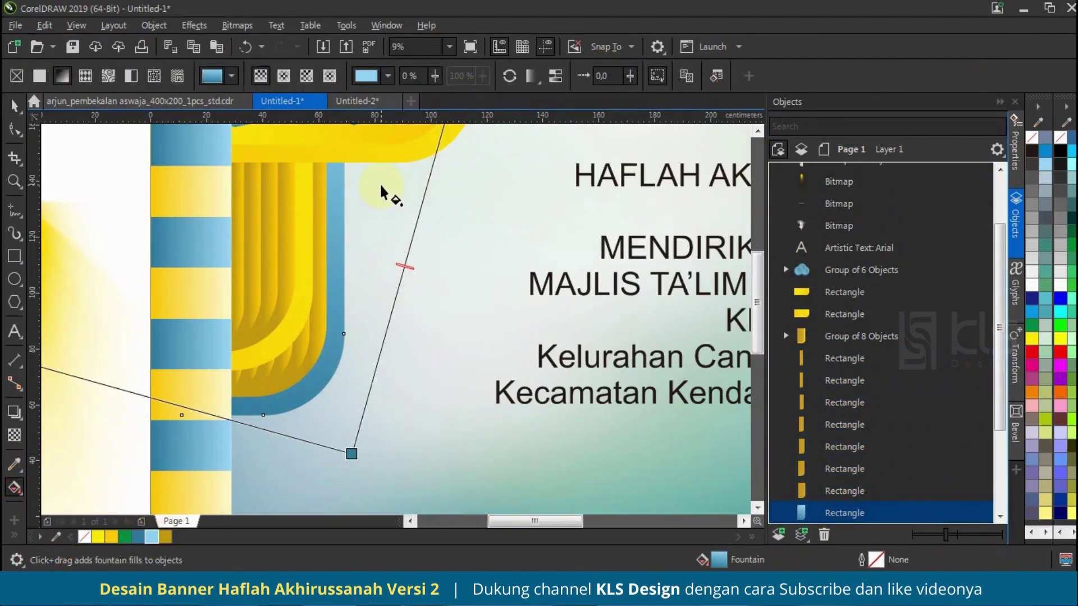
# - Recolour the short gradient of the copy's second-widest rectangle, with light blue at the outer end and medium blue at the inner end
pyautogui.click(14, 106)
pyautogui.click(836, 488)
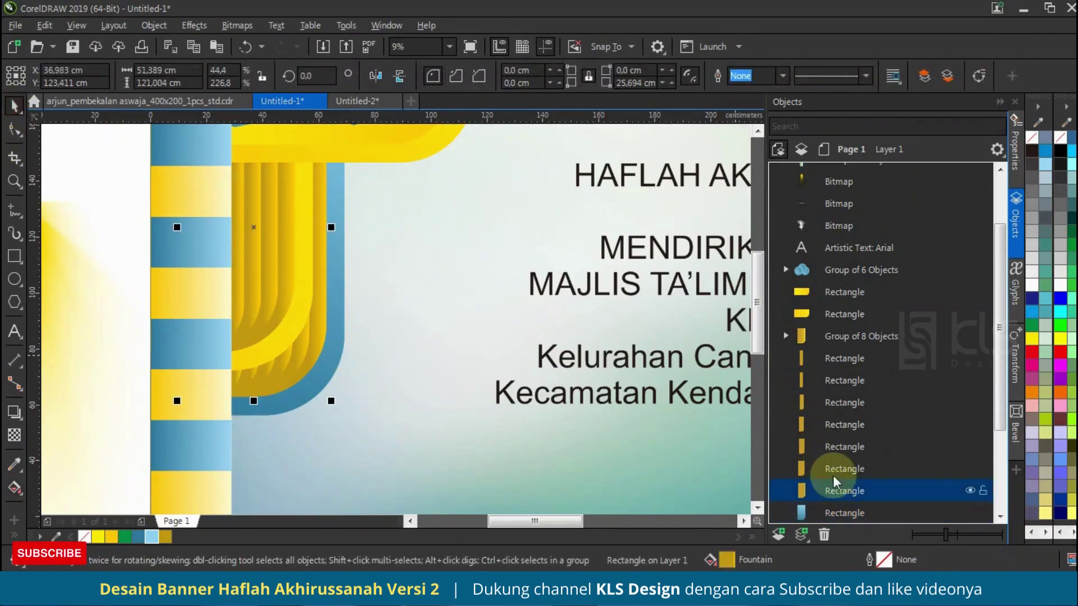
pyautogui.click(14, 487)
pyautogui.click(326, 272)
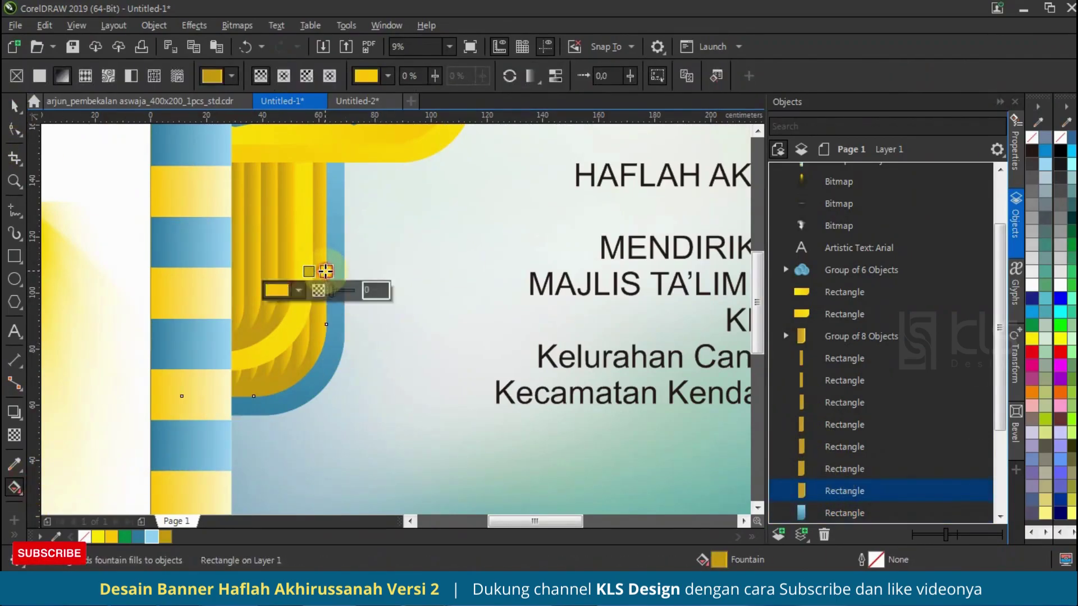
pyautogui.click(308, 272)
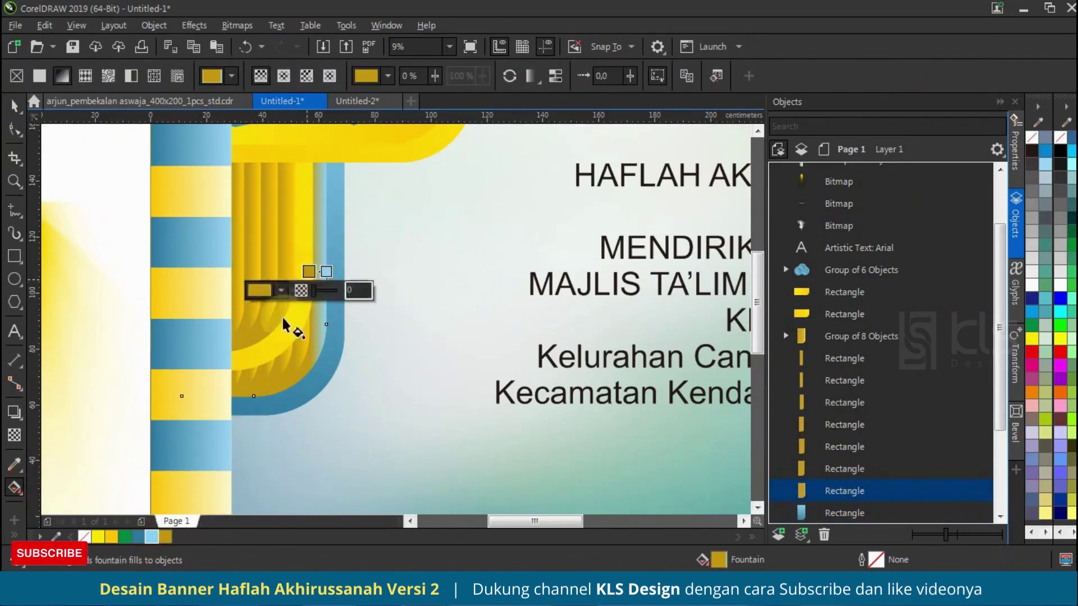
pyautogui.click(138, 536)
pyautogui.click(17, 106)
# - Copy the short blue gradient onto the copy's narrower rectangles and delete its narrowest rectangle
pyautogui.scroll(2, 284, 377)
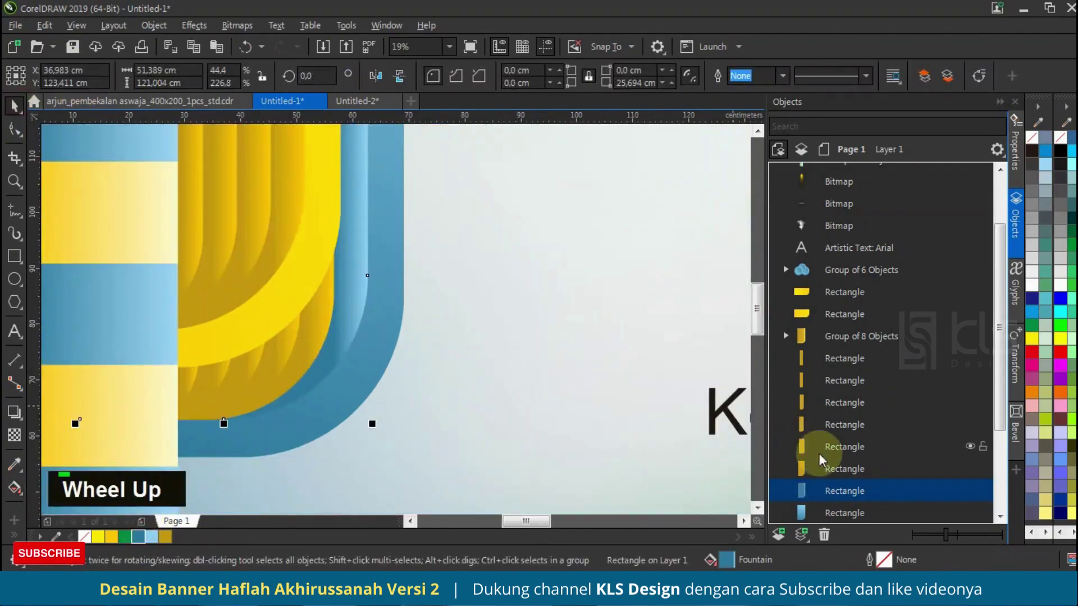
pyautogui.moveTo(313, 344); pyautogui.dragTo(314, 342)
pyautogui.moveTo(725, 559); pyautogui.dragTo(281, 349)
pyautogui.moveTo(712, 558); pyautogui.dragTo(272, 396)
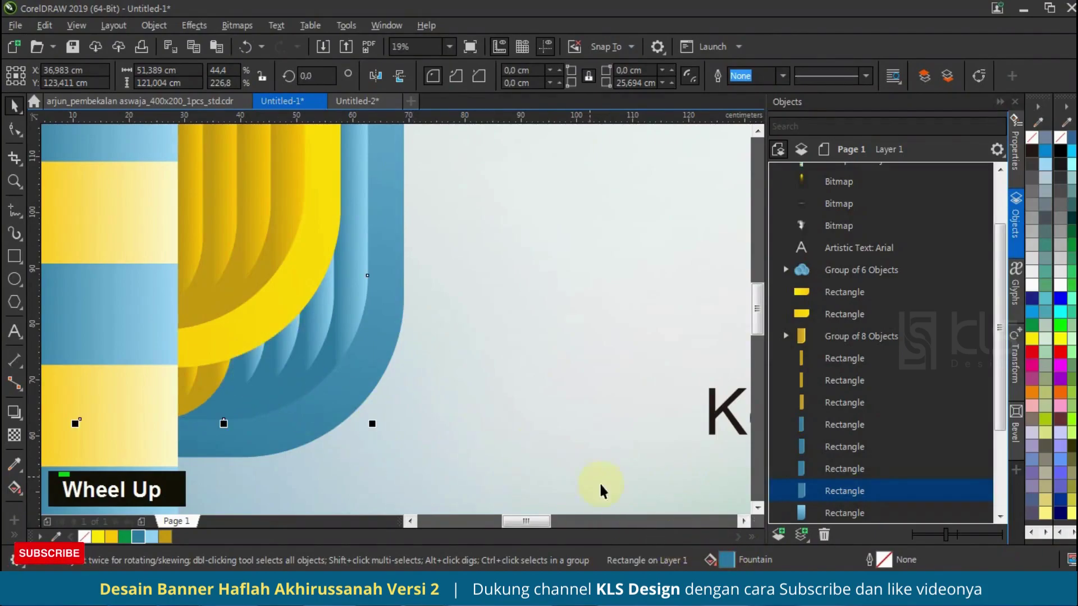
pyautogui.moveTo(723, 560); pyautogui.dragTo(190, 379)
pyautogui.click(860, 362)
pyautogui.press('Delete')
pyautogui.scroll(-4, 259, 312)
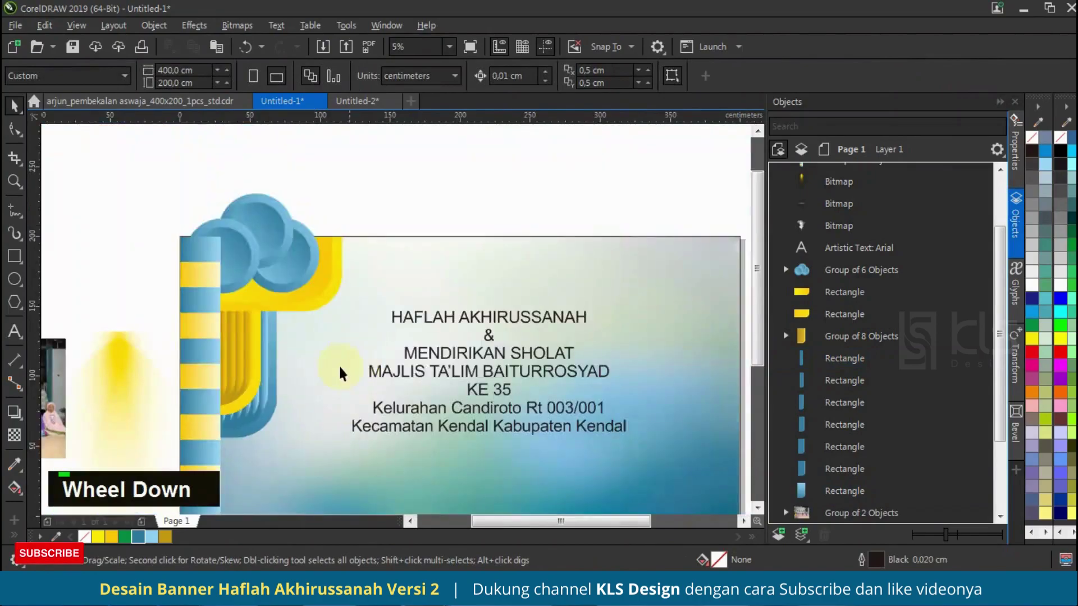
pyautogui.scroll(-2, 210, 256)
pyautogui.moveTo(173, 163); pyautogui.dragTo(294, 317)
pyautogui.moveTo(217, 256); pyautogui.dragTo(254, 214)
pyautogui.hotkey('ctrl', 'z')
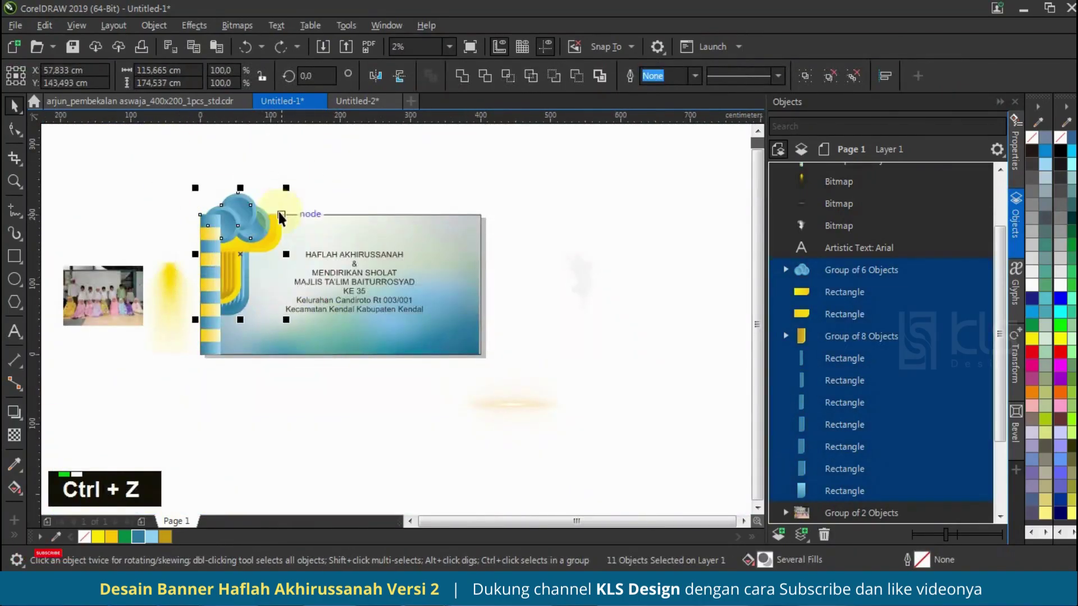
pyautogui.hotkey('ctrl', 'g')
pyautogui.moveTo(289, 389); pyautogui.dragTo(290, 389)
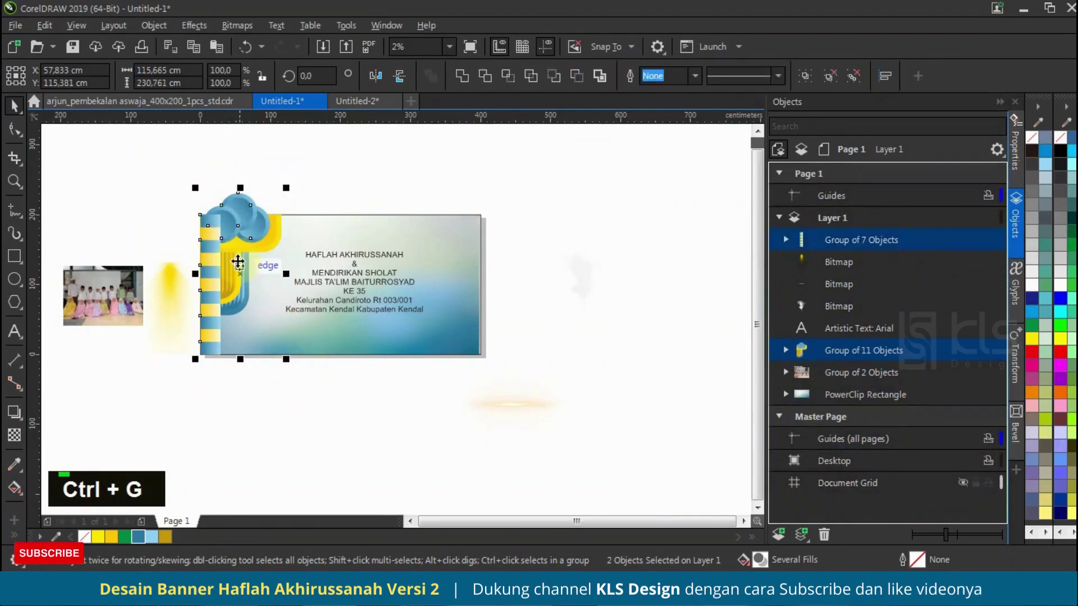
pyautogui.hotkey('ctrl', 'g')
pyautogui.moveTo(224, 235)
pyautogui.mouseDown()
pyautogui.moveTo(294, 222)
pyautogui.moveTo(241, 240)
pyautogui.mouseUp()
pyautogui.hotkey('ctrl', 'z')
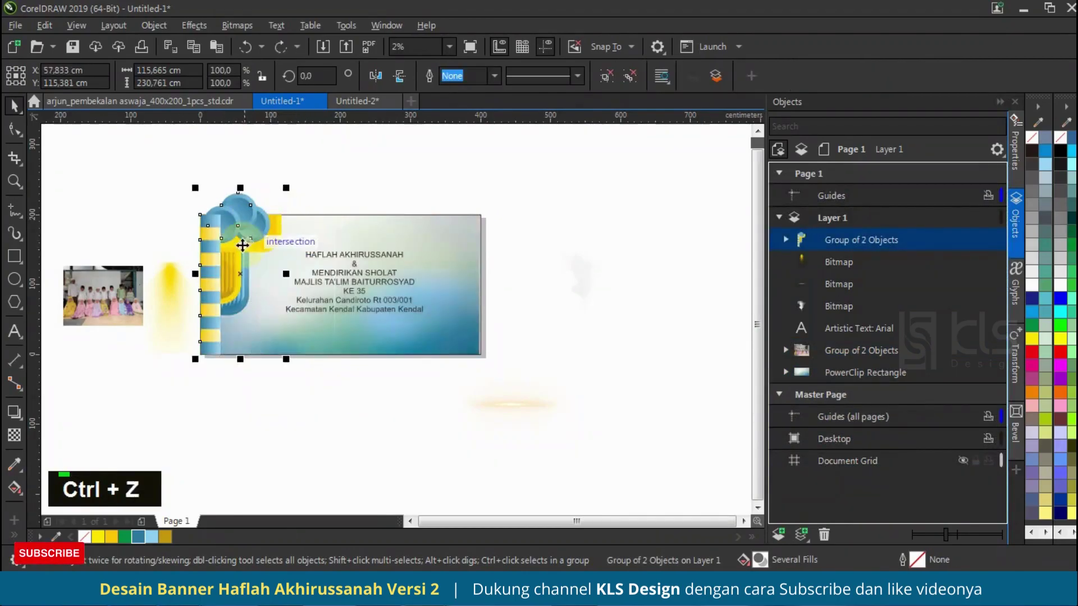
pyautogui.scroll(2, 239, 185)
pyautogui.click(605, 75)
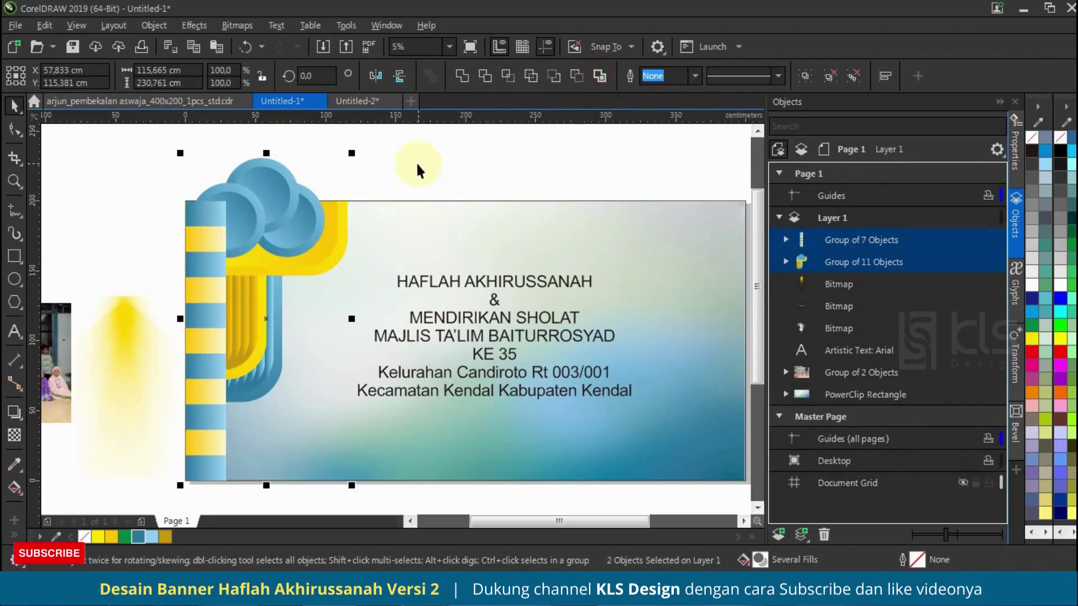
pyautogui.click(577, 77)
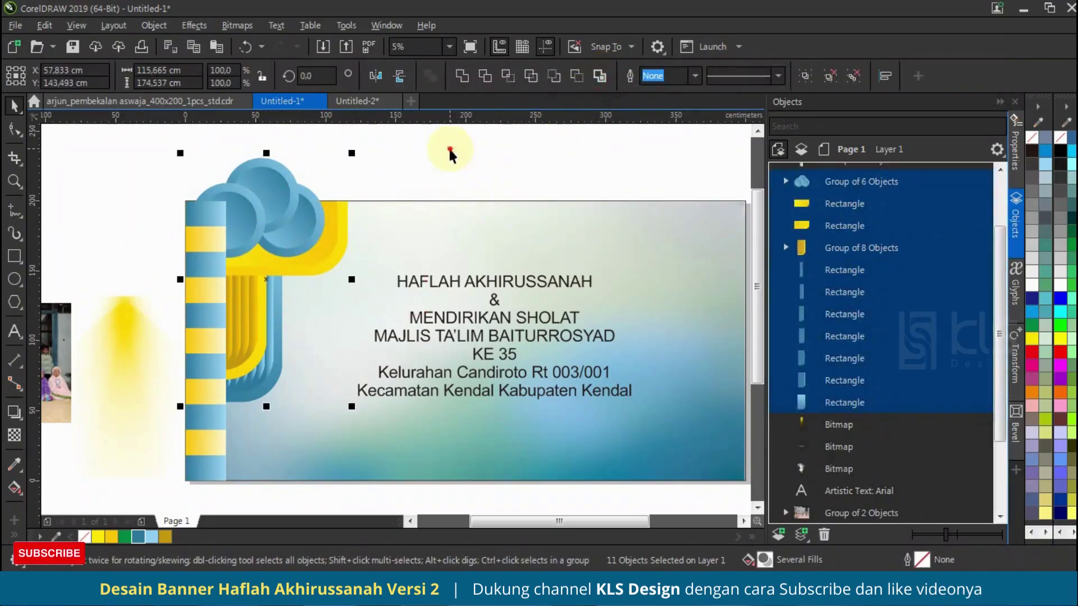
# - Cut the blue circle group and both wide yellow rectangles and paste them back in front of the striped border
pyautogui.hotkey('ctrl', 'x')
pyautogui.hotkey('ctrl', 'v')
pyautogui.scroll(-1, 245, 229)
pyautogui.click(193, 171)
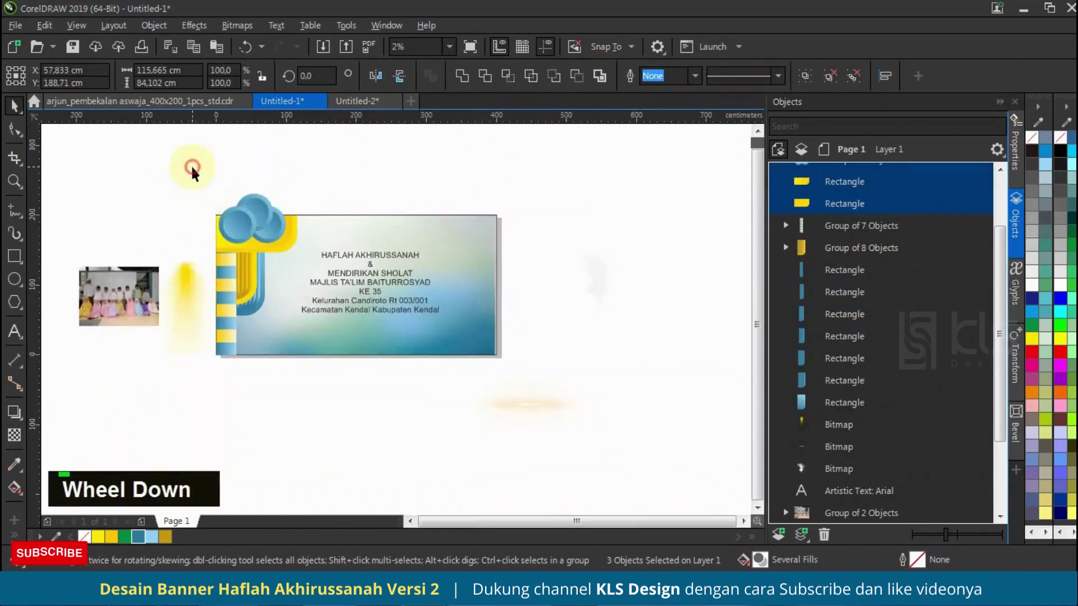
pyautogui.scroll(1, 225, 195)
pyautogui.scroll(1, 241, 264)
pyautogui.click(241, 264)
pyautogui.scroll(-1, 250, 255)
pyautogui.moveTo(298, 197); pyautogui.dragTo(206, 254)
pyautogui.hotkey('ctrl', 'z')
pyautogui.click(429, 157)
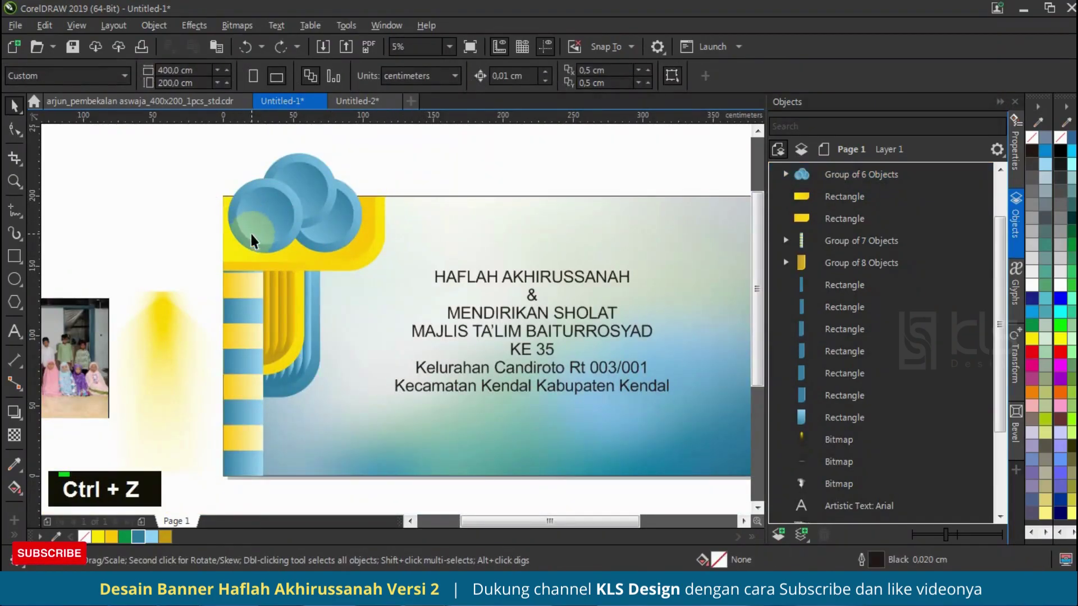
# - Add a concentric copy about 20 cm in diameter inside the left blue circle and mirror it horizontally
pyautogui.scroll(2, 251, 241)
pyautogui.click(251, 227)
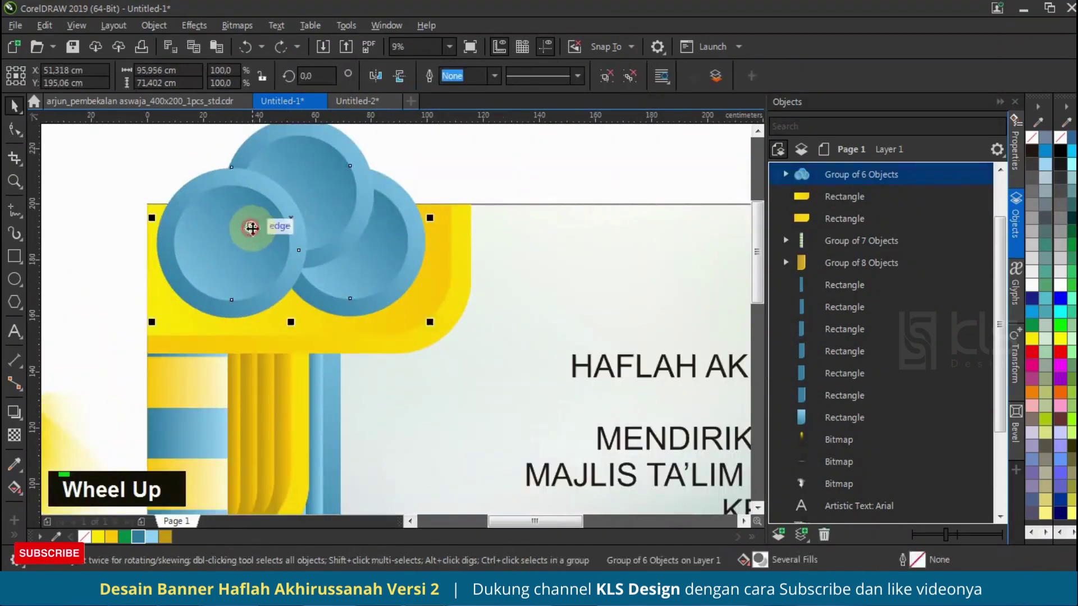
pyautogui.click(786, 175)
pyautogui.click(837, 196)
pyautogui.moveTo(292, 173); pyautogui.dragTo(288, 243)
pyautogui.keyDown('shift'); pyautogui.rightClick(288, 243); pyautogui.keyUp('shift')
pyautogui.click(376, 76)
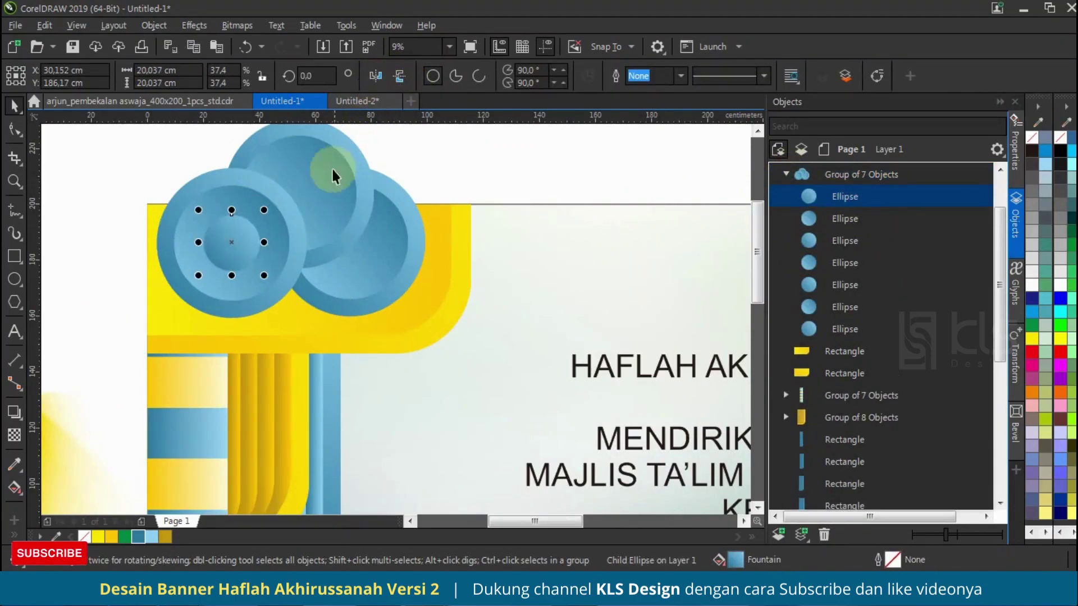
# - Add a concentric copy about 17.5 cm in diameter inside the upper blue circle and mirror it vertically and horizontally
pyautogui.scroll(-2, 338, 213)
pyautogui.scroll(2, 334, 214)
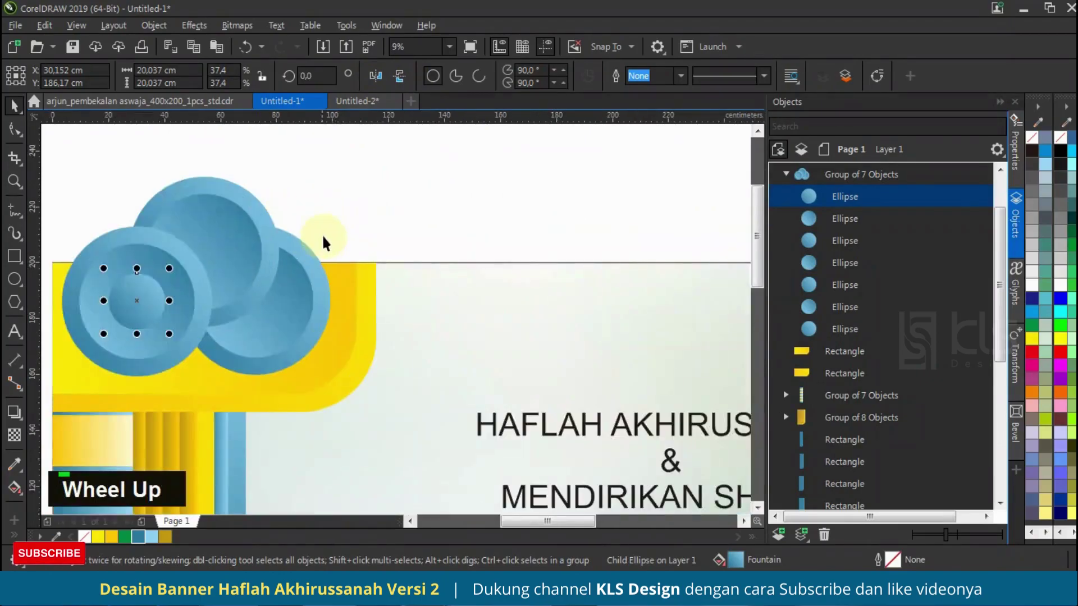
pyautogui.click(839, 225)
pyautogui.click(847, 240)
pyautogui.click(848, 261)
pyautogui.scroll(1, 214, 213)
pyautogui.moveTo(313, 168); pyautogui.dragTo(309, 235)
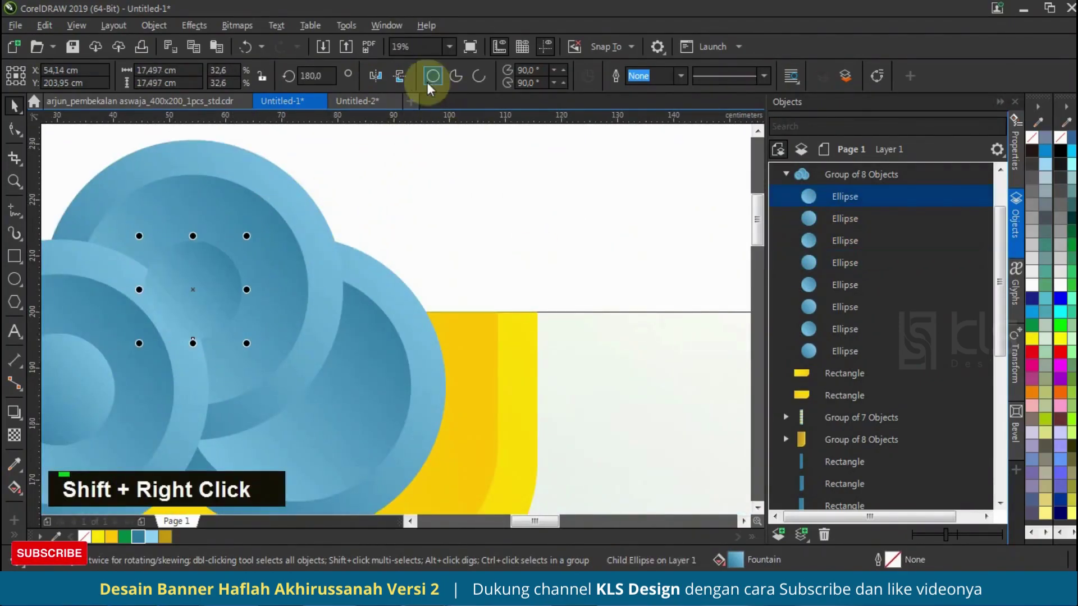
pyautogui.click(399, 76)
pyautogui.click(375, 76)
# - Add a reversed concentric copy about 19.1 cm in diameter inside the right blue circle
pyautogui.doubleClick(847, 327)
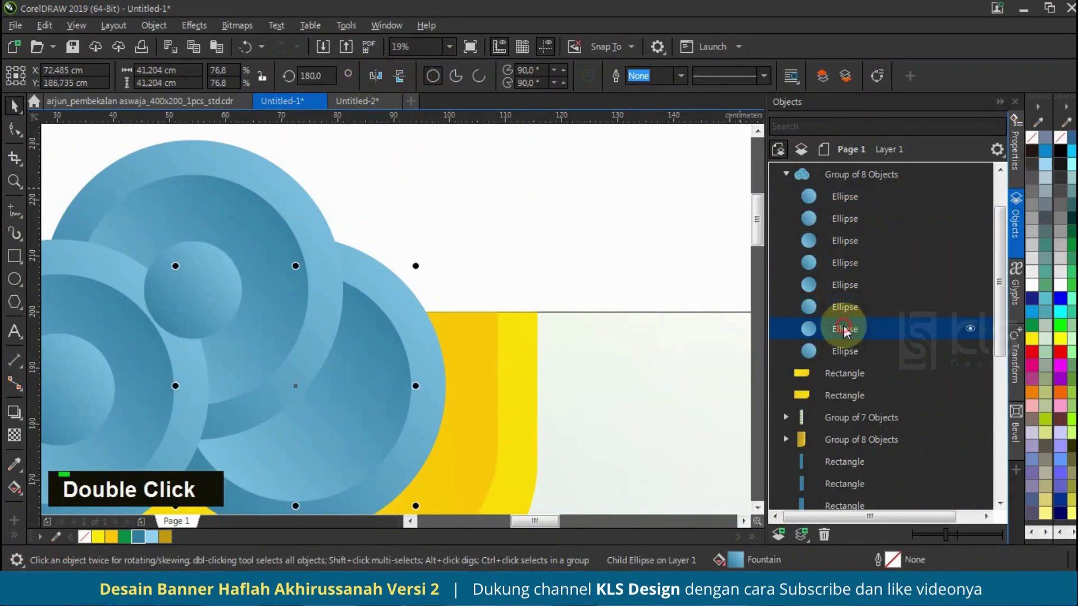
pyautogui.moveTo(414, 266); pyautogui.dragTo(361, 284)
pyautogui.keyDown('shift'); pyautogui.rightClick(361, 284); pyautogui.keyUp('shift')
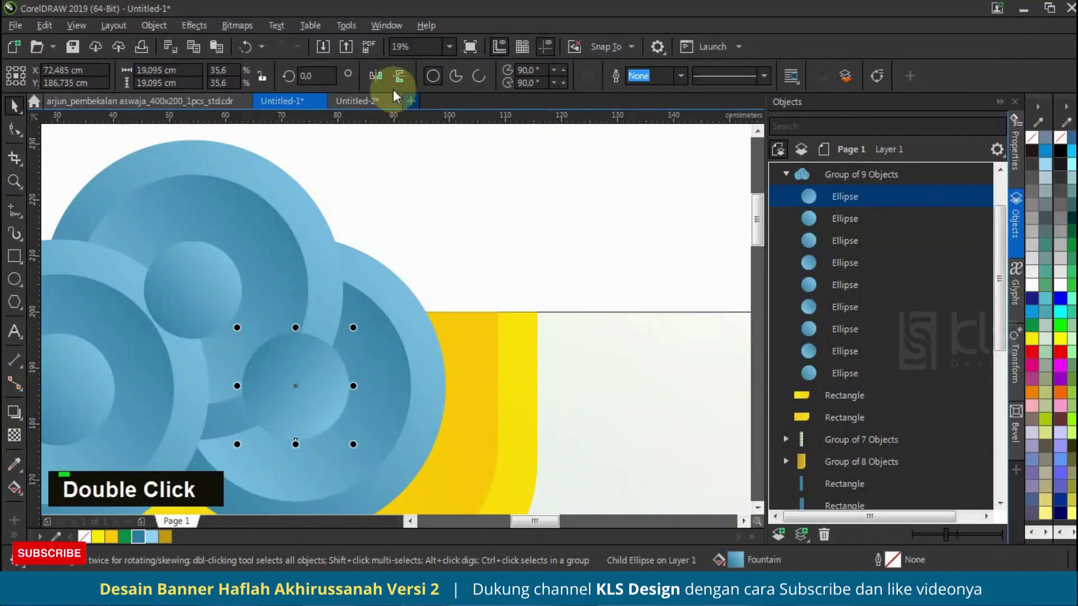
# - Send the right cluster circle's small centre circle back six levels, behind the left and upper circles, and select the upper centre circle
pyautogui.scroll(-3, 326, 211)
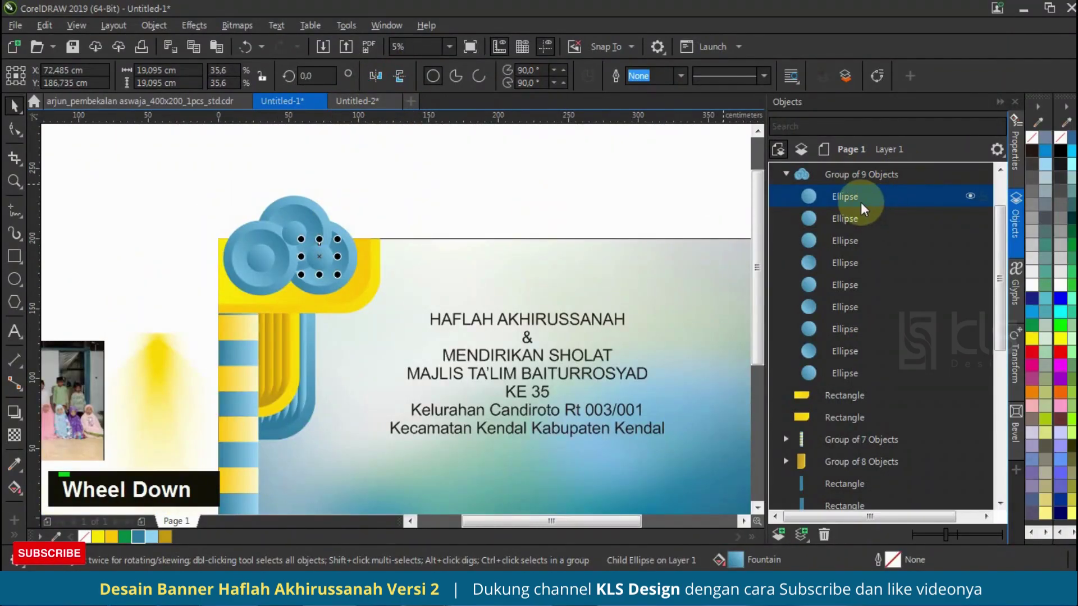
pyautogui.hotkey('ctrl', 'pagedown')
pyautogui.hotkey('ctrl', 'pagedown')
pyautogui.hotkey('ctrl', 'pagedown')
pyautogui.hotkey('ctrl', 'pagedown')
pyautogui.hotkey('ctrl', 'pagedown')
pyautogui.hotkey('ctrl', 'pagedown')
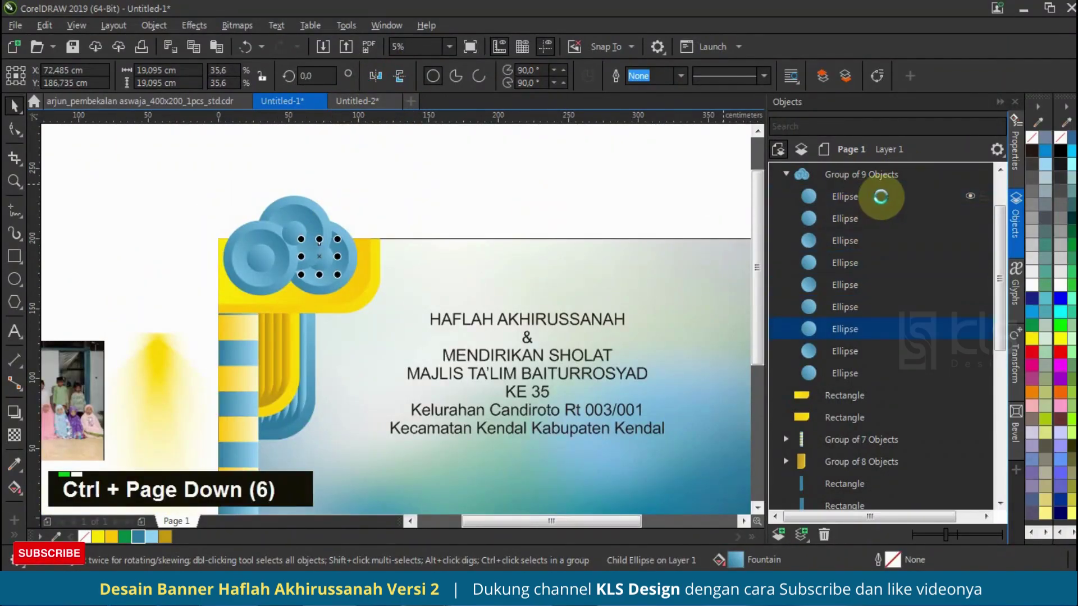
pyautogui.click(848, 197)
# - Group the complete corner ornament with the striped border and PowerClip it inside the gradient background rectangle
pyautogui.click(231, 164)
pyautogui.moveTo(168, 162); pyautogui.dragTo(396, 456)
pyautogui.hotkey('ctrl', 'g')
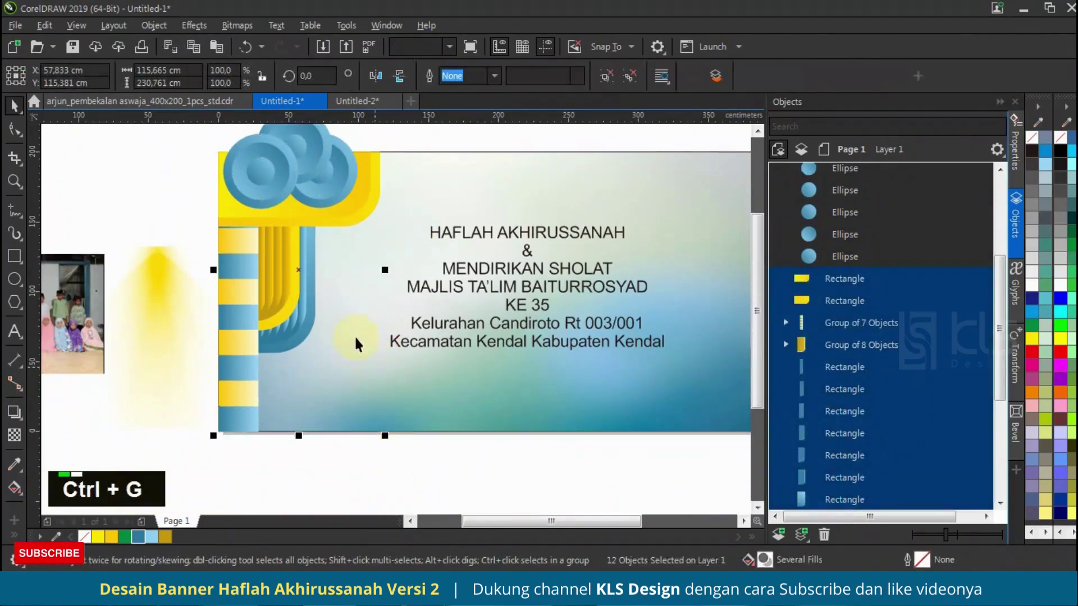
pyautogui.rightClick(314, 204)
pyautogui.click(389, 295)
pyautogui.click(339, 269)
pyautogui.scroll(-1, 277, 327)
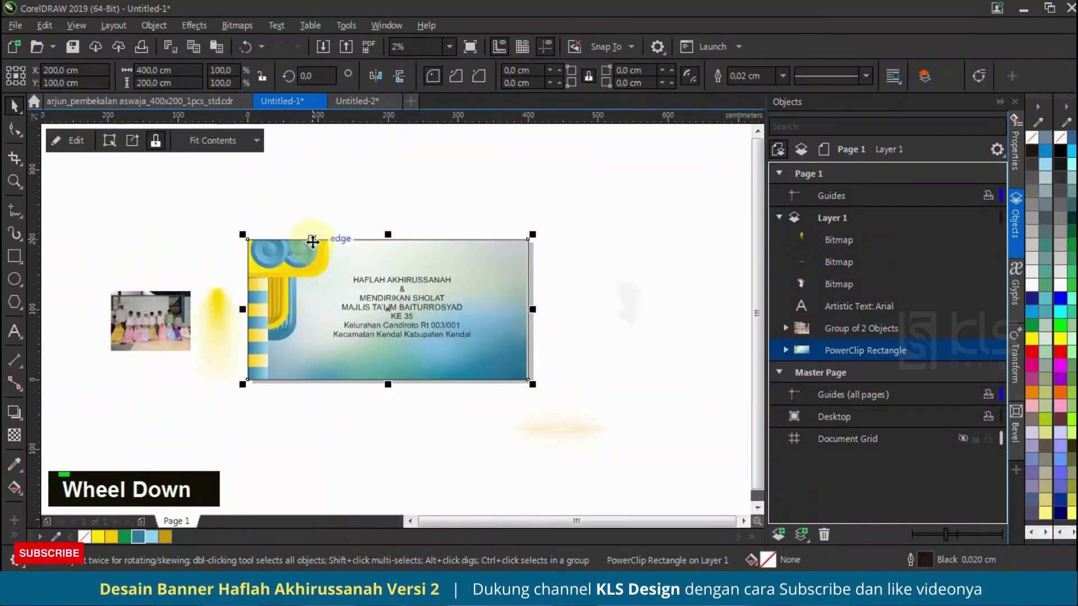
# - Ungroup the corner ornament inside the PowerClip rectangle and group its nine blue circles into a single cluster
pyautogui.scroll(2, 312, 241)
pyautogui.click(786, 350)
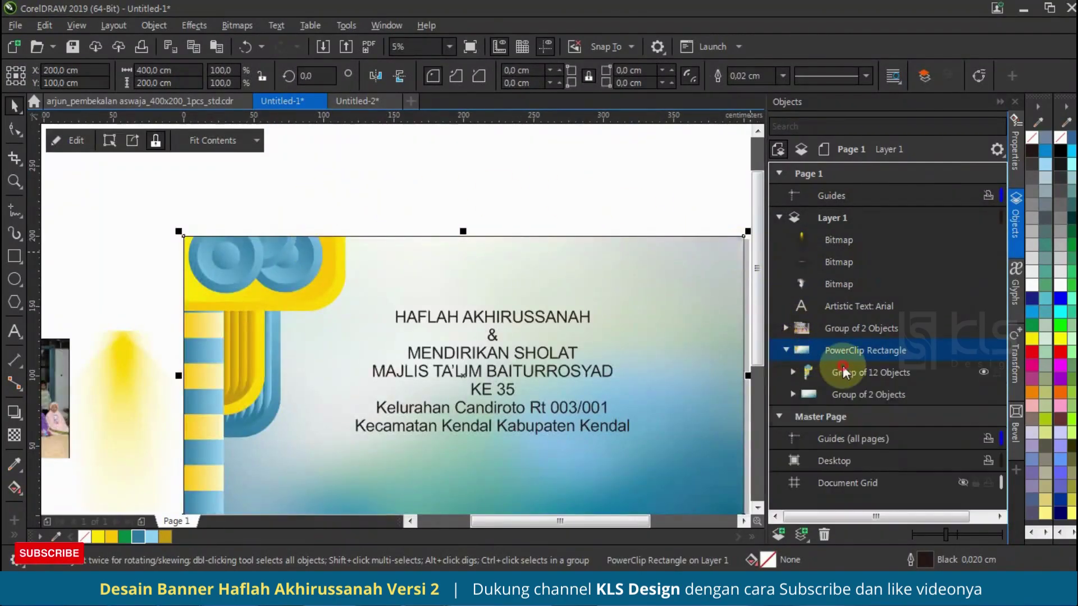
pyautogui.click(777, 372)
pyautogui.click(618, 79)
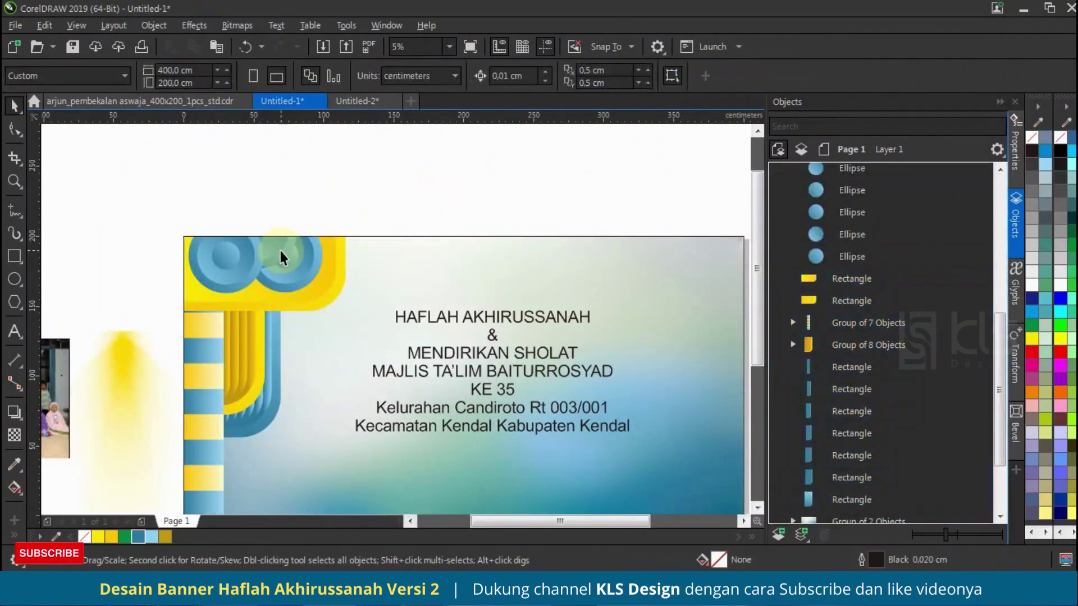
pyautogui.click(641, 310)
pyautogui.click(835, 199)
pyautogui.scroll(2, 241, 244)
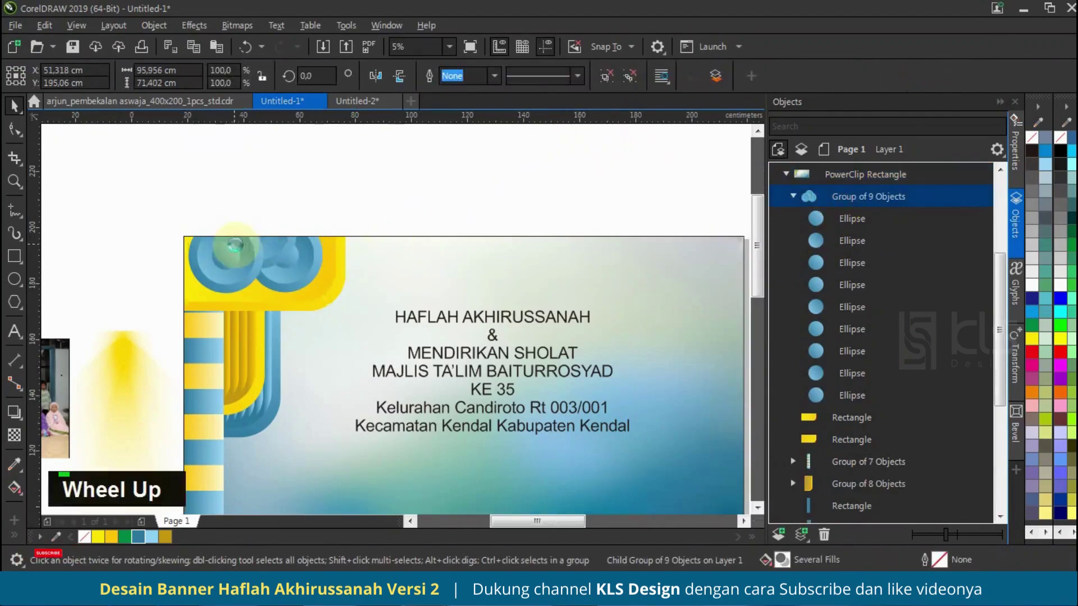
# - Scale the blue circle cluster down to about 67.7 cm wide and position it inside the yellow corner panel
pyautogui.moveTo(406, 365); pyautogui.dragTo(357, 328)
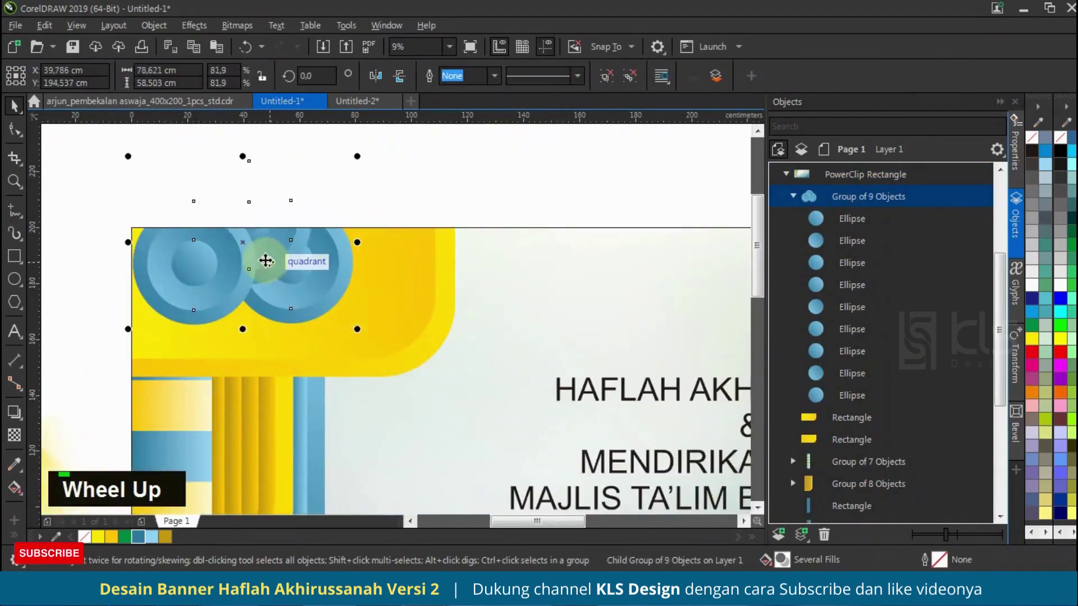
pyautogui.moveTo(264, 260); pyautogui.dragTo(253, 286)
pyautogui.moveTo(346, 354); pyautogui.dragTo(315, 331)
pyautogui.moveTo(243, 264); pyautogui.dragTo(260, 278)
pyautogui.moveTo(193, 284); pyautogui.dragTo(329, 283)
pyautogui.hotkey('ctrl', 'z')
pyautogui.hotkey('ctrl', 'z')
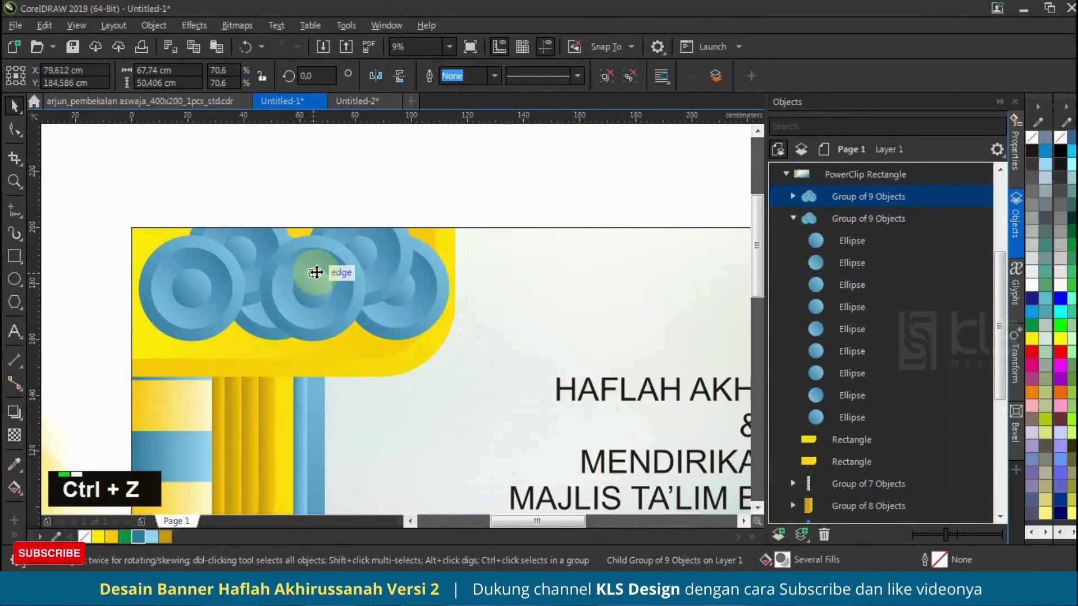
# - Ungroup the circle cluster and delete its upper and right concentric circles inside the PowerClip, keeping the left one
pyautogui.click(612, 81)
pyautogui.moveTo(321, 168); pyautogui.dragTo(159, 320)
pyautogui.keyDown('shift'); pyautogui.click(274, 271); pyautogui.keyUp('shift')
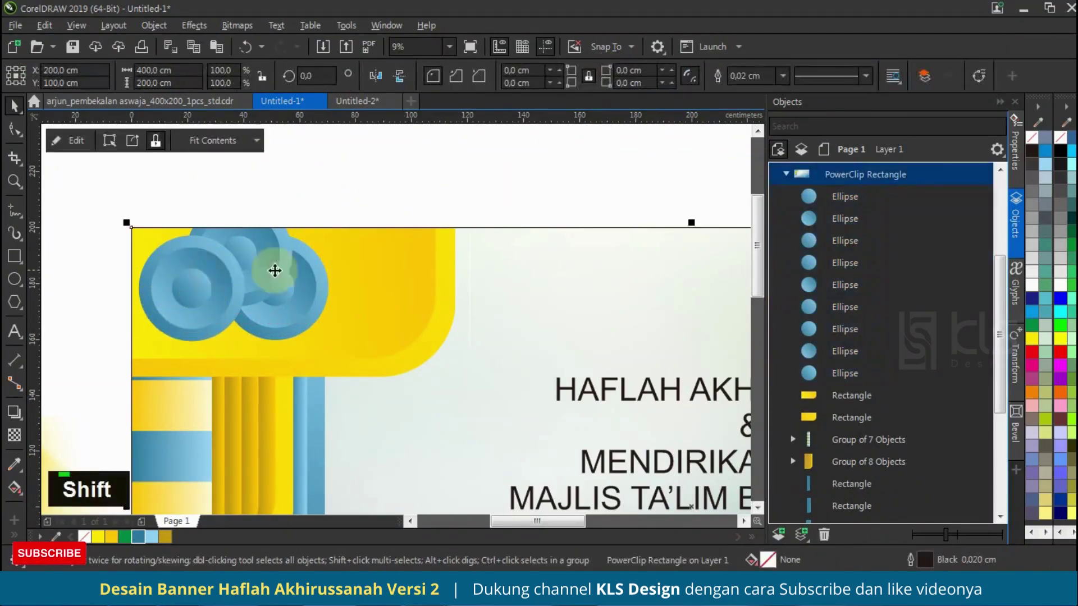
pyautogui.click(108, 141)
pyautogui.doubleClick(180, 301)
pyautogui.keyDown('shift'); pyautogui.click(281, 241); pyautogui.keyUp('shift')
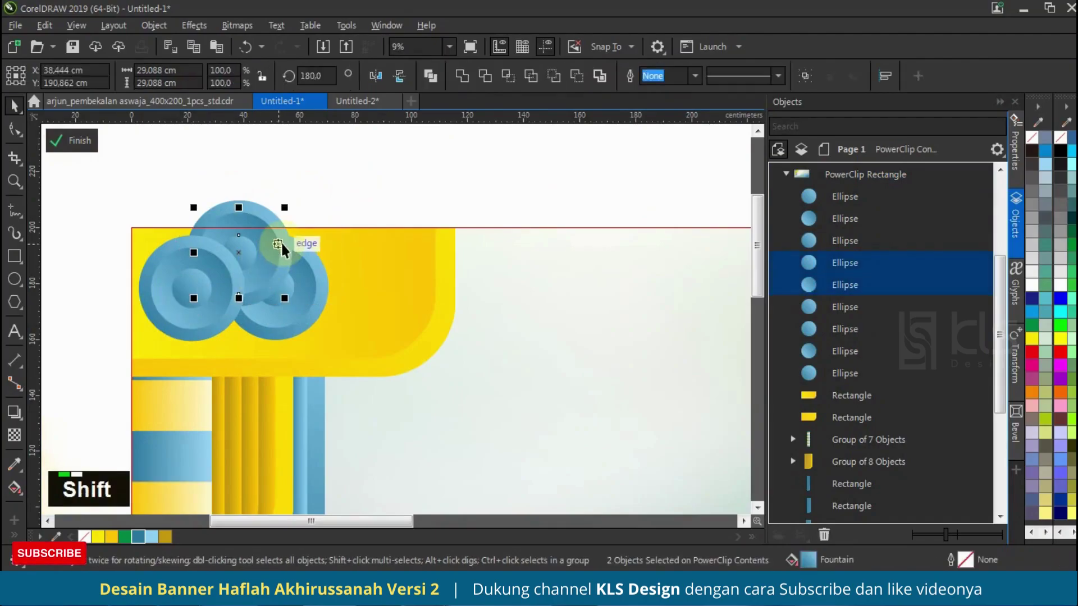
pyautogui.moveTo(269, 240); pyautogui.dragTo(264, 315)
pyautogui.press('Delete')
pyautogui.press('Delete')
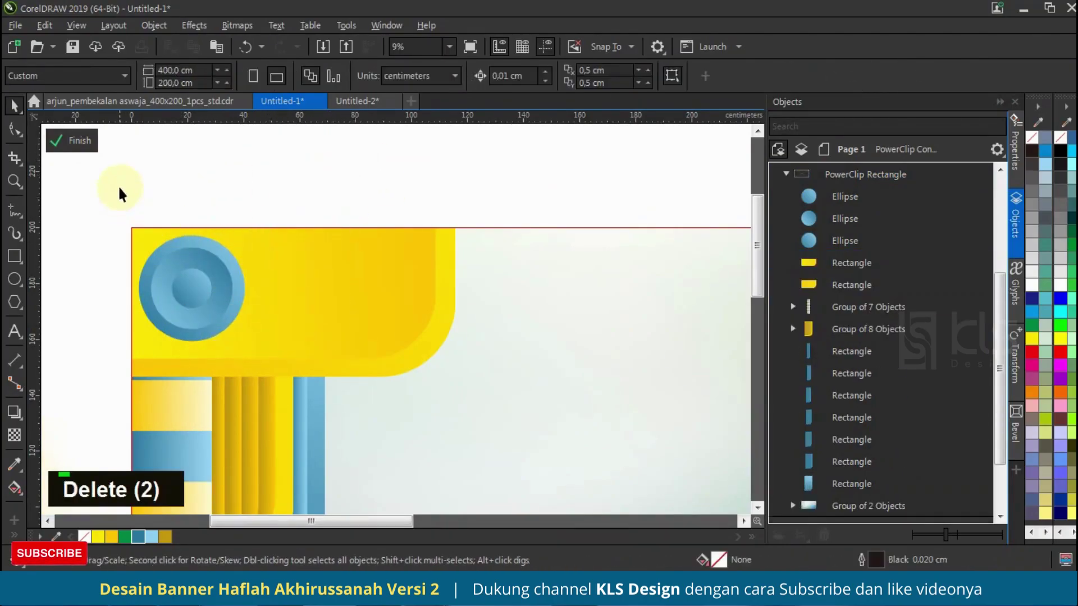
# - Group the remaining concentric circle and add two evenly spaced, overlapping copies in a row to its right
pyautogui.hotkey('ctrl', 'g')
pyautogui.moveTo(192, 284); pyautogui.dragTo(310, 295)
pyautogui.rightClick(271, 284)
pyautogui.hotkey('ctrl', 'd')
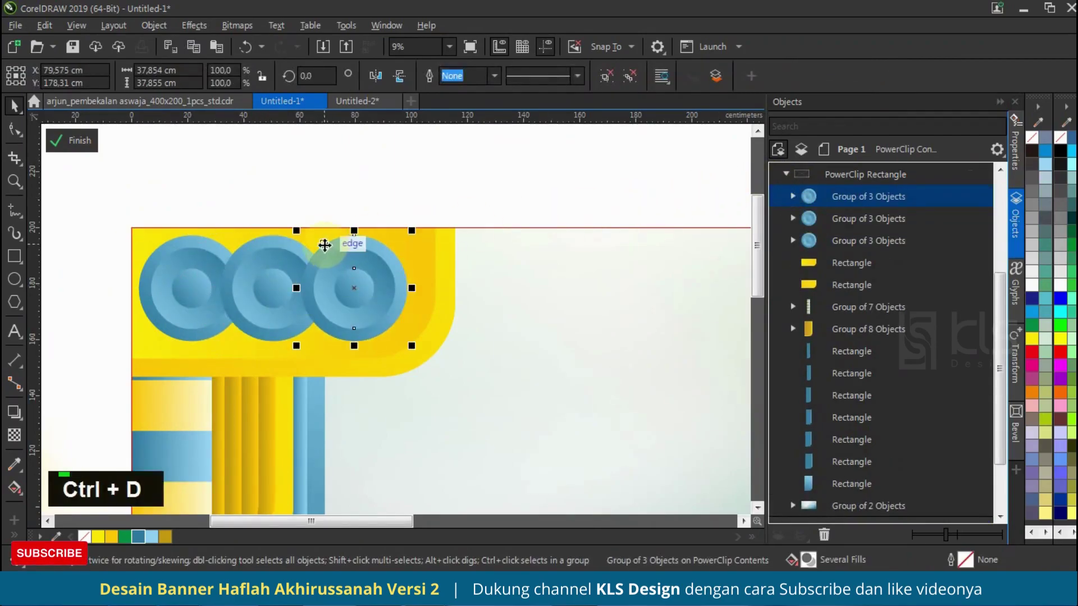
# - Enlarge the row of three circles to about 99.9 cm wide, group it and finish editing the PowerClip
pyautogui.scroll(-2, 324, 245)
pyautogui.moveTo(381, 294); pyautogui.dragTo(382, 295)
pyautogui.scroll(4, 382, 295)
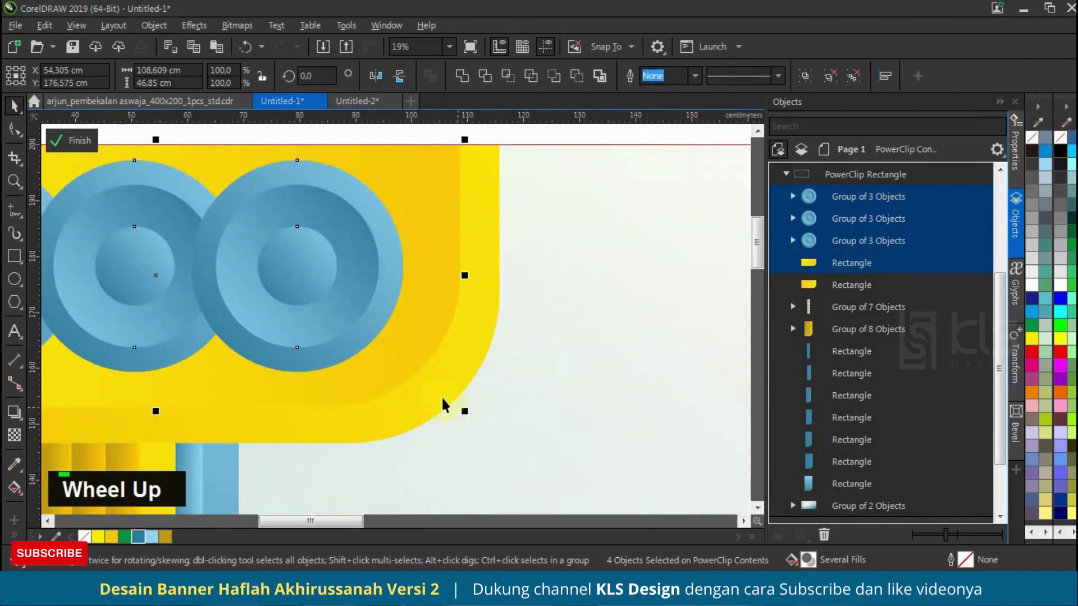
pyautogui.keyDown('shift'); pyautogui.click(425, 287); pyautogui.keyUp('shift')
pyautogui.moveTo(408, 377); pyautogui.dragTo(431, 385)
pyautogui.hotkey('ctrl', 'g')
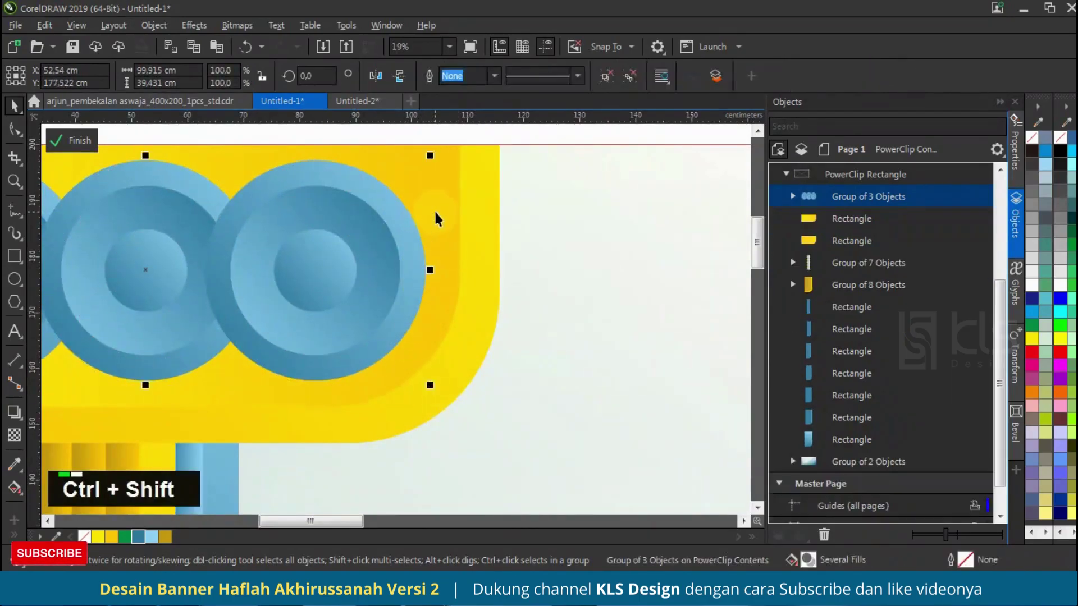
pyautogui.scroll(-3, 329, 200)
pyautogui.click(284, 206)
pyautogui.scroll(1, 324, 279)
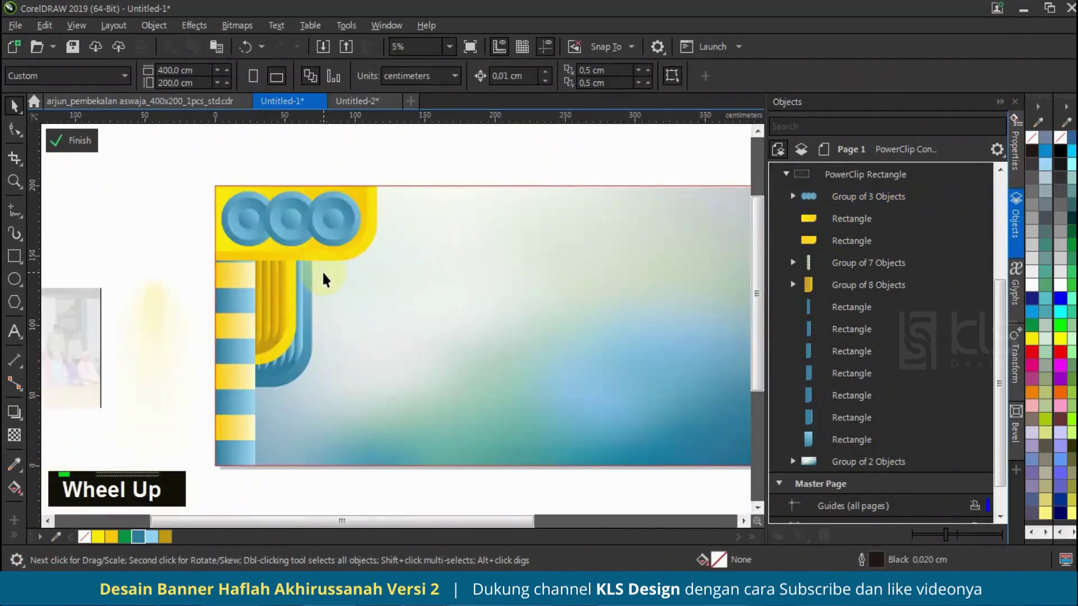
pyautogui.click(70, 143)
pyautogui.scroll(-1, 205, 241)
pyautogui.click(330, 176)
pyautogui.scroll(1, 294, 238)
pyautogui.scroll(-1, 281, 236)
pyautogui.scroll(1, 221, 217)
pyautogui.scroll(-1, 185, 191)
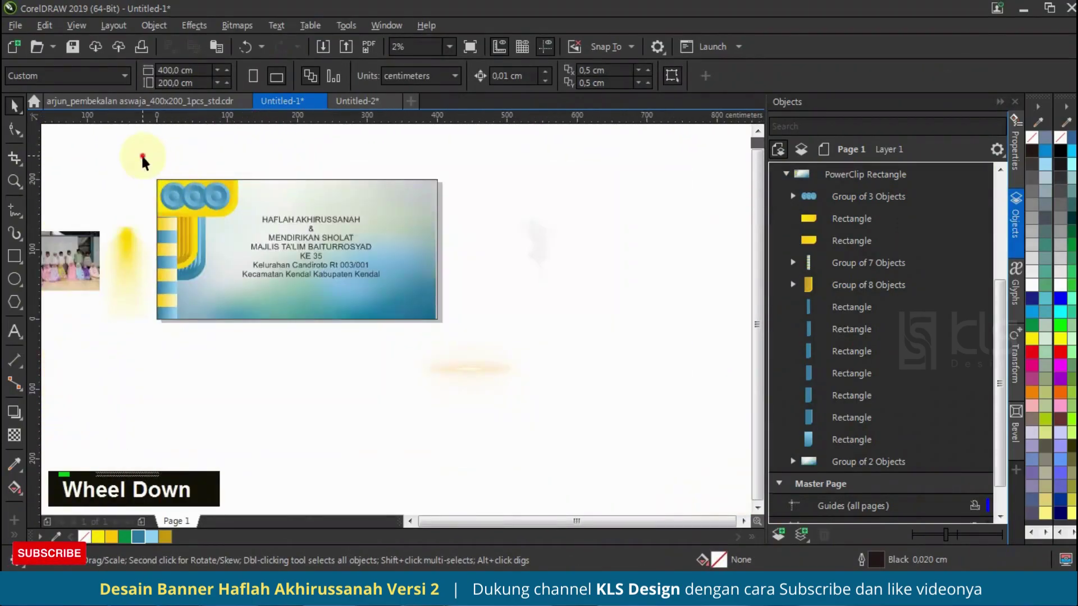
# - Reopen the PowerClip contents and group all the pieces of the left corner ornament and striped border
pyautogui.click(203, 206)
pyautogui.scroll(1, 204, 190)
pyautogui.click(60, 139)
pyautogui.scroll(-1, 161, 187)
pyautogui.moveTo(153, 169); pyautogui.dragTo(279, 373)
pyautogui.hotkey('ctrl', 'g')
# - Add a horizontally mirrored copy of the corner ornament flush with the banner's right edge and finish editing the PowerClip
pyautogui.moveTo(222, 281); pyautogui.dragTo(404, 235)
pyautogui.keyDown('shift'); pyautogui.rightClick(404, 236); pyautogui.keyUp('shift')
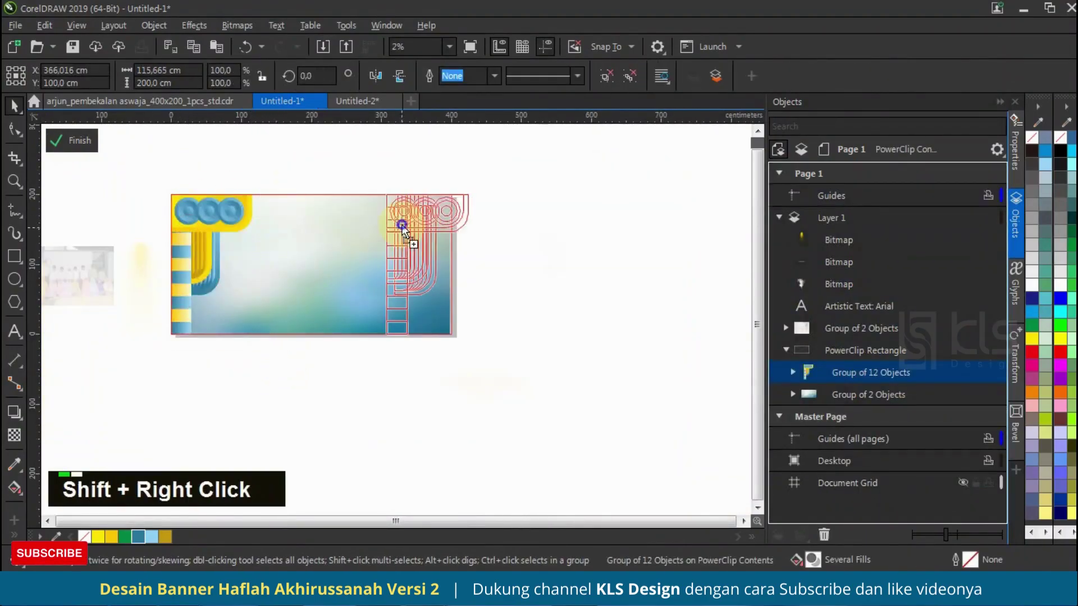
pyautogui.click(376, 75)
pyautogui.moveTo(469, 237)
pyautogui.mouseDown()
pyautogui.moveTo(399, 238)
pyautogui.moveTo(450, 237)
pyautogui.mouseUp()
pyautogui.click(79, 141)
pyautogui.click(305, 222)
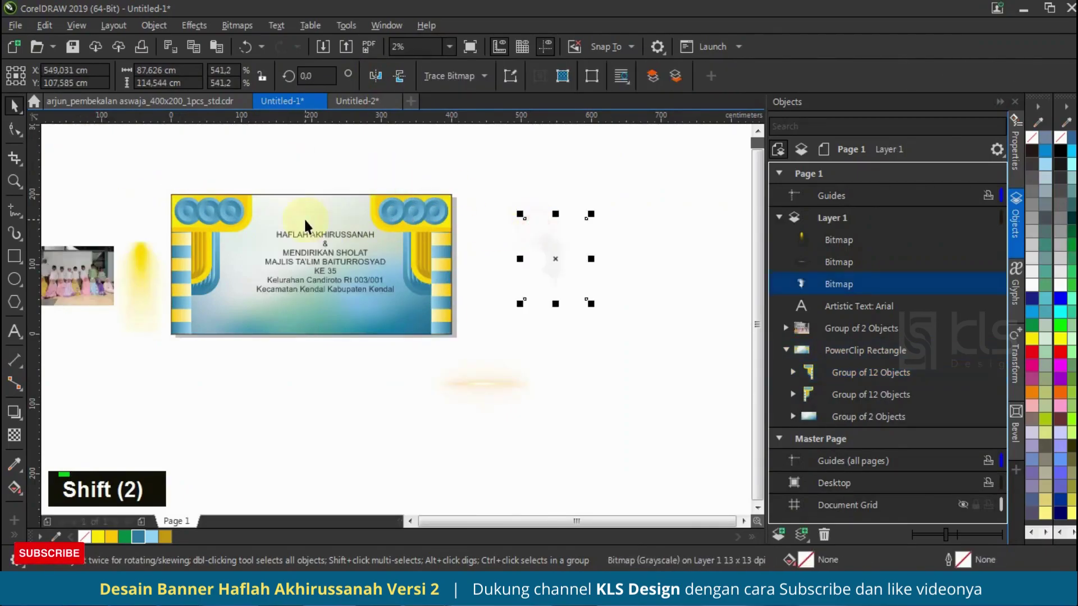
# - Draw a closed wavy valance curve about 93.4 × 42.6 cm with the Pen tool, beside the left corner ornament at the banner's upper edge
pyautogui.scroll(2, 305, 222)
pyautogui.scroll(-1, 354, 277)
pyautogui.scroll(1, 332, 260)
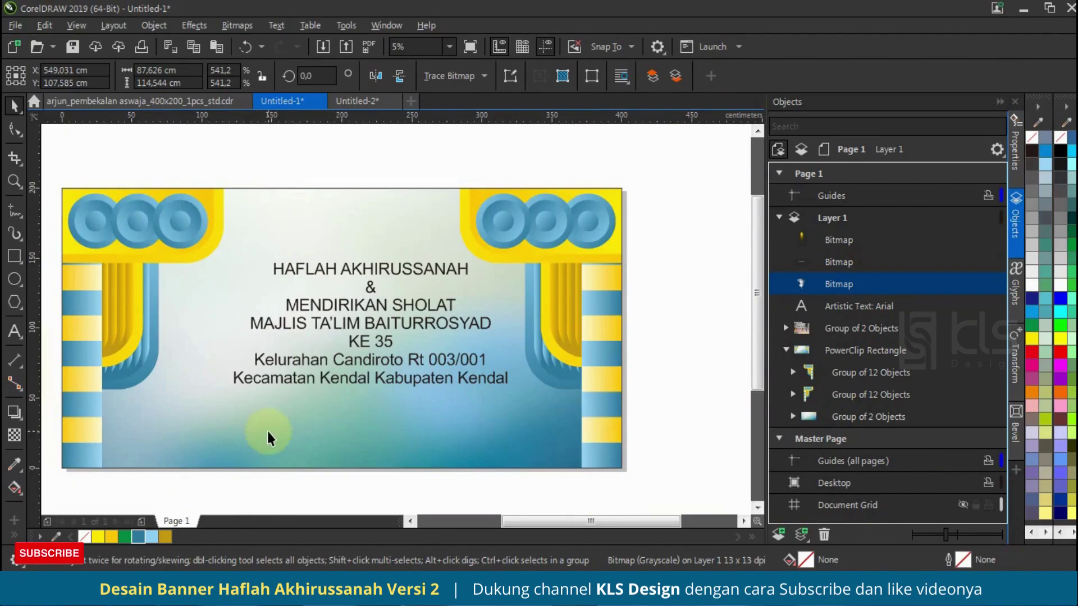
pyautogui.click(264, 412)
pyautogui.scroll(1, 265, 411)
pyautogui.click(15, 216)
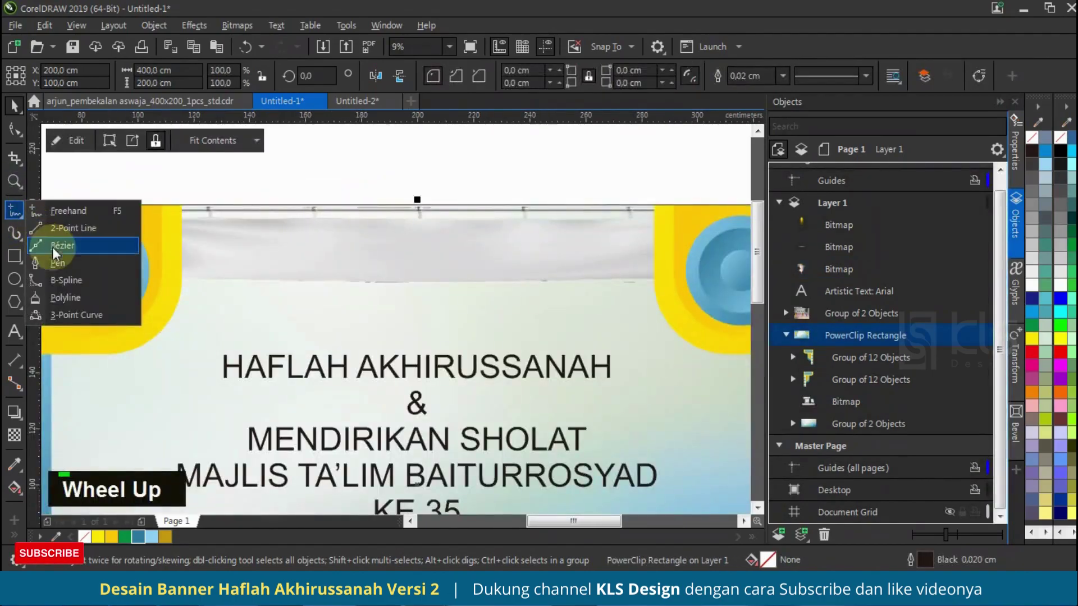
pyautogui.click(62, 264)
pyautogui.click(173, 271)
pyautogui.moveTo(274, 255); pyautogui.dragTo(354, 267)
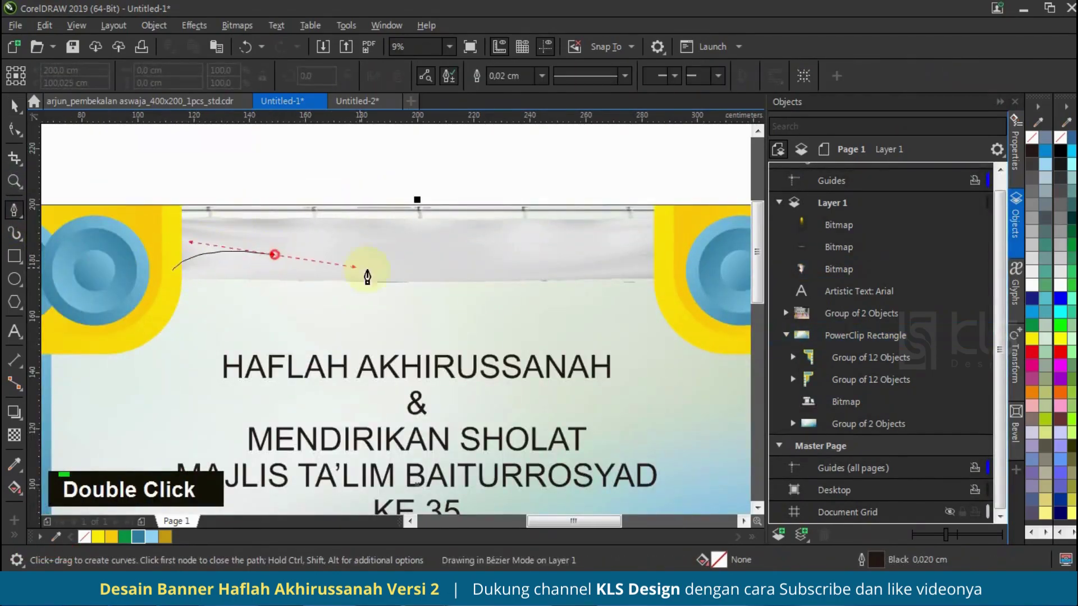
pyautogui.doubleClick(340, 287)
pyautogui.moveTo(430, 204); pyautogui.dragTo(416, 151)
pyautogui.moveTo(183, 214); pyautogui.dragTo(162, 298)
pyautogui.moveTo(163, 242); pyautogui.dragTo(164, 242)
# - Duplicate the valance curve at a reduced height of about 34.4 cm, keeping its upper edge in place
pyautogui.click(15, 107)
pyautogui.moveTo(300, 330); pyautogui.dragTo(304, 308)
pyautogui.rightClick(305, 311)
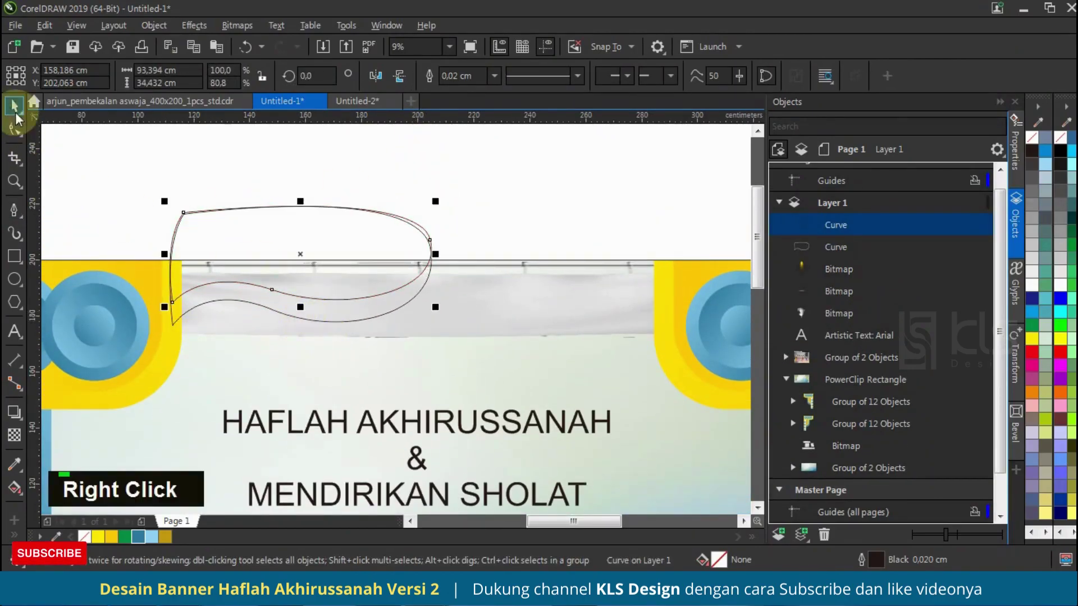
# - Fill the shorter valance curve with a dark blue to light blue linear gradient and remove its outline
pyautogui.click(138, 537)
pyautogui.rightClick(84, 537)
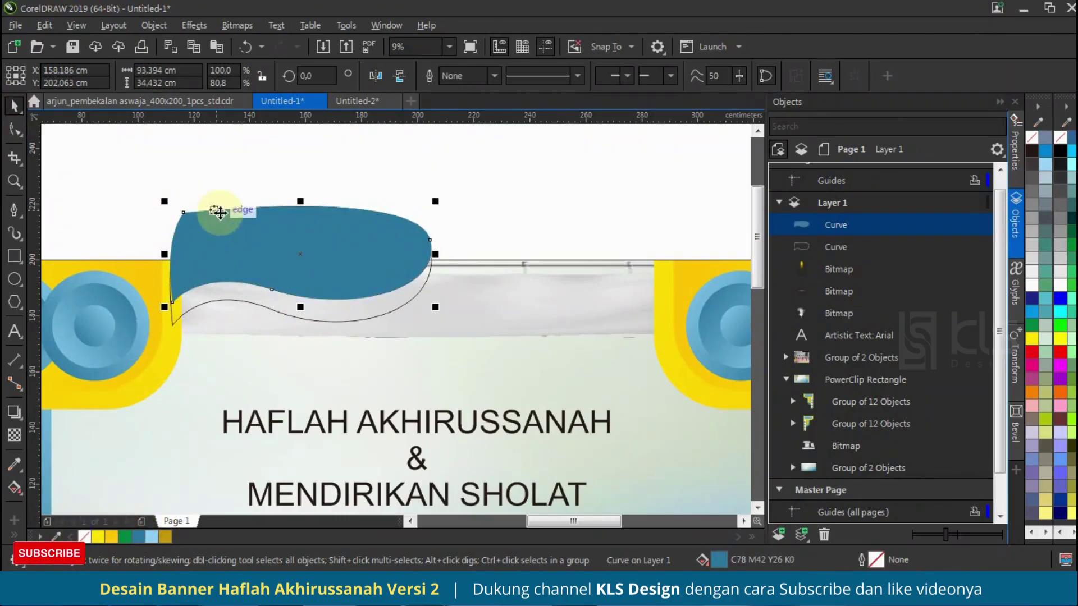
pyautogui.moveTo(146, 293); pyautogui.dragTo(524, 227)
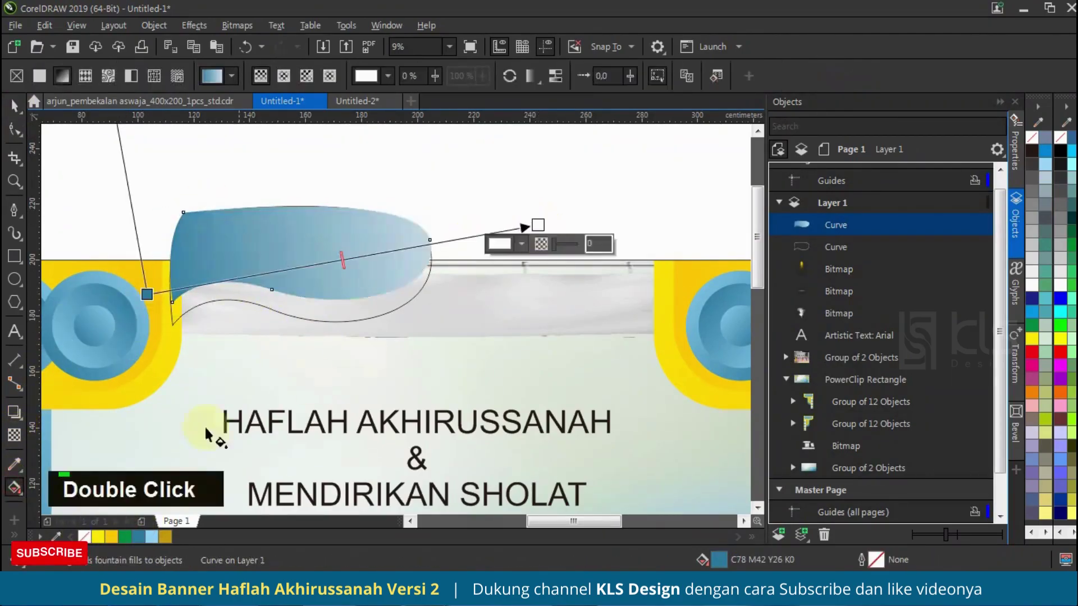
pyautogui.click(151, 537)
# - Fill the taller valance curve with a linear gradient from bright yellow to golden yellow and remove its outline
pyautogui.click(380, 312)
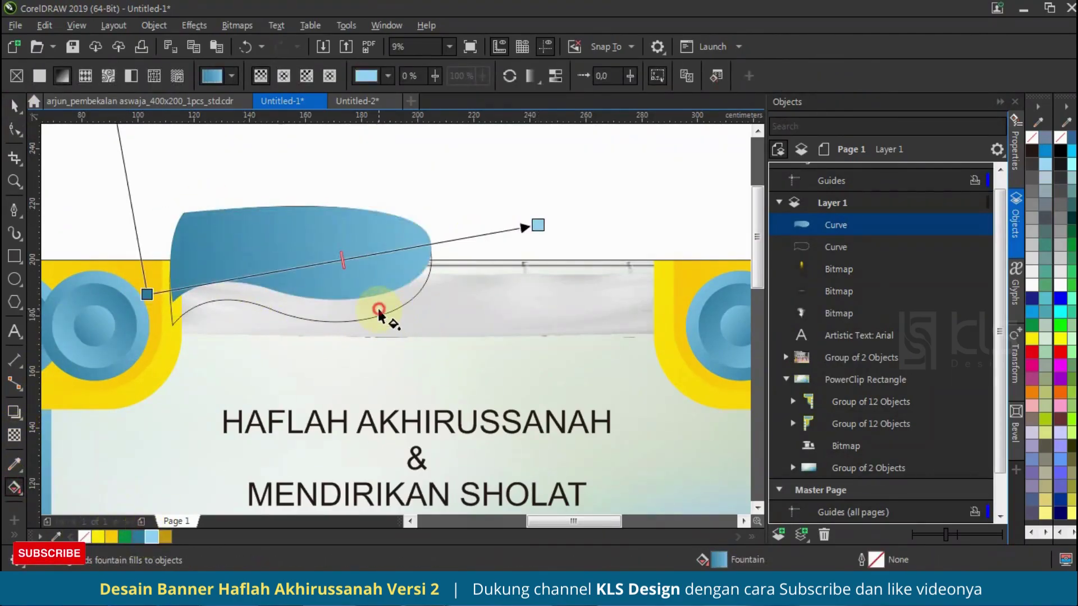
pyautogui.click(110, 540)
pyautogui.rightClick(84, 537)
pyautogui.moveTo(476, 292); pyautogui.dragTo(109, 365)
pyautogui.click(85, 537)
pyautogui.click(98, 538)
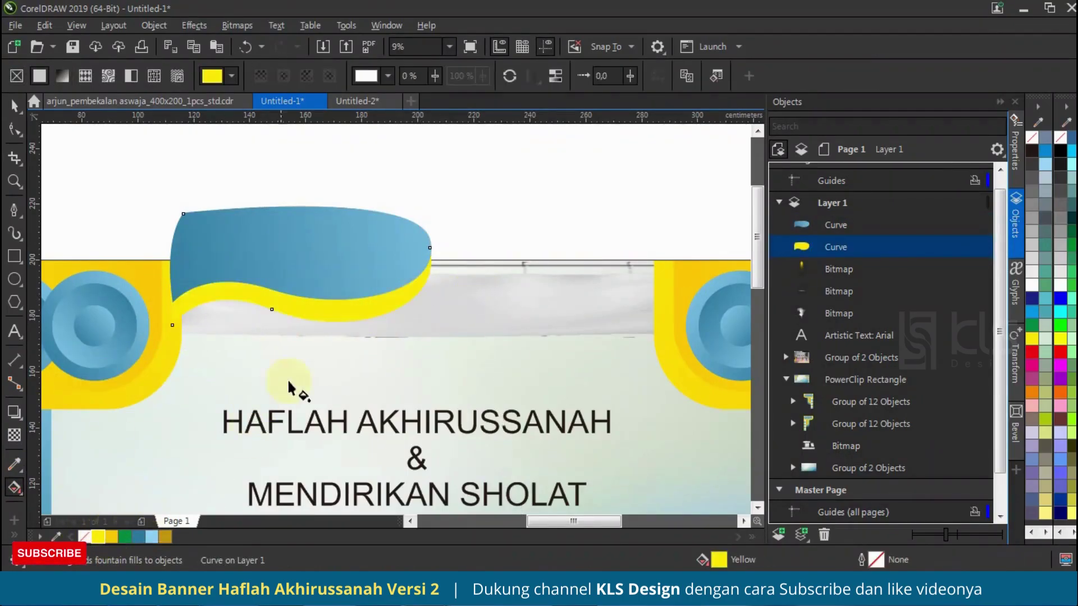
pyautogui.moveTo(193, 321); pyautogui.dragTo(443, 274)
pyautogui.click(111, 537)
# - Group the blue valance shape with the yellow one behind it
pyautogui.click(14, 107)
pyautogui.keyDown('shift'); pyautogui.click(298, 247); pyautogui.keyUp('shift')
pyautogui.hotkey('ctrl', 'g')
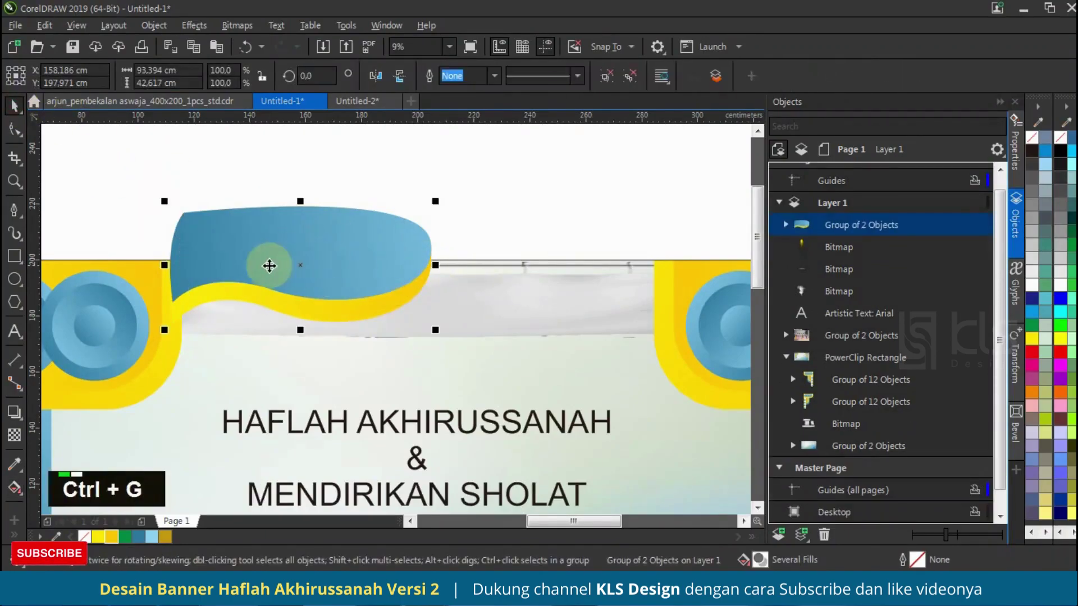
# - Add a horizontally mirrored copy of the valance on the right, touching the original, and group the two halves
pyautogui.moveTo(274, 258); pyautogui.dragTo(371, 259)
pyautogui.rightClick(371, 258)
pyautogui.click(376, 76)
pyautogui.moveTo(409, 298); pyautogui.dragTo(613, 298)
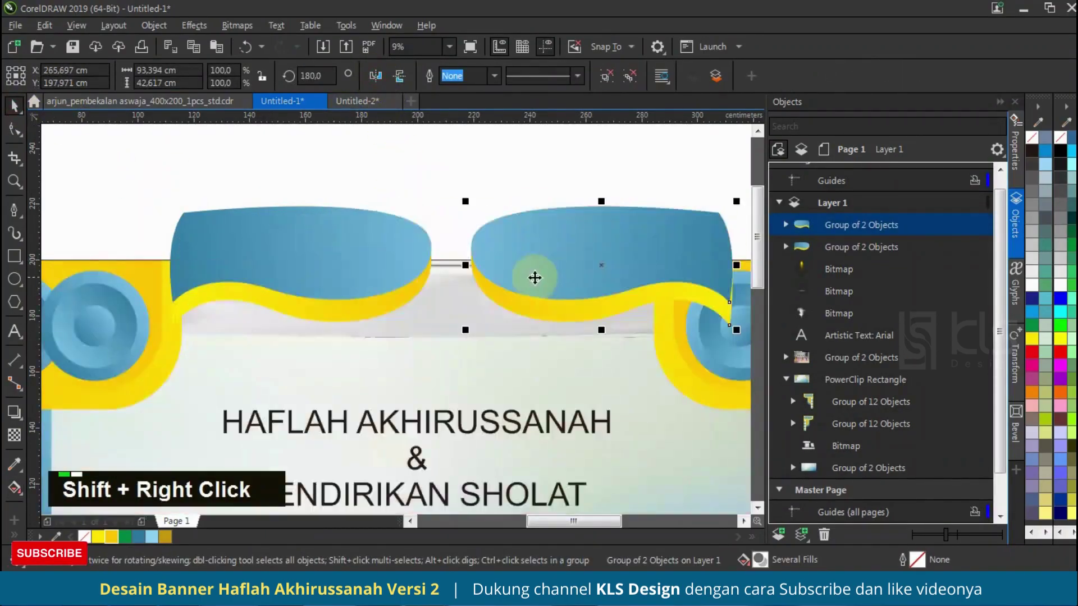
pyautogui.moveTo(471, 255); pyautogui.dragTo(432, 242)
pyautogui.keyDown('shift'); pyautogui.click(385, 240); pyautogui.keyUp('shift')
pyautogui.hotkey('ctrl', 'g')
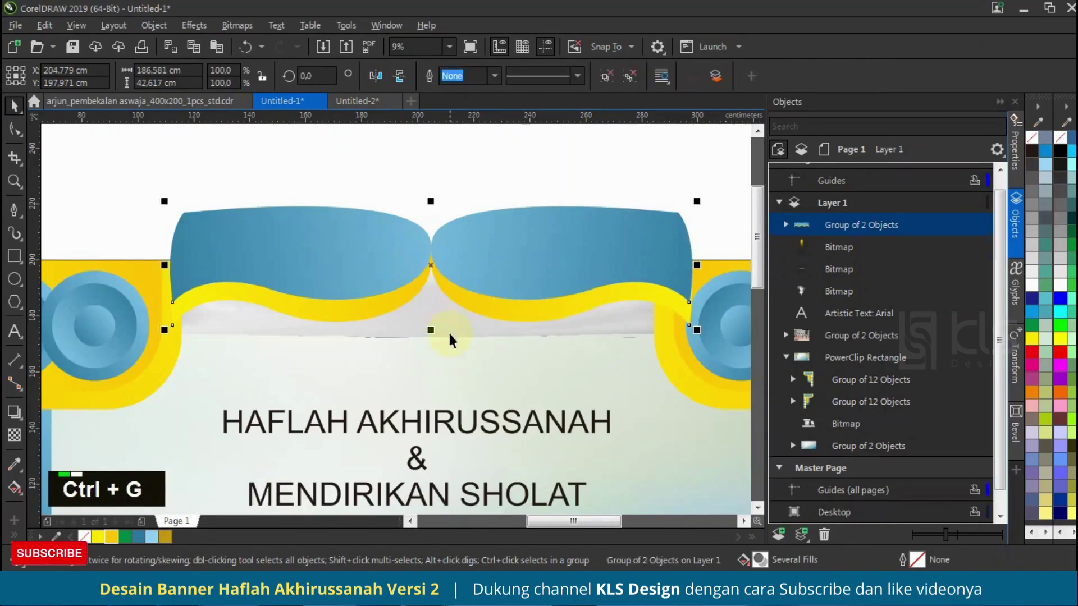
# - Centre the double valance horizontally on the background and narrow it to about 178.3 cm wide
pyautogui.keyDown('shift'); pyautogui.click(447, 315); pyautogui.keyUp('shift')
pyautogui.press('c')
pyautogui.click(498, 270)
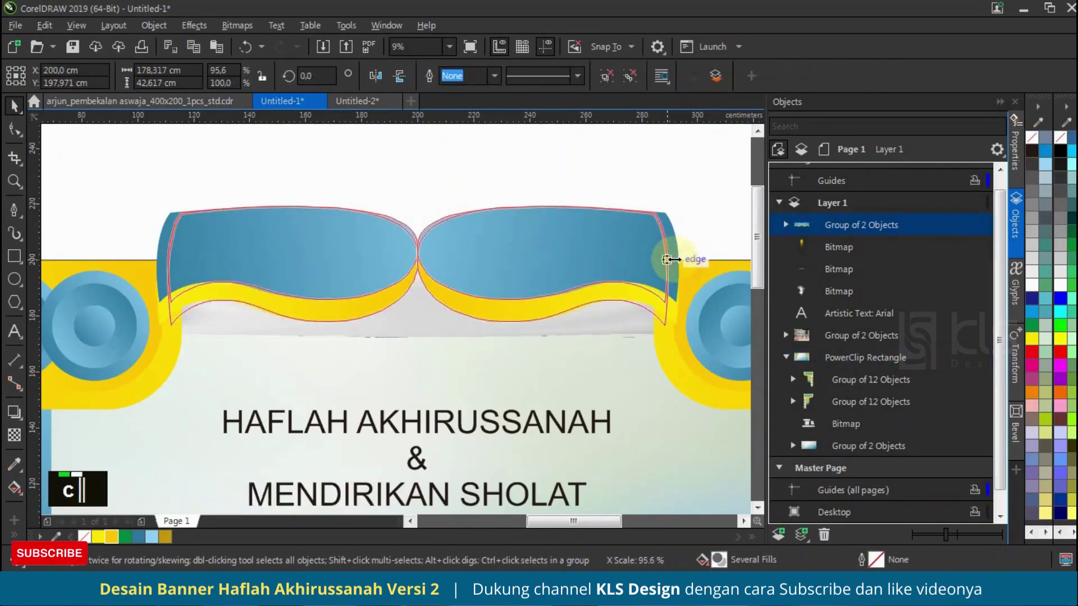
# - PowerClip the valance inside the background rectangle and send it back two levels, behind both corner ornaments
pyautogui.rightClick(506, 265)
pyautogui.click(572, 300)
pyautogui.click(802, 352)
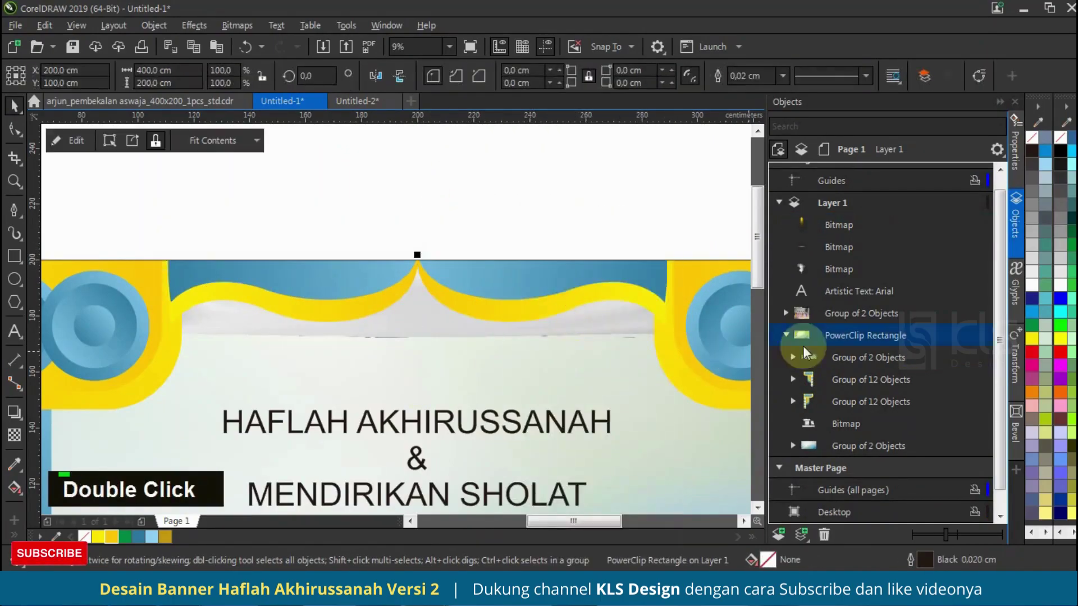
pyautogui.click(830, 358)
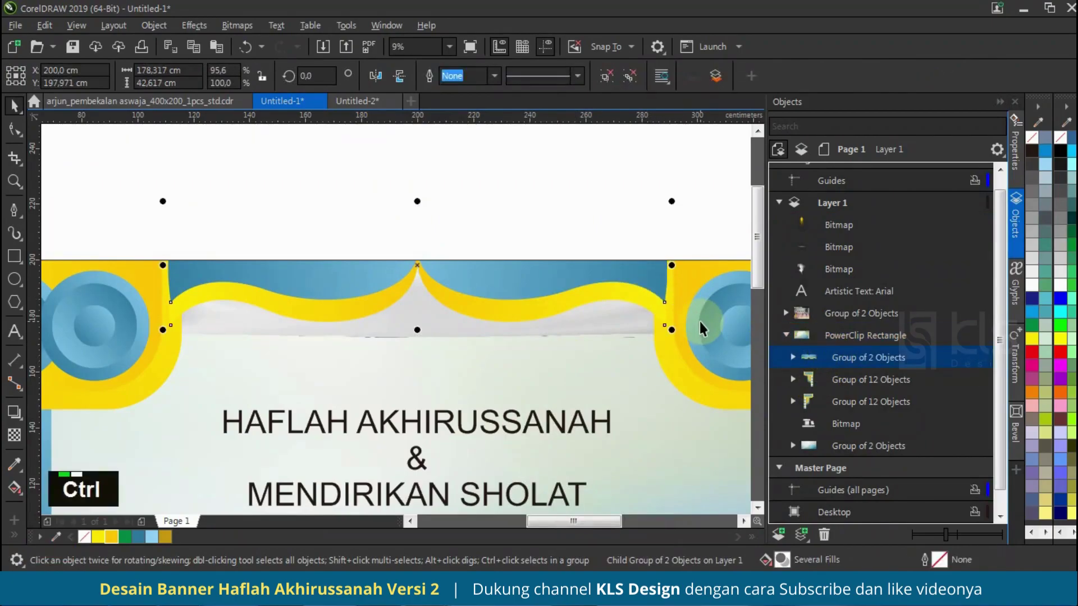
pyautogui.hotkey('ctrl', 'pagedown')
pyautogui.hotkey('ctrl', 'pagedown')
# - Delete the white curtain bitmap from the PowerClip contents
pyautogui.click(840, 422)
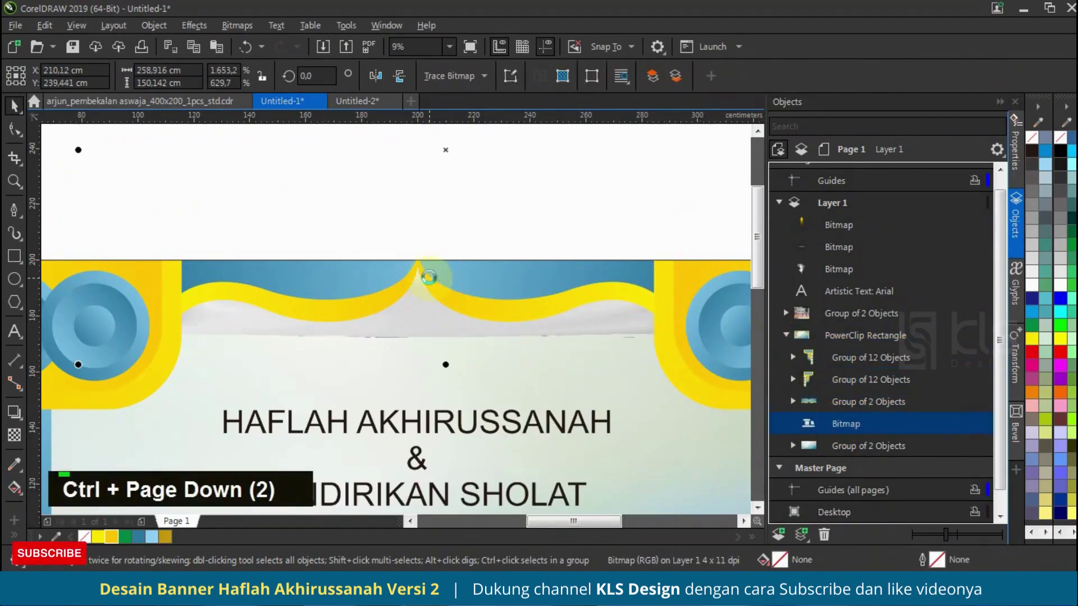
pyautogui.press('Delete')
pyautogui.scroll(-3, 377, 235)
pyautogui.scroll(2, 378, 291)
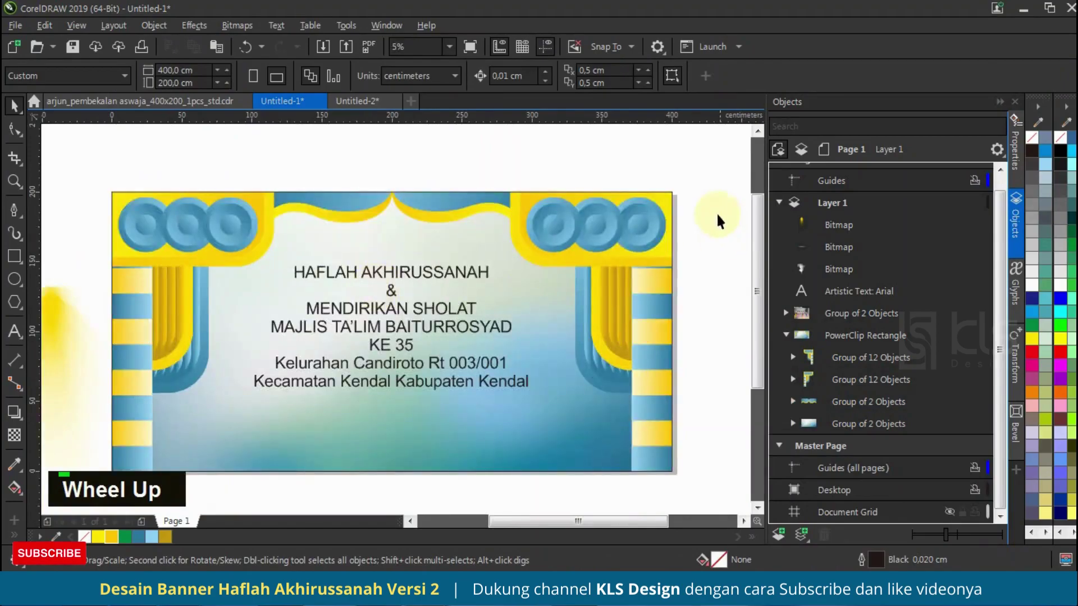
# - Draw a rectangle 400 cm wide and about 29.9 cm high along the banner's lower edge and convert it to curves
pyautogui.press('F6')
pyautogui.moveTo(110, 469)
pyautogui.mouseDown()
pyautogui.moveTo(589, 416)
pyautogui.moveTo(654, 422)
pyautogui.mouseUp()
pyautogui.press('Delete')
pyautogui.moveTo(112, 471); pyautogui.dragTo(672, 430)
pyautogui.hotkey('ctrl', 'q')
# - Bend the strip's upper edge down into a shallow arc and add a bottom-aligned copy about 22.6 cm high
pyautogui.press('F10')
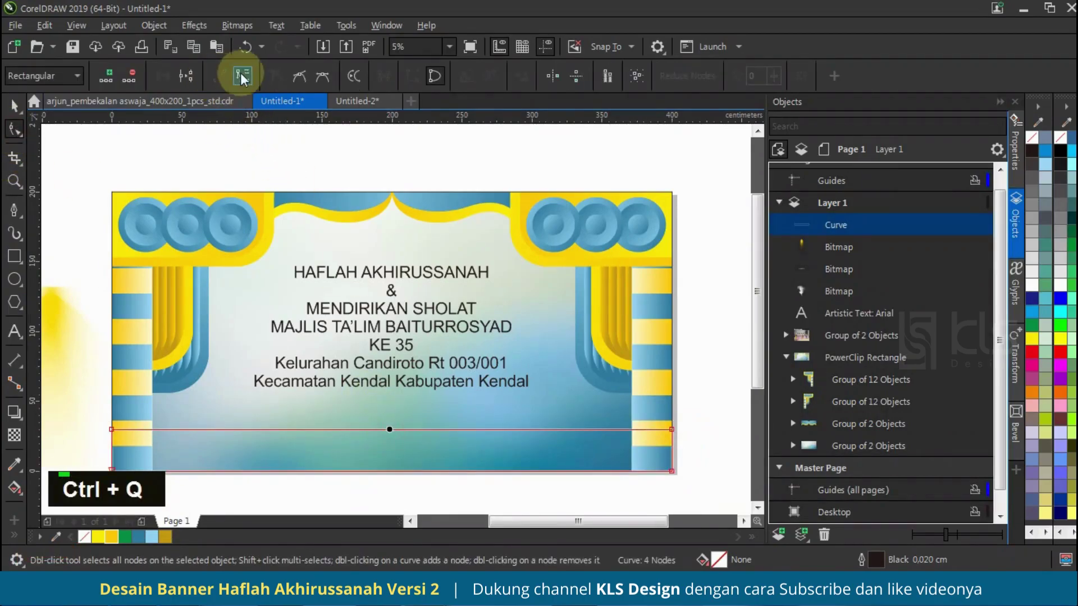
pyautogui.moveTo(389, 430)
pyautogui.mouseDown()
pyautogui.moveTo(390, 449)
pyautogui.moveTo(391, 435)
pyautogui.mouseUp()
pyautogui.press('space')
pyautogui.rightClick(392, 435)
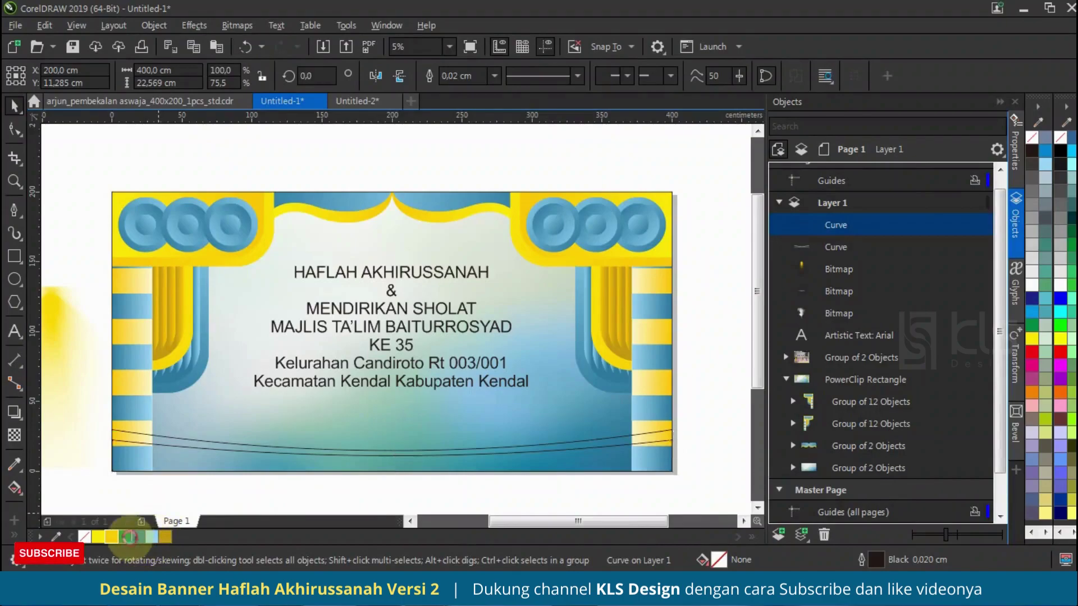
# - Fill the shorter strip with dark blue and the taller one with golden yellow, removing both outlines
pyautogui.click(135, 537)
pyautogui.rightClick(84, 538)
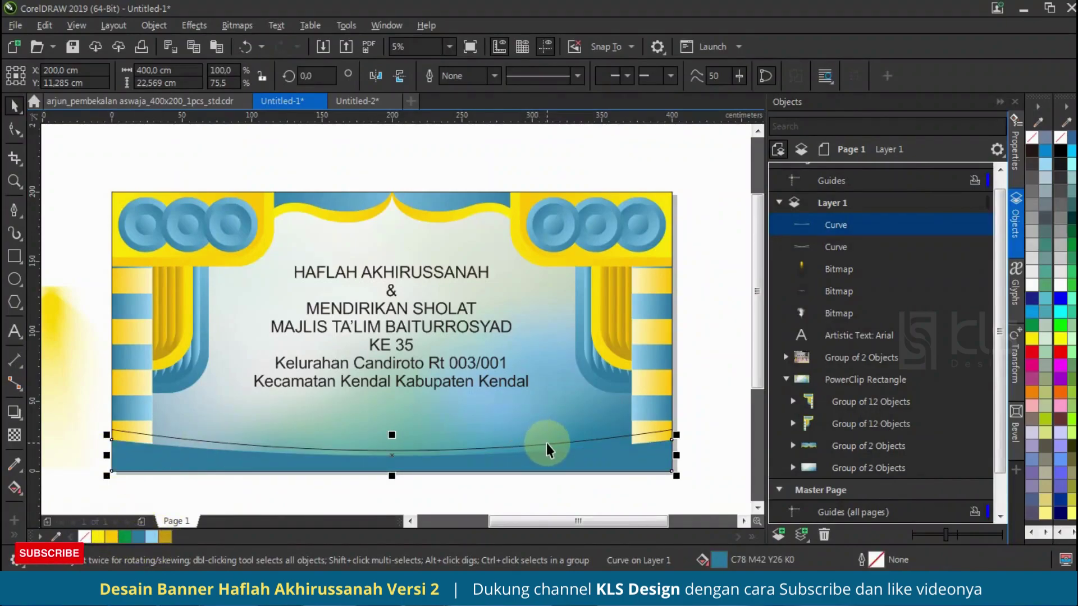
pyautogui.click(478, 446)
pyautogui.click(111, 537)
pyautogui.rightClick(84, 537)
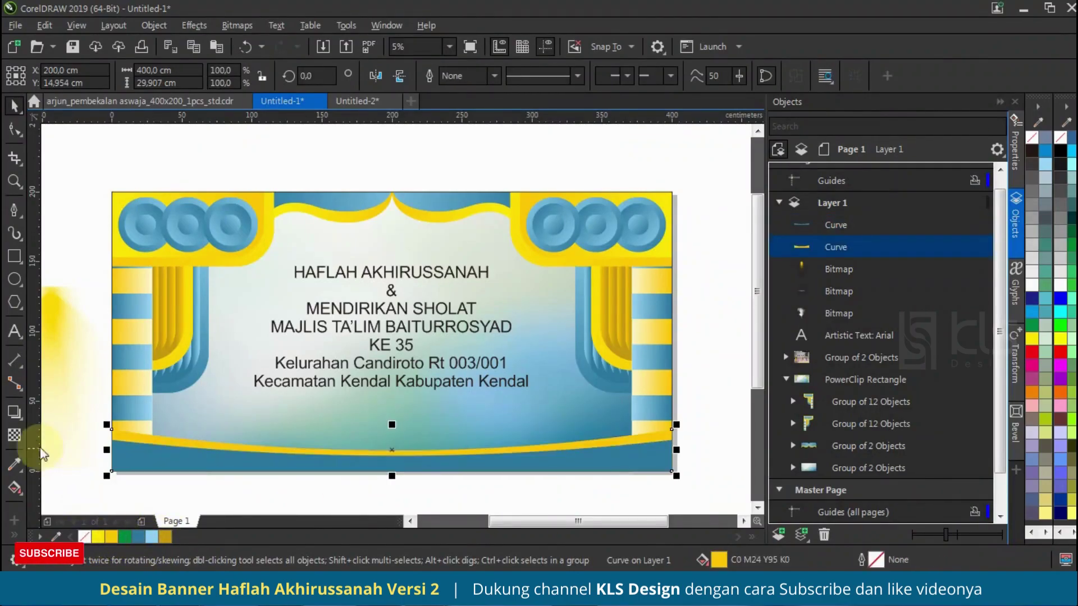
# - Give the golden-yellow bottom strip a widened elliptical fountain fill running from a yellow centre to golden-yellow ends
pyautogui.click(15, 487)
pyautogui.click(63, 75)
pyautogui.click(282, 77)
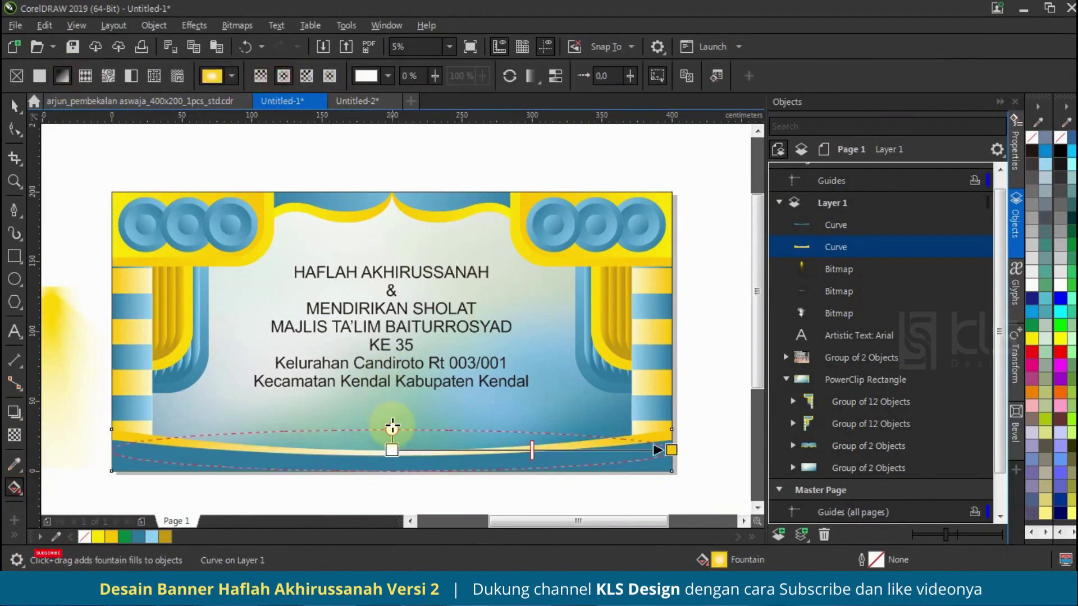
pyautogui.moveTo(392, 427); pyautogui.dragTo(396, 343)
pyautogui.click(392, 450)
pyautogui.click(98, 537)
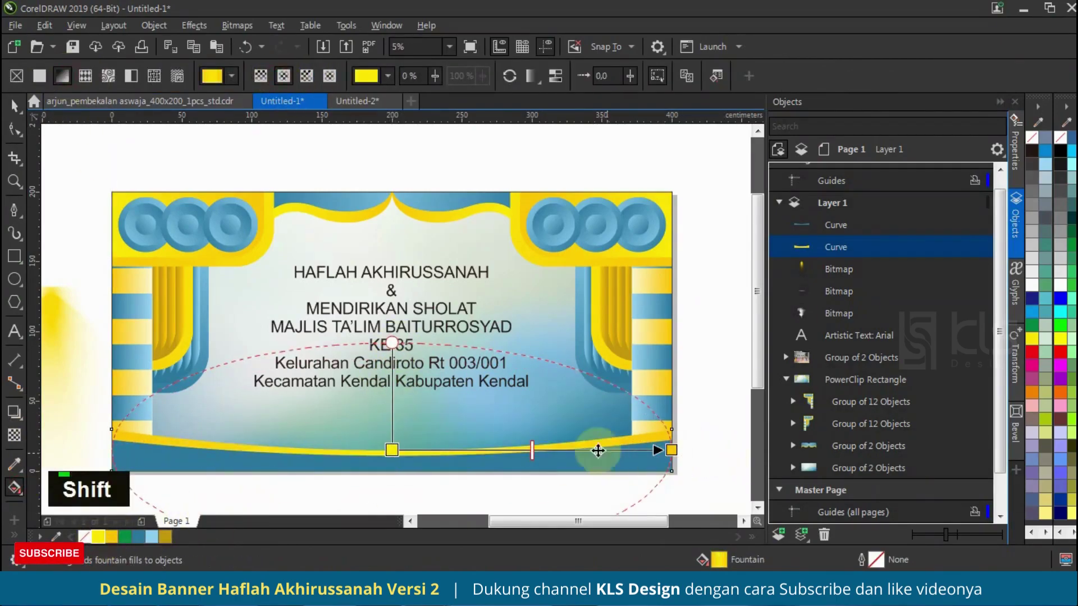
# - Add a taller copy of the yellow strip, stretched upward to about 34.4 cm high and stacked behind the original
pyautogui.click(10, 107)
pyautogui.moveTo(393, 424); pyautogui.dragTo(396, 417)
pyautogui.rightClick(396, 417)
pyautogui.moveTo(863, 283); pyautogui.dragTo(862, 281)
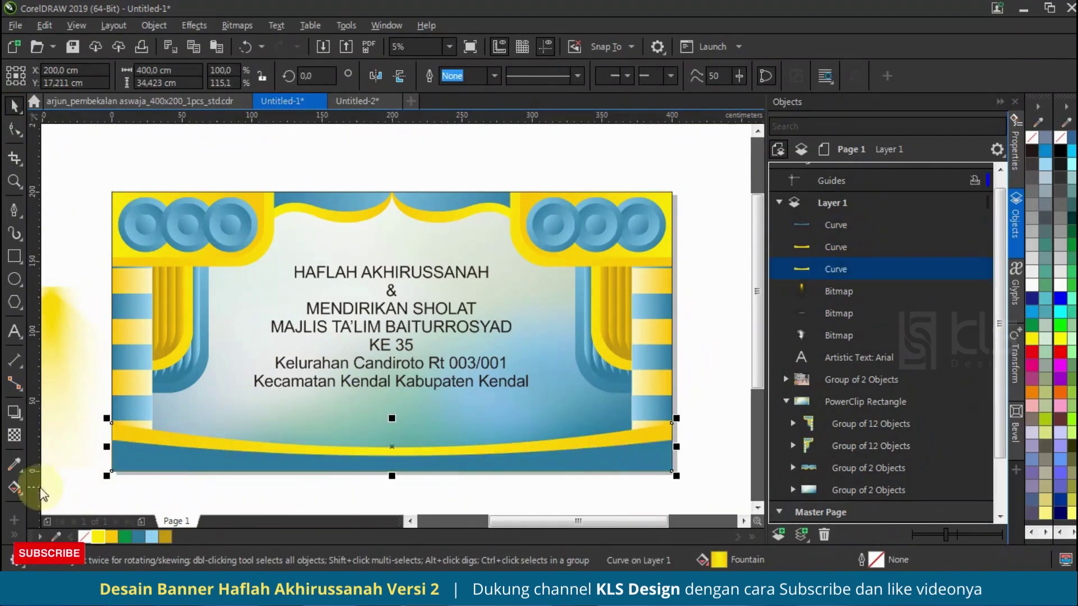
# - Recolour the taller strip's fountain fill with golden yellow at the centre and yellow at the outer end
pyautogui.press('g')
pyautogui.moveTo(413, 448); pyautogui.dragTo(243, 445)
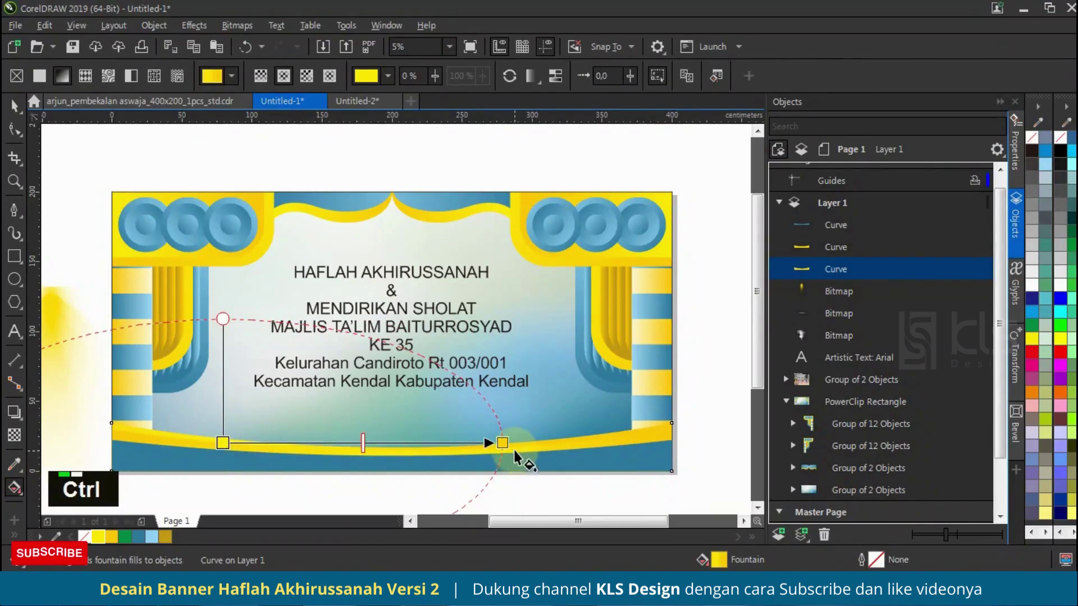
pyautogui.hotkey('ctrl', 'z')
pyautogui.click(670, 446)
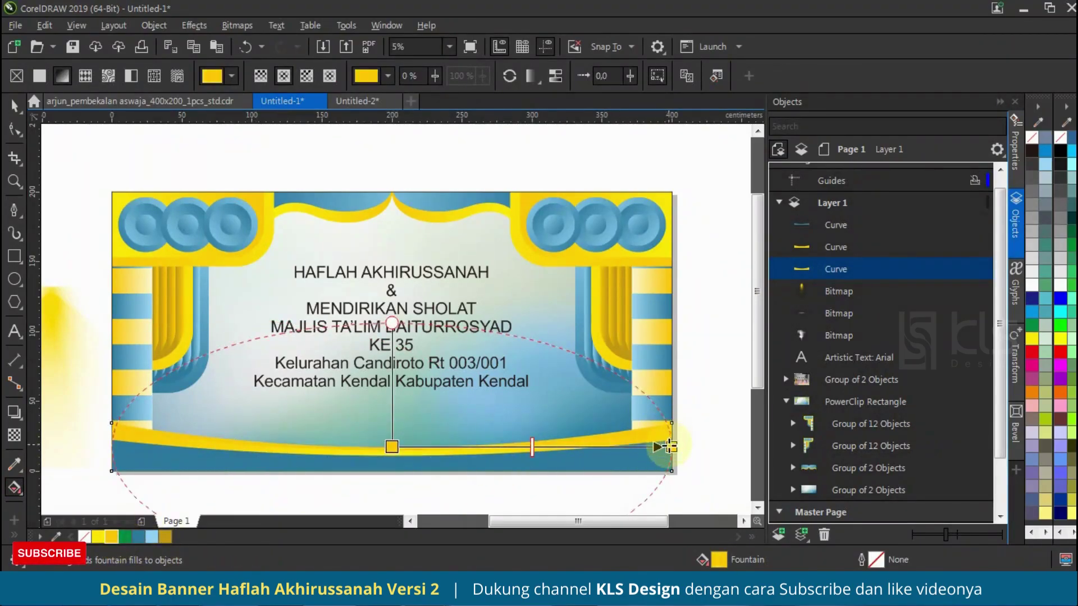
pyautogui.click(11, 108)
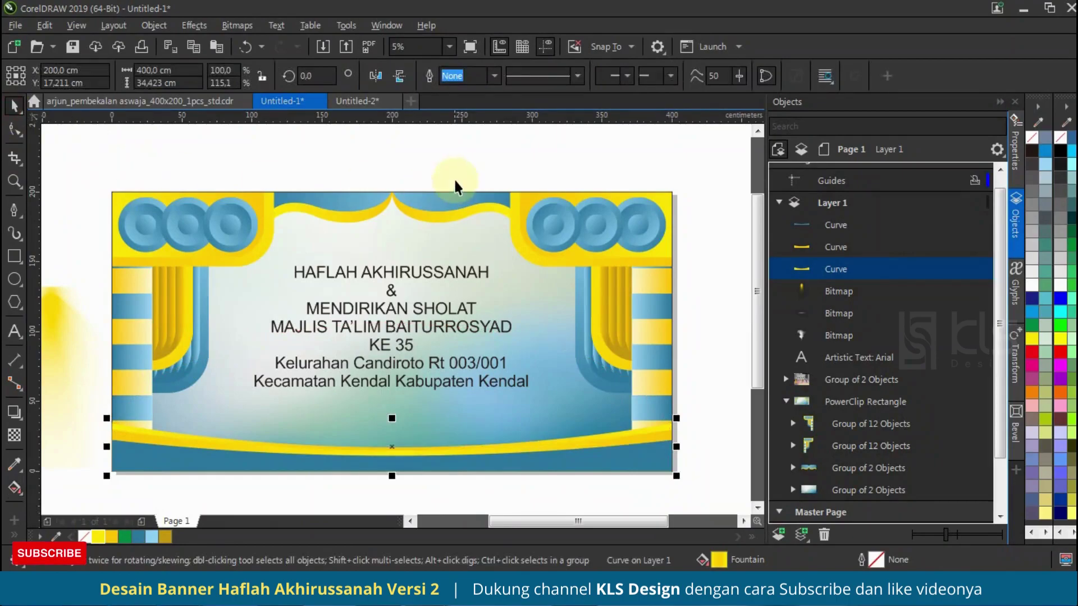
# - Group the three bottom strips with the PowerClip background, excluding the text, and send the group to the back
pyautogui.click(433, 165)
pyautogui.moveTo(706, 498); pyautogui.dragTo(99, 180)
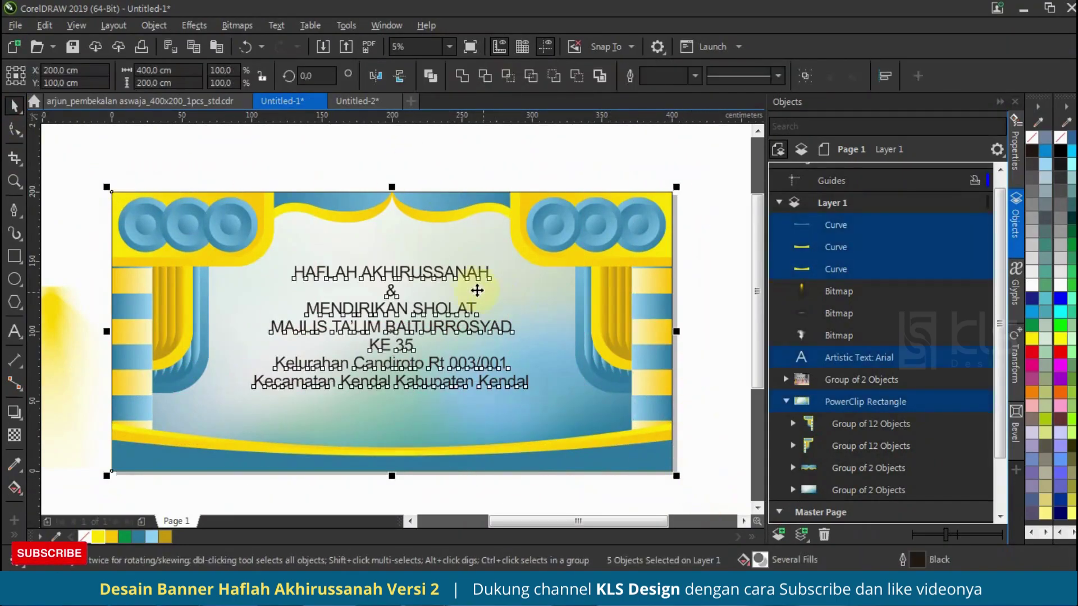
pyautogui.keyDown('shift'); pyautogui.click(469, 278); pyautogui.keyUp('shift')
pyautogui.scroll(-2, 483, 279)
pyautogui.hotkey('ctrl', 'g')
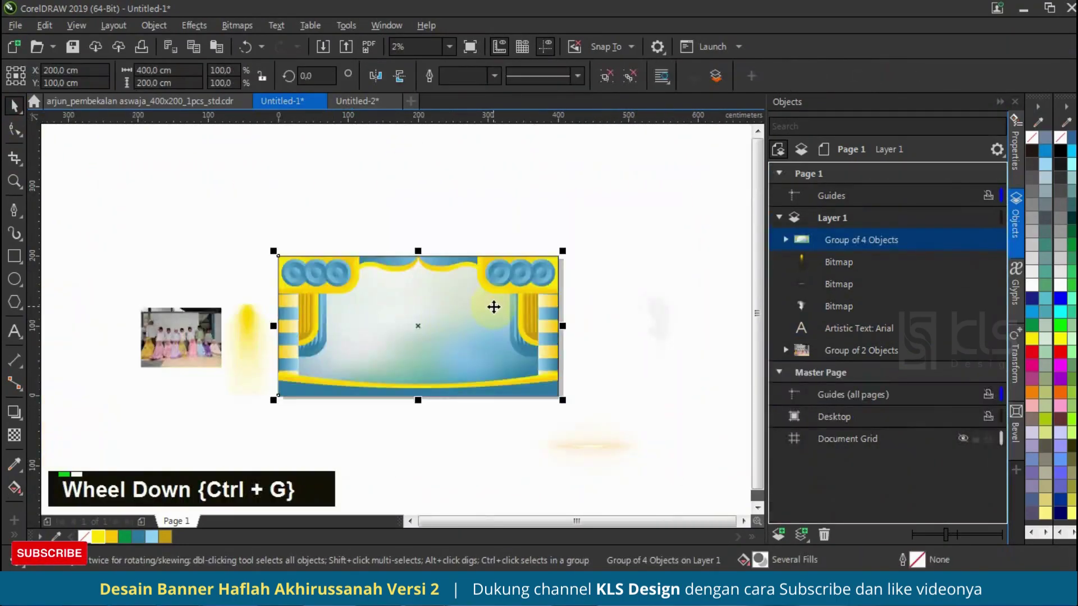
pyautogui.hotkey('ctrl', 'End')
# - Place the white smoke bitmap on the banner's lower right and put a copy of it on the lower left
pyautogui.rightClick(670, 348)
pyautogui.scroll(1, 446, 295)
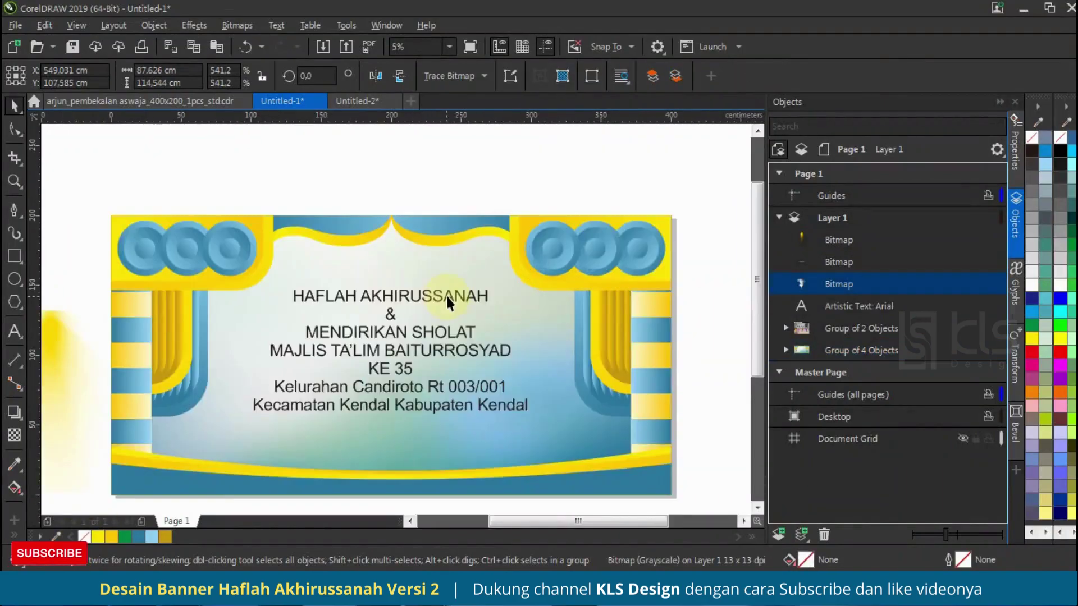
pyautogui.scroll(-1, 451, 306)
pyautogui.moveTo(667, 331); pyautogui.dragTo(159, 410)
pyautogui.scroll(1, 495, 364)
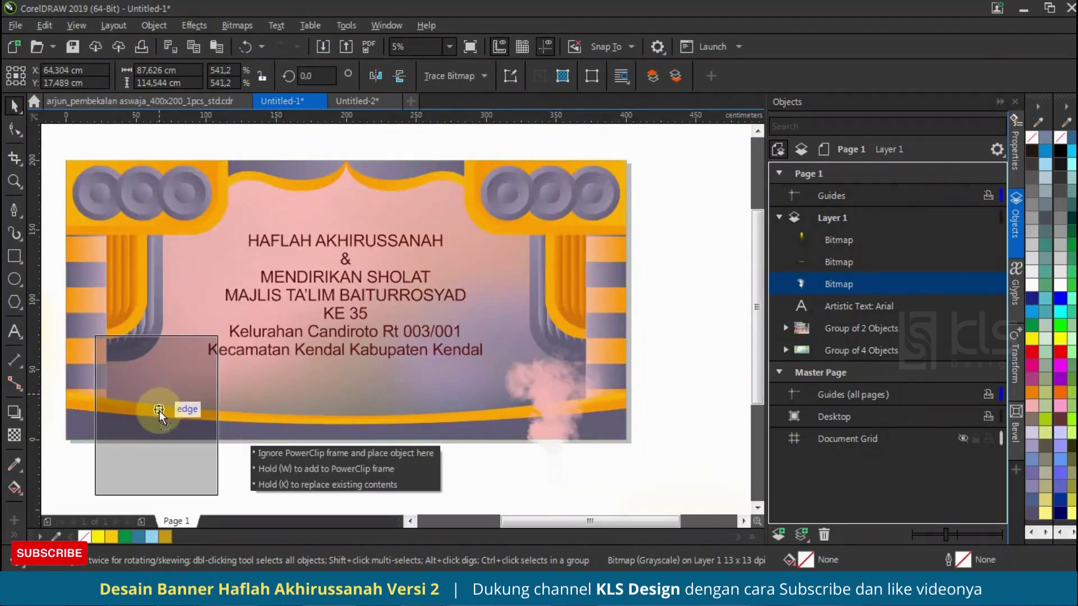
pyautogui.keyDown('shift'); pyautogui.rightClick(159, 409); pyautogui.keyUp('shift')
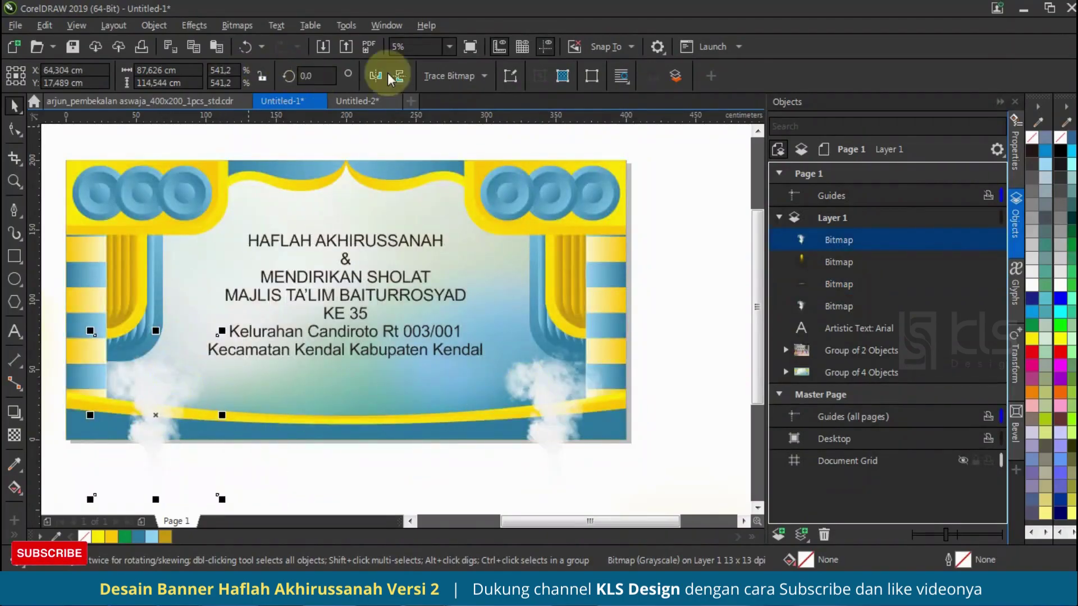
# - Group the two smoke bitmaps and centre the group horizontally on the banner background
pyautogui.keyDown('shift'); pyautogui.click(549, 390); pyautogui.keyUp('shift')
pyautogui.hotkey('ctrl', 'g')
pyautogui.click(363, 391)
pyautogui.press('c')
pyautogui.click(582, 382)
pyautogui.keyDown('shift'); pyautogui.click(408, 393); pyautogui.keyUp('shift')
pyautogui.press('c')
pyautogui.press('x')
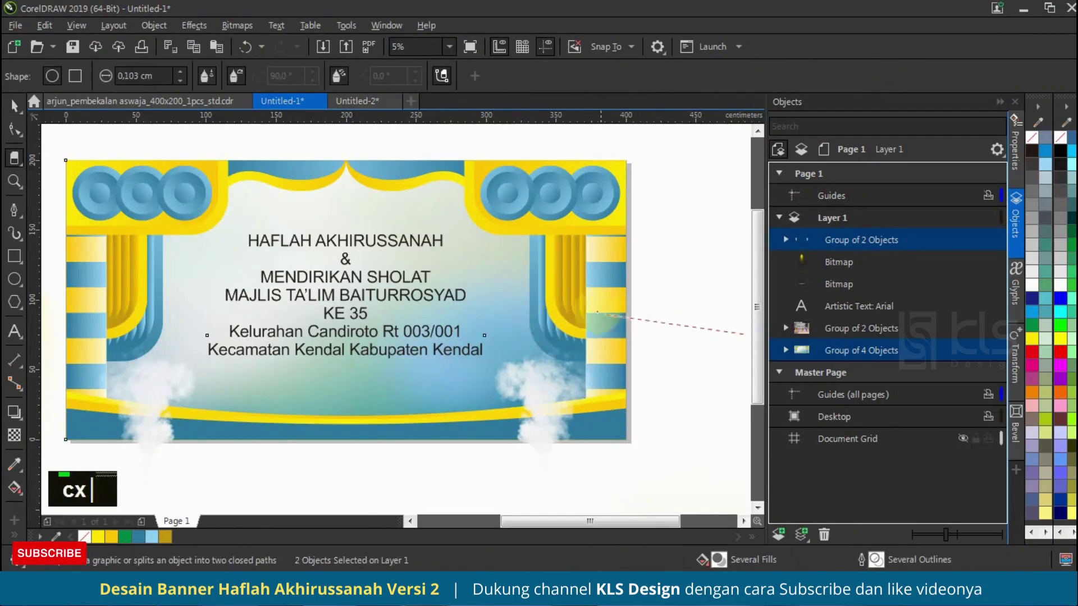
pyautogui.click(13, 106)
# - Ungroup the banner background and place the smoke group inside the PowerClip rectangle behind the bottom strips
pyautogui.click(694, 369)
pyautogui.click(613, 253)
pyautogui.click(607, 76)
pyautogui.click(742, 284)
pyautogui.click(537, 399)
pyautogui.rightClick(538, 398)
pyautogui.click(606, 305)
pyautogui.click(610, 306)
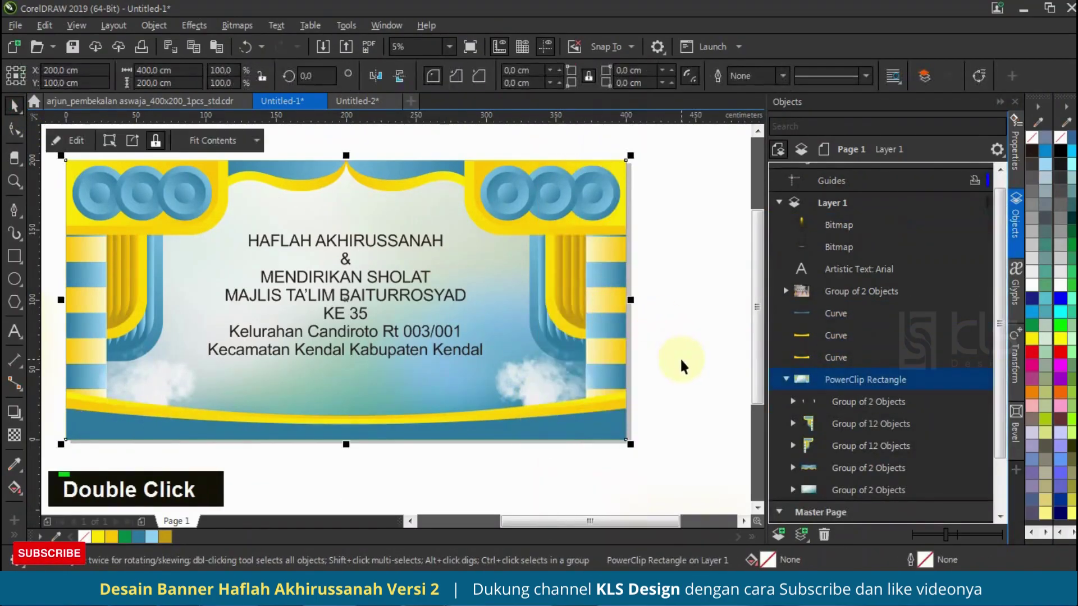
pyautogui.click(681, 362)
# - Duplicate the cloud pair inside the PowerClip at a smaller size and shift the copy lower
pyautogui.scroll(-1, 585, 377)
pyautogui.scroll(2, 605, 379)
pyautogui.click(800, 380)
pyautogui.click(825, 401)
pyautogui.moveTo(574, 359); pyautogui.dragTo(559, 363)
pyautogui.rightClick(559, 364)
pyautogui.moveTo(495, 396); pyautogui.dragTo(492, 414)
pyautogui.click(696, 361)
pyautogui.scroll(-2, 664, 396)
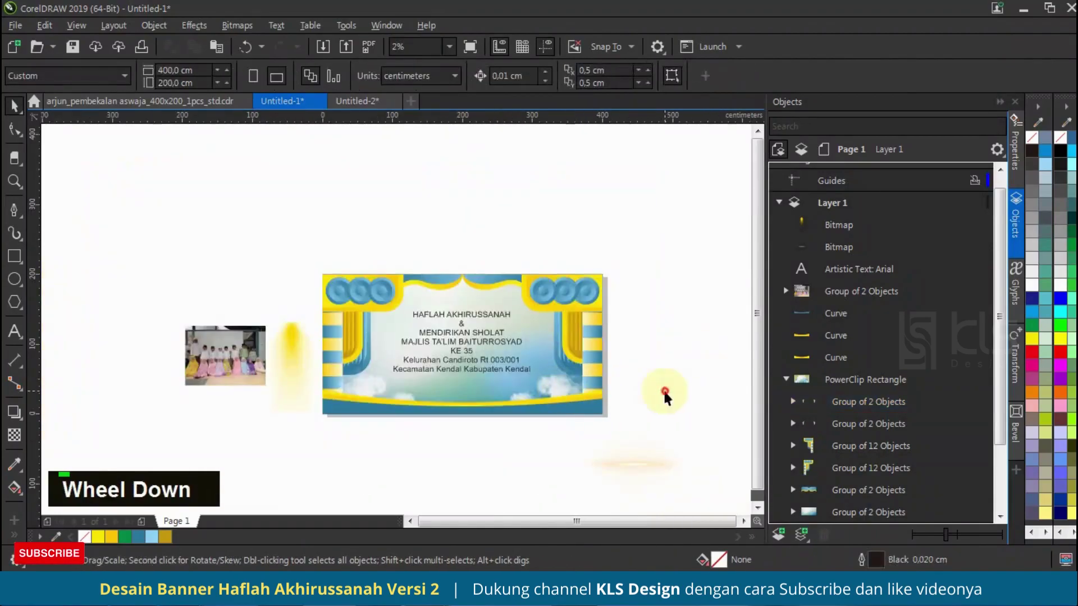
# - Enlarge the event text block to about 239.8 cm wide, placed slightly lower, and break it apart into separate lines
pyautogui.click(455, 326)
pyautogui.scroll(2, 536, 313)
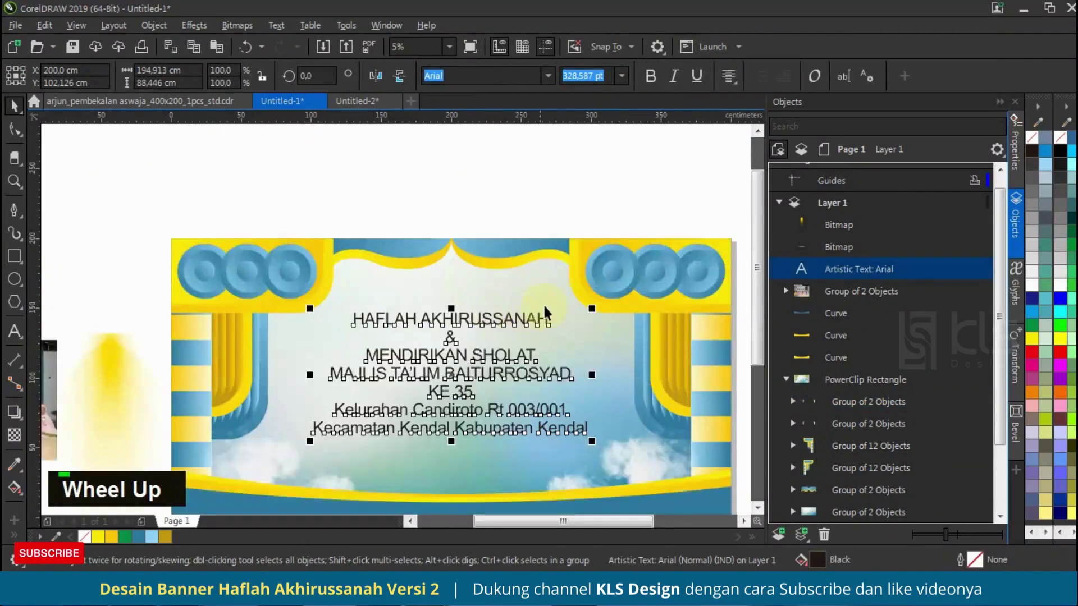
pyautogui.moveTo(591, 306); pyautogui.dragTo(623, 278)
pyautogui.scroll(1, 476, 314)
pyautogui.moveTo(480, 302); pyautogui.dragTo(480, 328)
pyautogui.scroll(-1, 479, 280)
pyautogui.scroll(-2, 478, 279)
pyautogui.hotkey('ctrl', 'k')
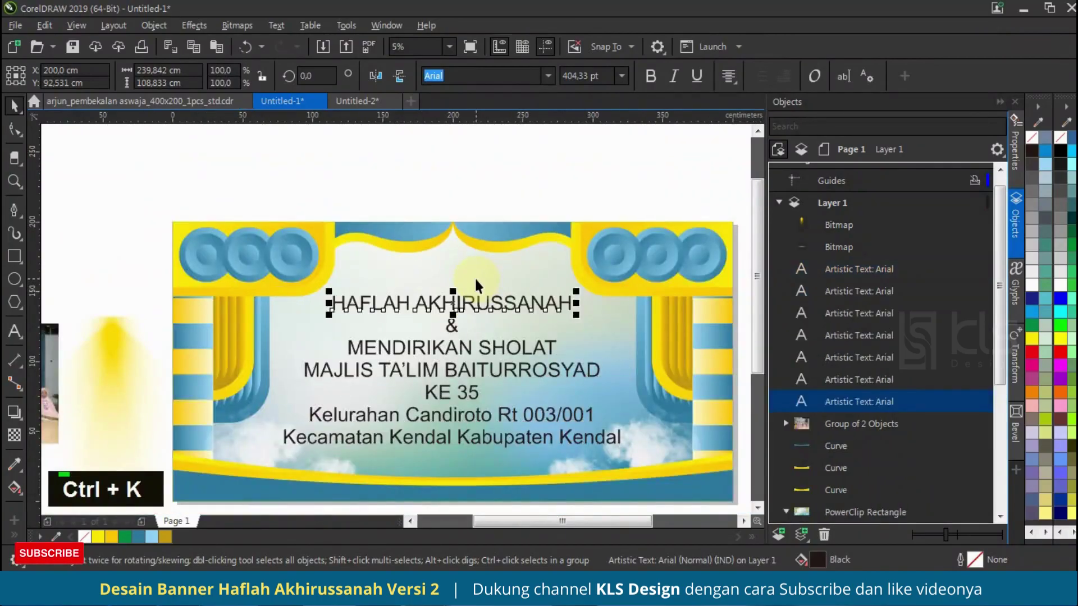
# - Set the HAFLAH AKHIRUSSANAH line in Poppins Black and enlarge it to about 239.9 cm wide
pyautogui.scroll(1, 430, 295)
pyautogui.click(651, 75)
pyautogui.click(547, 77)
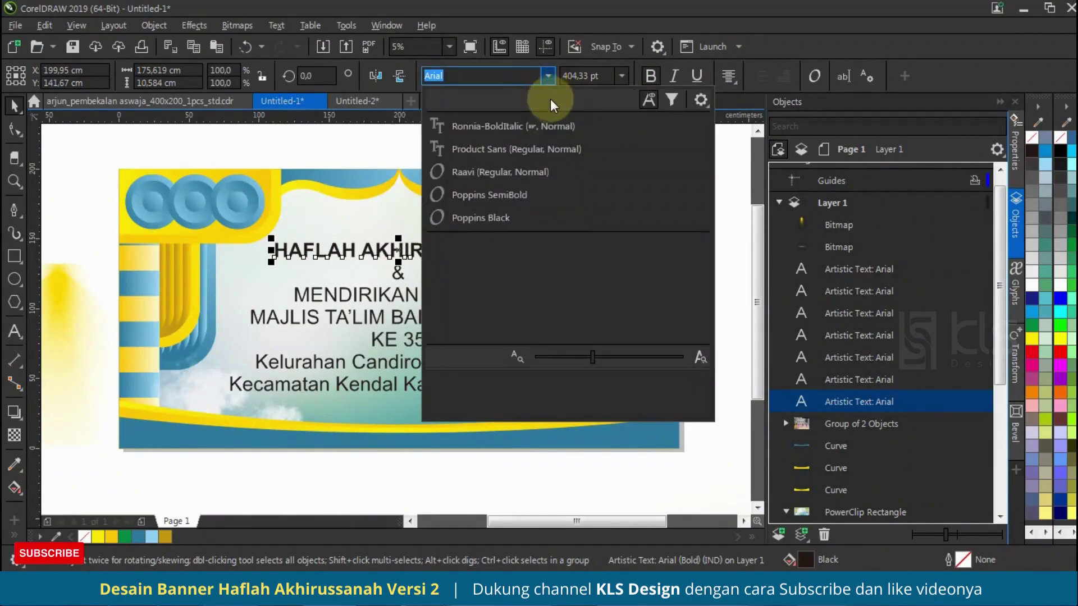
pyautogui.click(559, 221)
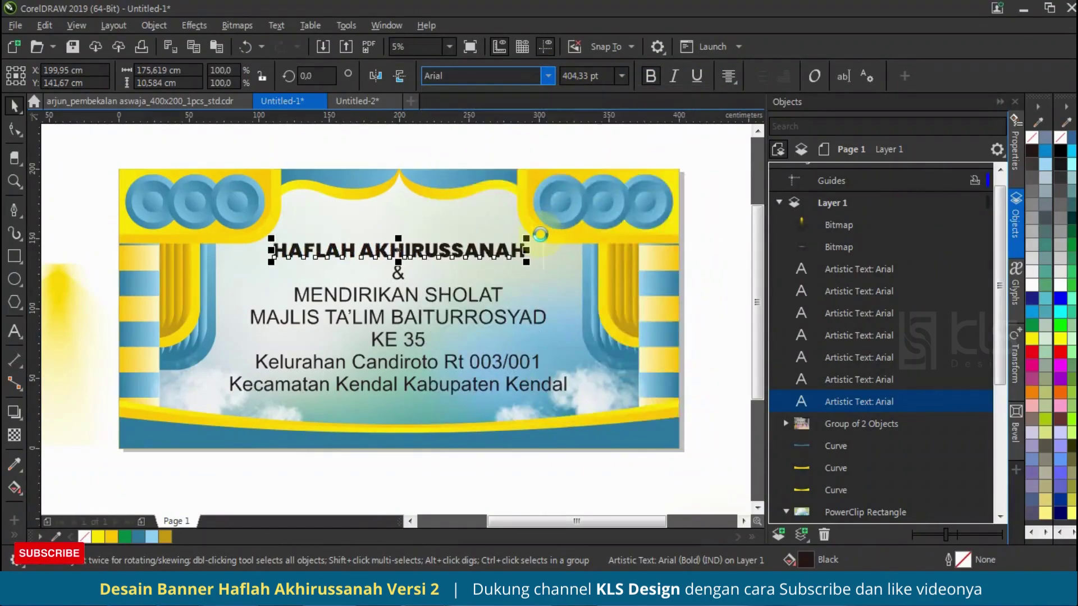
pyautogui.moveTo(526, 238); pyautogui.dragTo(570, 236)
# - Break the heading into two lines, HAFLAH above AKHIRUSSANAH, and move it up beneath the valance
pyautogui.click(710, 229)
pyautogui.click(476, 255)
pyautogui.moveTo(352, 250); pyautogui.dragTo(353, 255)
pyautogui.doubleClick(353, 255)
pyautogui.press('F12')
pyautogui.press('Escape')
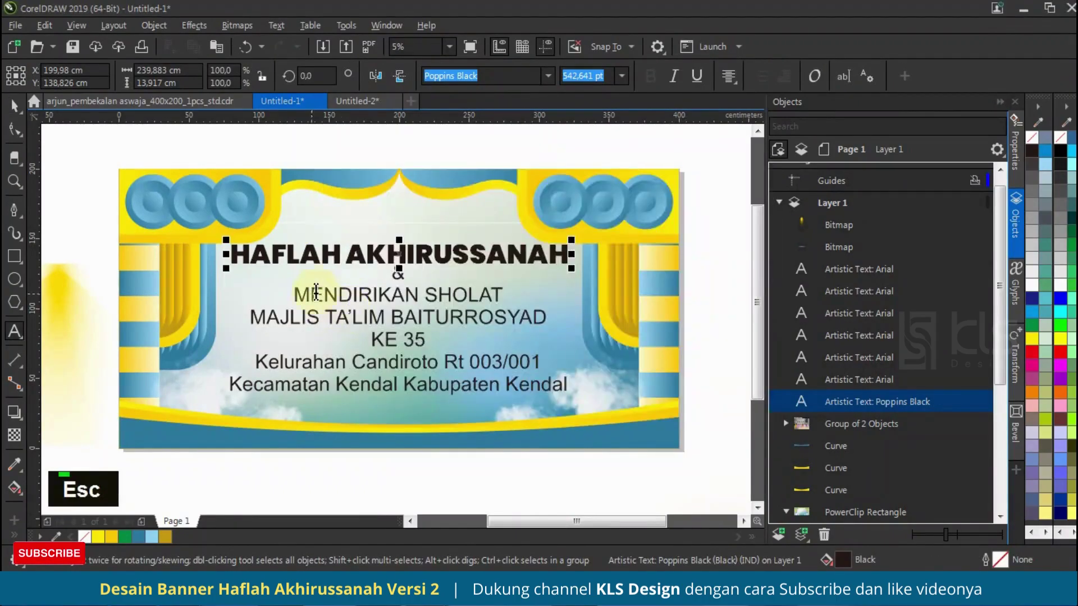
pyautogui.press('Return')
pyautogui.press('BackSpace')
pyautogui.moveTo(421, 250); pyautogui.dragTo(430, 221)
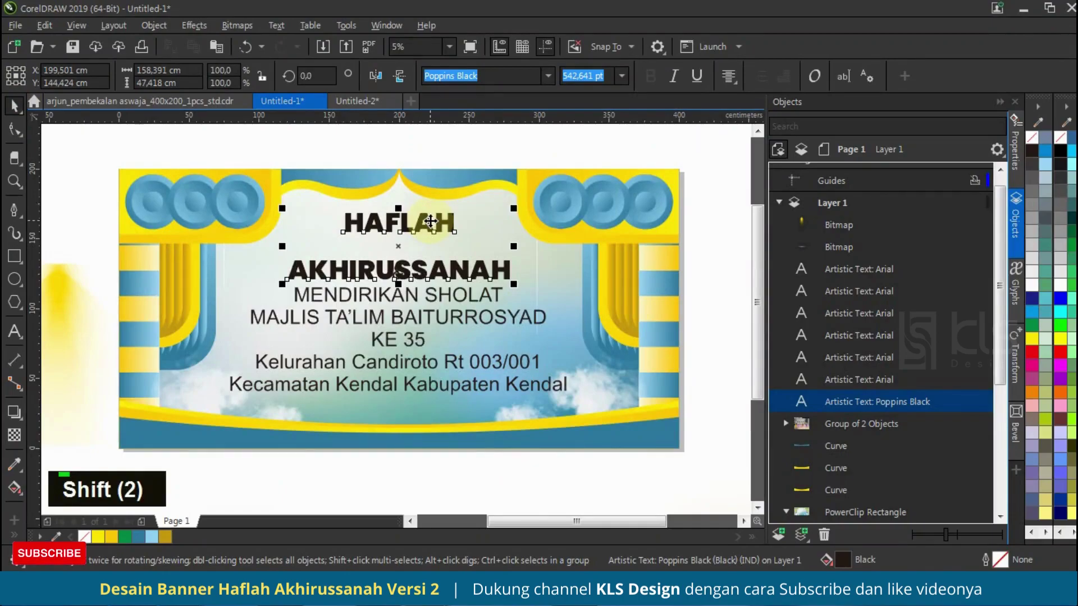
# - Set the heading's line spacing to 80% of character height
pyautogui.click(1015, 147)
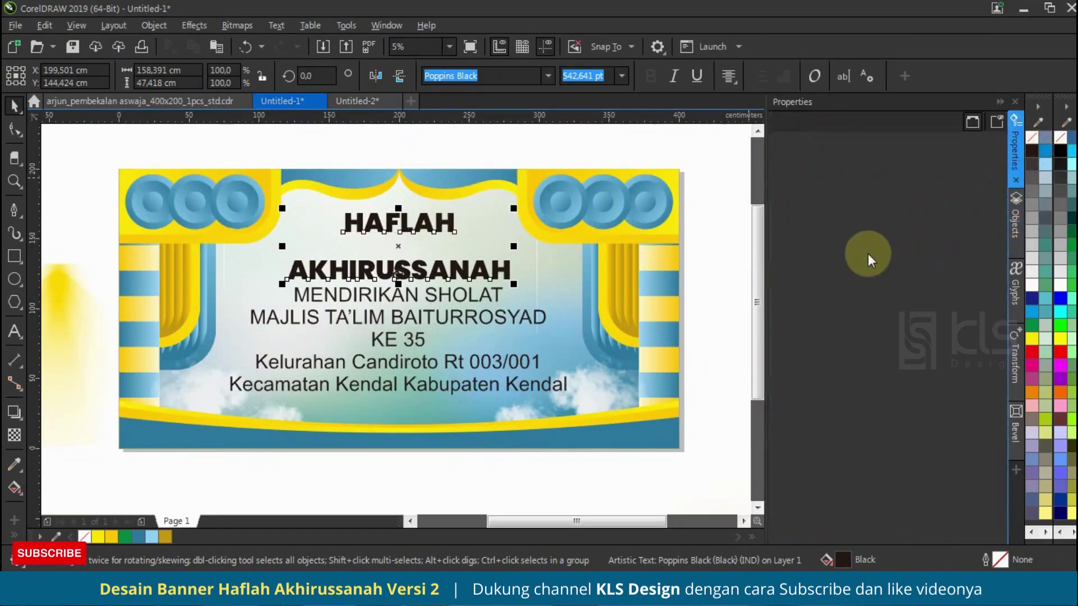
pyautogui.click(847, 122)
pyautogui.write('80')
pyautogui.press('Return')
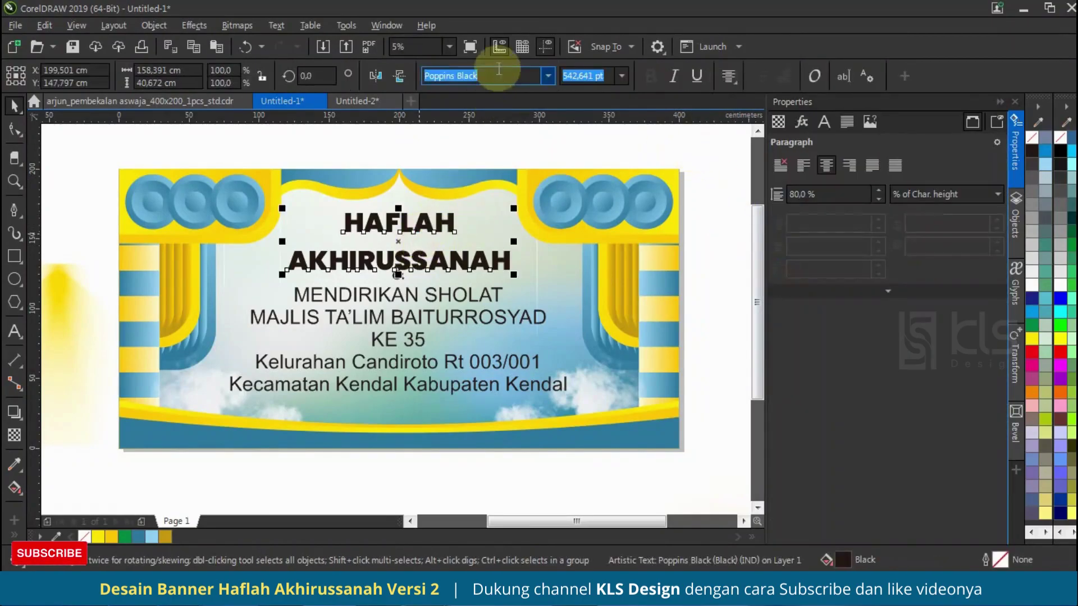
# - Change the heading's font to Boiling Demo Black
pyautogui.click(547, 78)
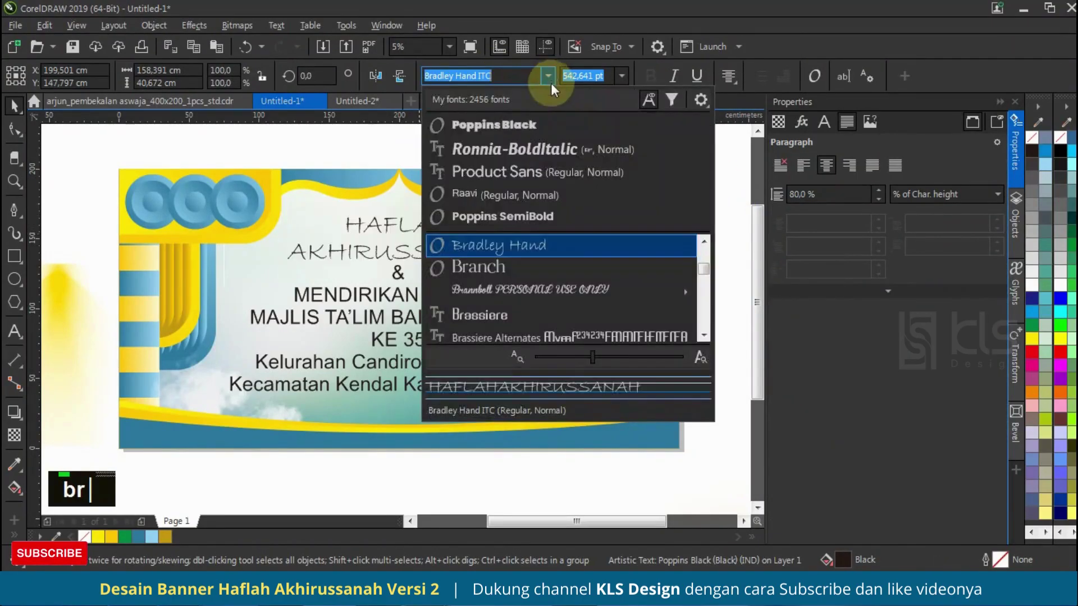
pyautogui.scroll(-3, 547, 283)
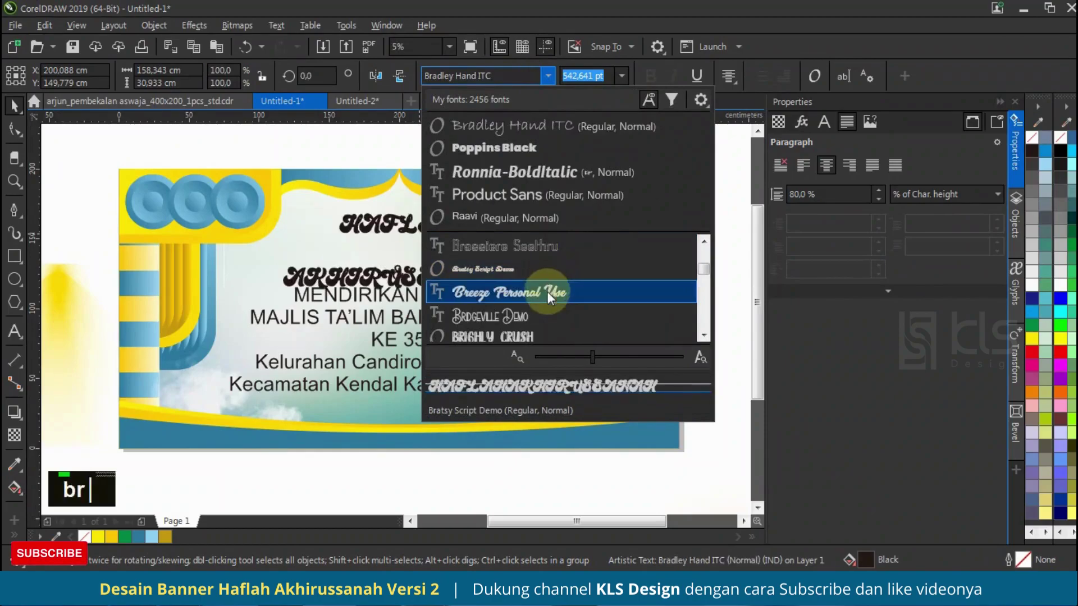
pyautogui.scroll(6, 547, 312)
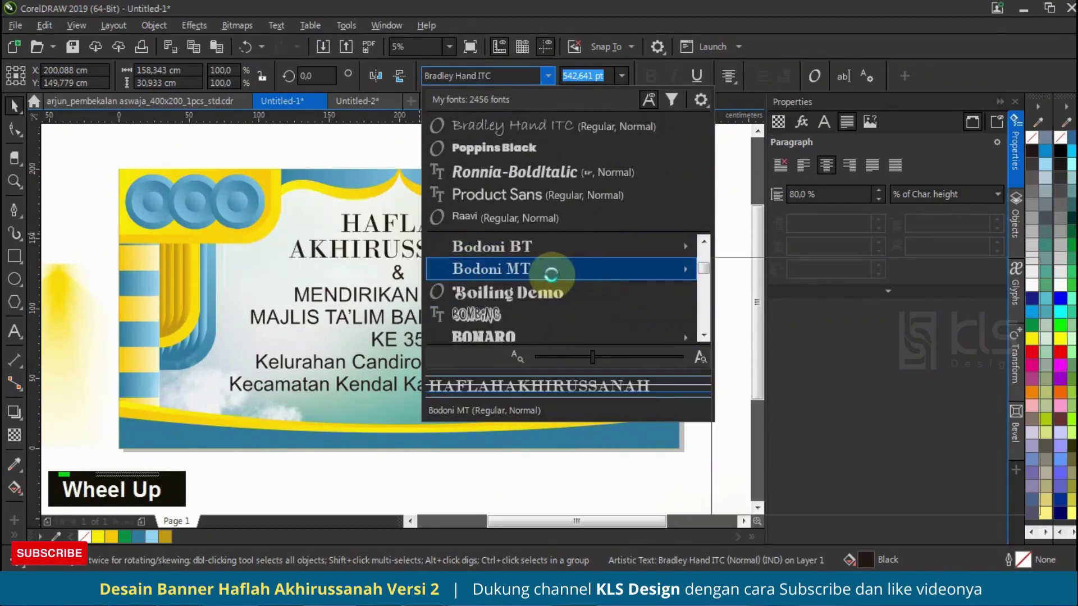
pyautogui.write('br')
pyautogui.click(552, 291)
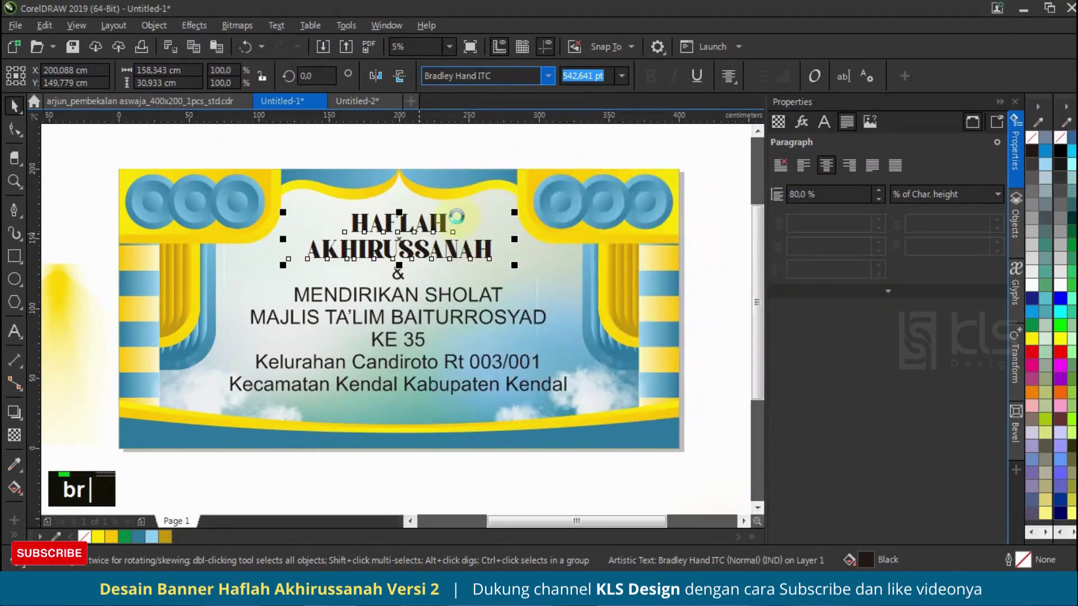
# - Change the heading text to sentence case
pyautogui.doubleClick(443, 223)
pyautogui.hotkey('shift', 'F3')
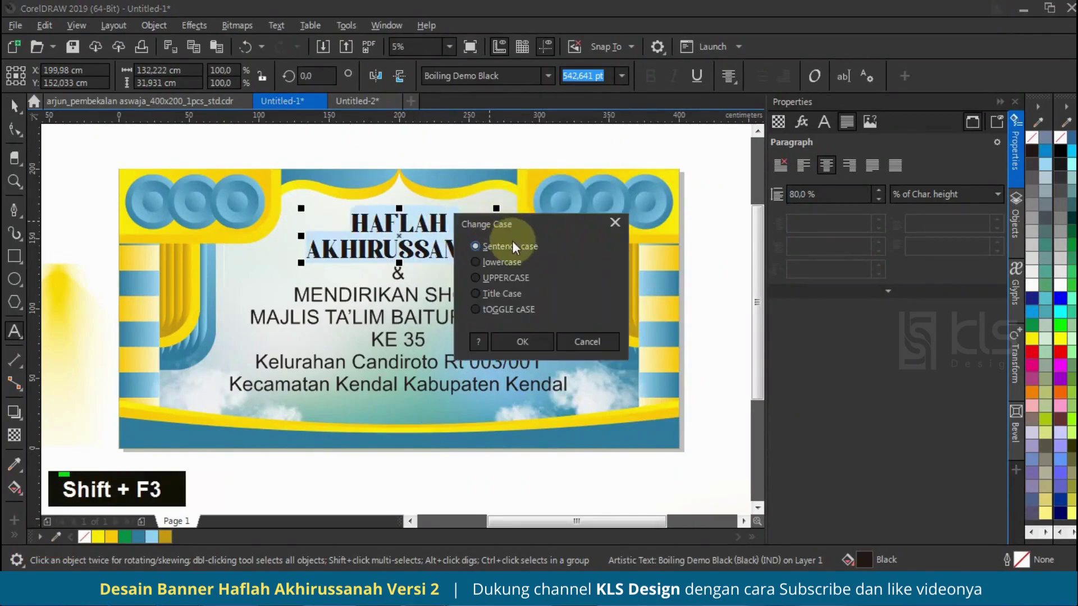
pyautogui.click(520, 343)
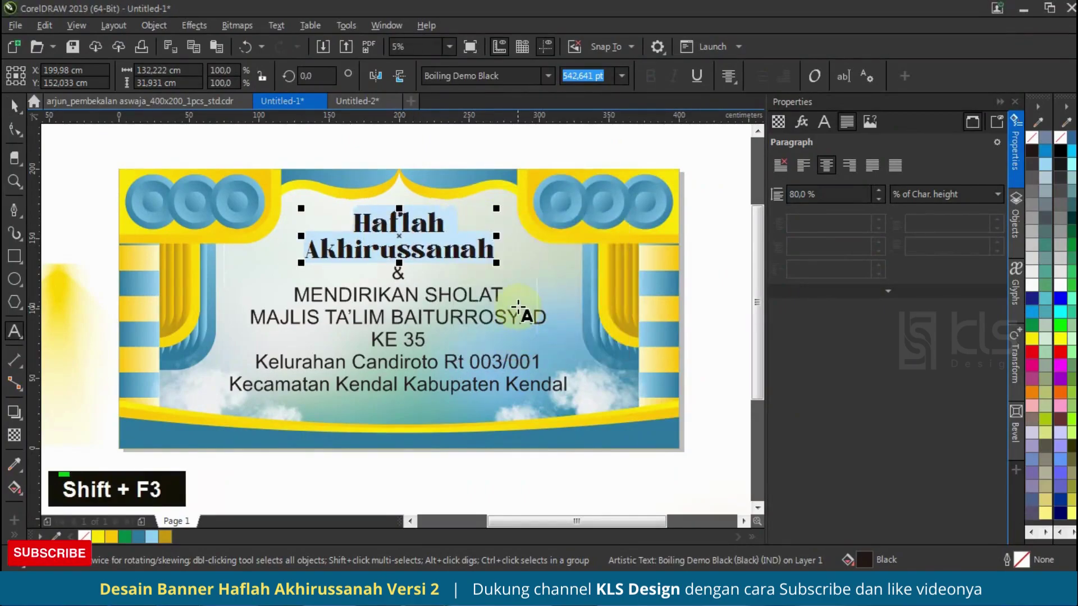
# - Browse the font list with live preview and set the heading in Berkshire Swash
pyautogui.click(548, 75)
pyautogui.scroll(-1, 558, 301)
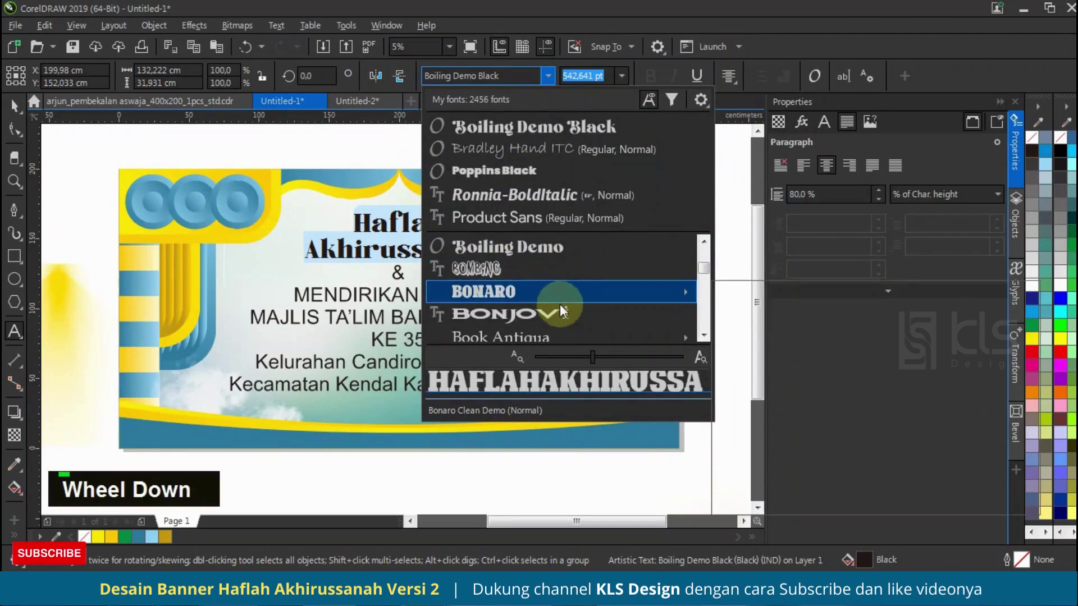
pyautogui.scroll(-5, 560, 304)
pyautogui.scroll(-6, 578, 305)
pyautogui.scroll(-6, 579, 303)
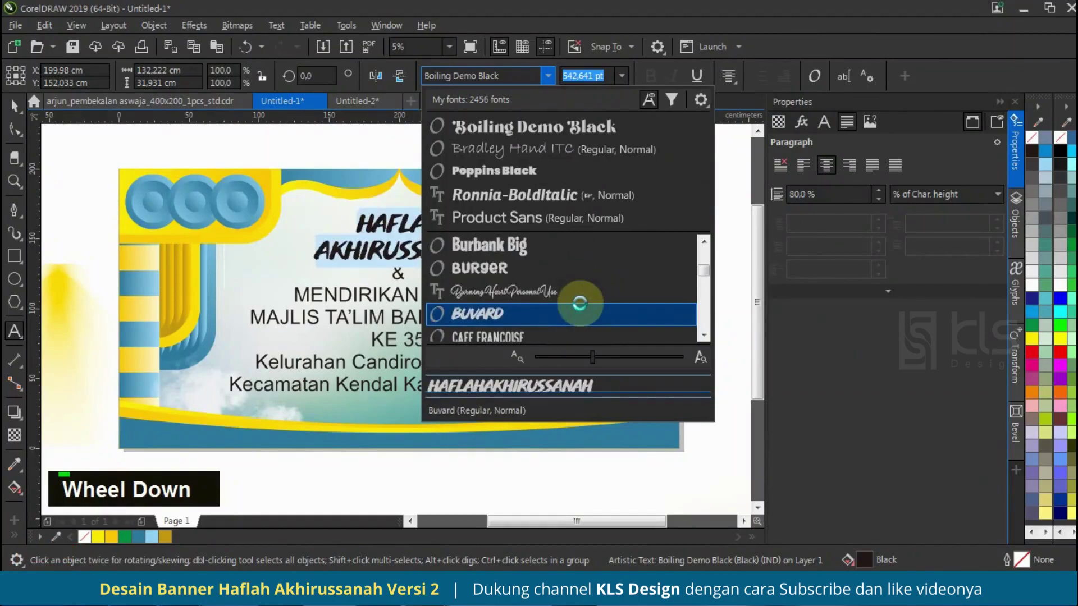
pyautogui.scroll(-2, 587, 263)
pyautogui.scroll(8, 592, 292)
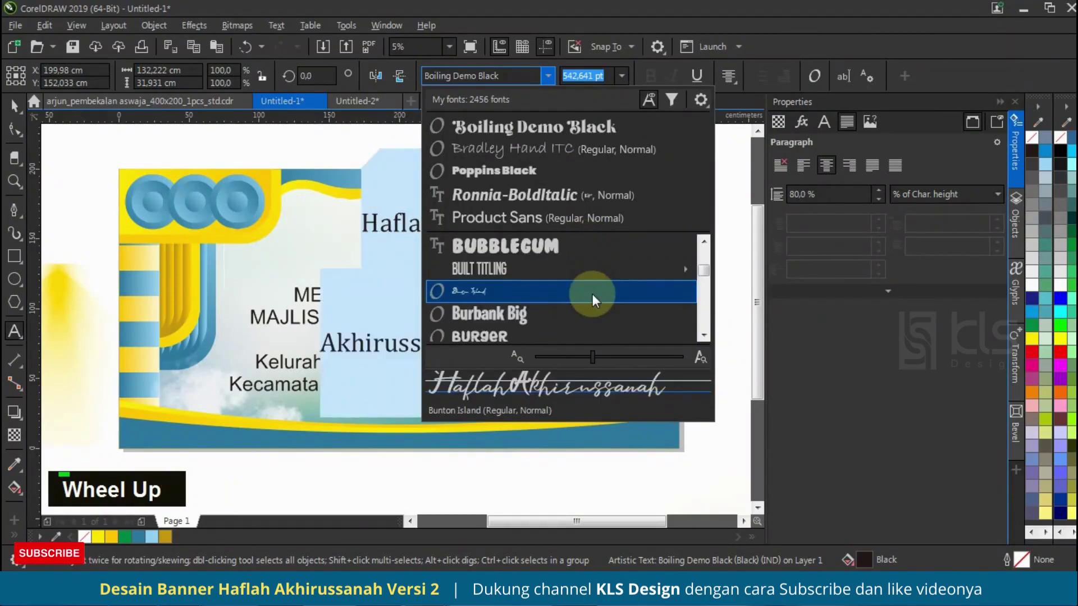
pyautogui.scroll(10, 591, 289)
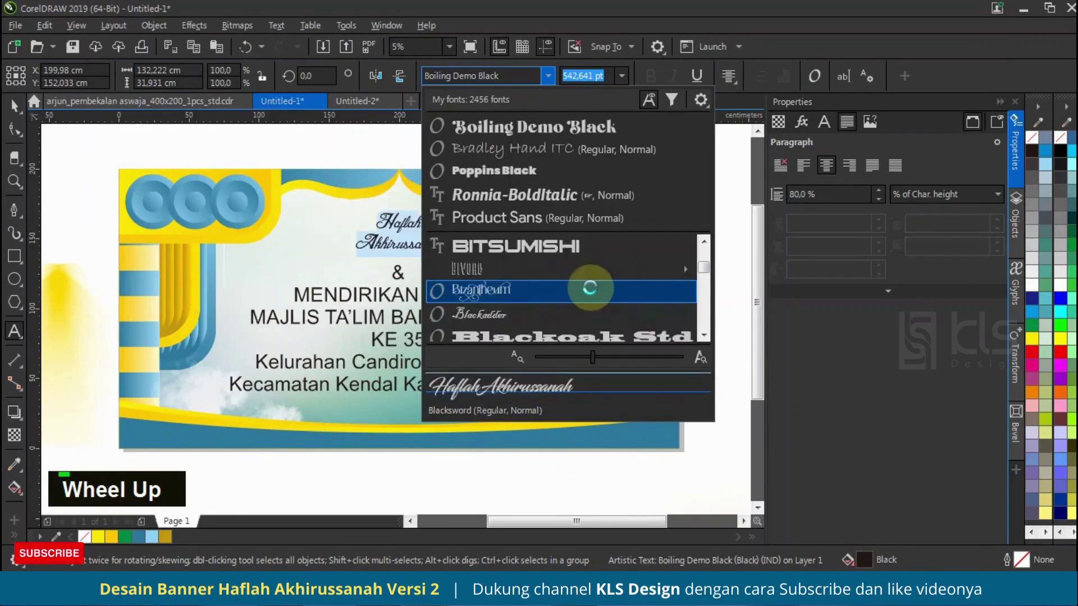
pyautogui.scroll(8, 589, 288)
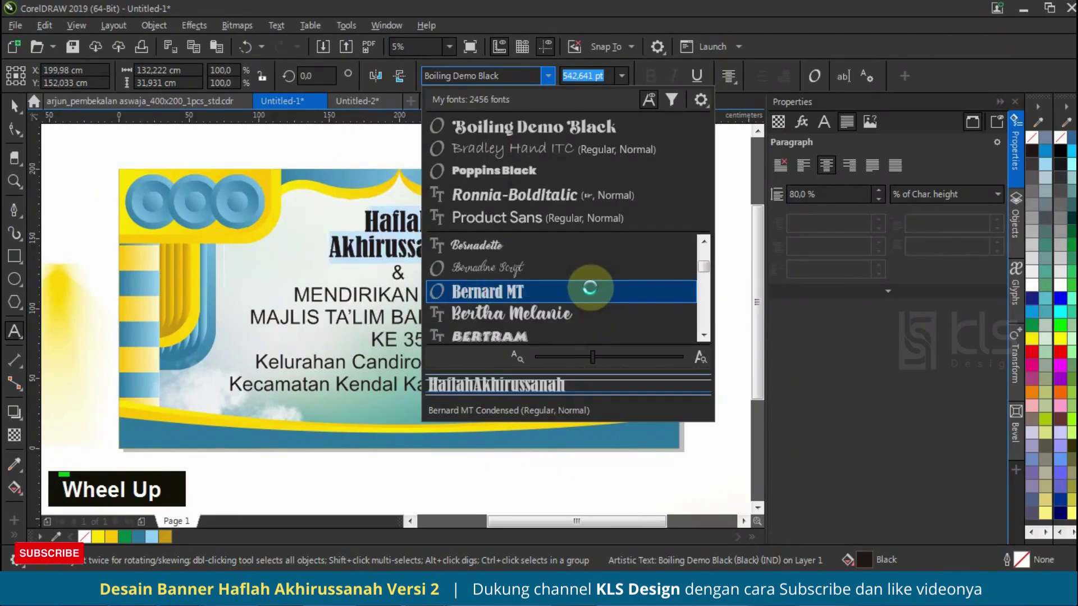
pyautogui.scroll(-1, 589, 288)
pyautogui.click(458, 194)
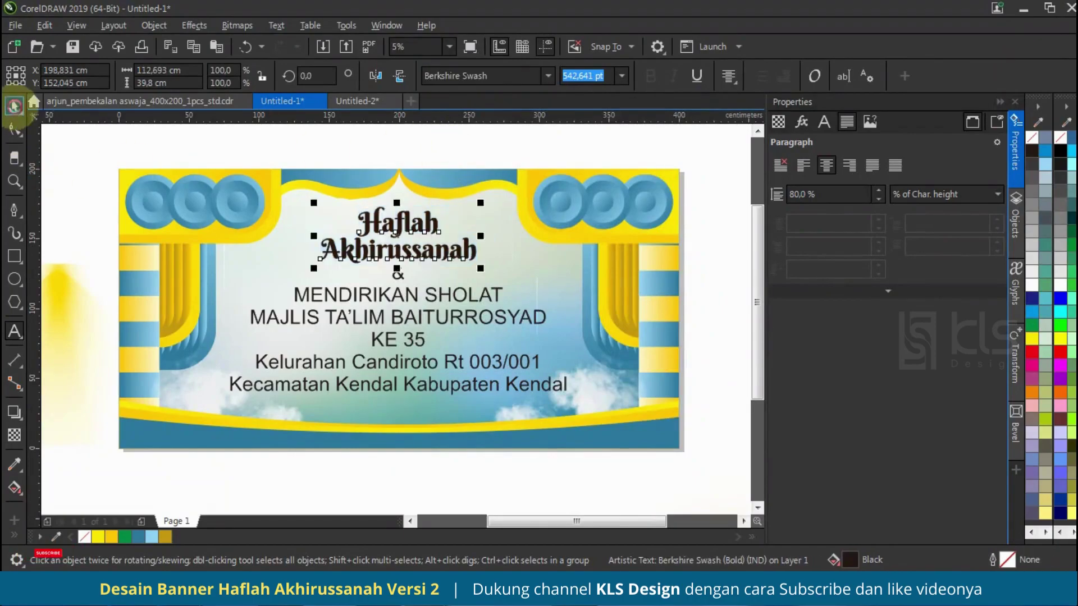
# - Enlarge the two-line heading from its centre to about 137.2 cm wide
pyautogui.click(14, 106)
pyautogui.scroll(1, 471, 211)
pyautogui.moveTo(483, 203); pyautogui.dragTo(512, 191)
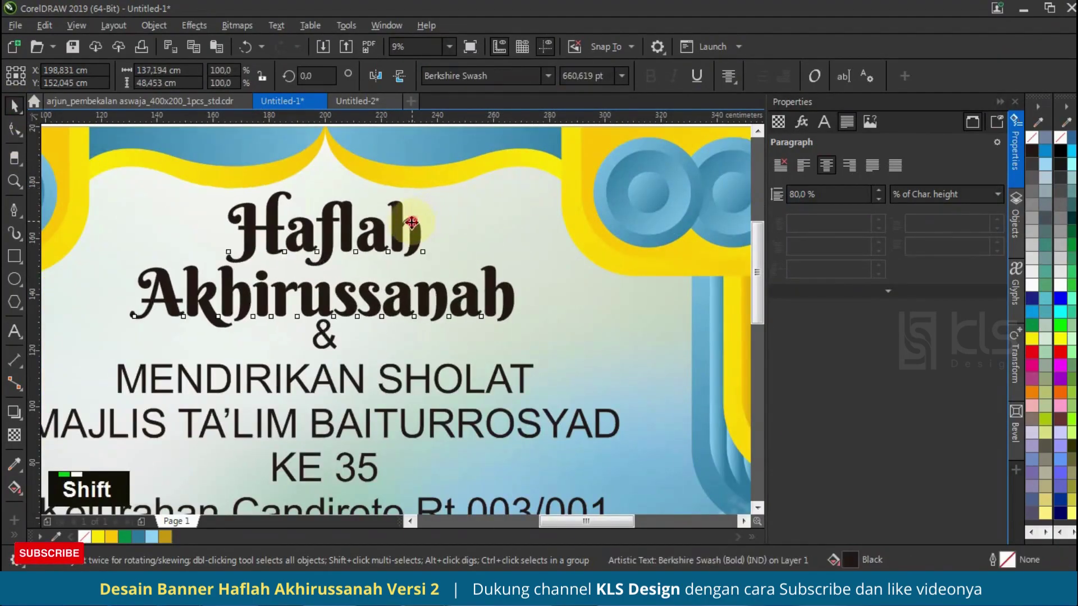
# - Break the Haflah Akhirussanah heading into separate lines and tighten the vertical gap between the two words
pyautogui.moveTo(412, 221); pyautogui.dragTo(412, 233)
pyautogui.hotkey('ctrl', 'k')
pyautogui.click(338, 305)
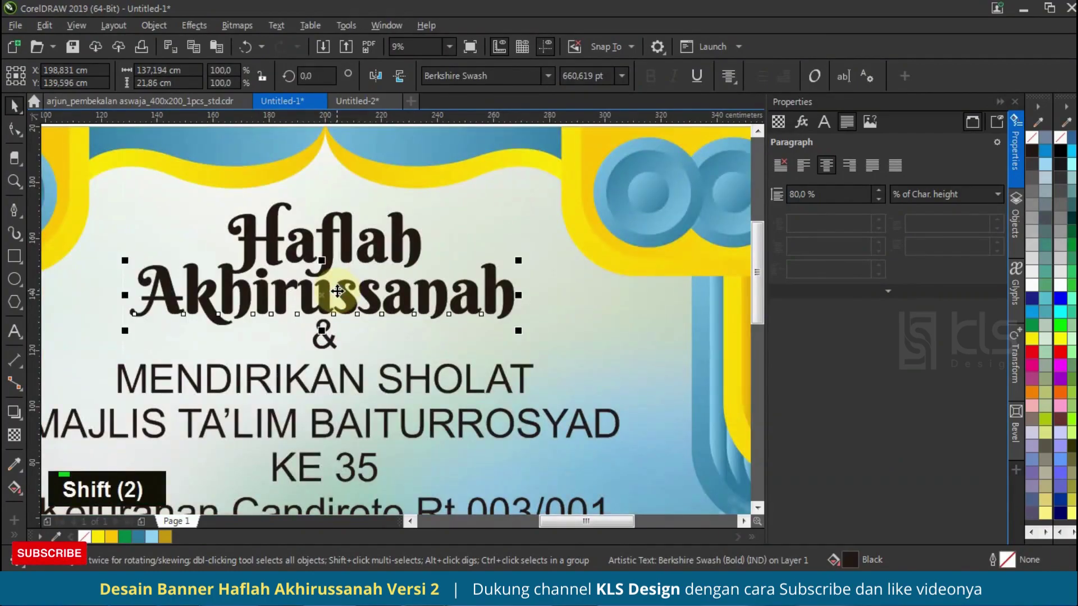
pyautogui.scroll(3, 317, 286)
pyautogui.moveTo(317, 286); pyautogui.dragTo(318, 288)
pyautogui.scroll(-5, 318, 289)
pyautogui.click(417, 164)
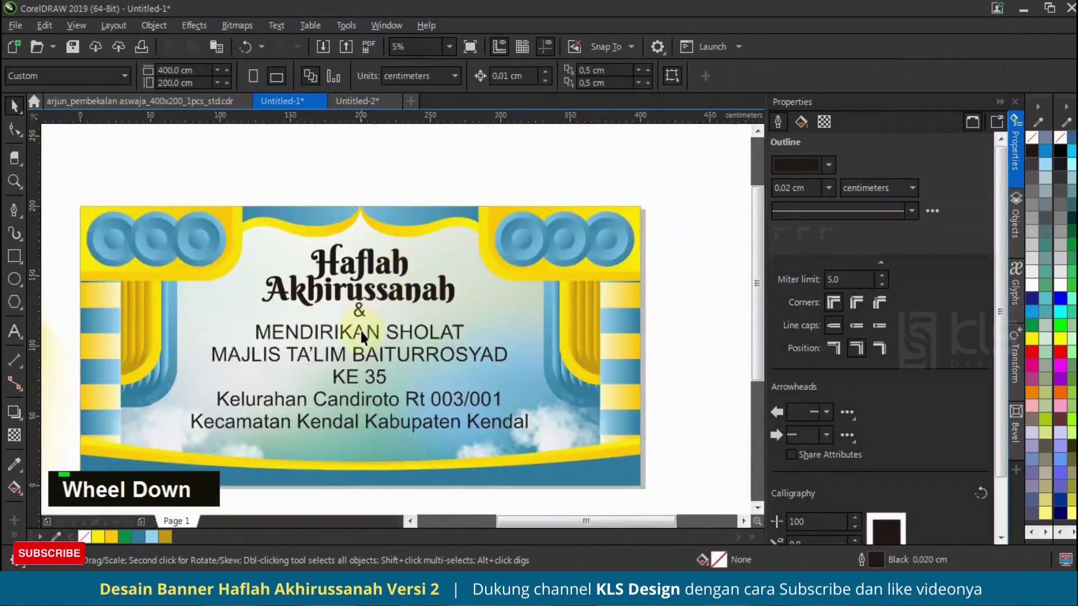
pyautogui.scroll(2, 371, 333)
pyautogui.scroll(-2, 379, 336)
# - Change the MENDIRIKAN SHOLAT line to title case
pyautogui.click(487, 321)
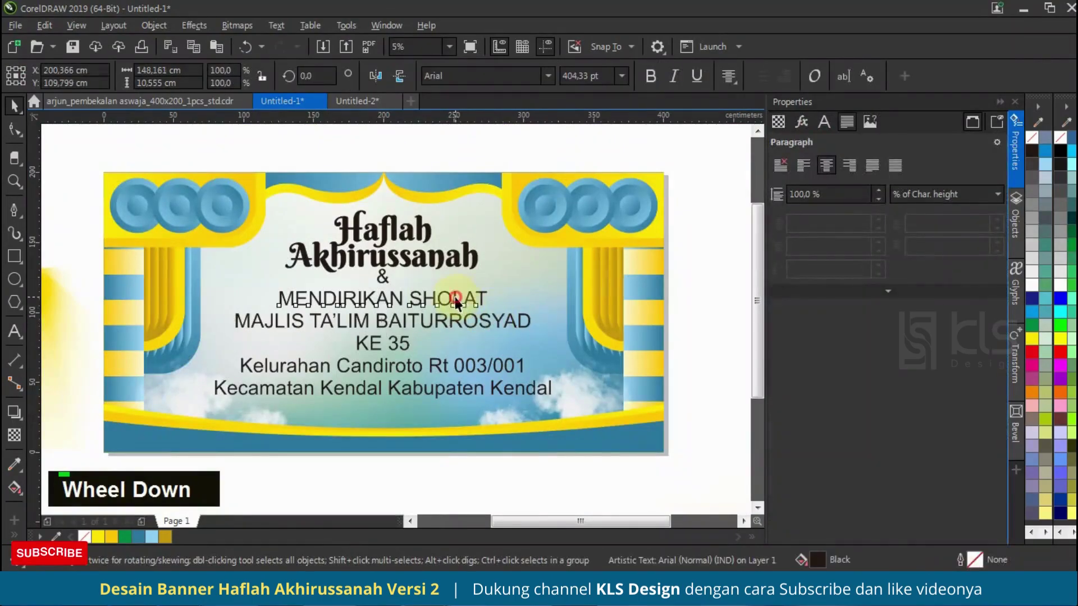
pyautogui.doubleClick(456, 300)
pyautogui.hotkey('ctrl', 'a')
pyautogui.hotkey('shift', 'F3')
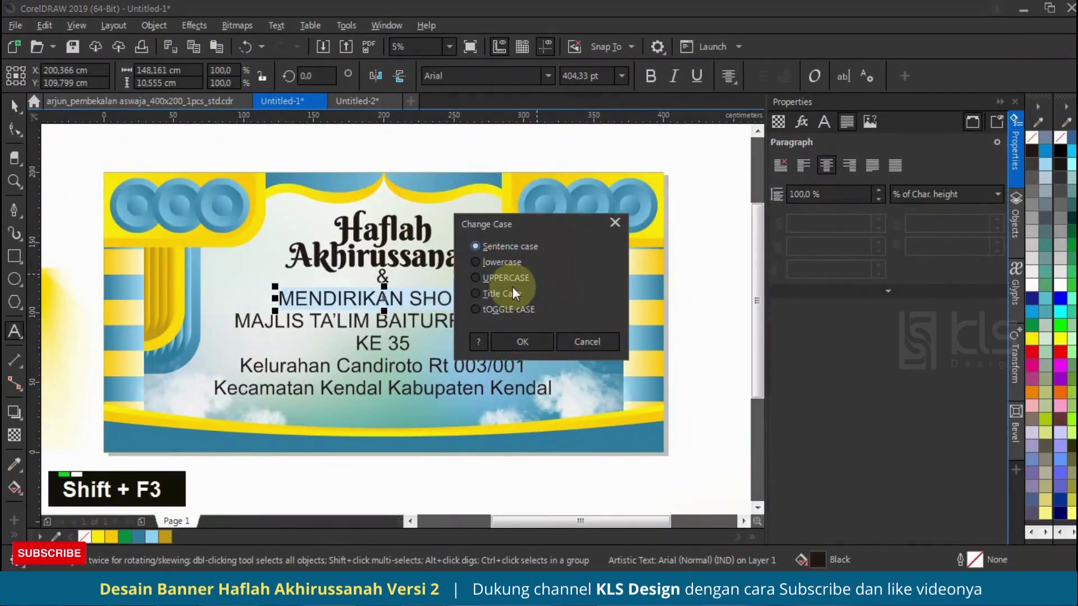
pyautogui.click(522, 341)
# - Set the Mendirikan Sholat line in Berkshire Swash and enlarge it from its centre to about 148.9 cm wide
pyautogui.click(548, 75)
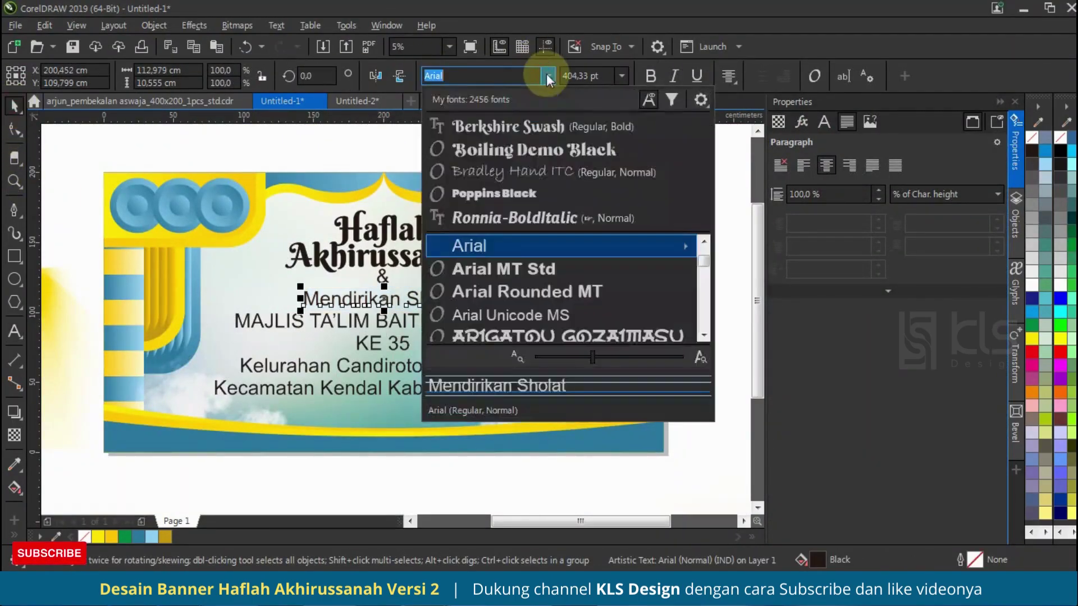
pyautogui.click(550, 130)
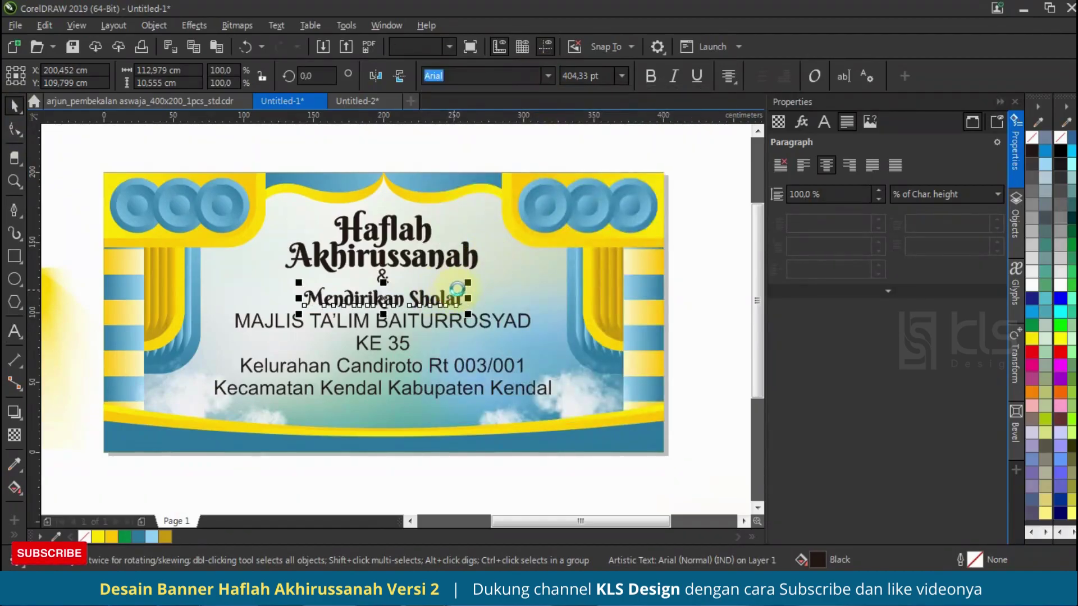
pyautogui.moveTo(468, 283); pyautogui.dragTo(492, 270)
pyautogui.scroll(1, 429, 300)
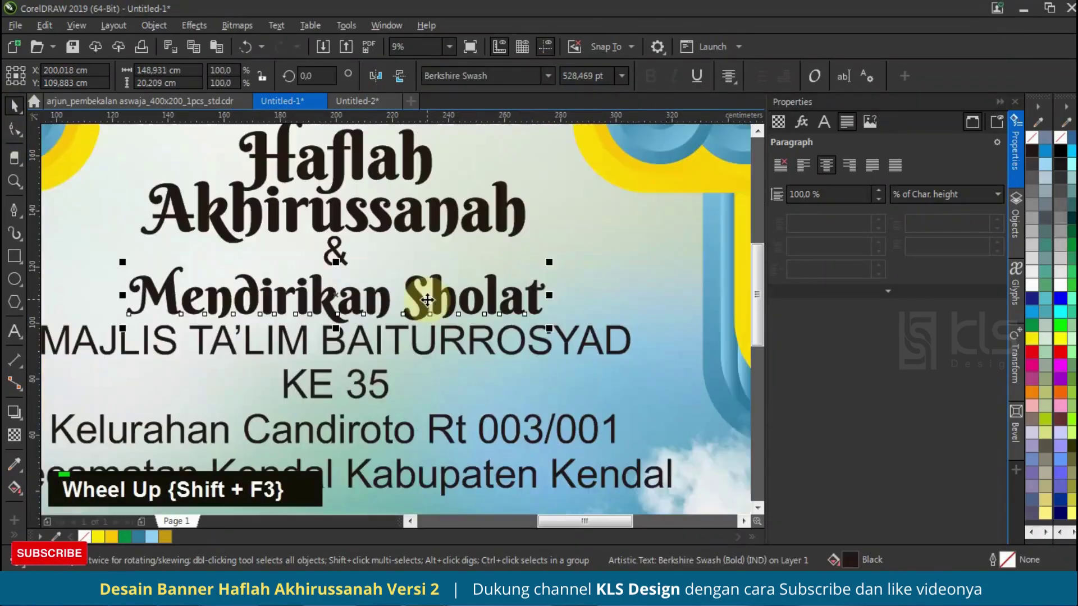
# - Set the ampersand in Berkshire Swash and move it slightly down between the two headings
pyautogui.click(340, 258)
pyautogui.click(548, 75)
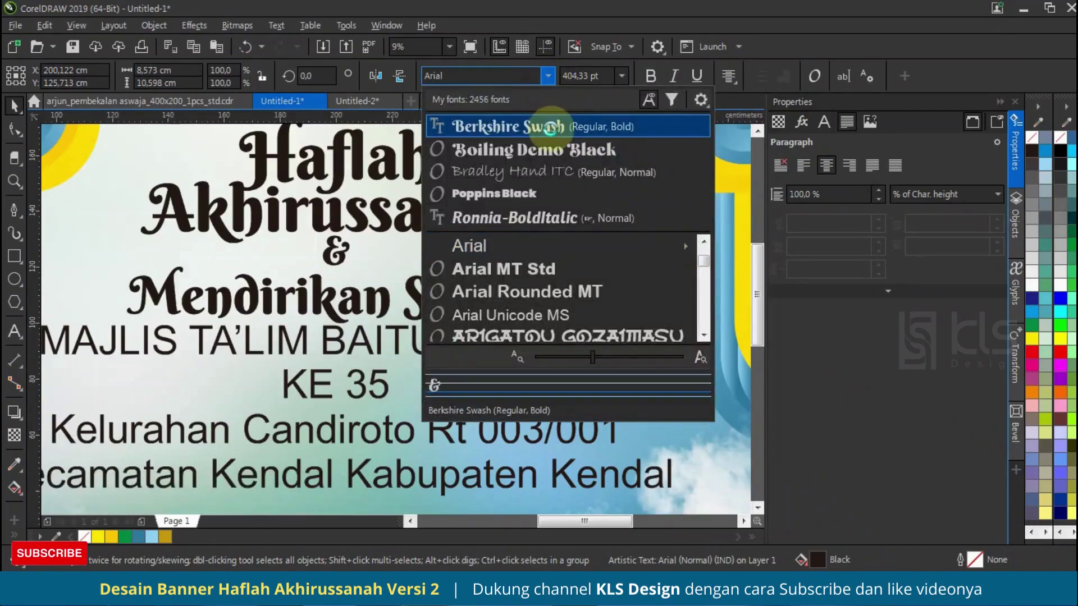
pyautogui.click(553, 120)
pyautogui.moveTo(341, 258); pyautogui.dragTo(341, 267)
pyautogui.click(377, 299)
pyautogui.scroll(-2, 410, 311)
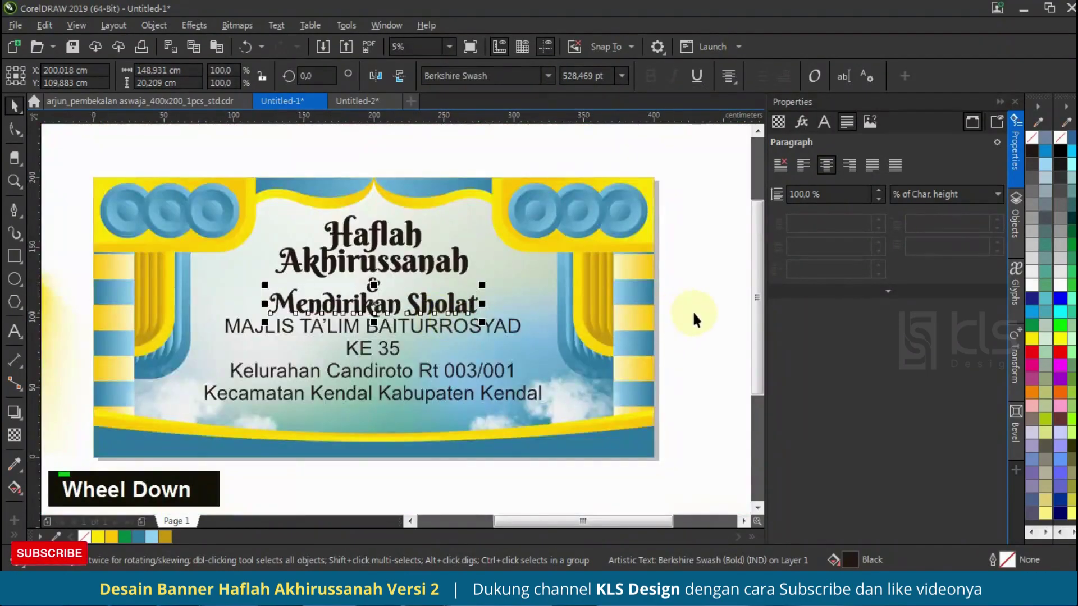
# - Move the MAJLIS TA'LIM BAITURROSYAD and KE 35 lines slightly down, and set the MAJLIS line in Poppins Black
pyautogui.moveTo(176, 362); pyautogui.dragTo(176, 361)
pyautogui.moveTo(392, 343); pyautogui.dragTo(391, 349)
pyautogui.click(462, 336)
pyautogui.click(547, 76)
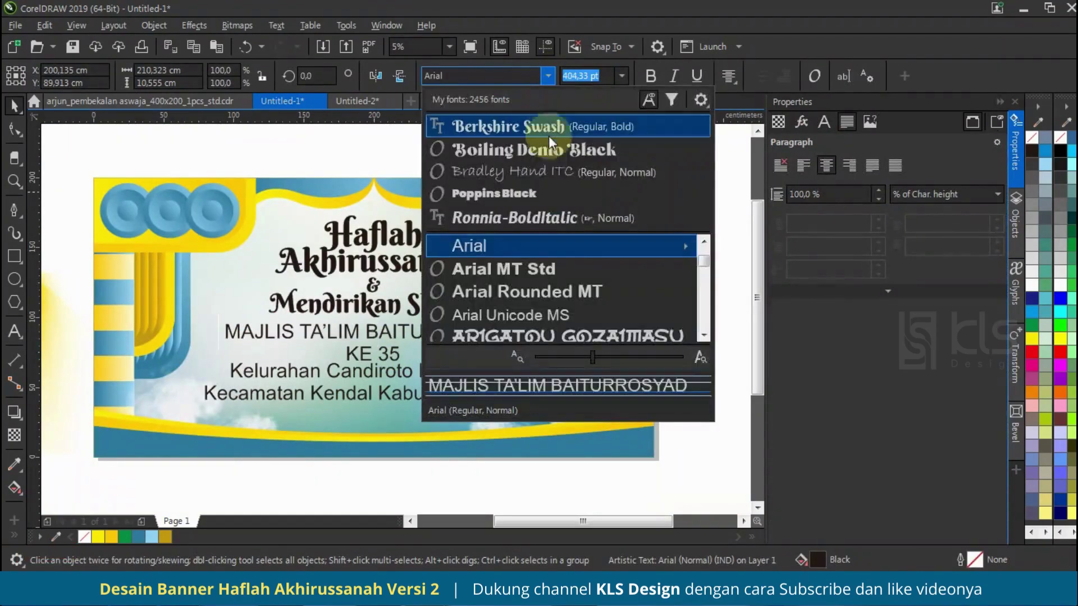
pyautogui.press('Escape')
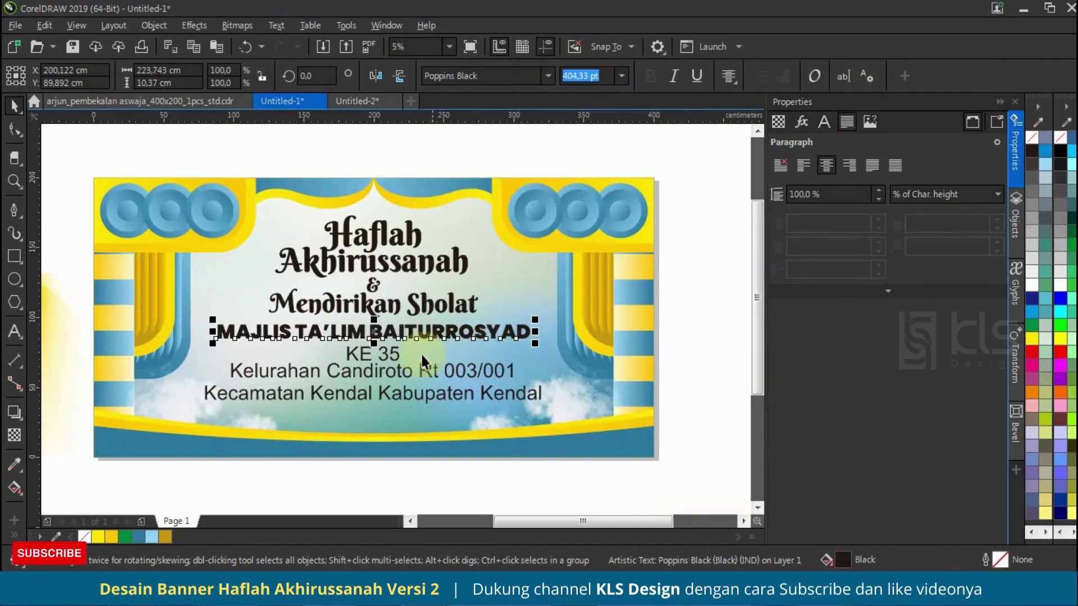
# - Change KE 35 to KE-35 and set it in Poppins Black
pyautogui.doubleClick(383, 359)
pyautogui.press('Left')
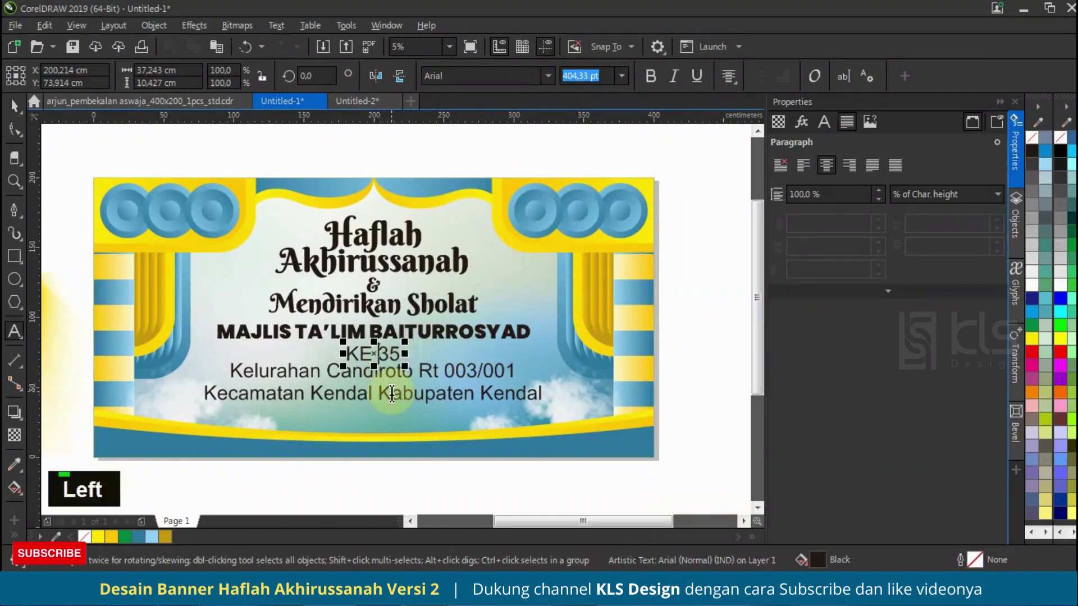
pyautogui.click(548, 75)
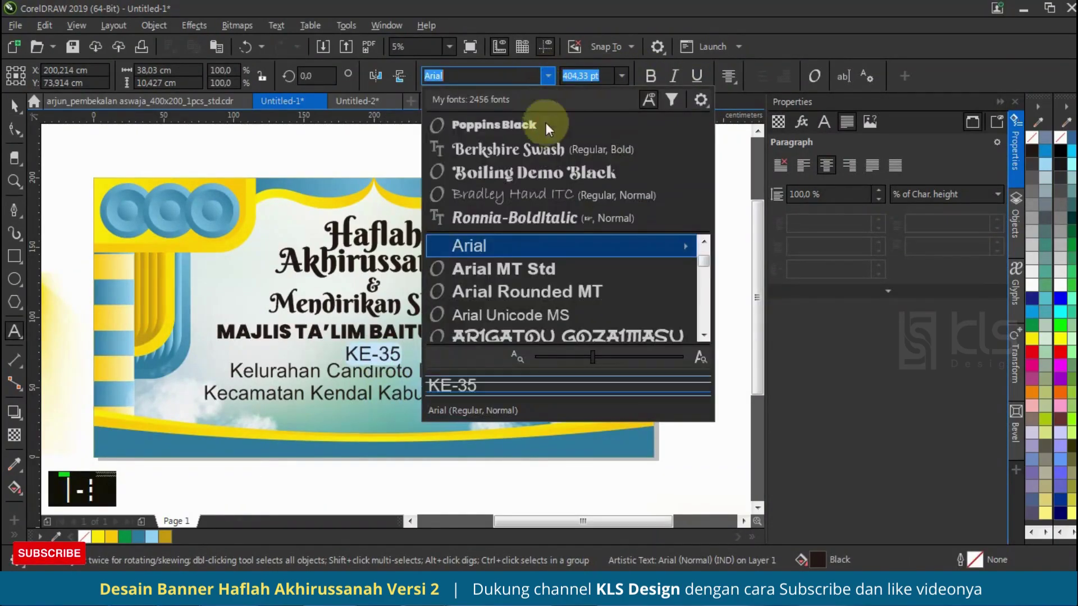
pyautogui.click(551, 121)
pyautogui.click(13, 108)
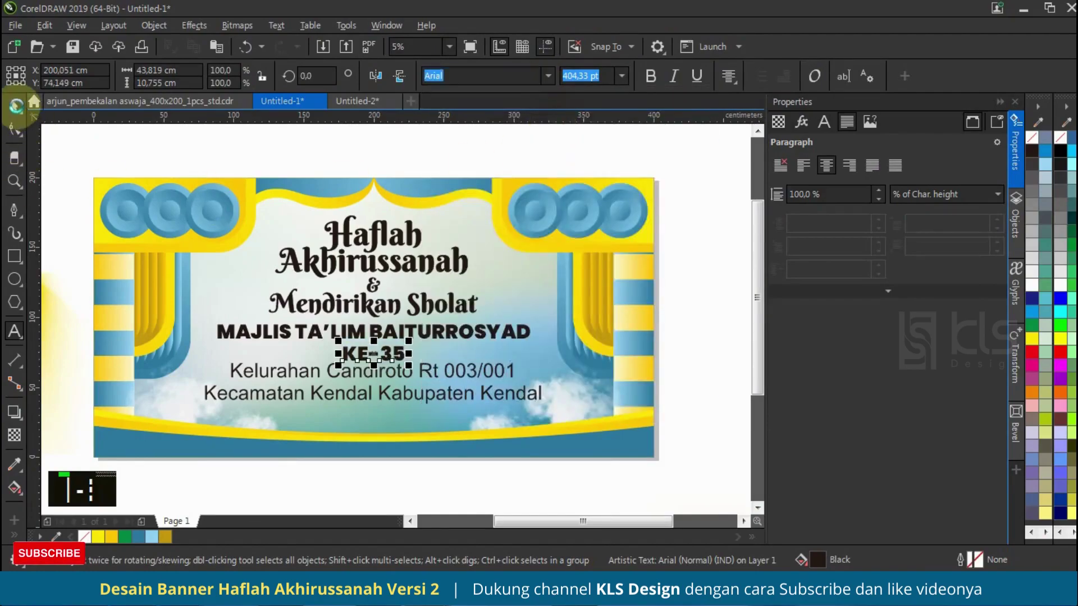
pyautogui.click(129, 126)
# - Shrink the two address lines together to about 174.4 cm wide and move them slightly down
pyautogui.click(428, 372)
pyautogui.keyDown('shift'); pyautogui.click(452, 394); pyautogui.keyUp('shift')
pyautogui.moveTo(547, 361); pyautogui.dragTo(497, 365)
pyautogui.moveTo(407, 376); pyautogui.dragTo(406, 388)
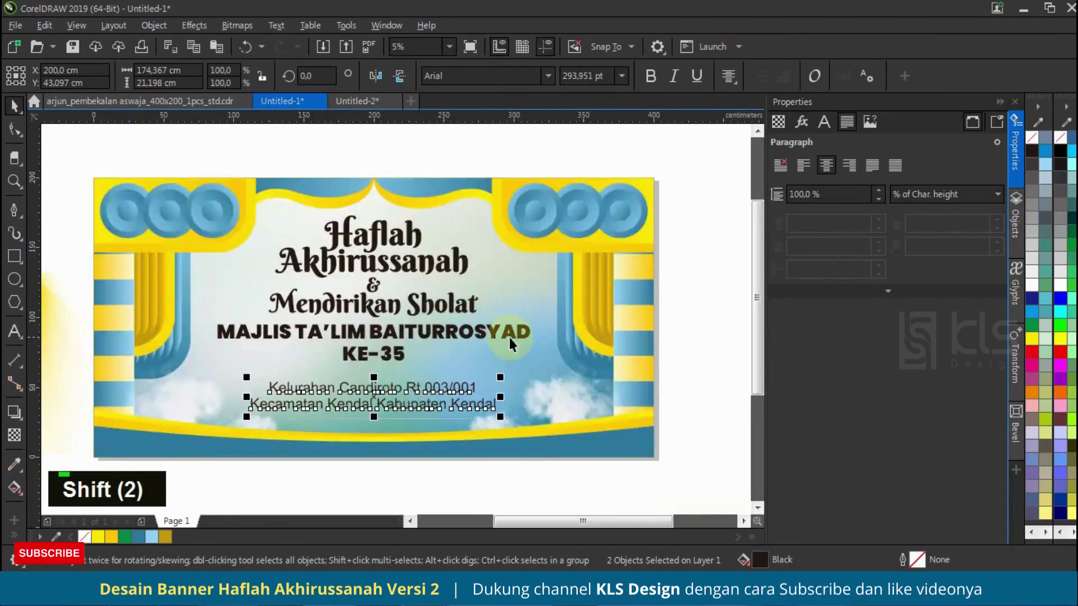
# - Move the MAJLIS and KE-35 lines together slightly down and enlarge them from the centre to about 237.3 cm wide
pyautogui.moveTo(298, 354); pyautogui.dragTo(204, 368)
pyautogui.moveTo(392, 335); pyautogui.dragTo(395, 344)
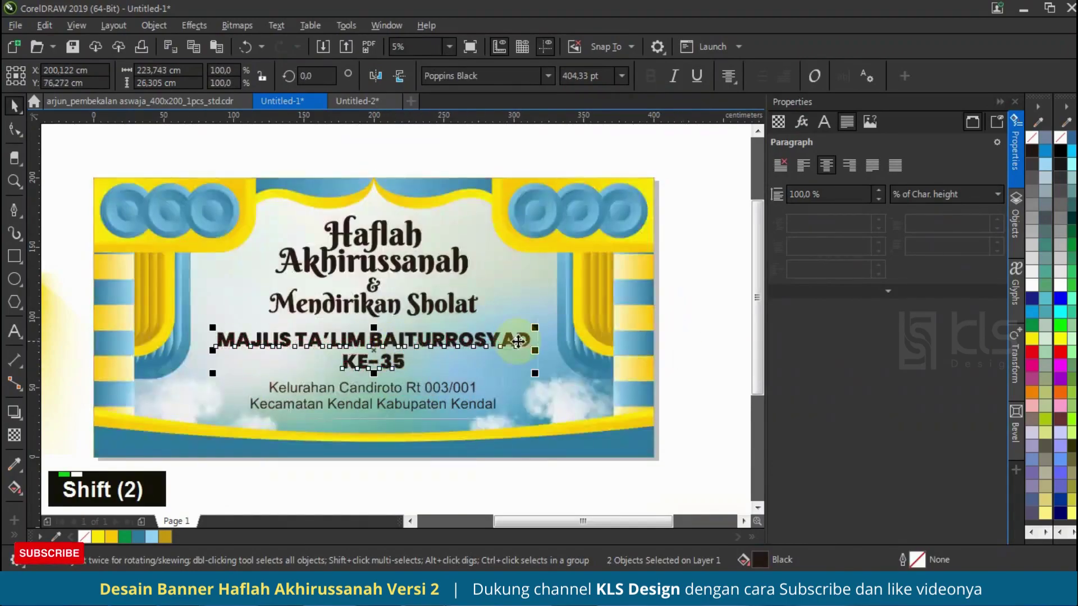
pyautogui.moveTo(536, 328); pyautogui.dragTo(546, 323)
pyautogui.click(732, 313)
# - Enlarge the Mendirikan Sholat line from its centre to about 167.6 cm wide
pyautogui.click(448, 309)
pyautogui.click(708, 209)
pyautogui.moveTo(481, 281); pyautogui.dragTo(496, 276)
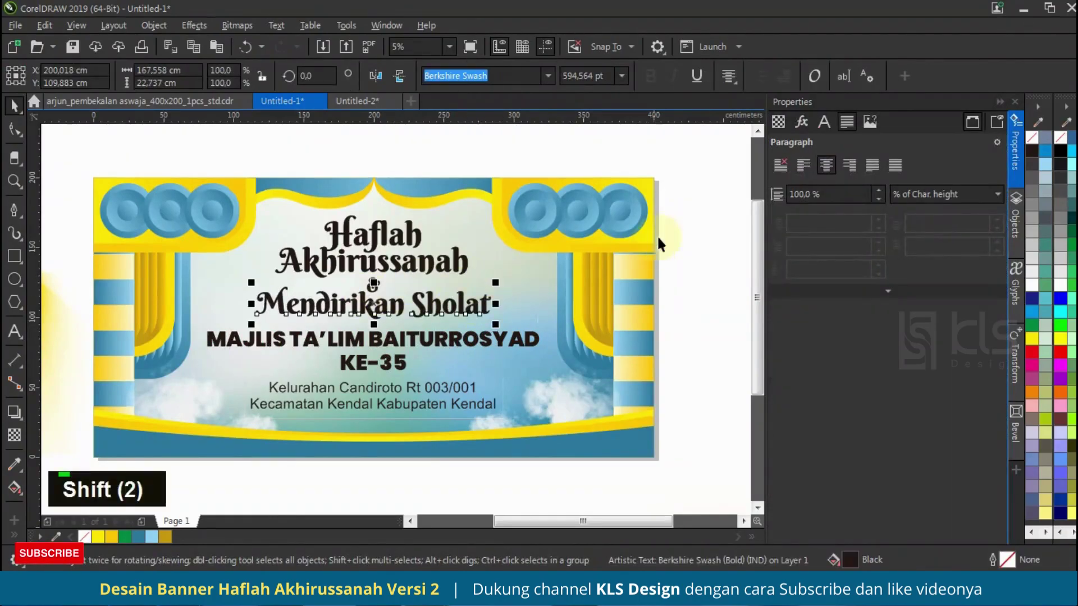
pyautogui.click(725, 199)
# - Move the ampersand and the Mendirikan Sholat line slightly down to even out the spacing between the heading lines
pyautogui.scroll(2, 378, 301)
pyautogui.click(404, 310)
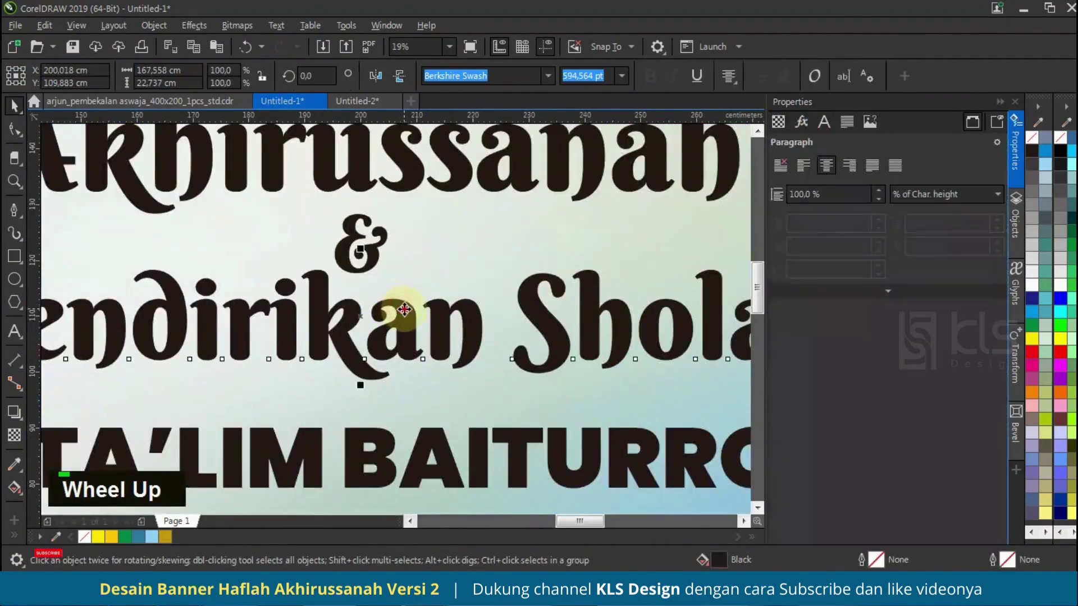
pyautogui.moveTo(404, 309); pyautogui.dragTo(404, 323)
pyautogui.click(378, 241)
pyautogui.moveTo(391, 276)
pyautogui.mouseDown()
pyautogui.moveTo(401, 287)
pyautogui.moveTo(377, 262)
pyautogui.mouseUp()
pyautogui.moveTo(395, 316); pyautogui.dragTo(396, 325)
pyautogui.scroll(-3, 396, 322)
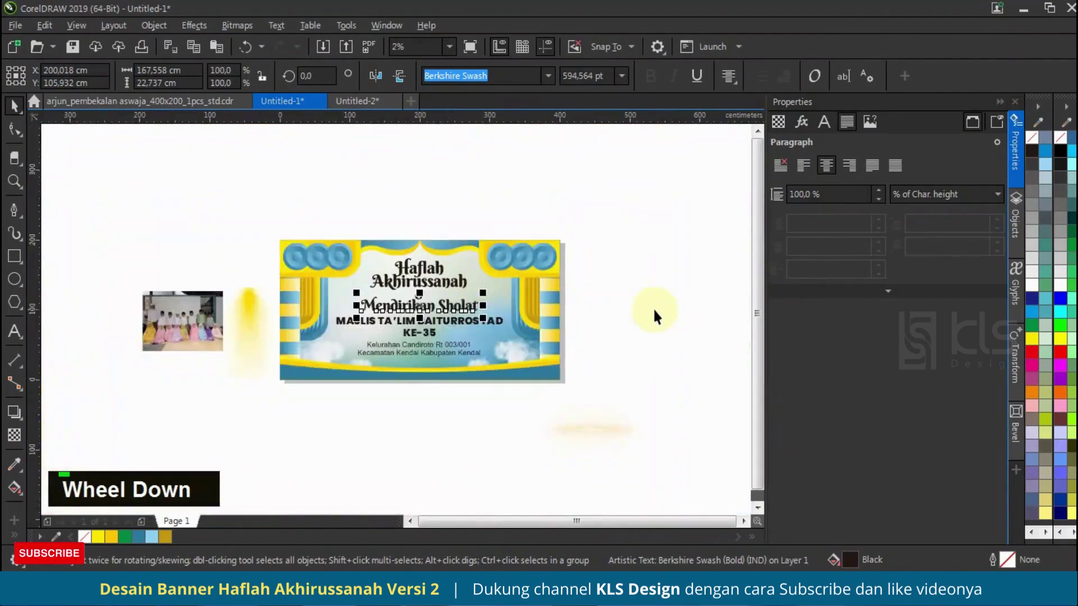
pyautogui.click(646, 310)
pyautogui.scroll(1, 476, 323)
pyautogui.moveTo(695, 298); pyautogui.dragTo(326, 338)
pyautogui.scroll(2, 393, 342)
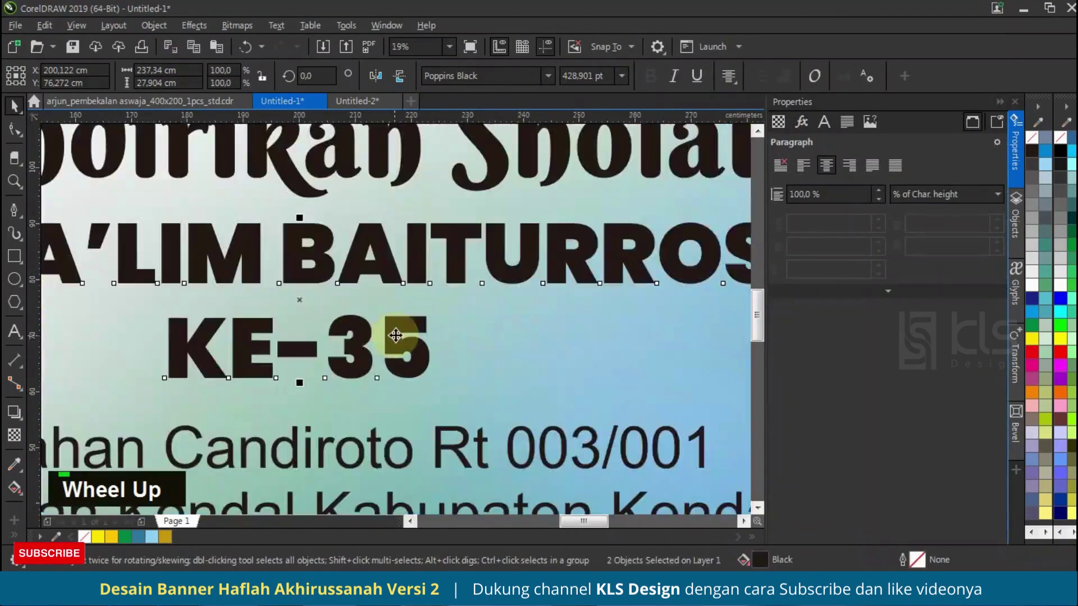
pyautogui.scroll(-2, 393, 343)
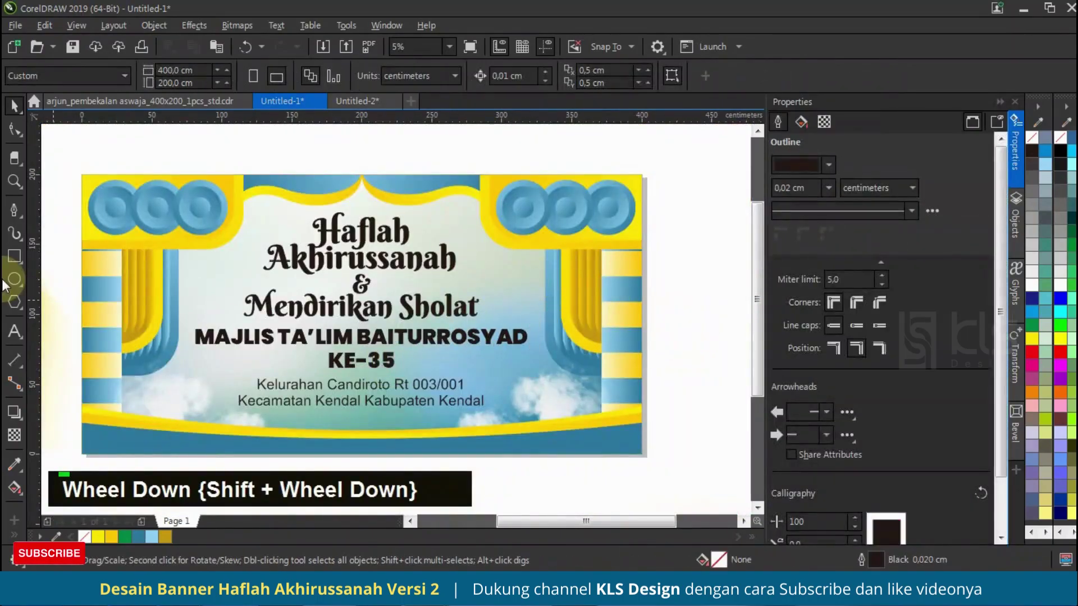
# - Draw a rectangle about 64.1 × 17.2 cm around KE-35, round its corners about 3.1 cm and centre it horizontally on the banner
pyautogui.click(14, 256)
pyautogui.scroll(2, 284, 361)
pyautogui.moveTo(277, 355); pyautogui.dragTo(457, 403)
pyautogui.click(15, 128)
pyautogui.moveTo(456, 355); pyautogui.dragTo(447, 339)
pyautogui.click(14, 106)
pyautogui.press('c')
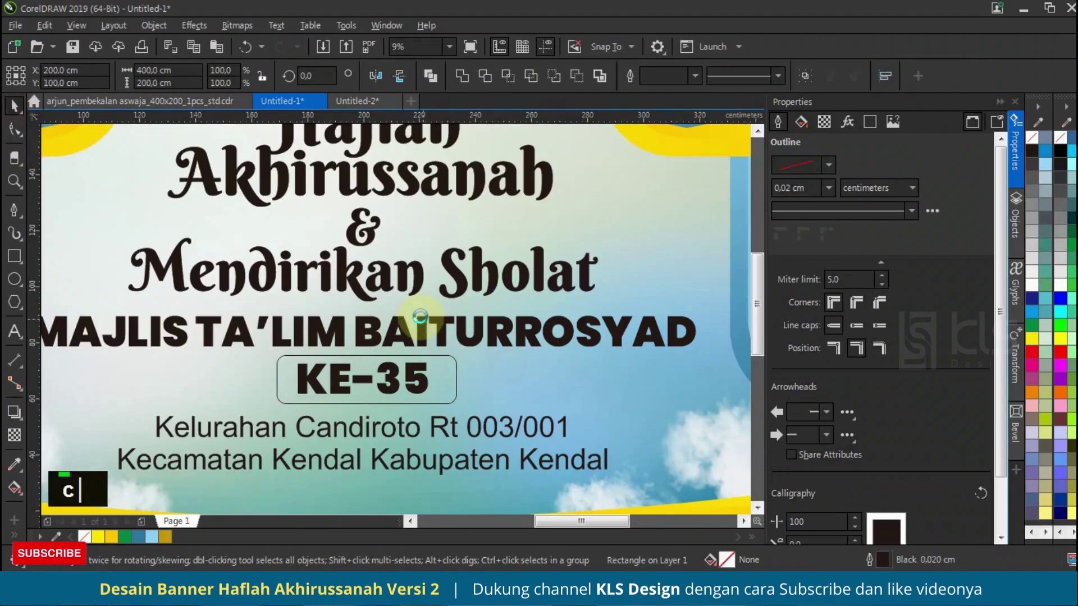
pyautogui.scroll(-2, 421, 312)
# - Fill the KE-35 rectangle with the banner's dark blue, remove its outline and place it behind all the text lines
pyautogui.click(433, 351)
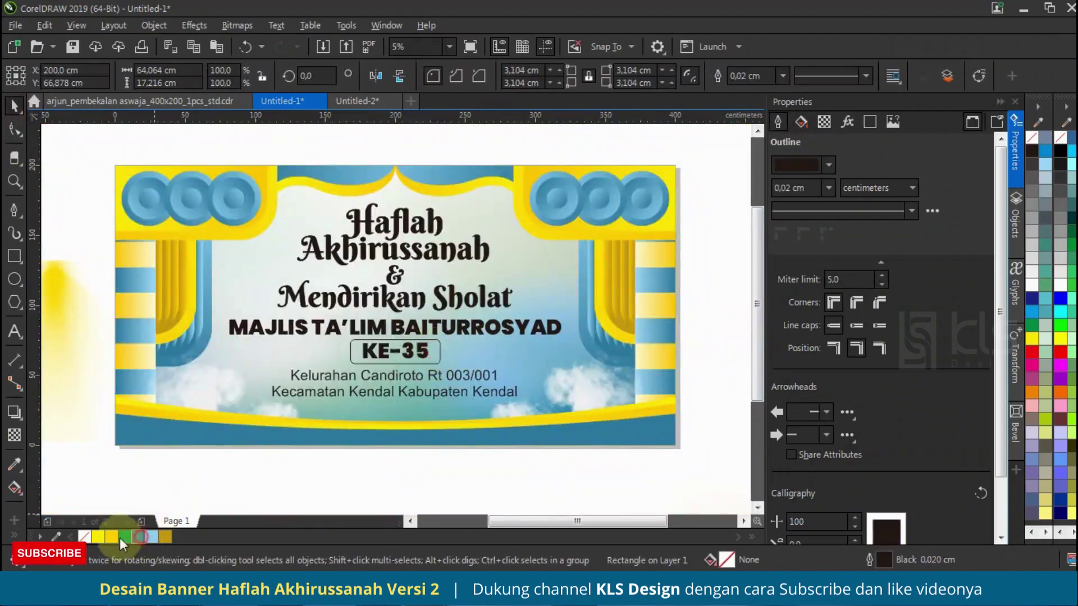
pyautogui.click(138, 537)
pyautogui.rightClick(84, 537)
pyautogui.click(1017, 225)
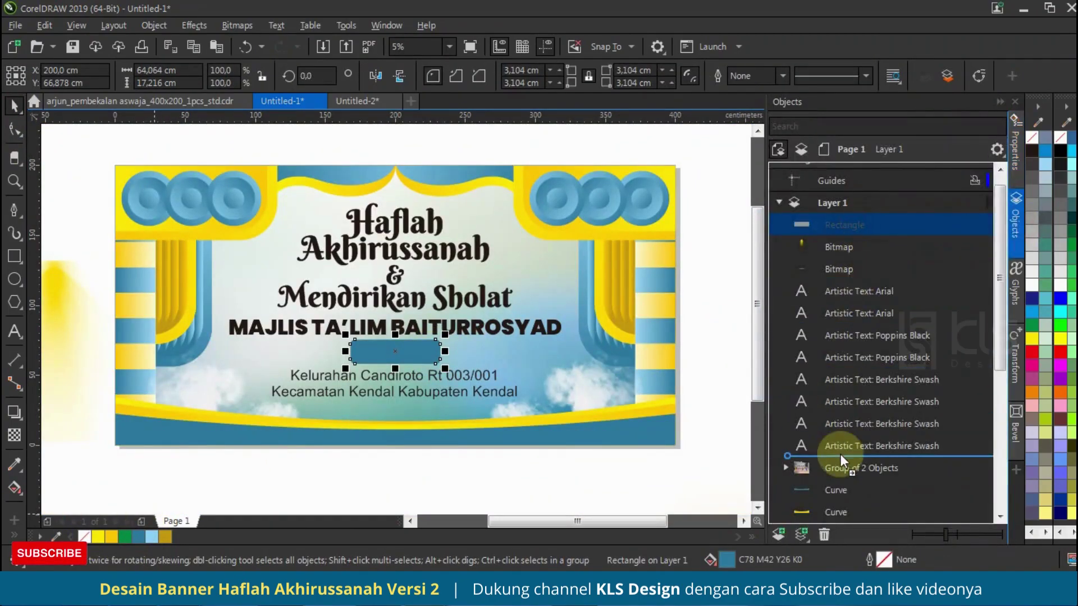
pyautogui.moveTo(842, 459); pyautogui.dragTo(842, 459)
# - Give the KE-35 rectangle an elliptical fountain fill with dark blue edges and a light blue centre
pyautogui.click(14, 488)
pyautogui.click(61, 76)
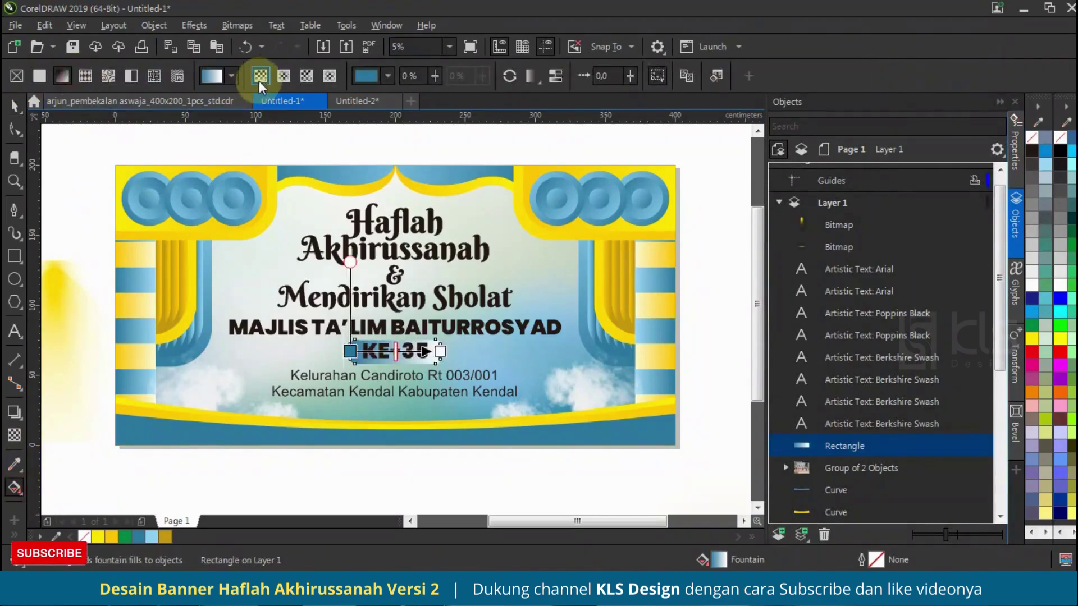
pyautogui.click(396, 352)
pyautogui.click(151, 537)
pyautogui.click(308, 454)
pyautogui.click(12, 106)
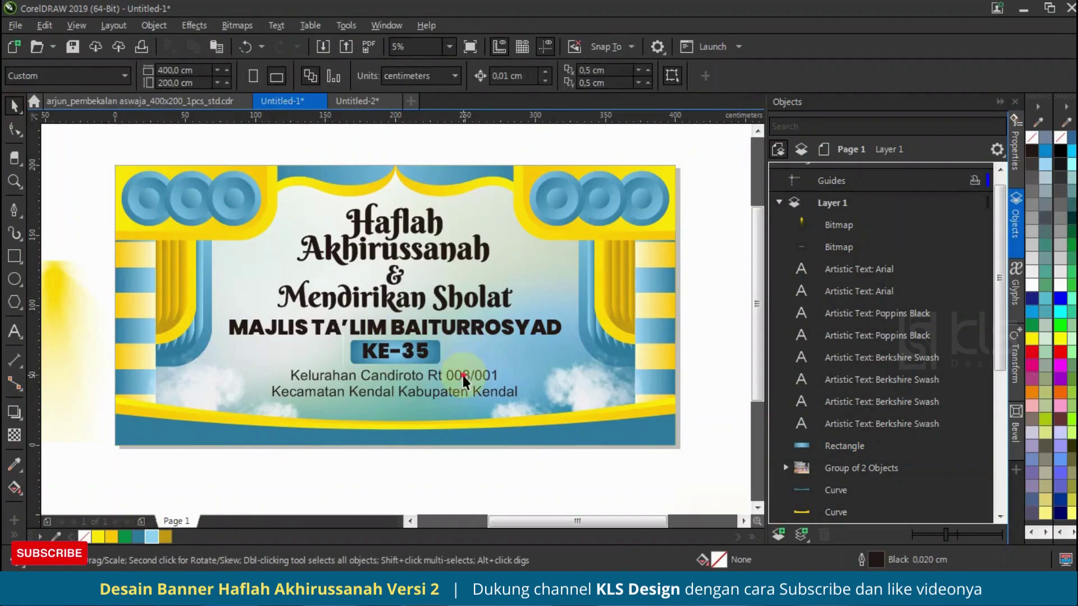
# - Correct Rt to RT in the first address line
pyautogui.click(464, 377)
pyautogui.scroll(3, 463, 380)
pyautogui.doubleClick(468, 400)
pyautogui.press('BackSpace')
pyautogui.press('capslock')
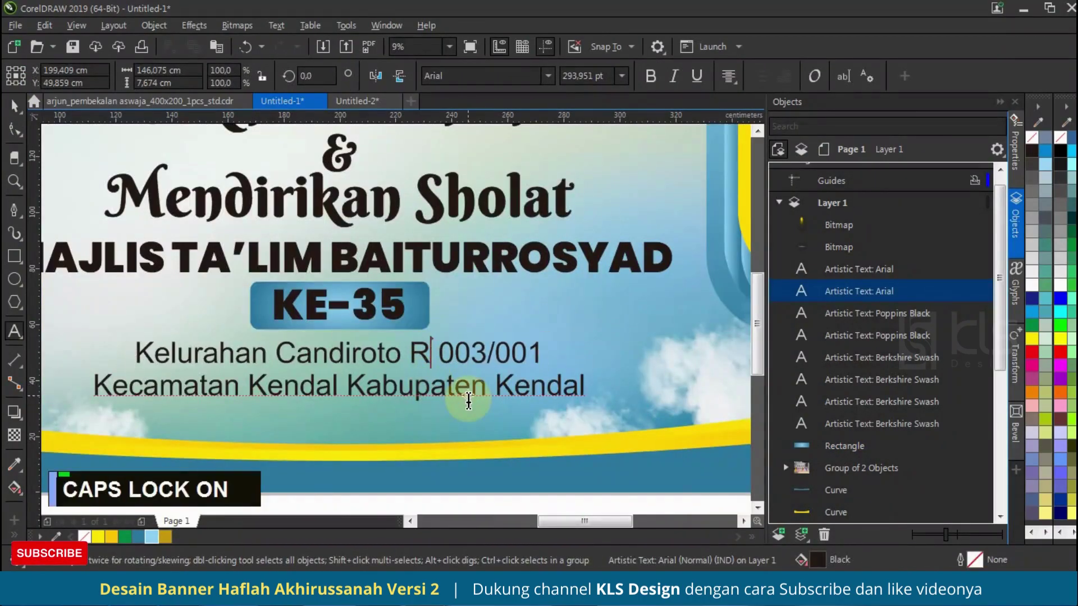
pyautogui.write('T')
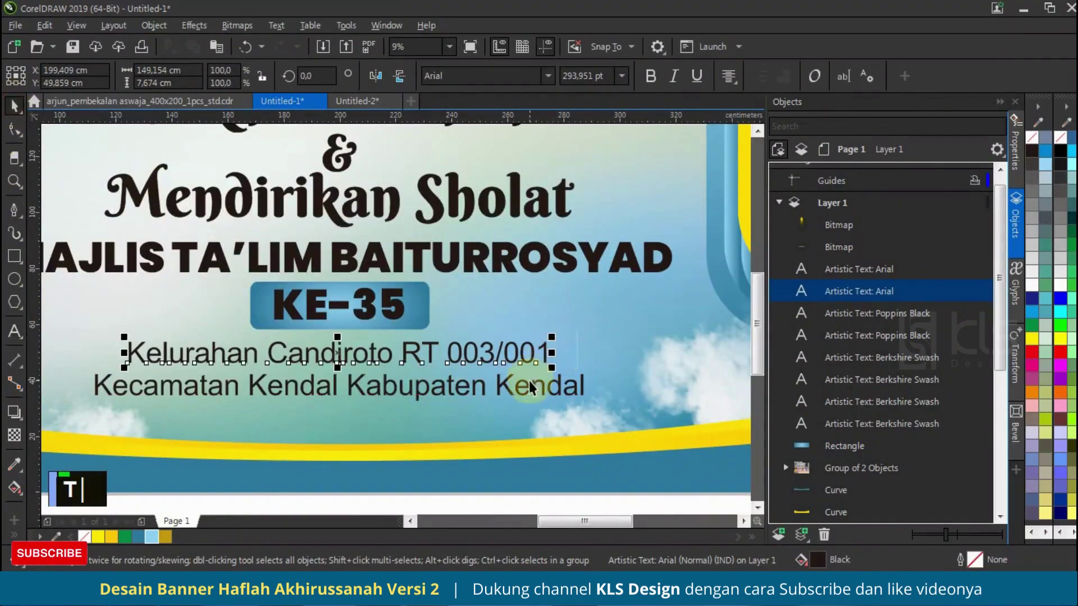
# - Set both address lines in Poppins SemiBold after previewing other fonts
pyautogui.scroll(-2, 484, 392)
pyautogui.keyDown('shift'); pyautogui.click(483, 388); pyautogui.keyUp('shift')
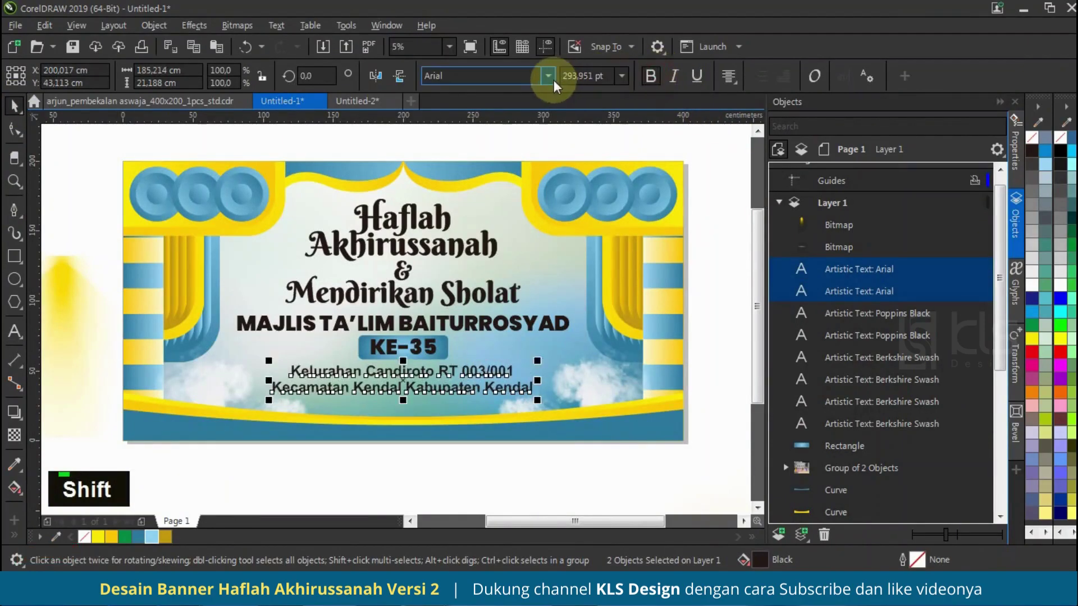
pyautogui.click(548, 76)
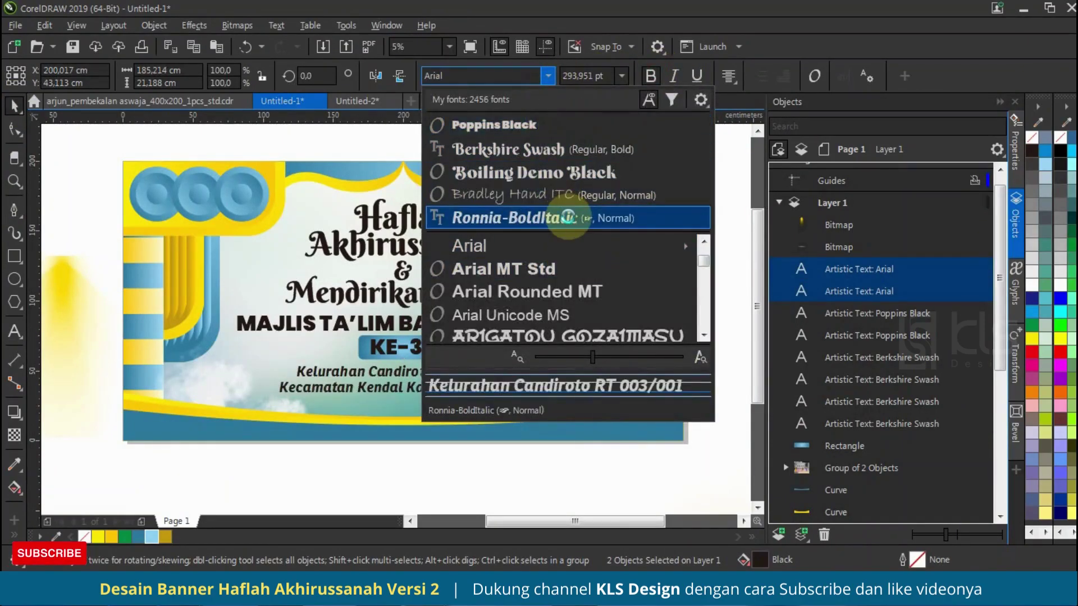
pyautogui.click(565, 77)
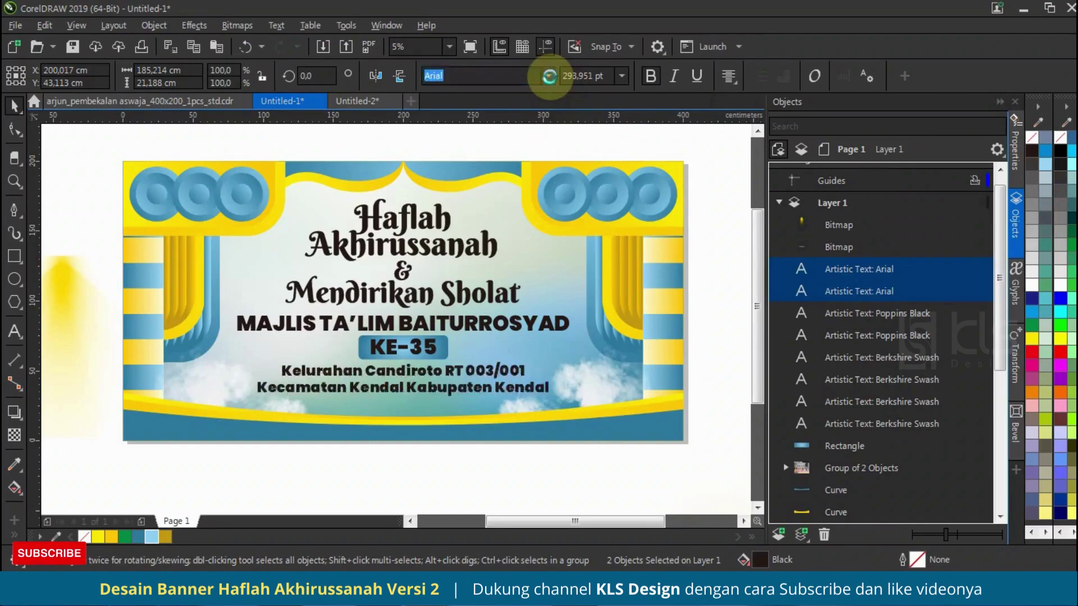
pyautogui.click(548, 76)
pyautogui.moveTo(689, 248)
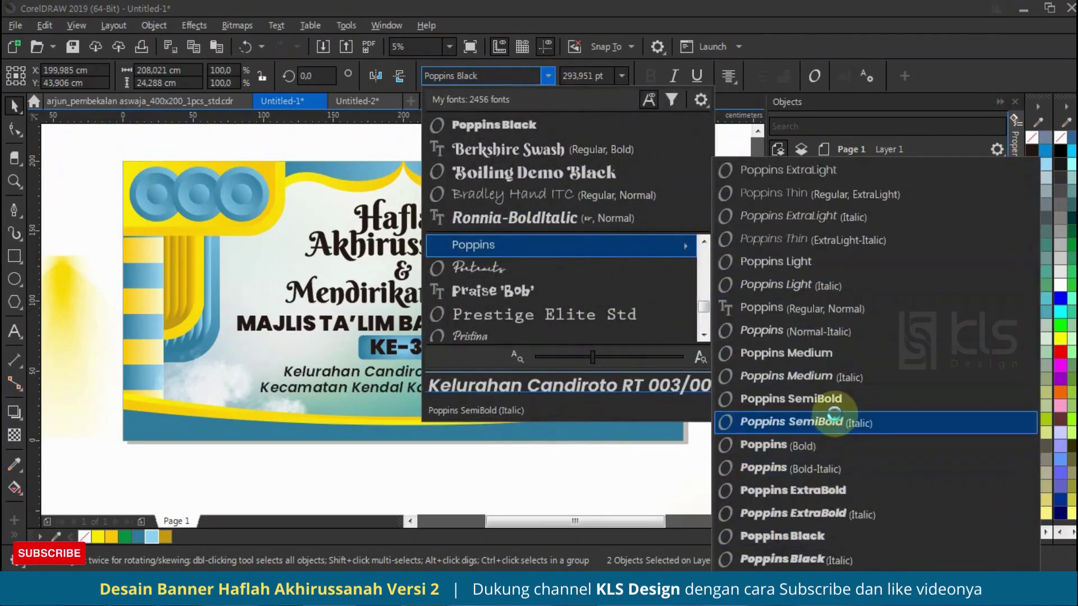
pyautogui.click(800, 399)
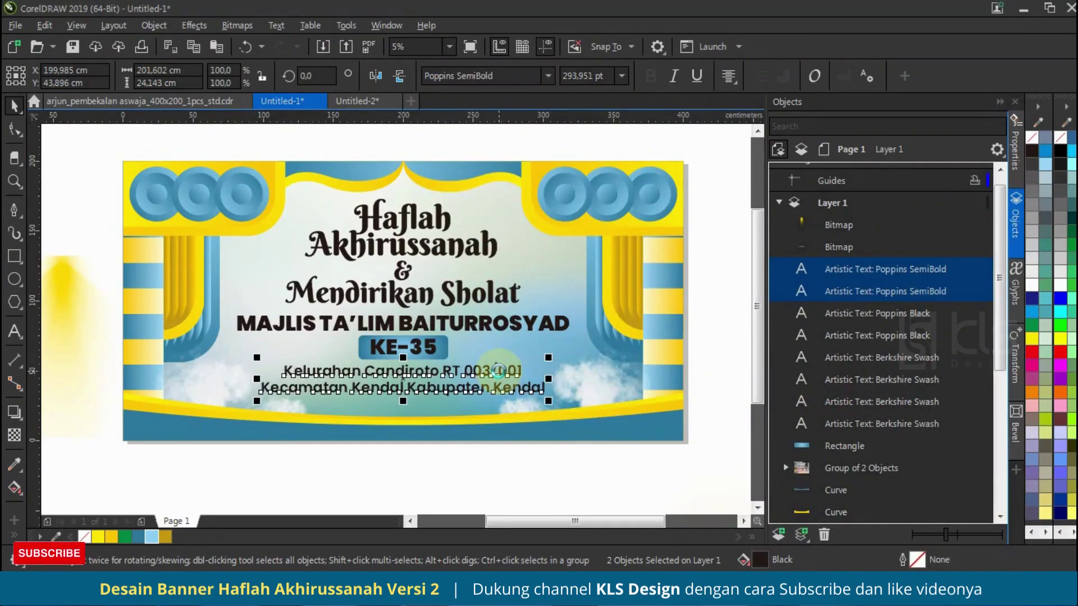
# - Move the KE-35 text together with its rounded rectangle about 2 cm down
pyautogui.moveTo(337, 366); pyautogui.dragTo(339, 367)
pyautogui.scroll(2, 424, 353)
pyautogui.moveTo(431, 347); pyautogui.dragTo(433, 359)
pyautogui.scroll(-1, 443, 391)
pyautogui.click(501, 374)
# - Give the rounded rectangle behind the KE-35 text a yellow outline 2 cm wide, placed behind the fill
pyautogui.click(476, 379)
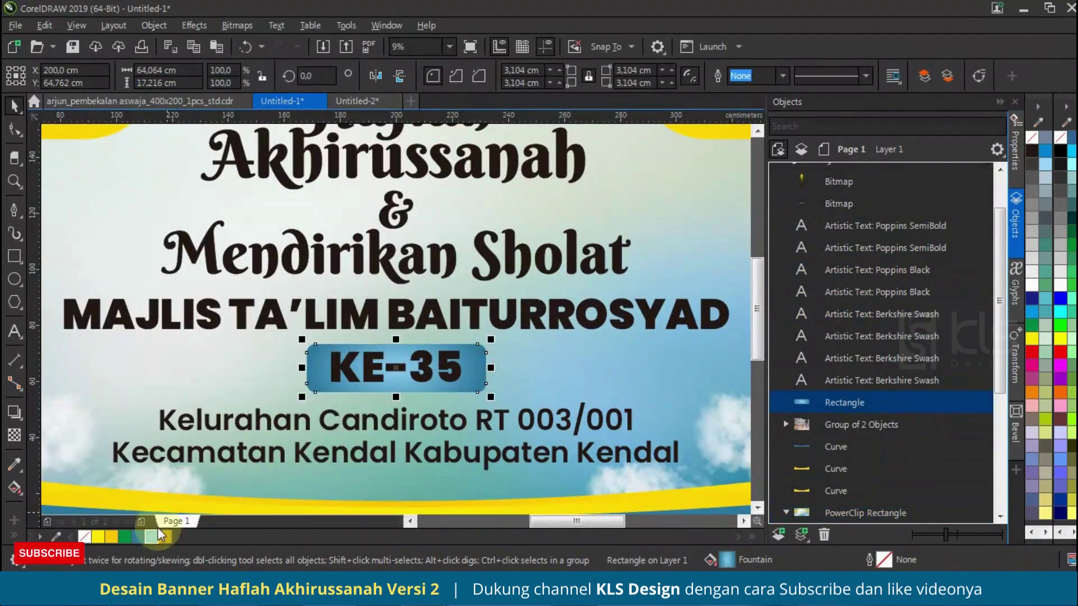
pyautogui.press('F12')
pyautogui.click(440, 234)
pyautogui.click(416, 413)
pyautogui.moveTo(457, 188); pyautogui.dragTo(682, 234)
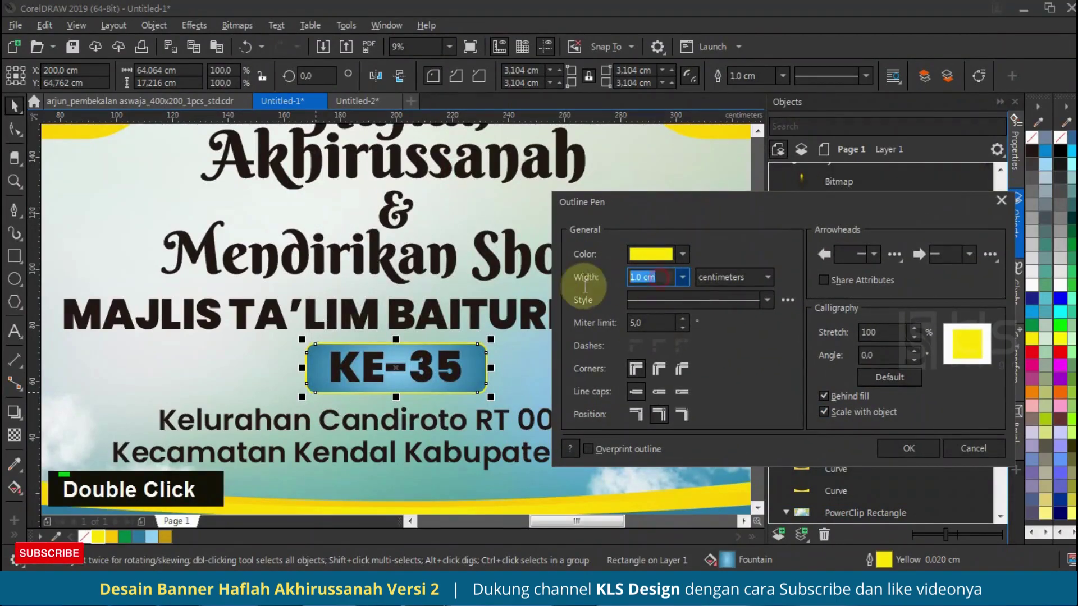
pyautogui.write('2')
pyautogui.press('Tab')
pyautogui.click(906, 448)
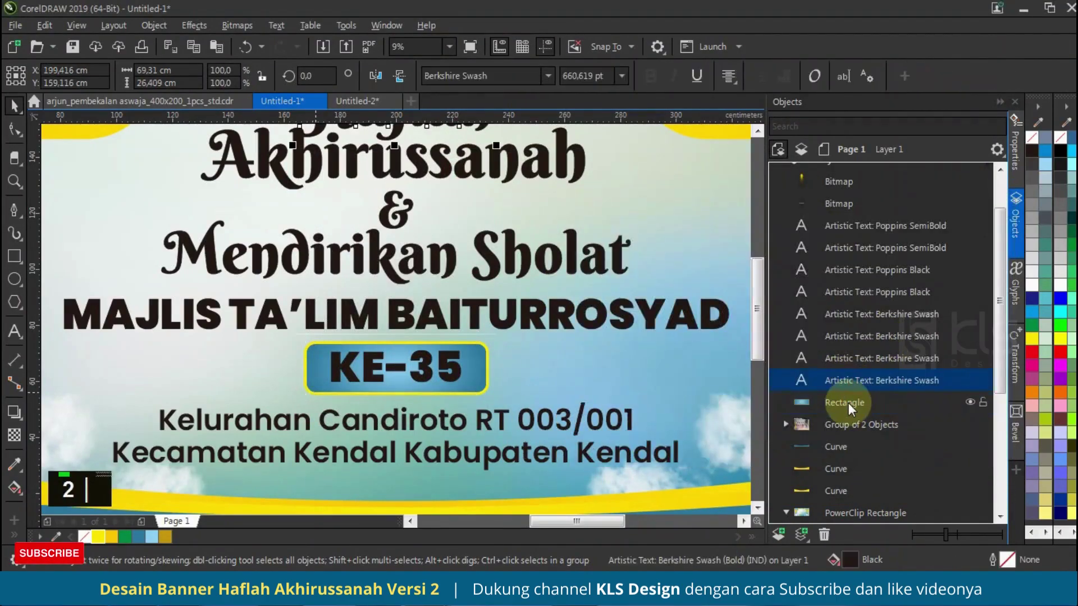
# - Convert the KE-35 rectangle's outline to a separate object
pyautogui.doubleClick(848, 403)
pyautogui.click(154, 25)
pyautogui.click(250, 432)
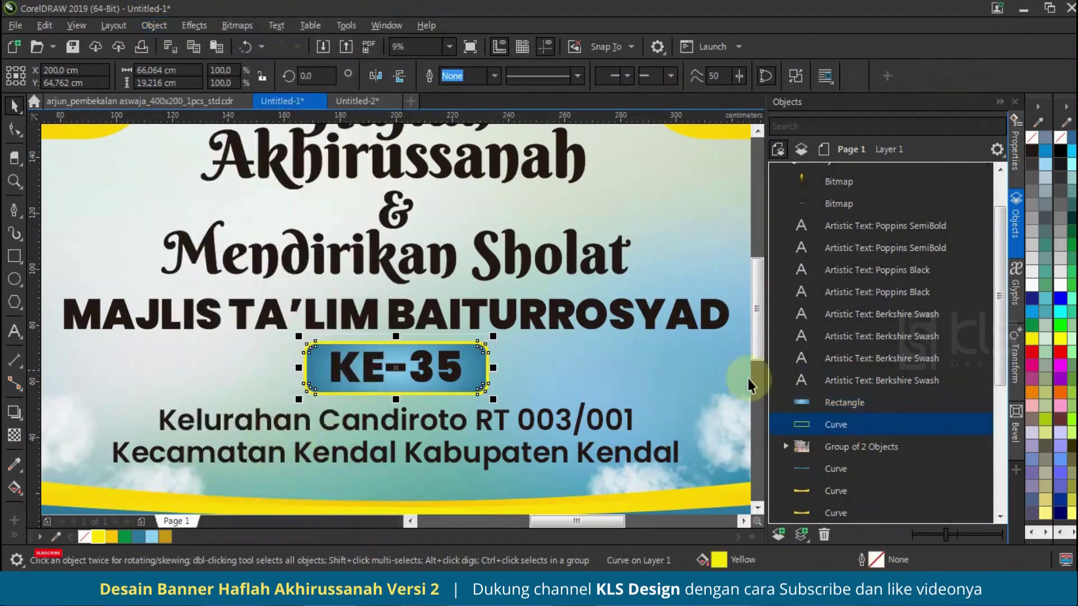
# - Give the KE-35 rectangle's border curve an elliptical fountain fill with a yellow centre and golden-yellow edges
pyautogui.click(14, 488)
pyautogui.click(59, 76)
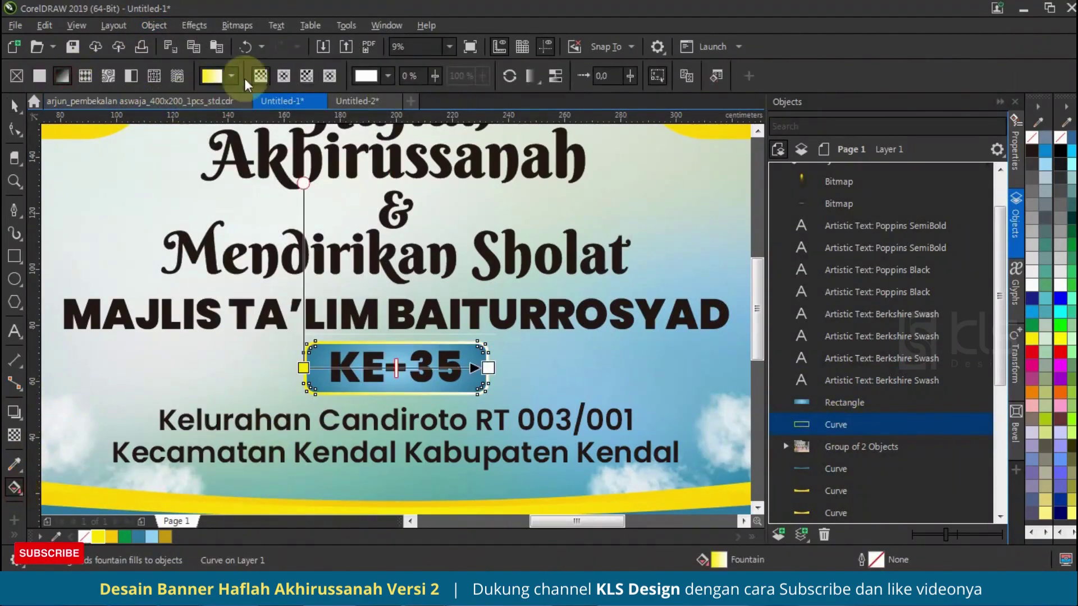
pyautogui.click(287, 75)
pyautogui.moveTo(396, 340); pyautogui.dragTo(398, 313)
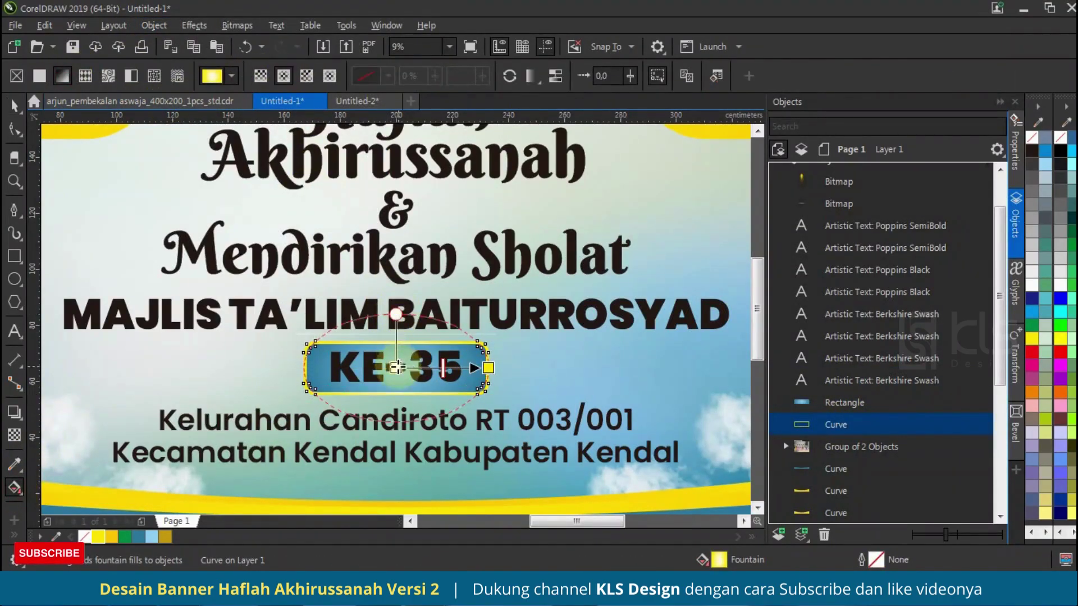
pyautogui.click(395, 367)
pyautogui.click(489, 368)
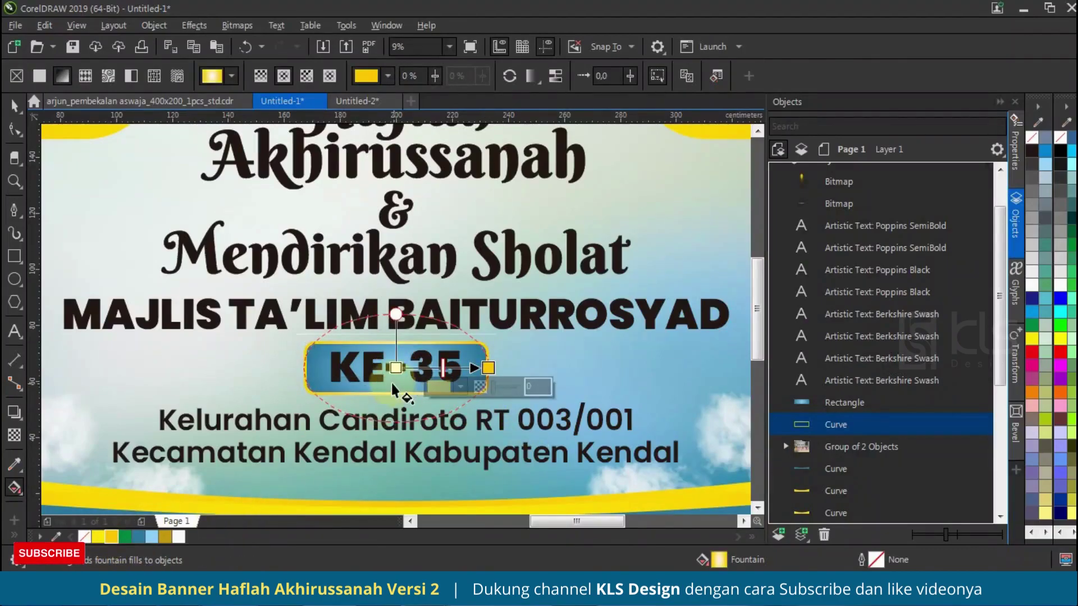
pyautogui.press('space')
pyautogui.click(383, 336)
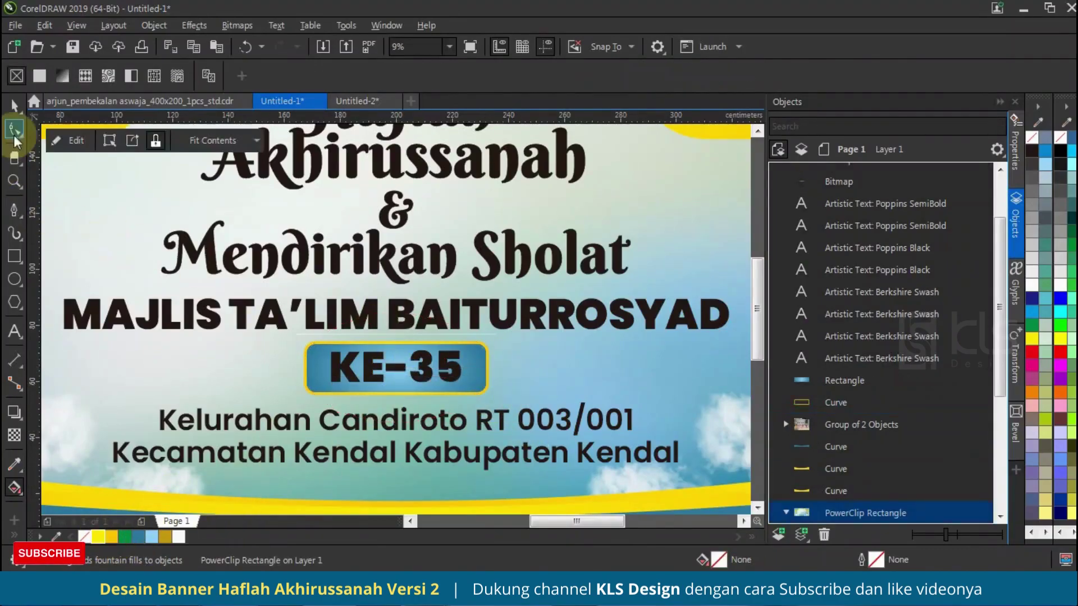
# - Fill the KE-35 text with an elliptical fountain fill running from a yellow centre to golden-yellow C0 M24 Y95 K0 edges
pyautogui.scroll(-3, 382, 336)
pyautogui.click(395, 364)
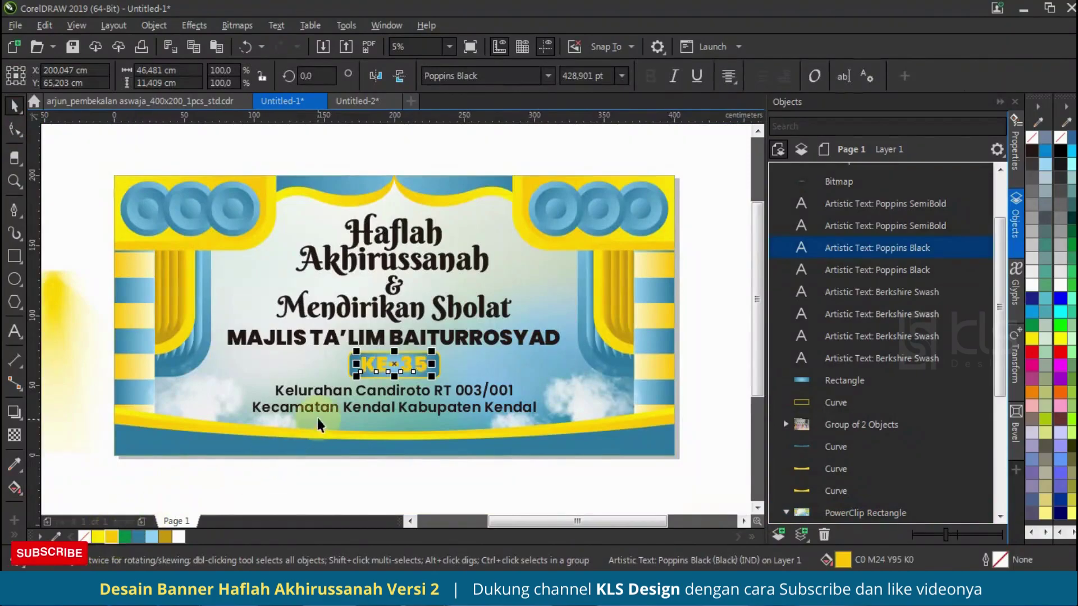
pyautogui.scroll(3, 393, 359)
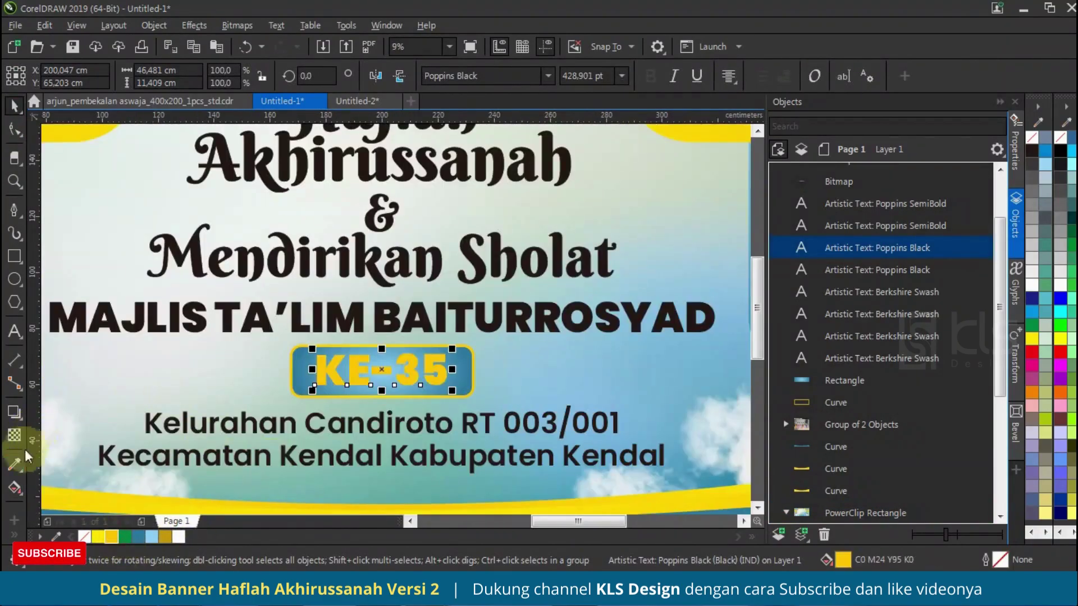
pyautogui.click(15, 487)
pyautogui.click(62, 76)
pyautogui.click(379, 367)
pyautogui.click(99, 536)
pyautogui.moveTo(381, 354); pyautogui.dragTo(381, 344)
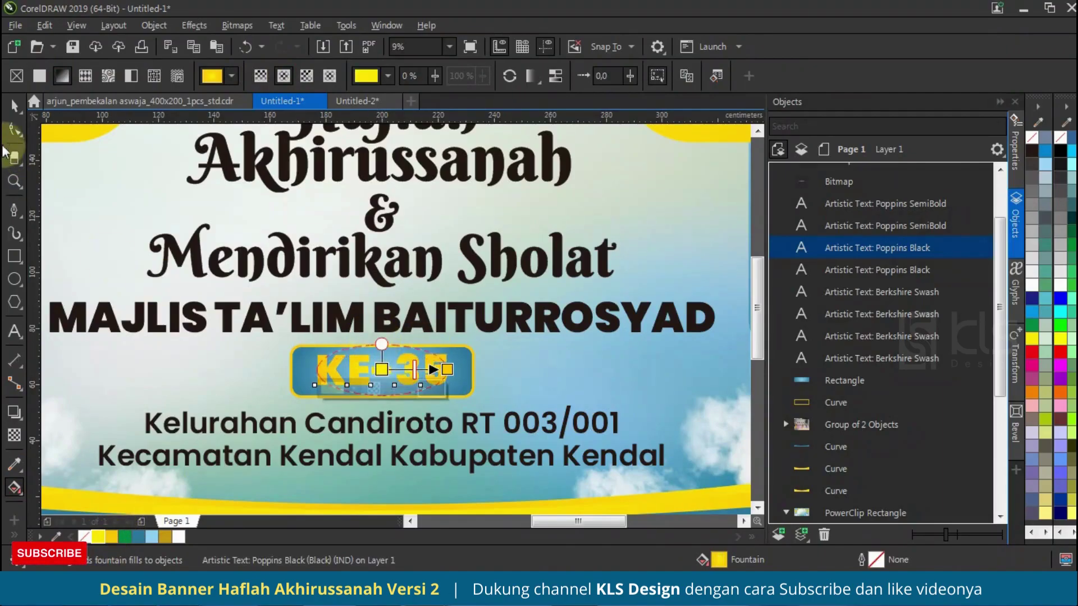
pyautogui.click(14, 105)
# - Add a Flat Bottom Right preset drop shadow to the KE-35 text and set its colour to black
pyautogui.scroll(3, 409, 368)
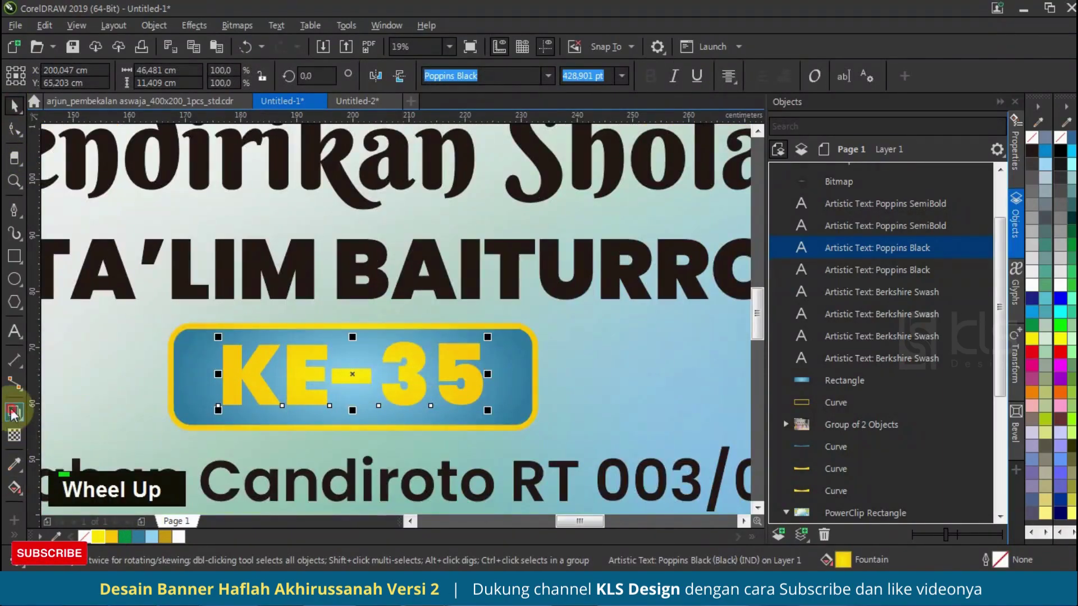
pyautogui.click(14, 412)
pyautogui.click(42, 76)
pyautogui.click(34, 116)
pyautogui.click(175, 76)
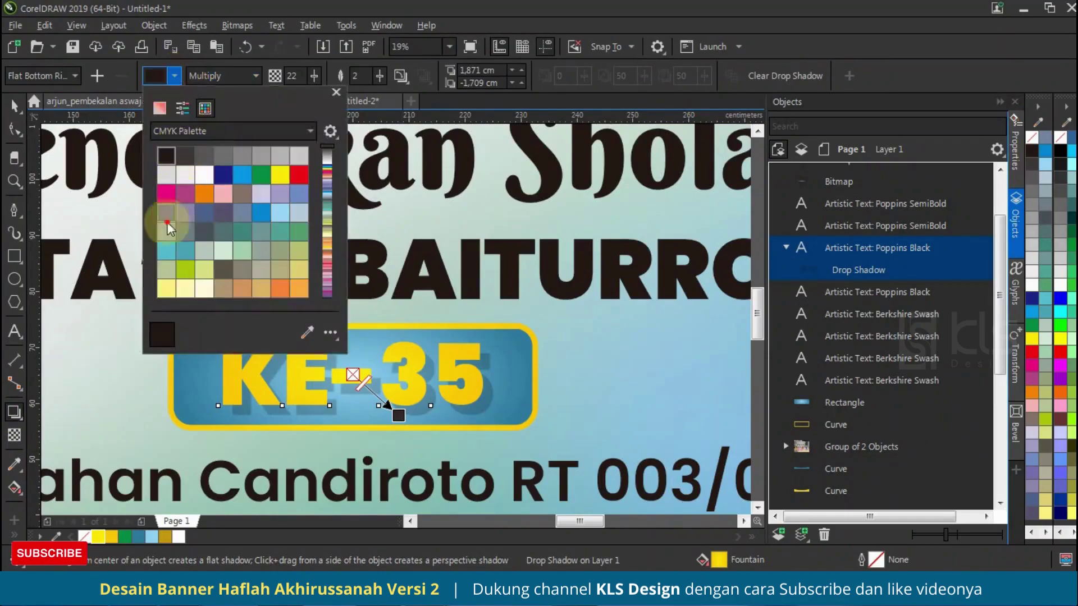
pyautogui.doubleClick(160, 108)
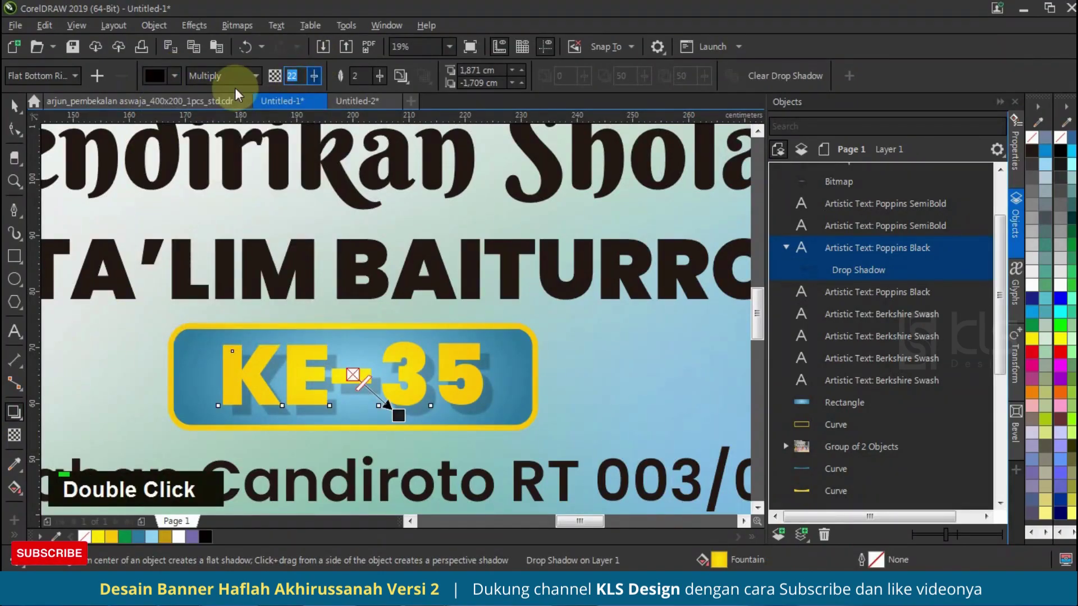
# - Set the KE-35 shadow's opacity to 30 and feathering to 10, and shorten its offset to about 0.92 cm and -0.875 cm
pyautogui.write('30')
pyautogui.press('Tab')
pyautogui.write('10')
pyautogui.press('Tab')
pyautogui.scroll(1, 404, 421)
pyautogui.moveTo(400, 412); pyautogui.dragTo(383, 387)
pyautogui.scroll(-1, 408, 412)
pyautogui.scroll(-1, 409, 414)
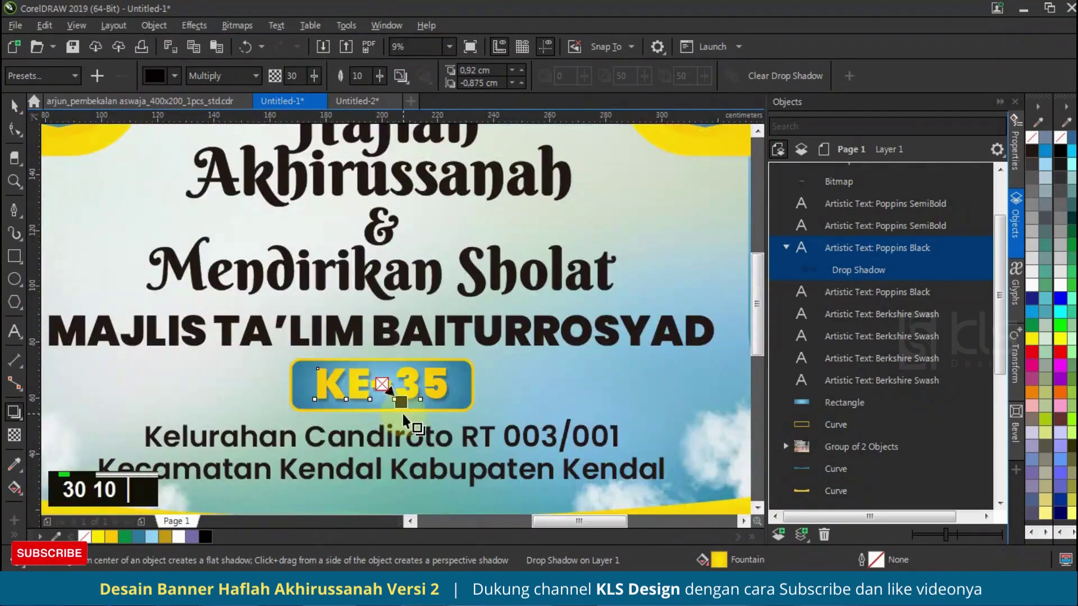
pyautogui.click(14, 104)
# - Copy the KE-35 text's golden fountain fill to the Haflah heading texts, the ampersand and MAJLIS TA'LIM BAITURROSYAD
pyautogui.scroll(-1, 419, 366)
pyautogui.click(872, 247)
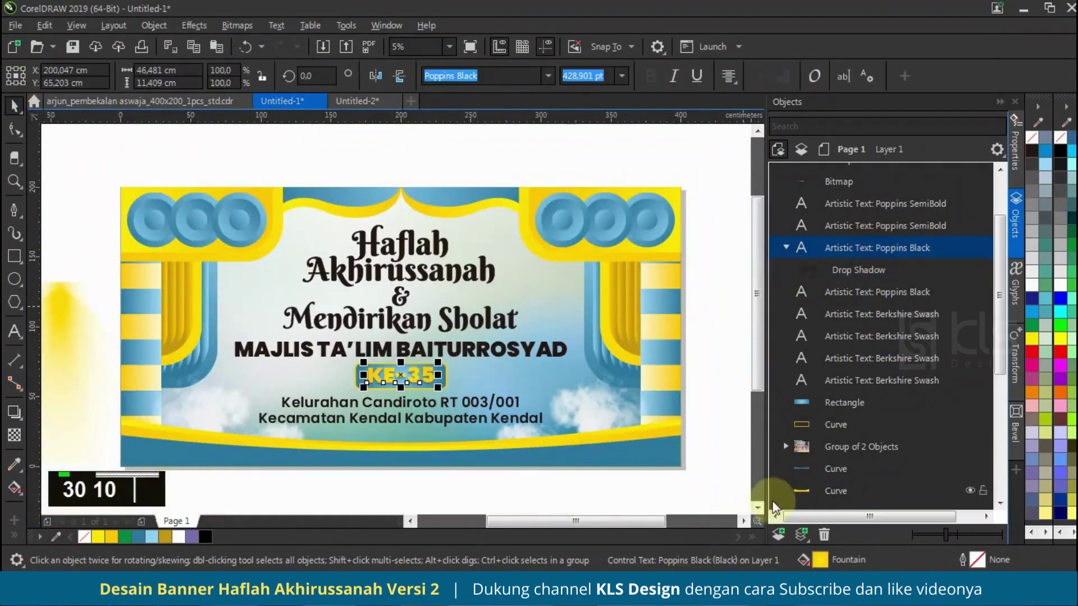
pyautogui.moveTo(447, 253); pyautogui.dragTo(444, 251)
pyautogui.moveTo(820, 560); pyautogui.dragTo(660, 408)
pyautogui.moveTo(484, 272); pyautogui.dragTo(484, 273)
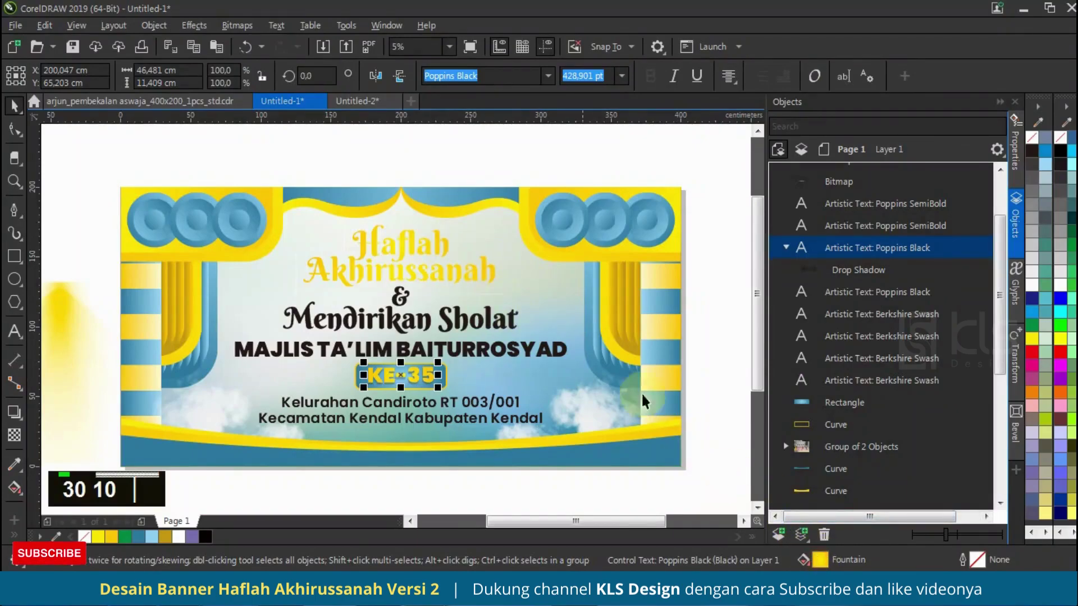
pyautogui.moveTo(819, 559); pyautogui.dragTo(512, 324)
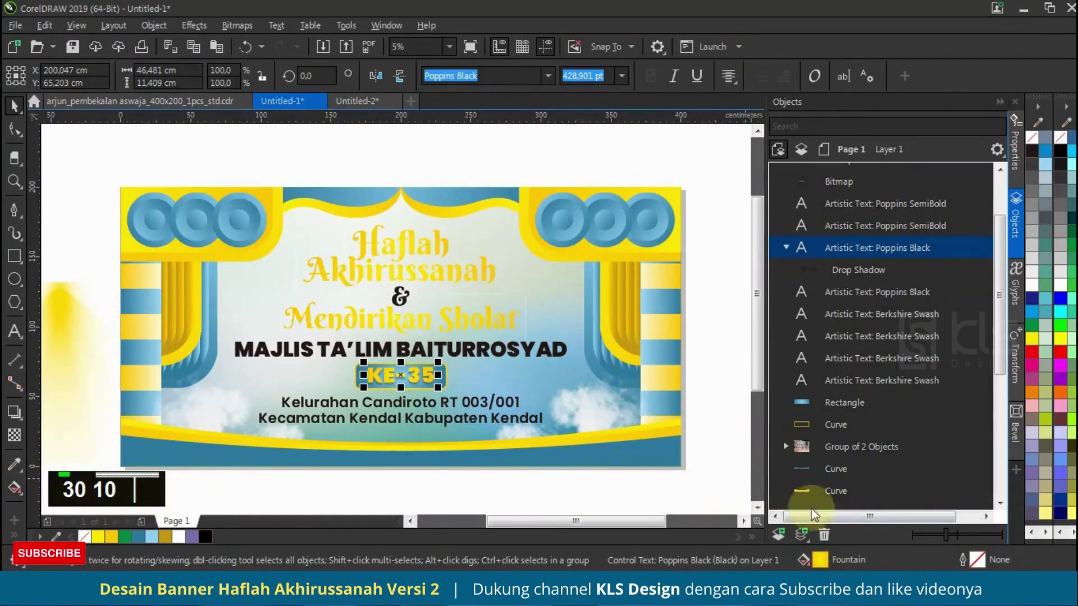
pyautogui.moveTo(676, 433); pyautogui.dragTo(546, 353)
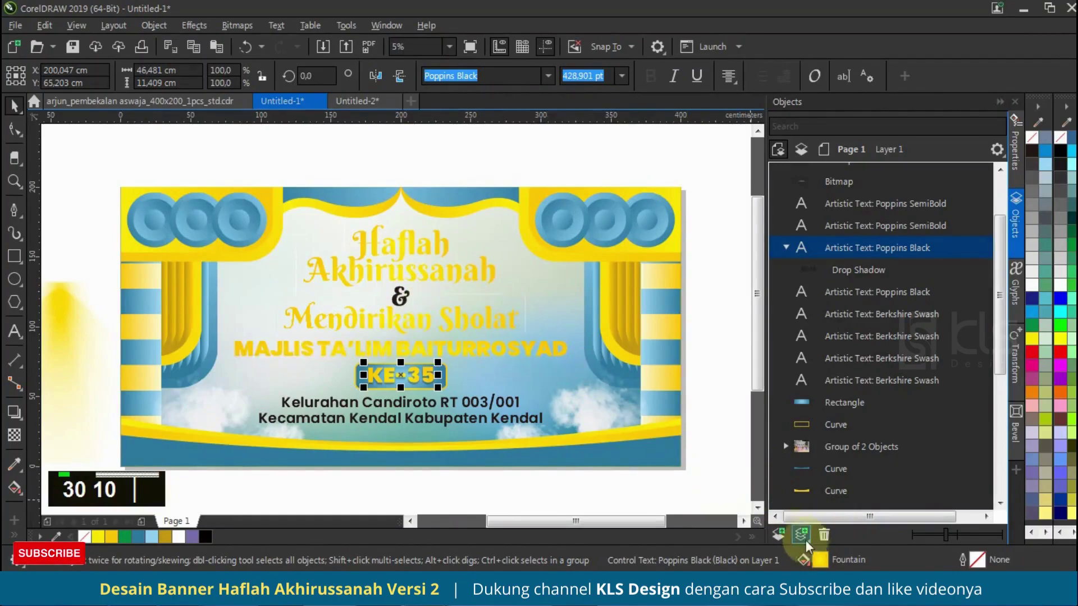
# - Recolour the four Berkshire Swash heading texts solid blue C78 M42 Y26 K0
pyautogui.click(460, 317)
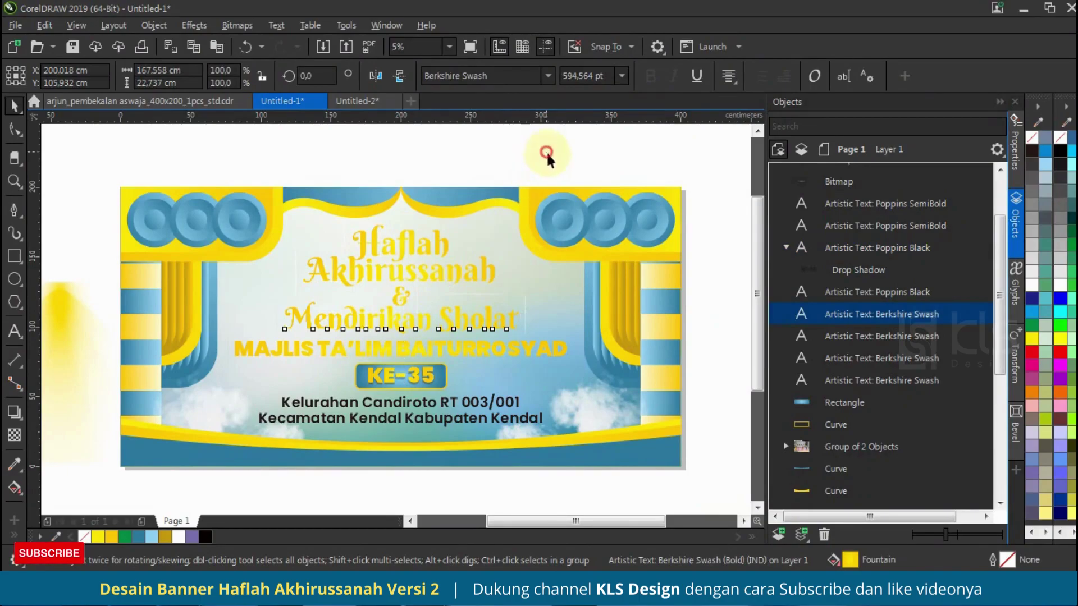
pyautogui.moveTo(267, 334); pyautogui.dragTo(262, 344)
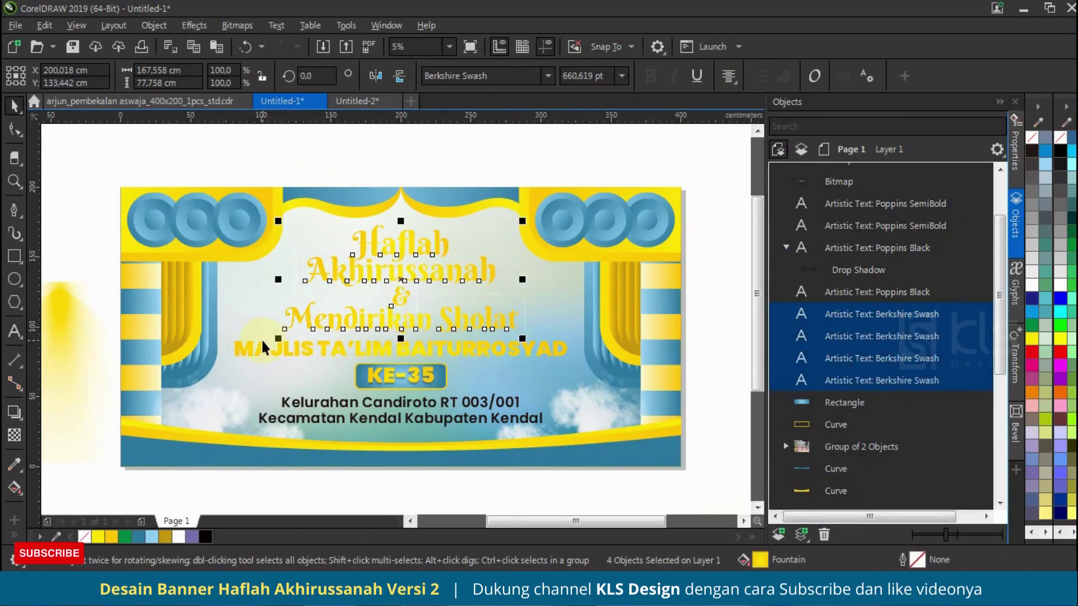
pyautogui.click(138, 537)
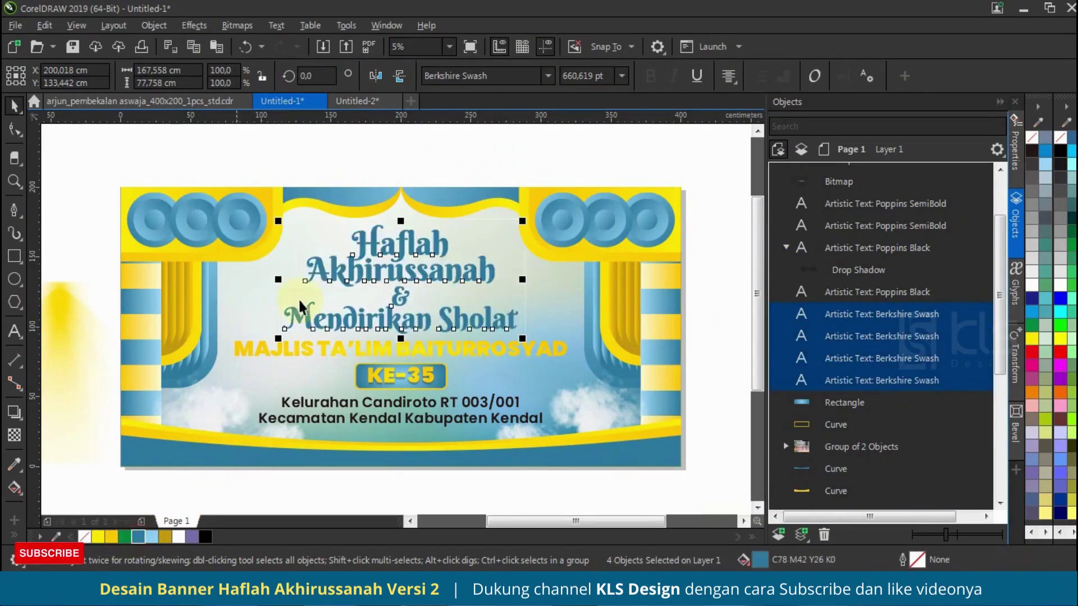
# - Turn the four heading texts' blue into elliptical fountain fills with light blue centres, including the ampersand
pyautogui.click(14, 488)
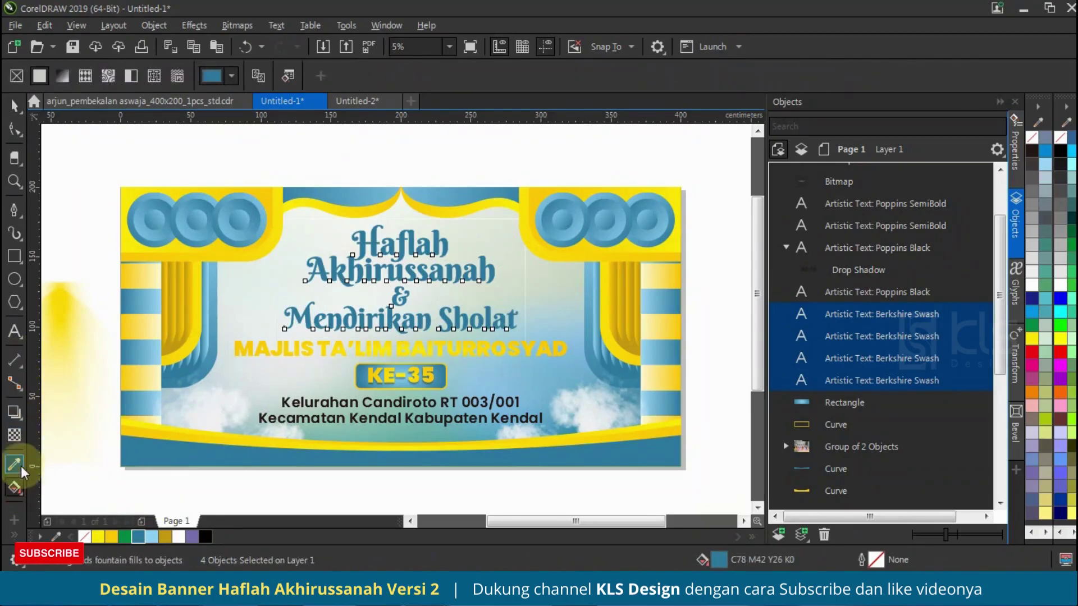
pyautogui.click(62, 75)
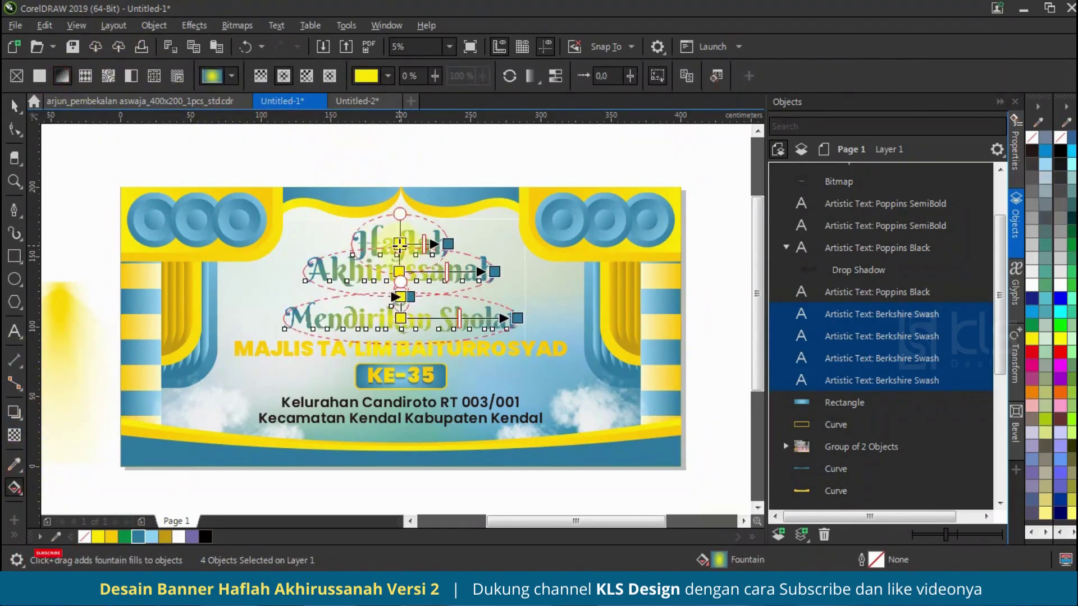
pyautogui.click(232, 77)
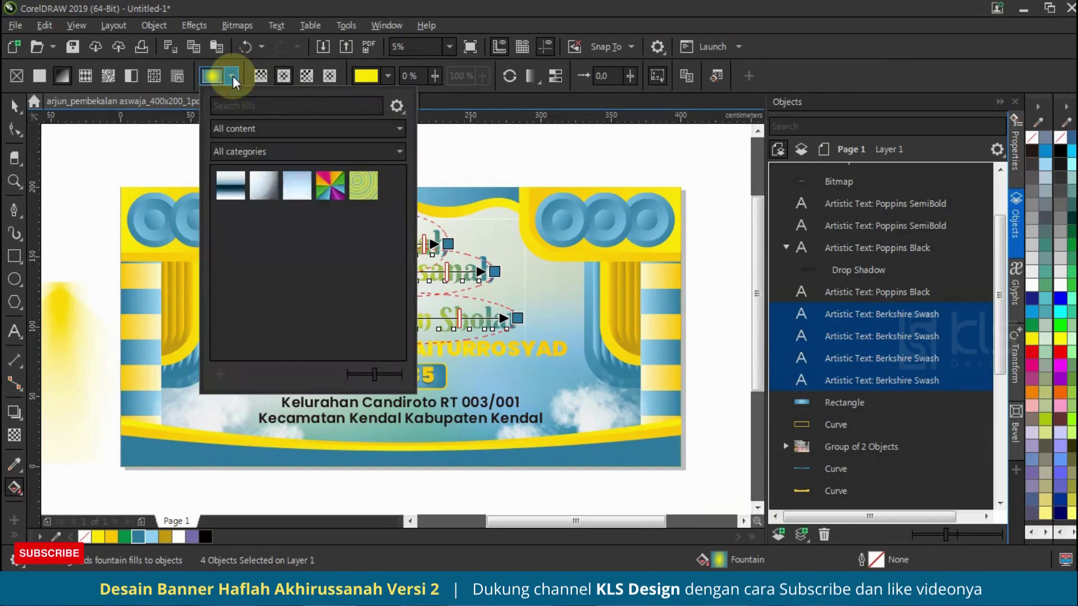
pyautogui.click(232, 78)
pyautogui.click(151, 537)
pyautogui.click(401, 319)
pyautogui.click(151, 537)
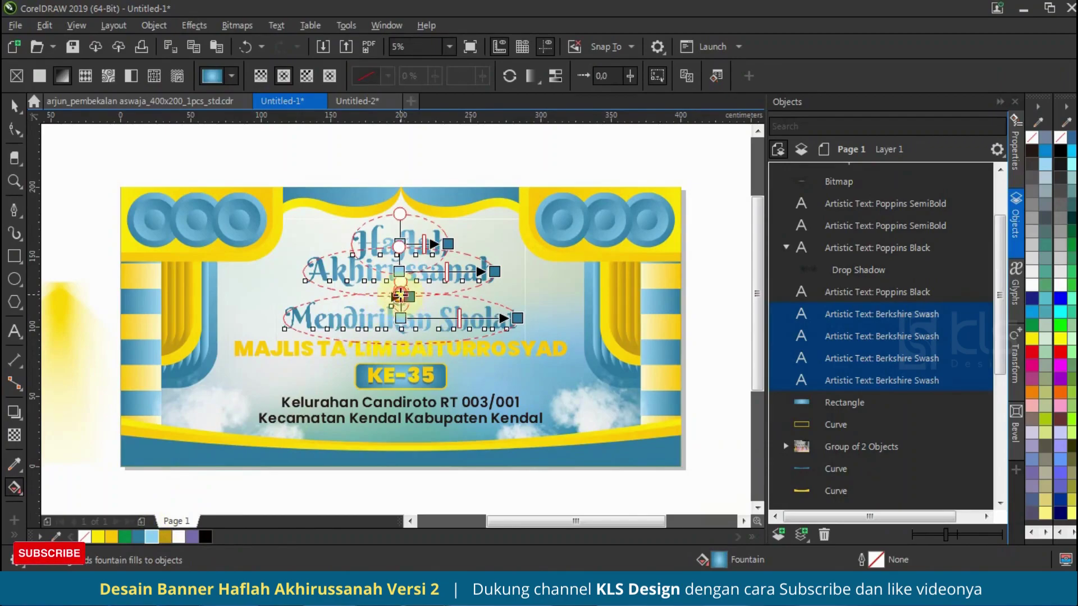
pyautogui.scroll(3, 400, 294)
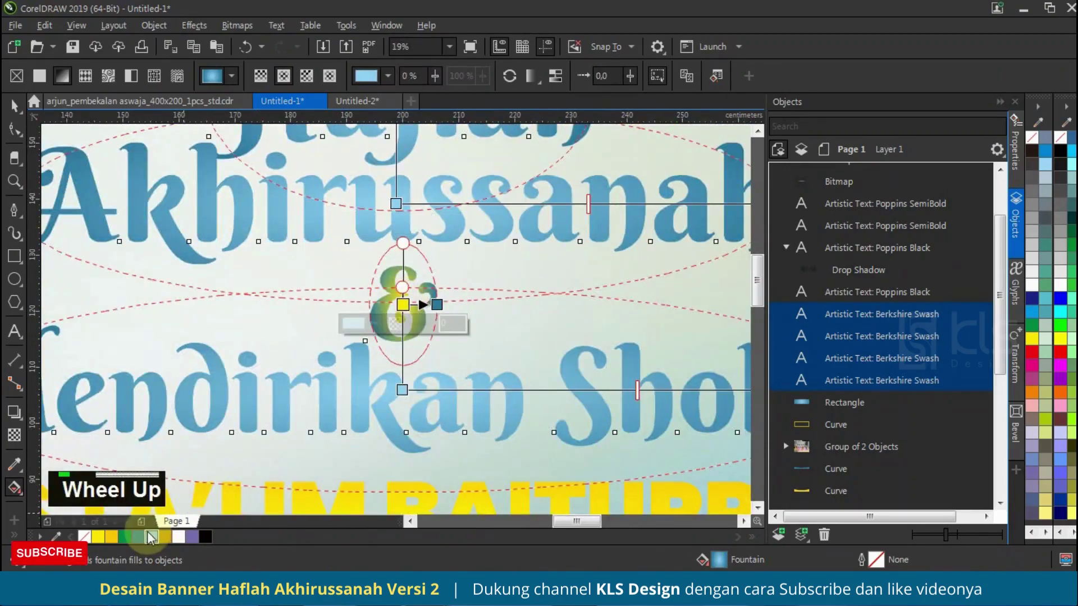
pyautogui.scroll(-3, 418, 297)
pyautogui.click(516, 169)
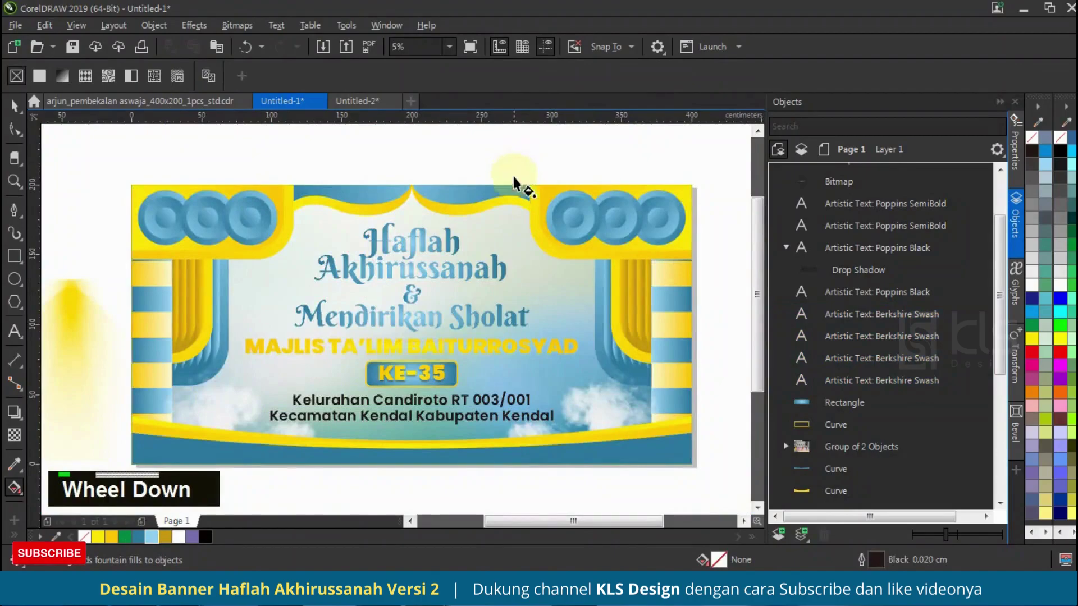
# - Give the four heading texts a 2 cm outline with round corners, placed behind the fill
pyautogui.click(15, 105)
pyautogui.moveTo(546, 151); pyautogui.dragTo(521, 206)
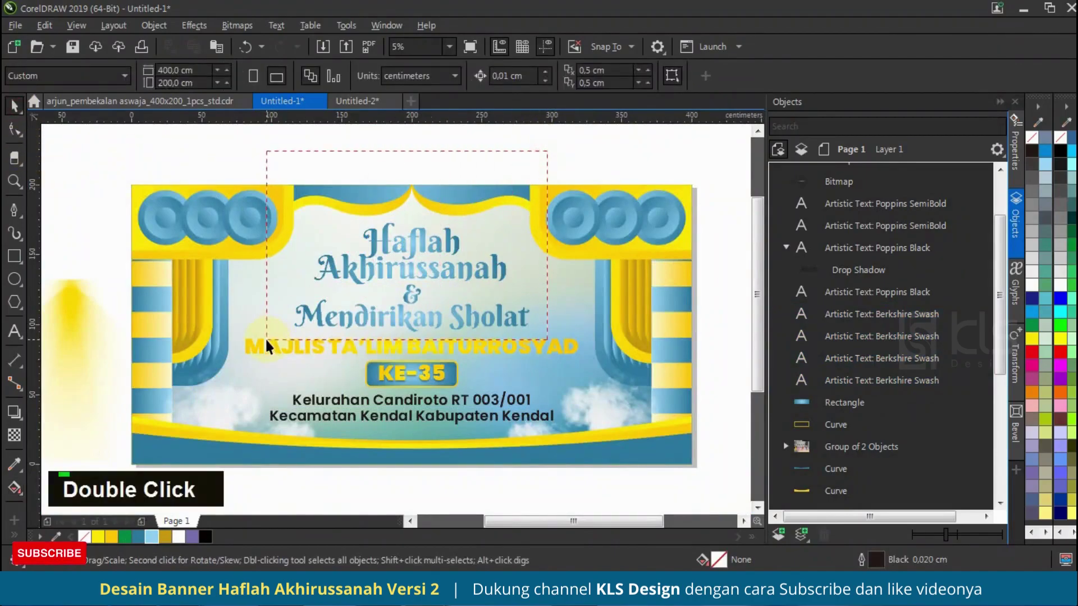
pyautogui.moveTo(266, 345); pyautogui.dragTo(266, 345)
pyautogui.press('F12')
pyautogui.click(640, 235)
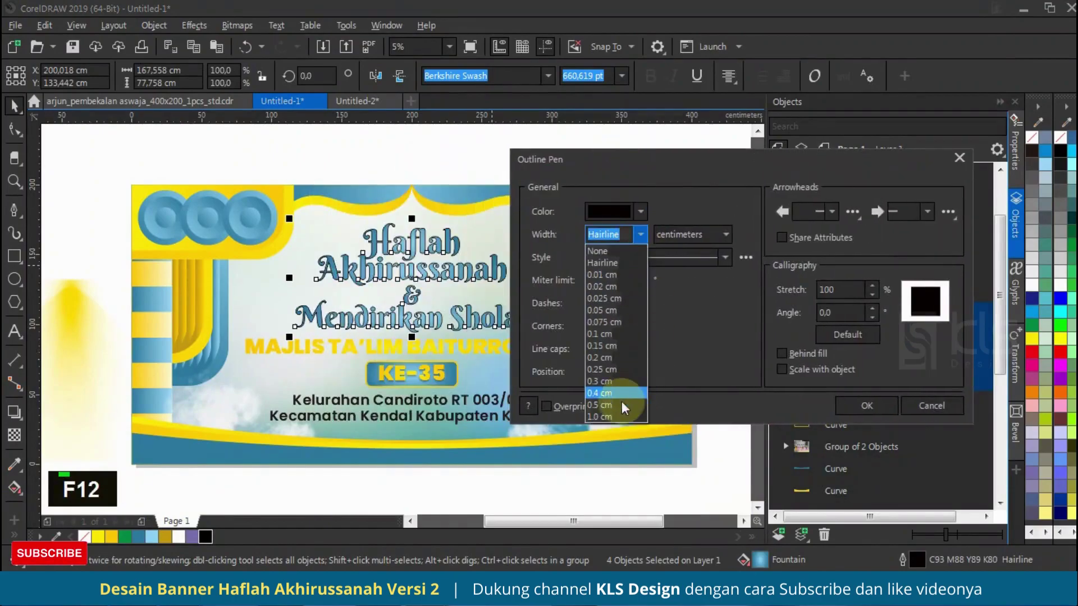
pyautogui.click(612, 396)
pyautogui.click(782, 353)
pyautogui.click(617, 326)
pyautogui.doubleClick(611, 234)
pyautogui.write('2')
pyautogui.press('Tab')
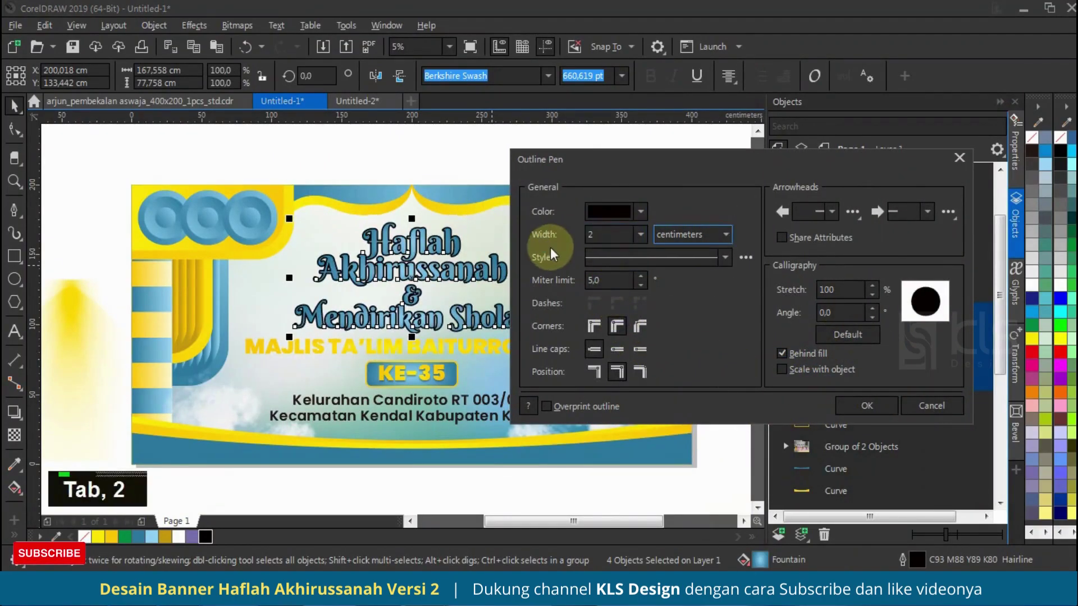
pyautogui.click(865, 404)
# - Colour the heading texts' outline white after trying blue
pyautogui.scroll(2, 422, 275)
pyautogui.rightClick(147, 538)
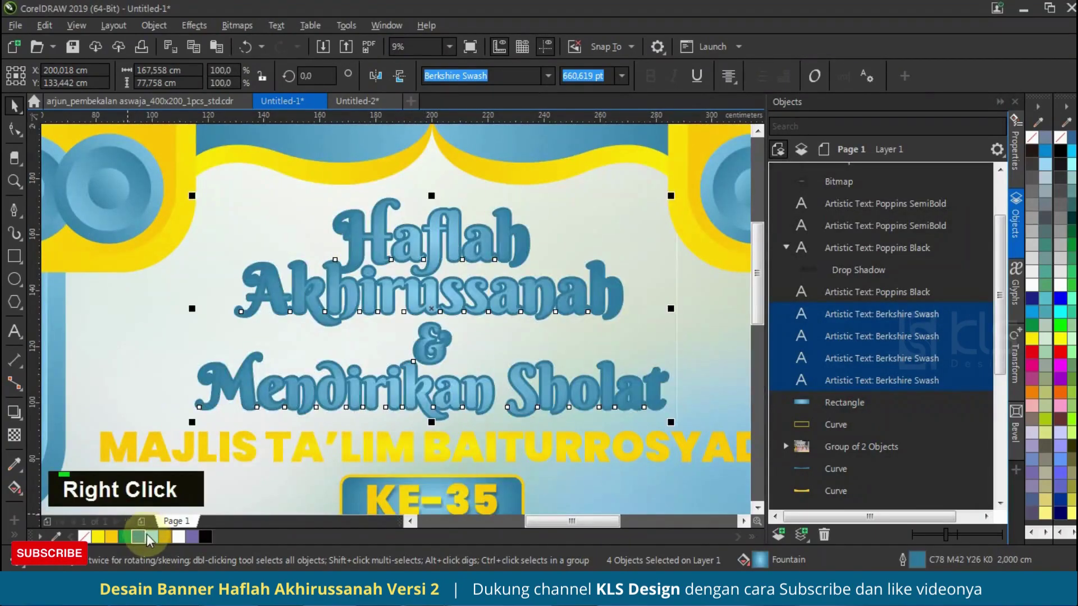
pyautogui.rightClick(179, 537)
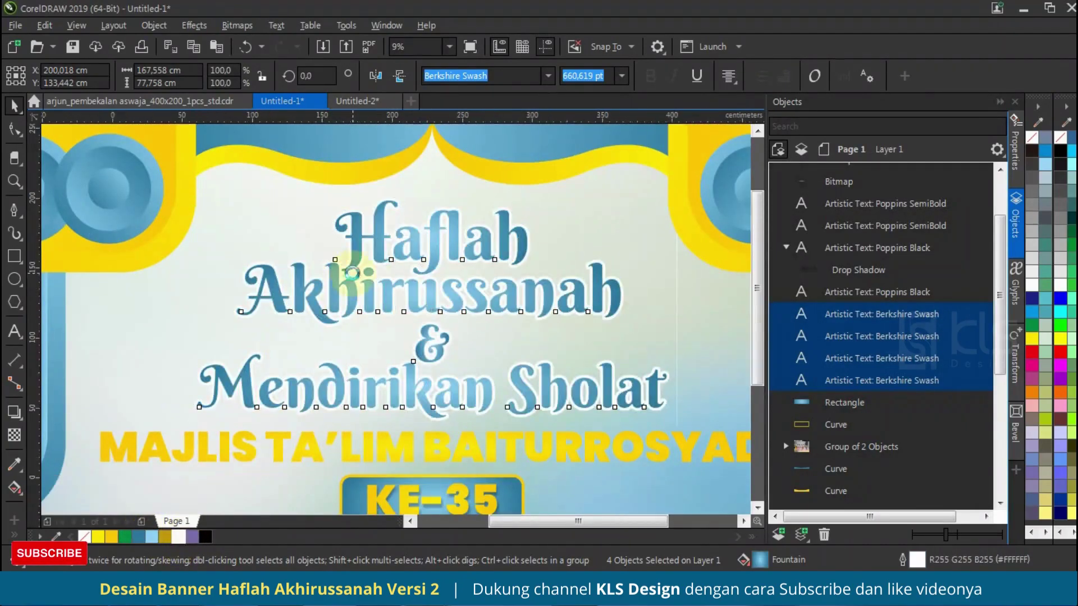
pyautogui.scroll(-2, 406, 330)
pyautogui.scroll(2, 406, 330)
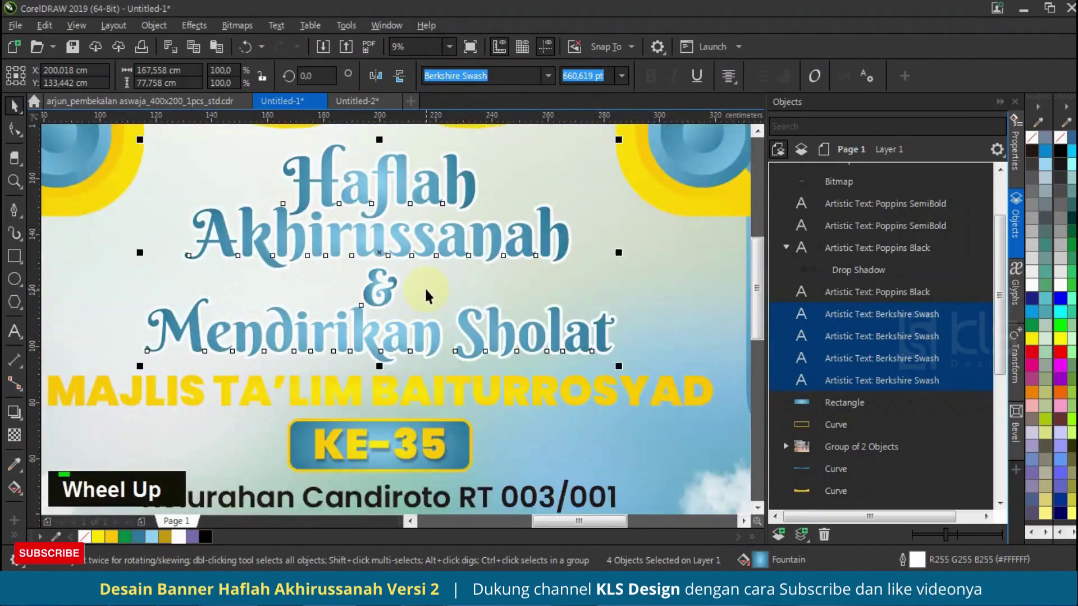
# - Group the four heading texts and apply a black Flat Bottom Right drop shadow to the group
pyautogui.click(14, 412)
pyautogui.hotkey('ctrl', 'g')
pyautogui.click(42, 75)
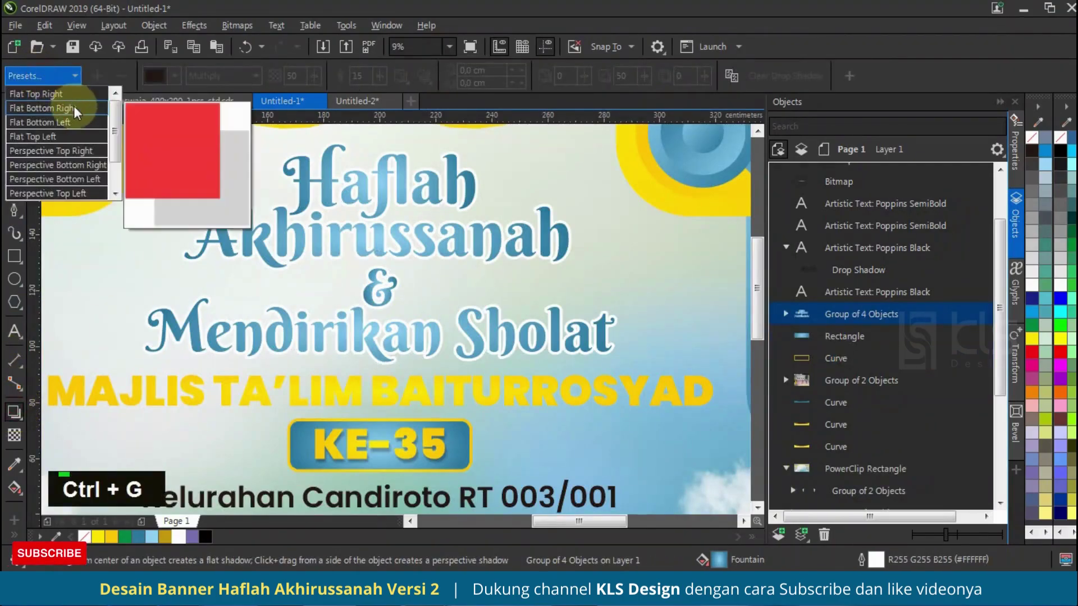
pyautogui.click(39, 113)
pyautogui.click(175, 78)
# - Set the heading group's shadow opacity to 35 and its feathering to 5 after trying 10
pyautogui.doubleClick(292, 76)
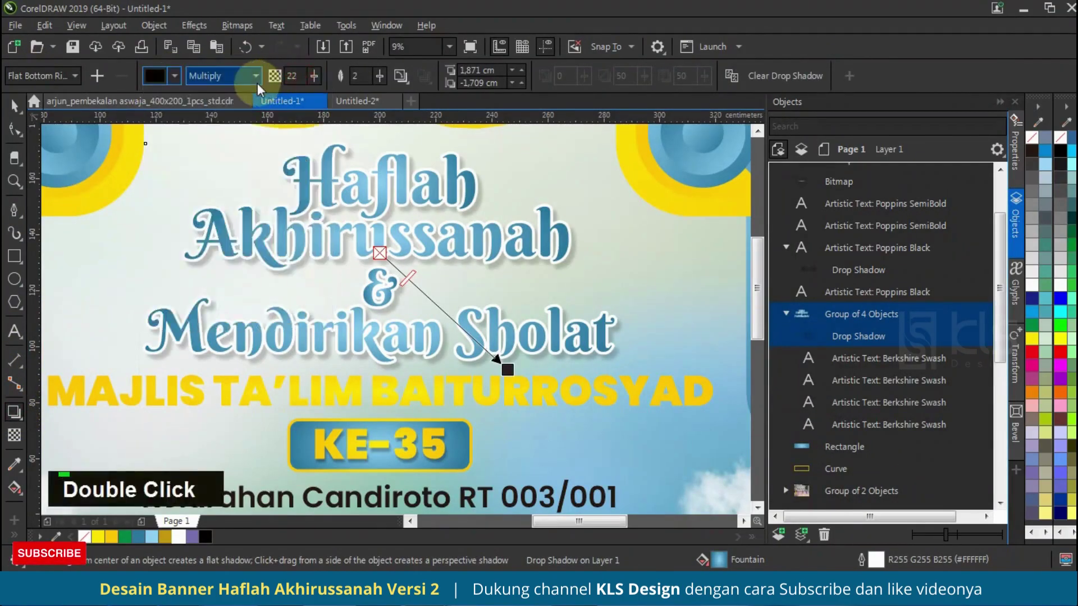
pyautogui.write('35')
pyautogui.press('Tab')
pyautogui.write('10')
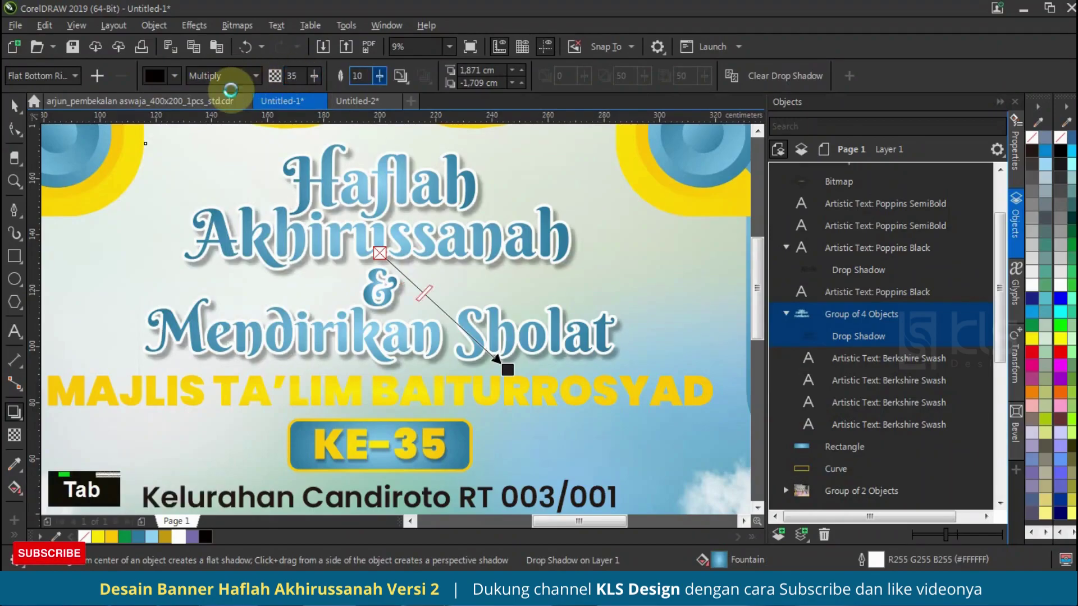
pyautogui.press('Return')
pyautogui.press('Tab')
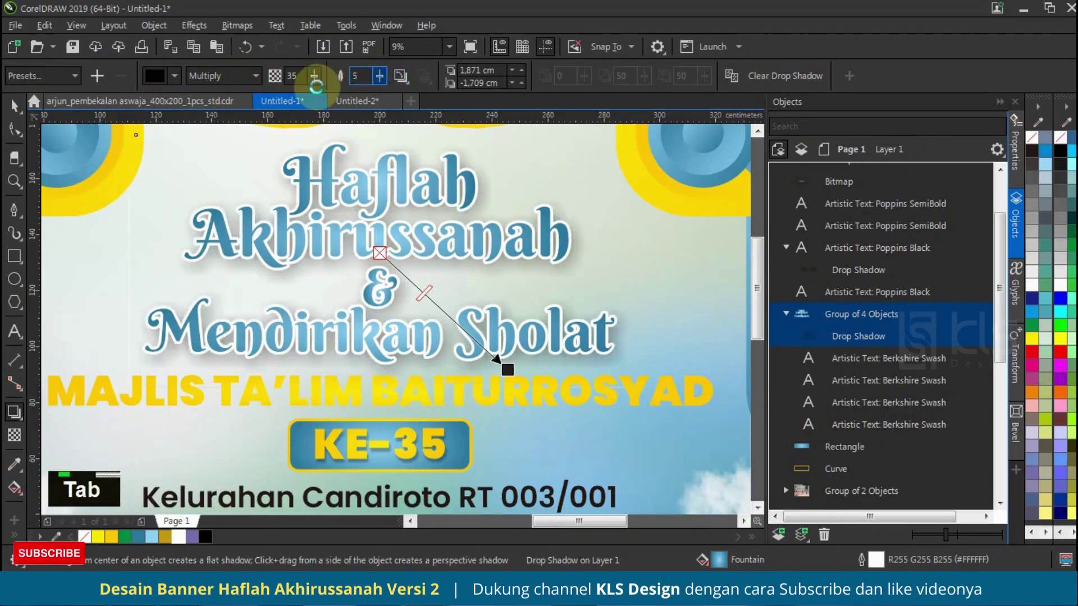
pyautogui.write('5')
pyautogui.scroll(-1, 487, 268)
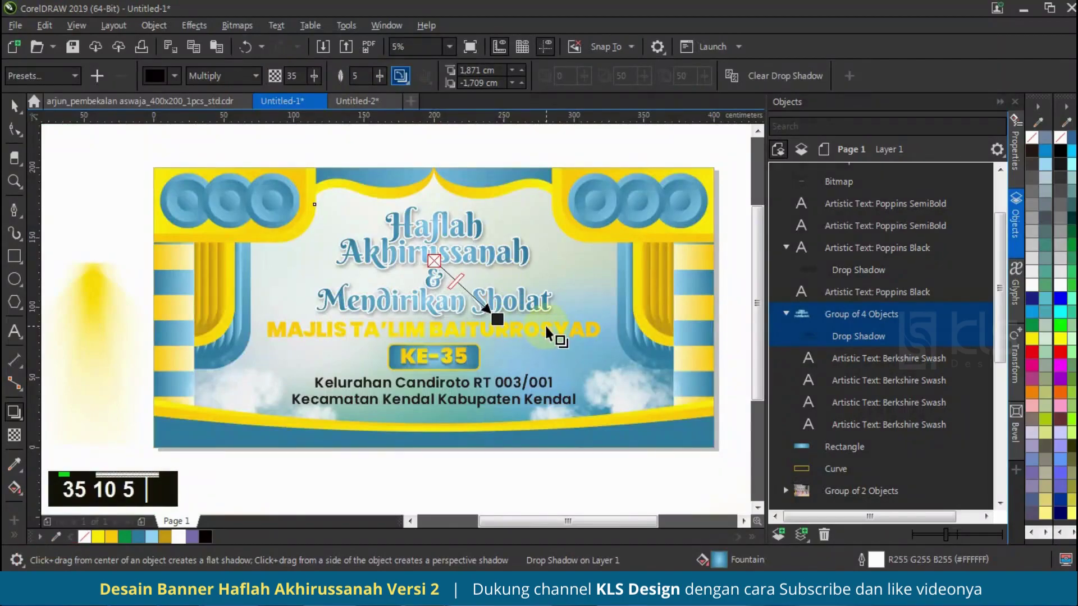
# - Outline the MAJLIS TA'LIM BAITURROSYAD text in black, 1.5 cm wide, with round corners, placed behind the fill and scaling with the object
pyautogui.click(545, 328)
pyautogui.click(12, 106)
pyautogui.scroll(1, 481, 331)
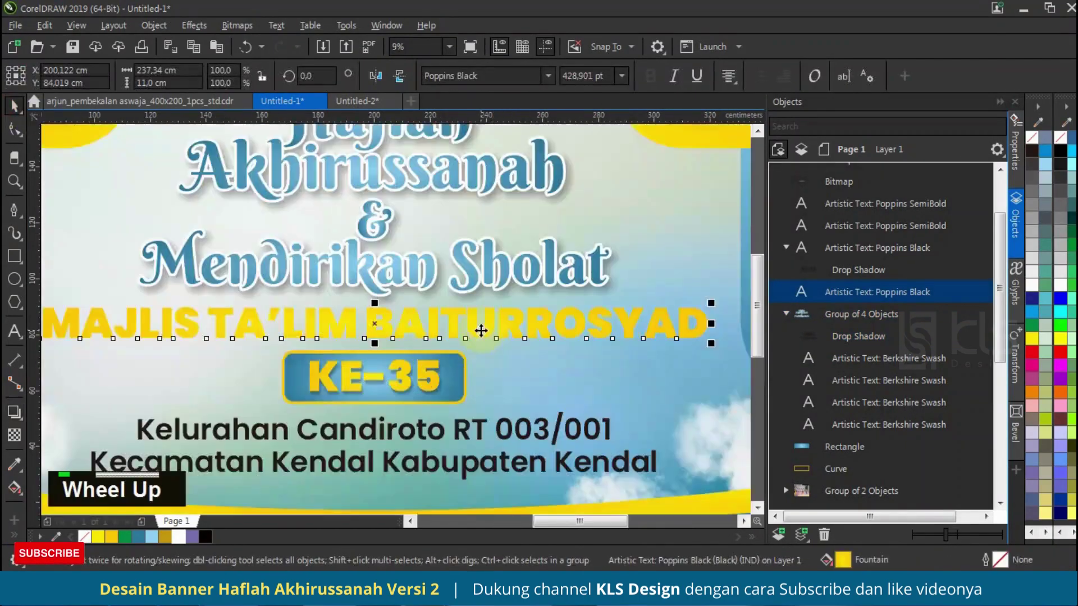
pyautogui.rightClick(205, 537)
pyautogui.press('F12')
pyautogui.click(415, 234)
pyautogui.click(421, 416)
pyautogui.click(598, 354)
pyautogui.click(598, 369)
pyautogui.click(417, 326)
pyautogui.moveTo(417, 234); pyautogui.dragTo(342, 248)
pyautogui.write('1,5')
pyautogui.press('Tab')
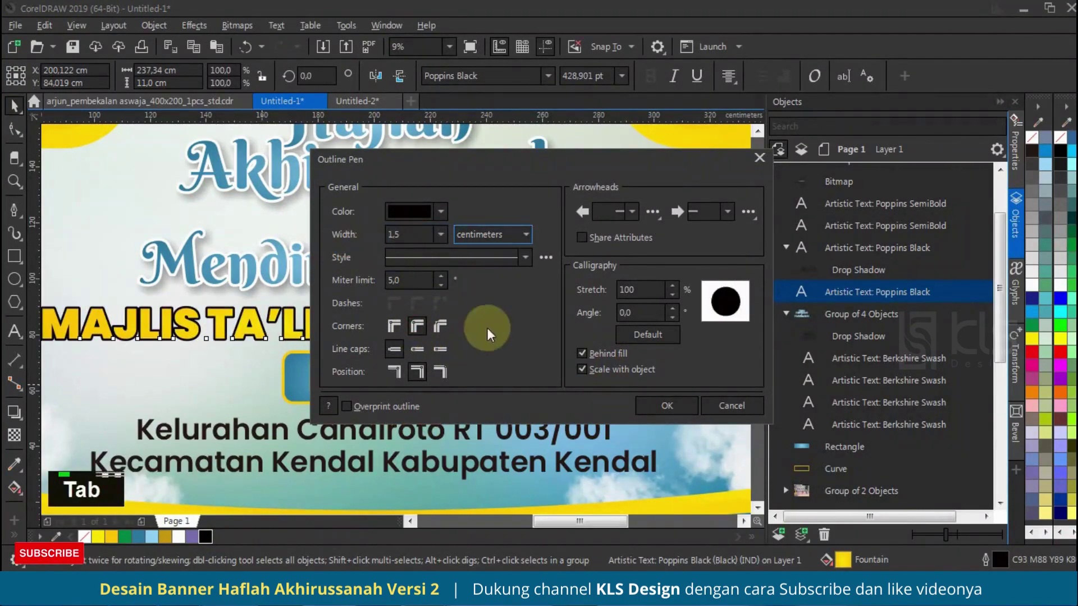
pyautogui.click(666, 402)
# - Copy the yellow fountain fill of the MAJLIS TA'LIM BAITURROSYAD text onto all four heading texts, including the ampersand
pyautogui.scroll(-1, 458, 336)
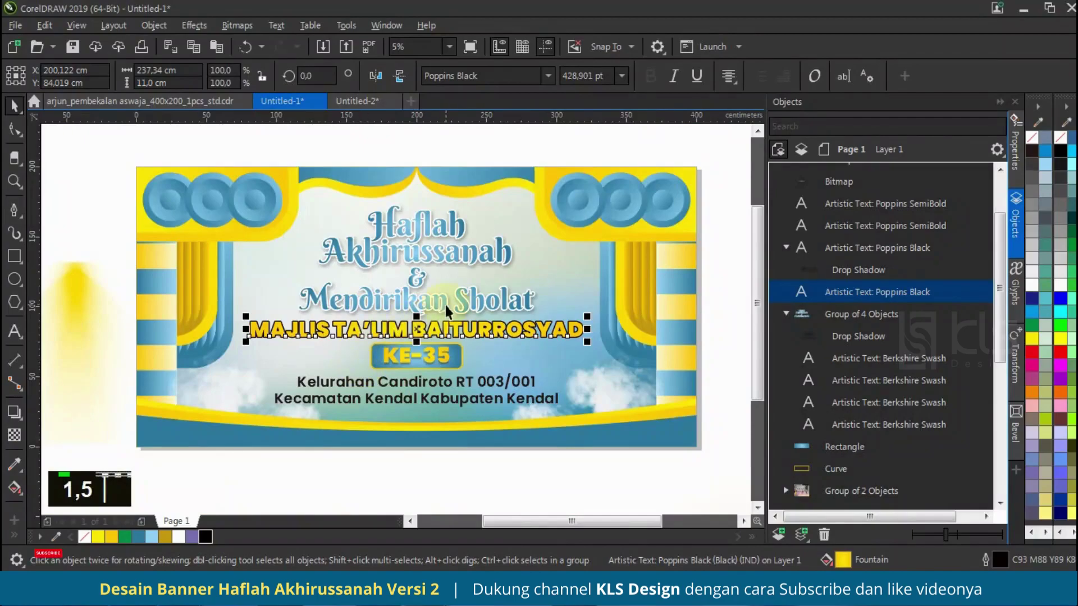
pyautogui.click(470, 263)
pyautogui.click(560, 333)
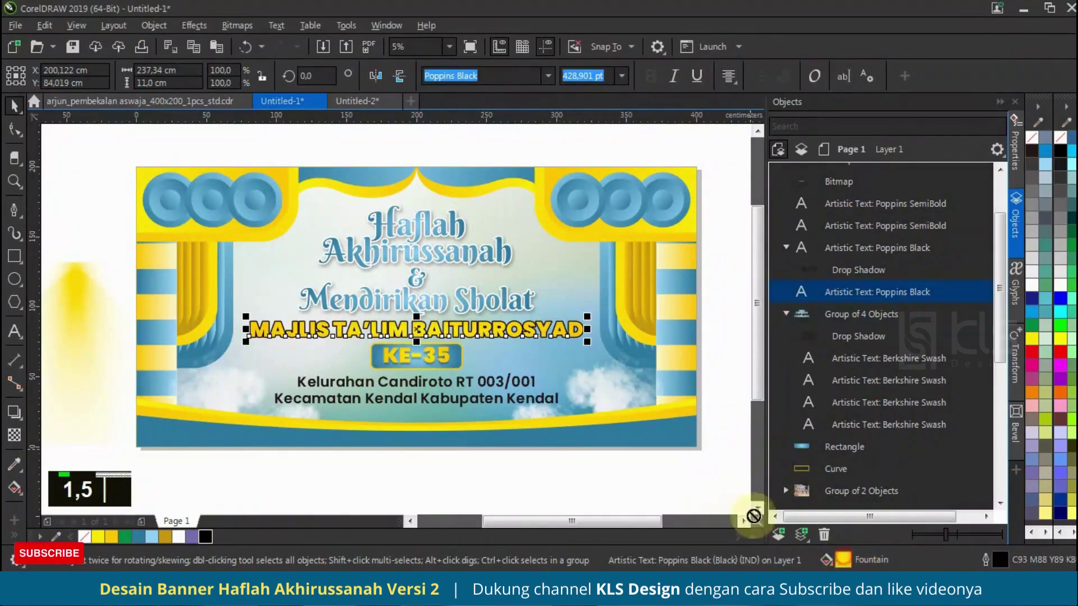
pyautogui.click(505, 301)
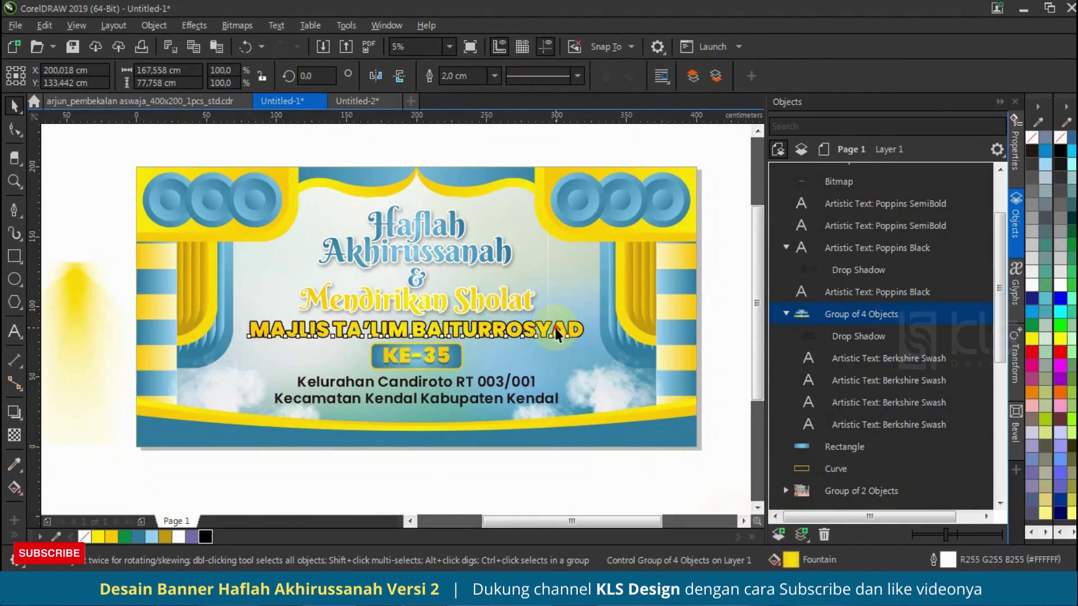
pyautogui.click(557, 334)
pyautogui.scroll(2, 557, 334)
pyautogui.scroll(1, 572, 385)
pyautogui.scroll(-1, 512, 243)
pyautogui.scroll(3, 512, 243)
pyautogui.moveTo(841, 559); pyautogui.dragTo(588, 299)
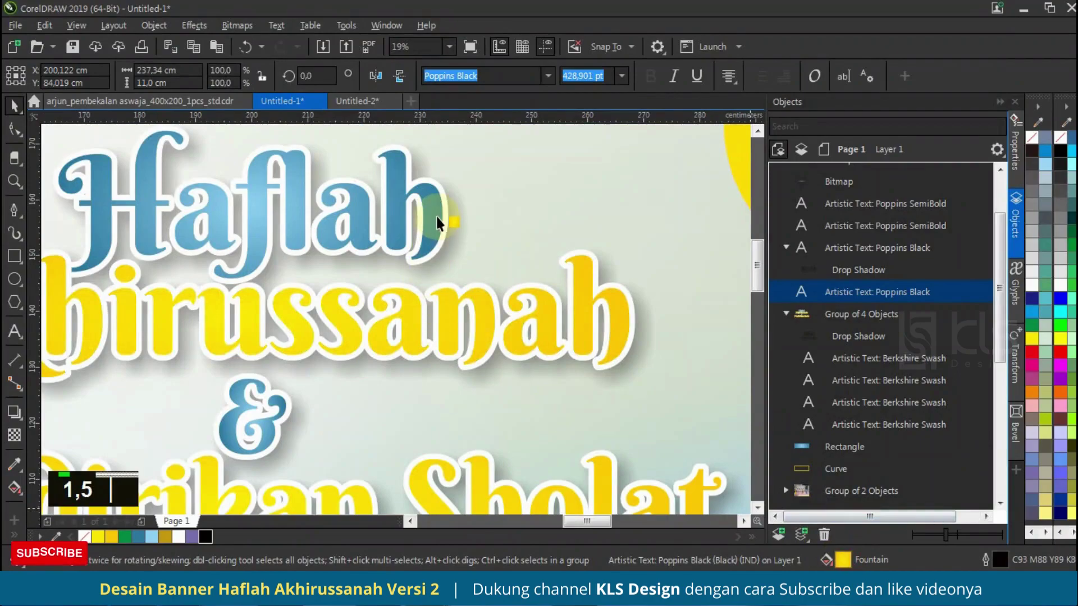
pyautogui.moveTo(437, 223); pyautogui.dragTo(438, 225)
pyautogui.moveTo(225, 435); pyautogui.dragTo(227, 433)
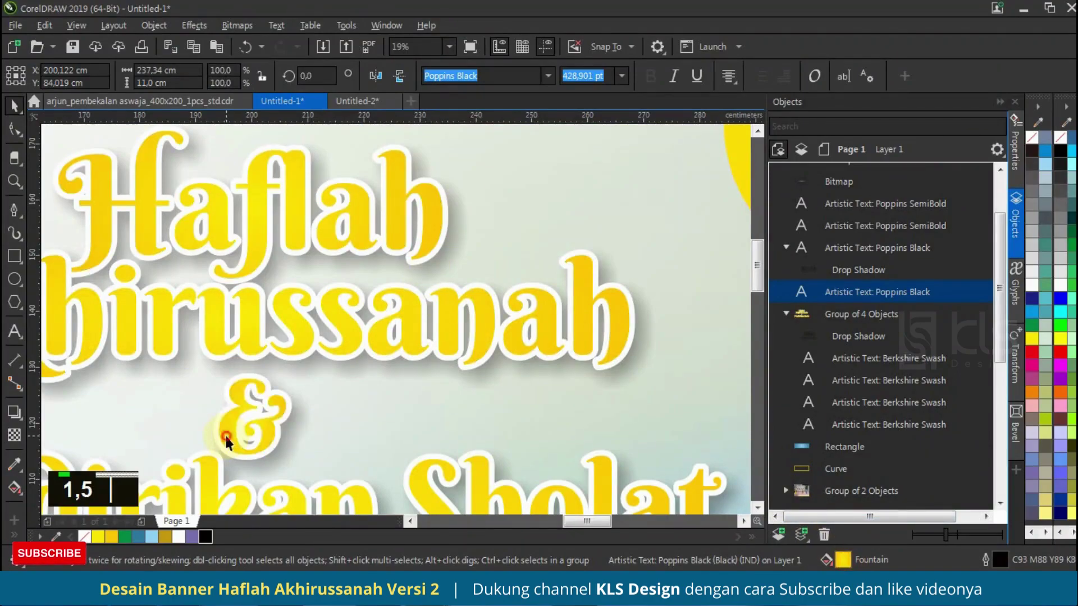
# - Make the heading group's outline black and 1.5 cm wide, undoing a trial blue outline
pyautogui.click(227, 433)
pyautogui.rightClick(206, 536)
pyautogui.scroll(-1, 370, 240)
pyautogui.scroll(-2, 370, 241)
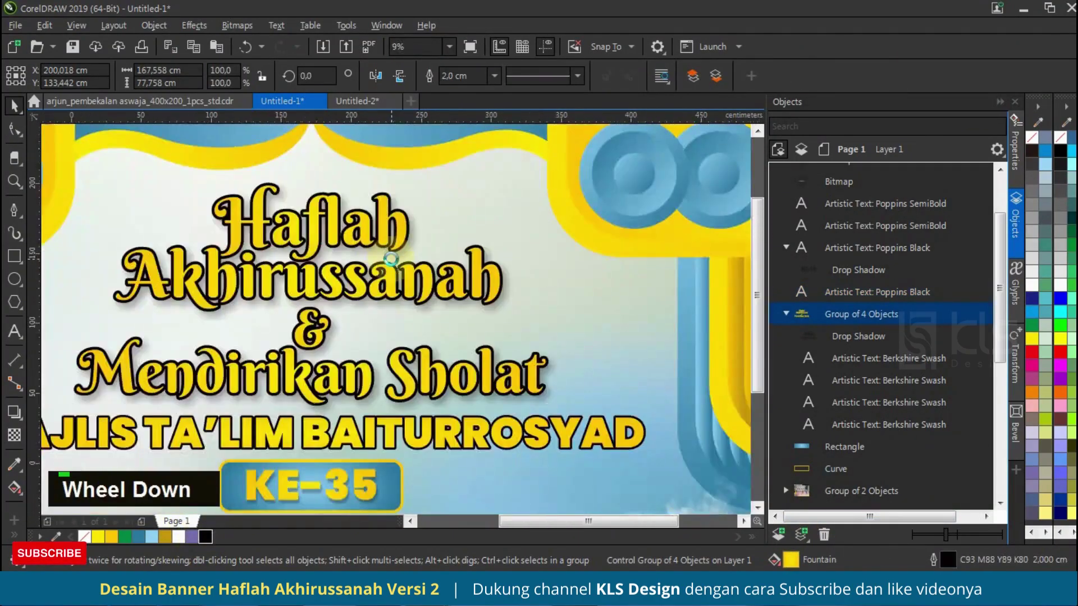
pyautogui.press('F12')
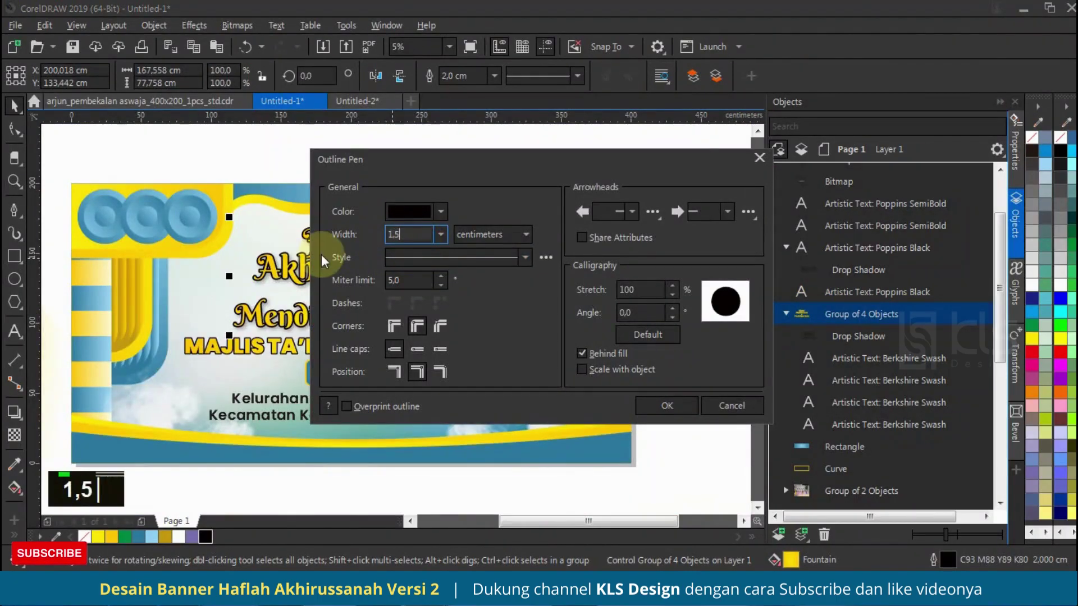
pyautogui.press('Tab')
pyautogui.click(666, 405)
pyautogui.rightClick(140, 538)
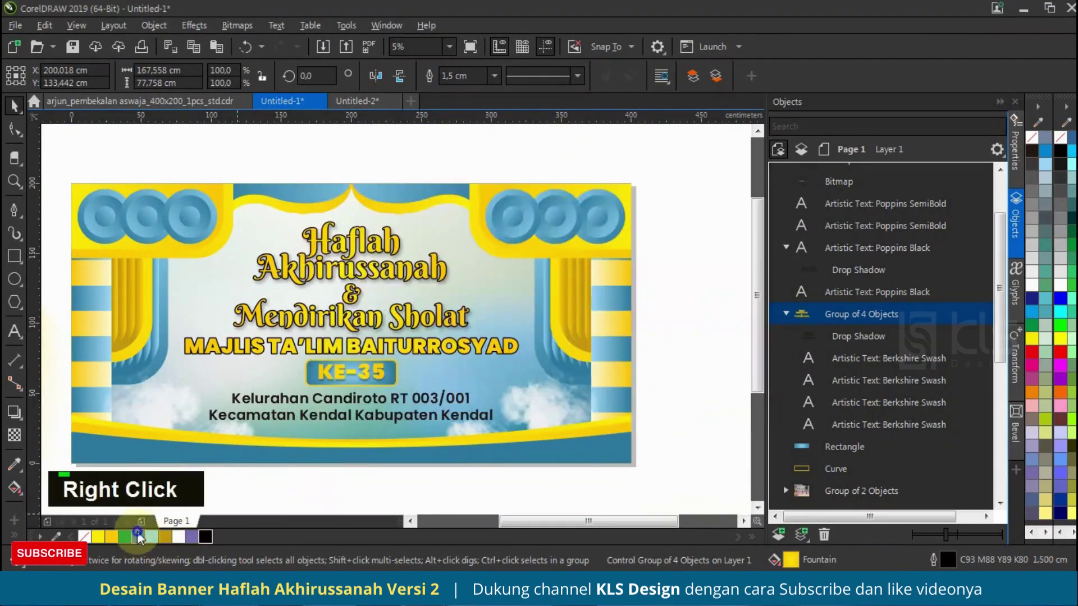
pyautogui.hotkey('ctrl', 'z')
# - Try an elliptical blue fountain fill with a light blue centre on the MAJLIS TA'LIM BAITURROSYAD text
pyautogui.click(480, 354)
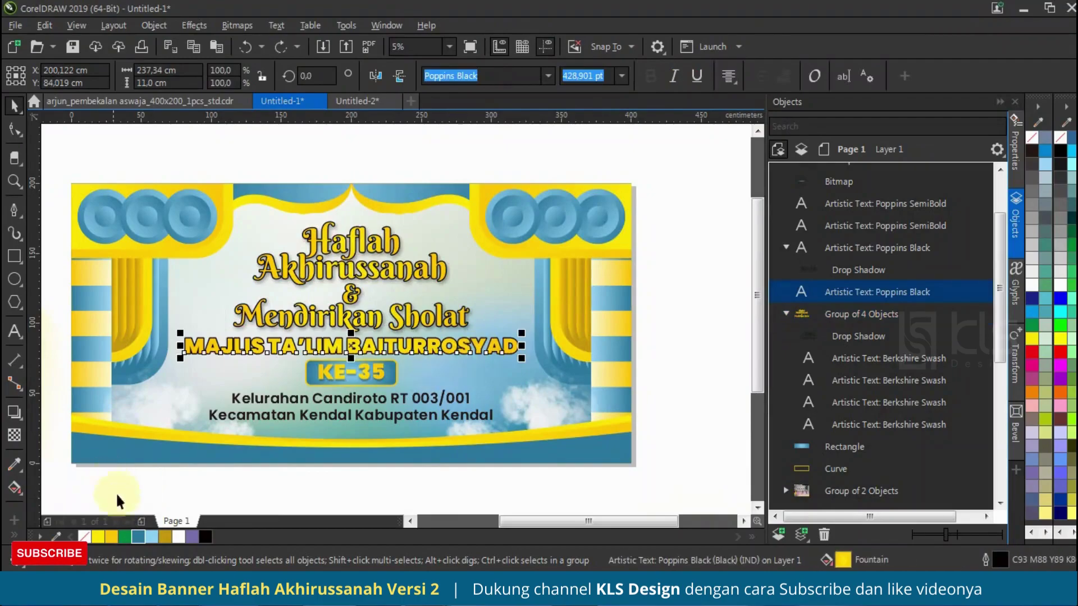
pyautogui.press('g')
pyautogui.click(63, 76)
pyautogui.click(284, 75)
pyautogui.click(350, 346)
pyautogui.click(151, 536)
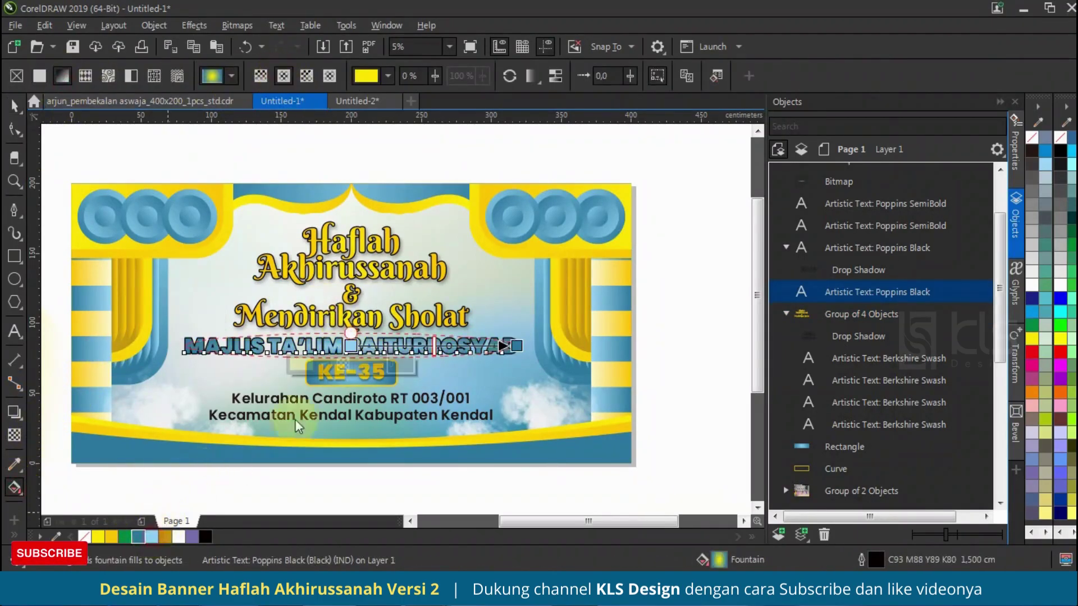
pyautogui.moveTo(349, 333); pyautogui.dragTo(349, 305)
pyautogui.click(15, 106)
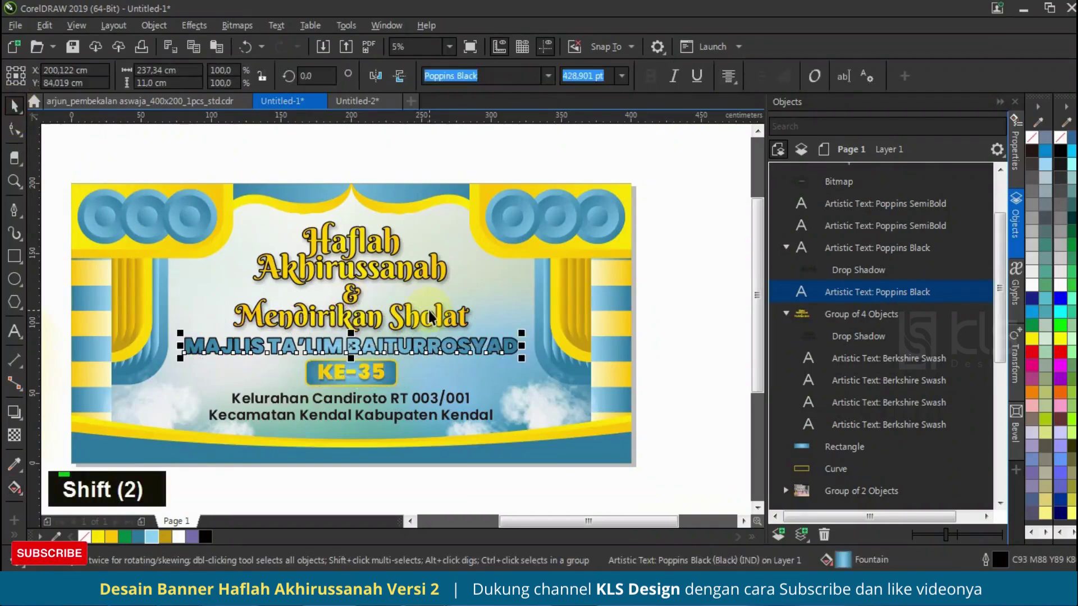
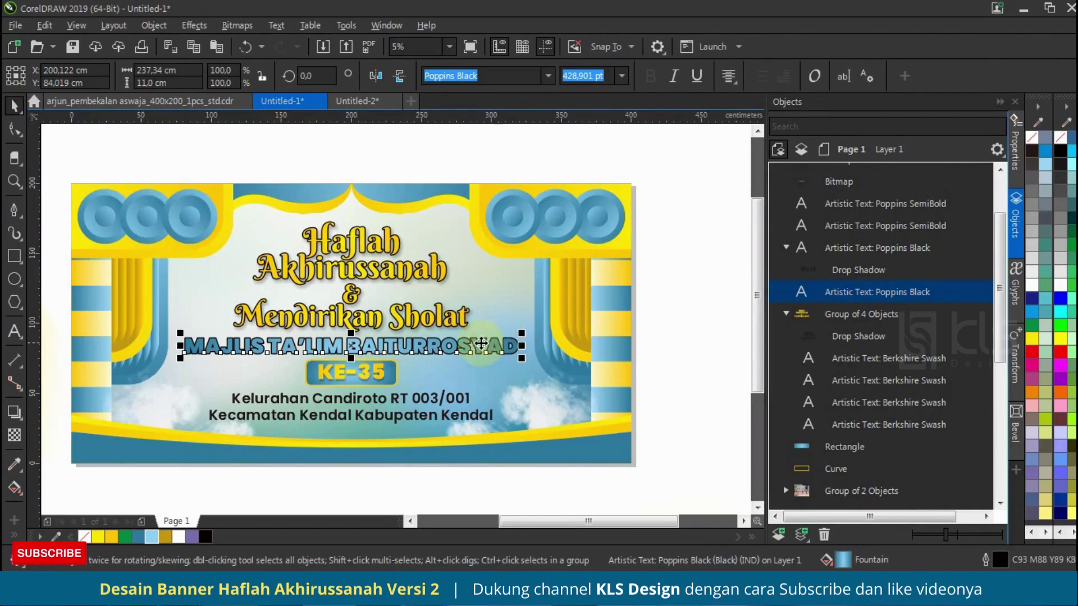
# - Give the MAJLIS TA'LIM BAITURROSYAD text a white outline and a solid blue C78 M42 Y26 K0 fill
pyautogui.scroll(2, 490, 343)
pyautogui.scroll(-1, 427, 354)
pyautogui.scroll(1, 418, 355)
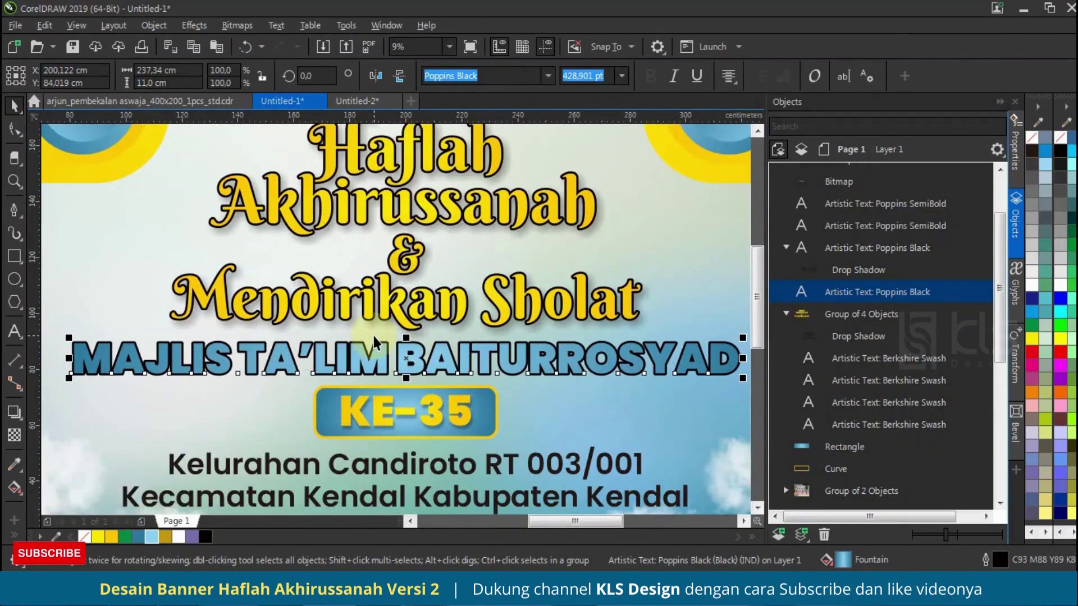
pyautogui.rightClick(153, 538)
pyautogui.rightClick(179, 537)
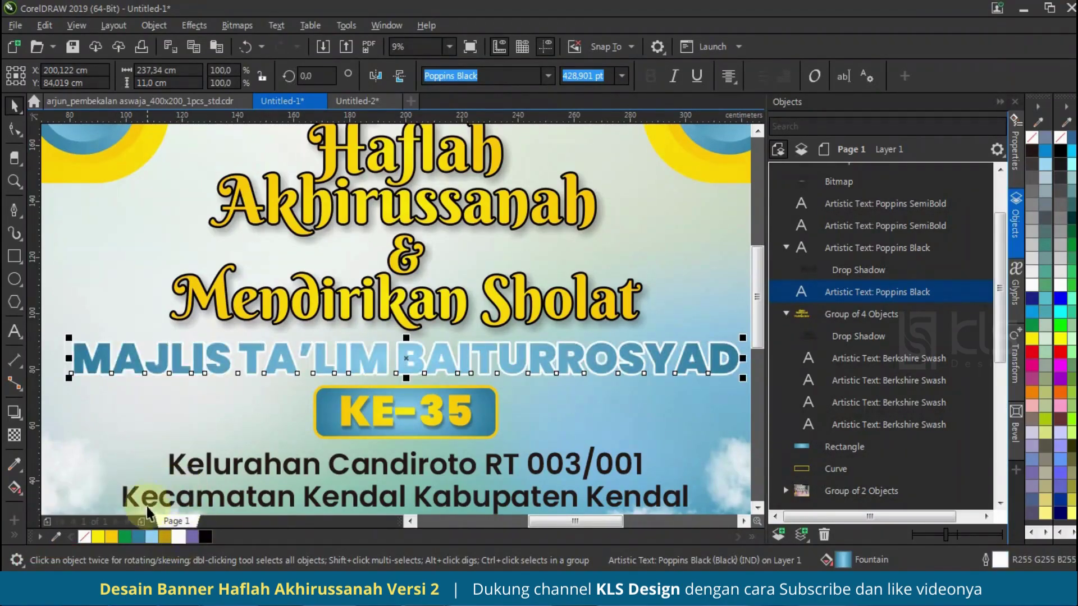
pyautogui.click(140, 537)
pyautogui.scroll(-2, 318, 359)
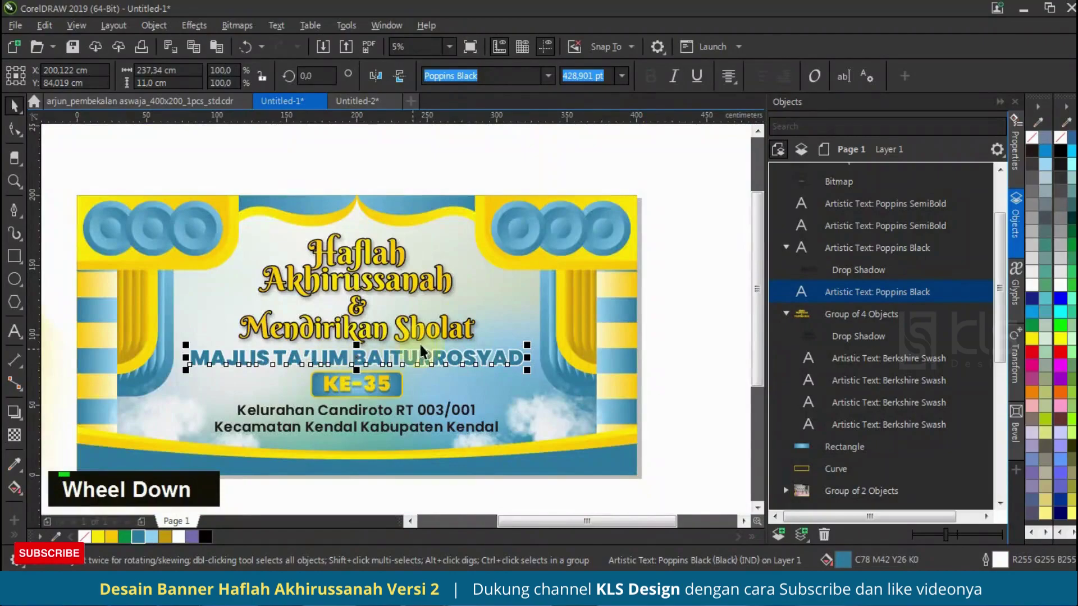
# - Apply a black Flat Bottom Right drop shadow to the MAJLIS TA'LIM BAITURROSYAD text
pyautogui.click(488, 161)
pyautogui.click(411, 358)
pyautogui.scroll(2, 358, 342)
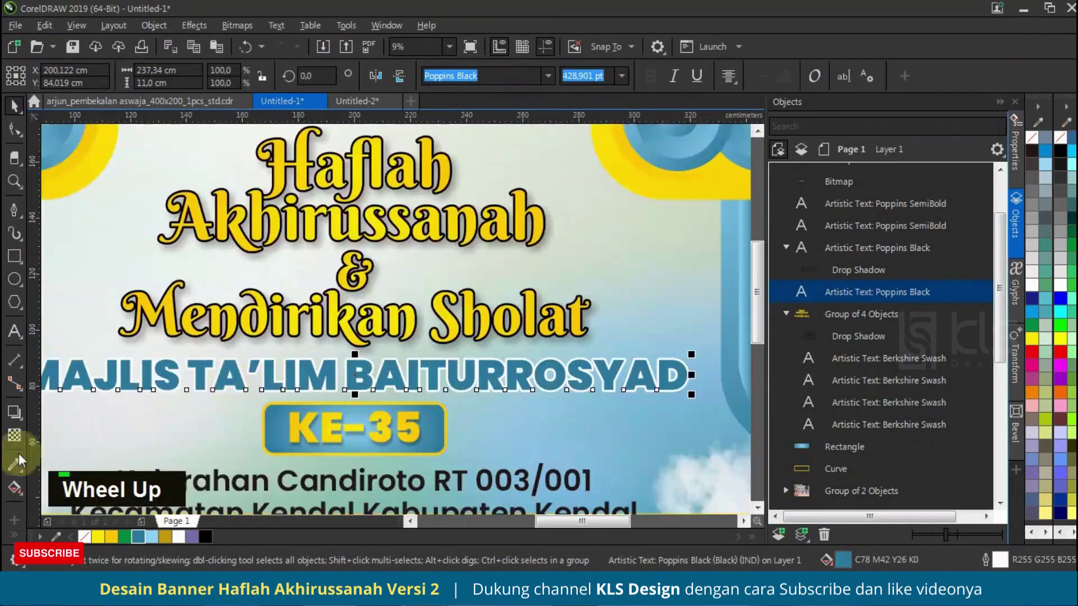
pyautogui.click(14, 414)
pyautogui.click(66, 75)
pyautogui.click(72, 108)
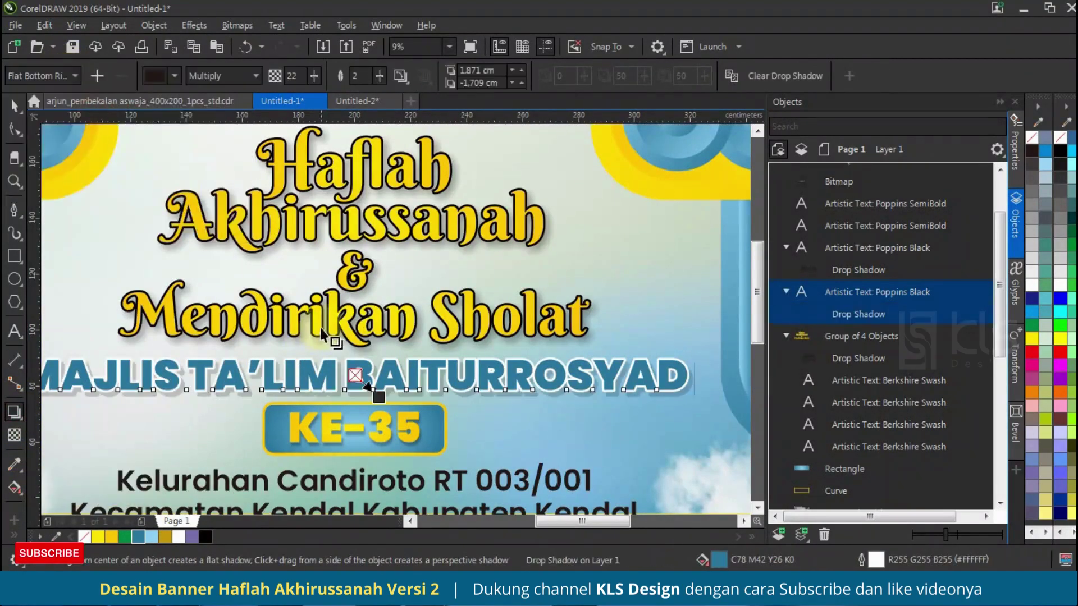
pyautogui.click(175, 76)
# - Set the MAJLIS text shadow's feathering to 10 and its opacity to 30 after trying 40
pyautogui.doubleClick(291, 76)
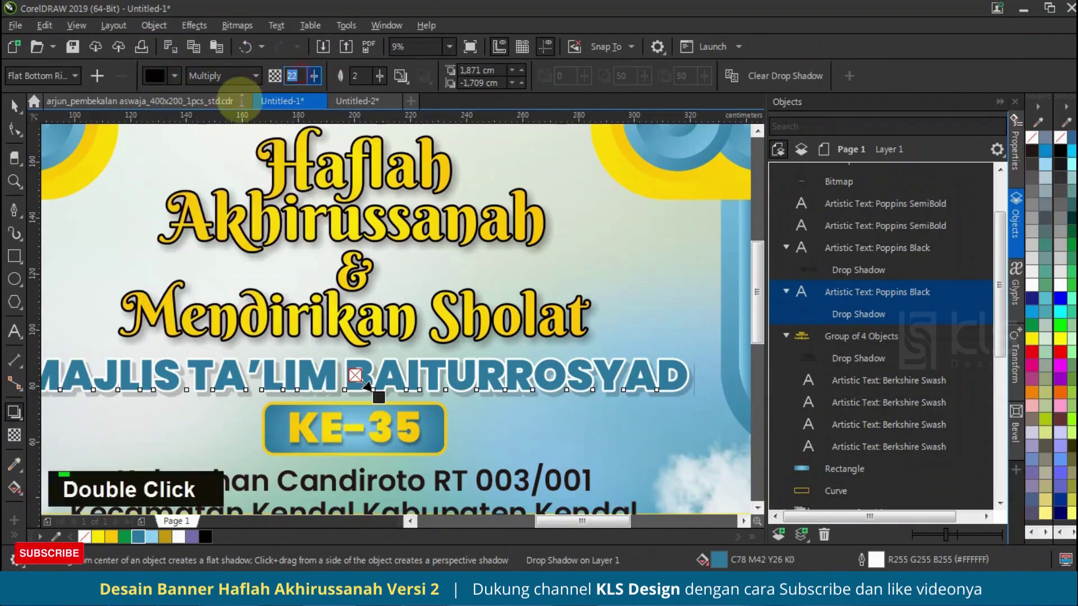
pyautogui.write('40')
pyautogui.press('Tab')
pyautogui.write('10')
pyautogui.press('Tab')
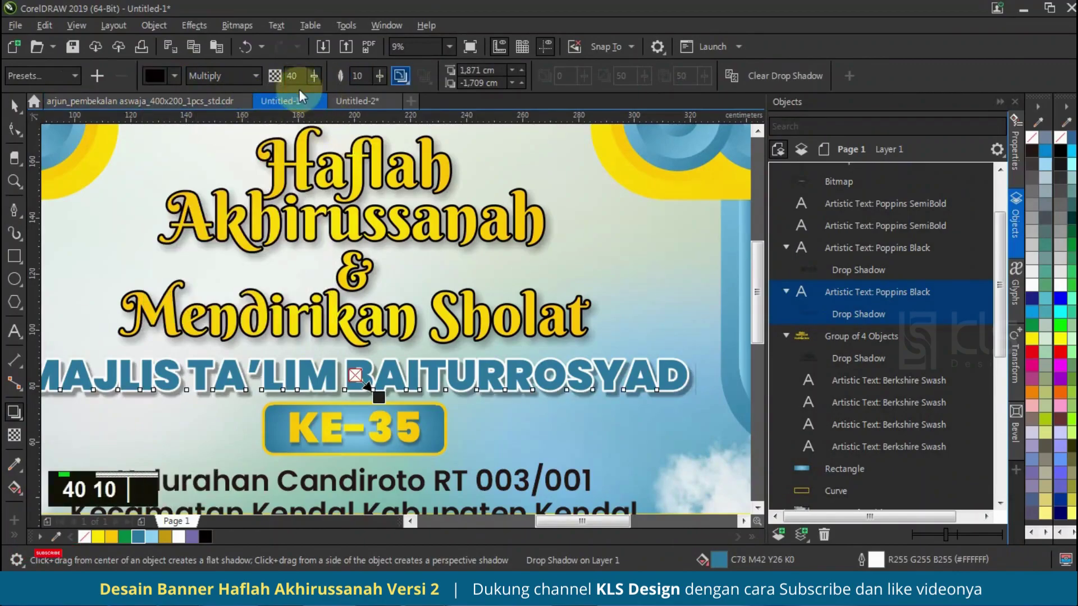
pyautogui.moveTo(297, 75); pyautogui.dragTo(247, 100)
pyautogui.write('30')
pyautogui.press('Tab')
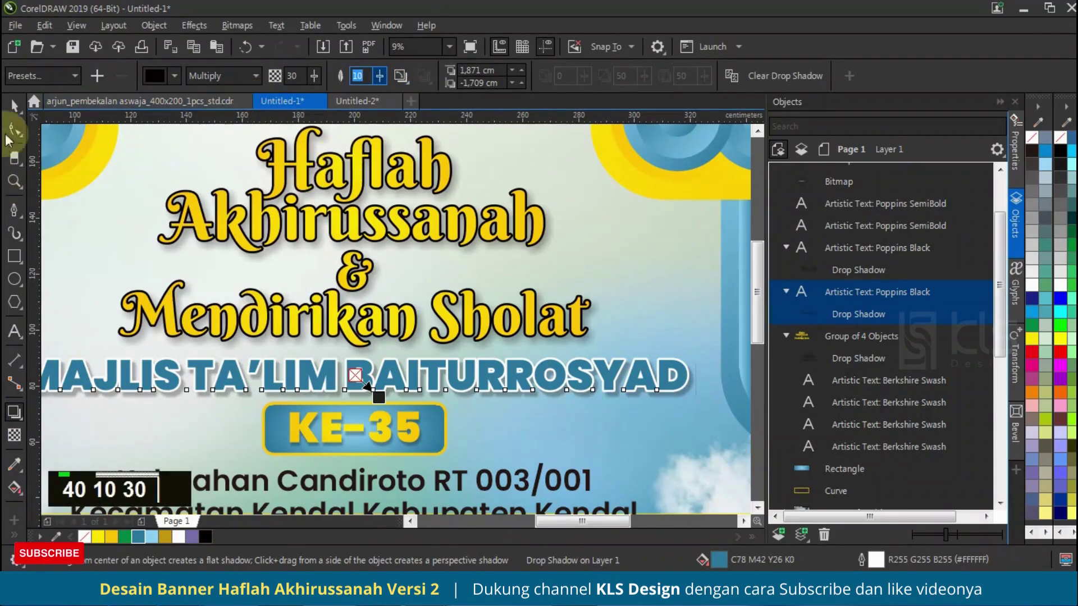
pyautogui.click(15, 106)
# - Give the two address lines below the badge a white 1 cm outline, placed behind the fill and scaling with the object
pyautogui.scroll(-2, 437, 372)
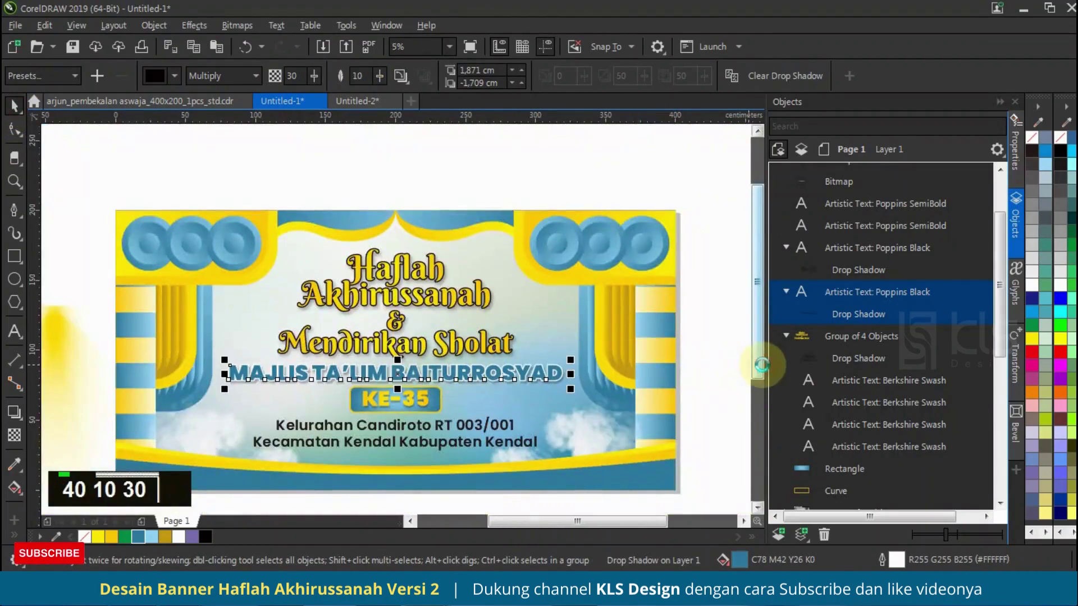
pyautogui.click(521, 430)
pyautogui.click(499, 427)
pyautogui.keyDown('shift'); pyautogui.click(493, 441); pyautogui.keyUp('shift')
pyautogui.scroll(1, 408, 444)
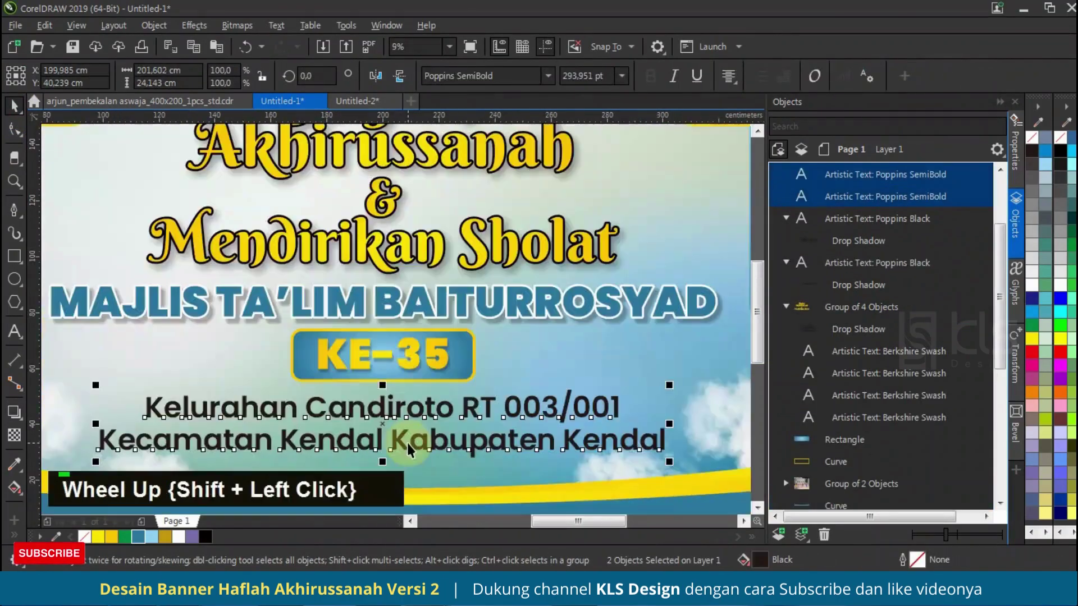
pyautogui.rightClick(179, 537)
pyautogui.press('F12')
pyautogui.click(441, 234)
pyautogui.click(404, 388)
pyautogui.click(582, 353)
pyautogui.click(581, 370)
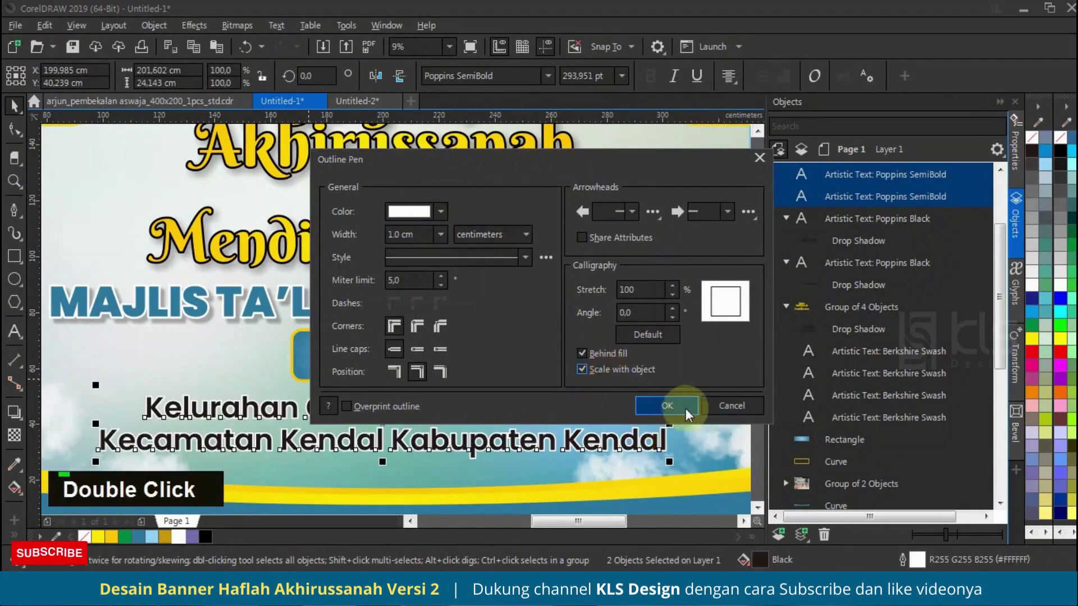
pyautogui.click(667, 406)
# - Group the two address lines and add a black Flat Bottom Right drop shadow with opacity 30 and feathering 10
pyautogui.hotkey('ctrl', 'g')
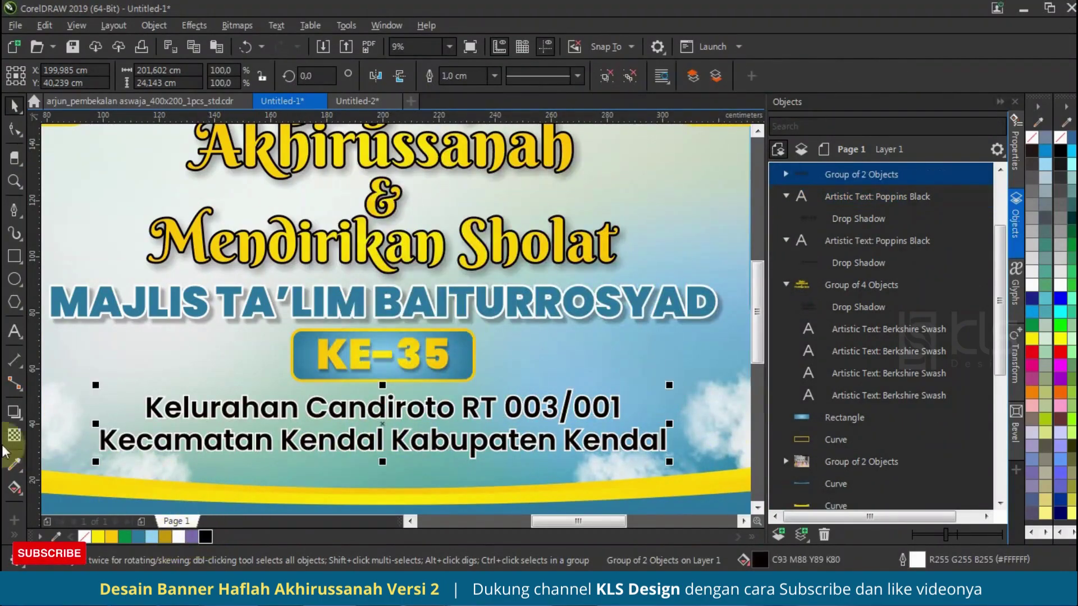
pyautogui.click(14, 412)
pyautogui.click(41, 75)
pyautogui.click(67, 108)
pyautogui.click(171, 76)
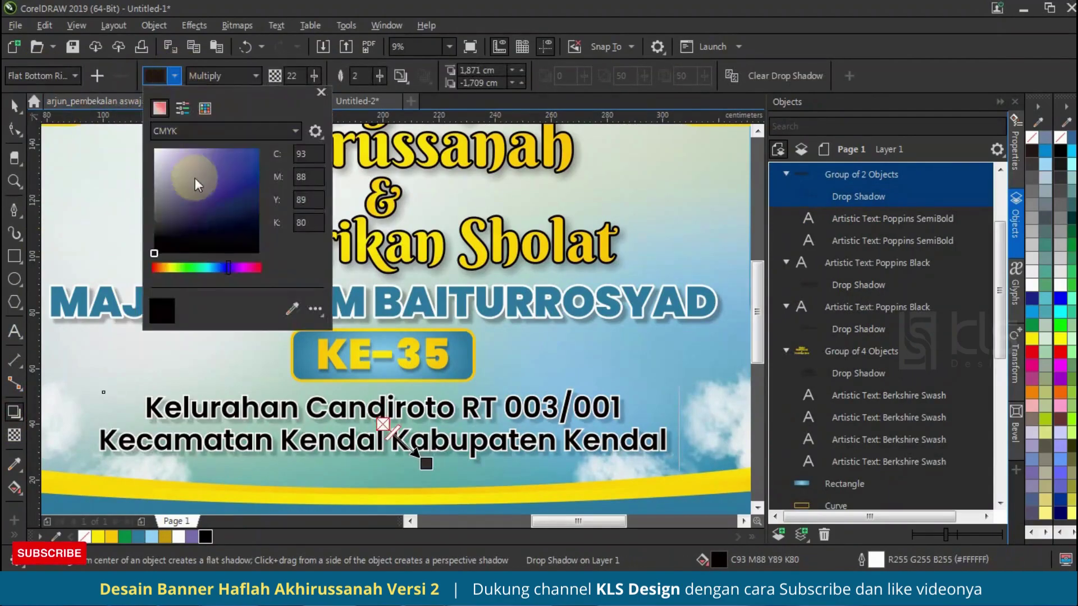
pyautogui.doubleClick(292, 75)
pyautogui.write('30')
pyautogui.press('Tab')
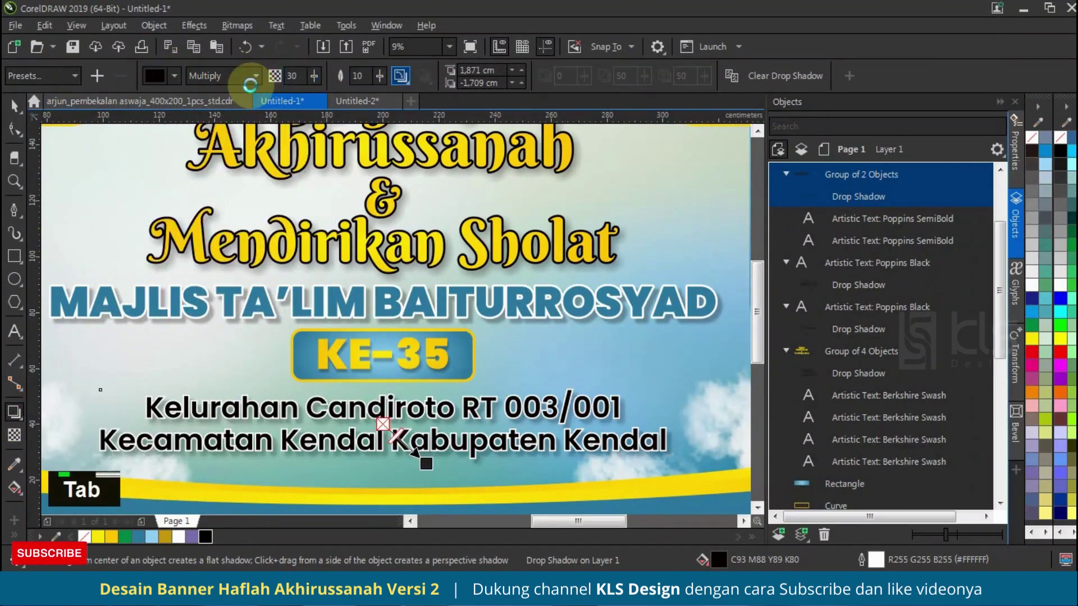
pyautogui.write('10')
pyautogui.press('space')
# - Examine the KE-35 badge up close and the banner as a whole
pyautogui.scroll(-1, 402, 403)
pyautogui.moveTo(706, 349); pyautogui.dragTo(328, 409)
pyautogui.scroll(1, 418, 378)
pyautogui.scroll(1, 397, 377)
pyautogui.hscroll(2, 397, 377)
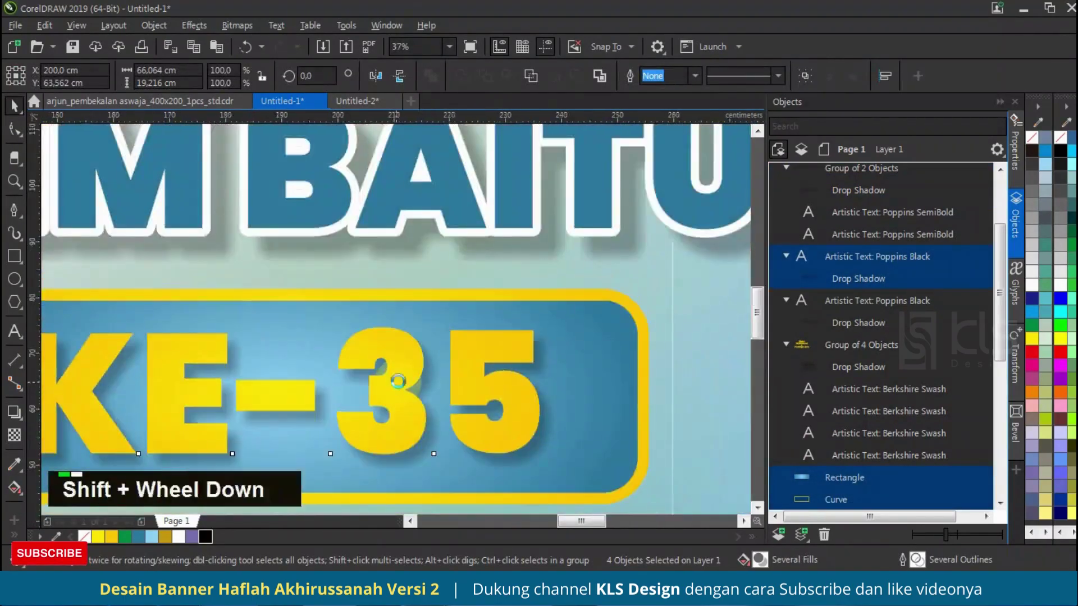
pyautogui.scroll(-4, 418, 383)
pyautogui.scroll(-2, 440, 384)
pyautogui.click(635, 315)
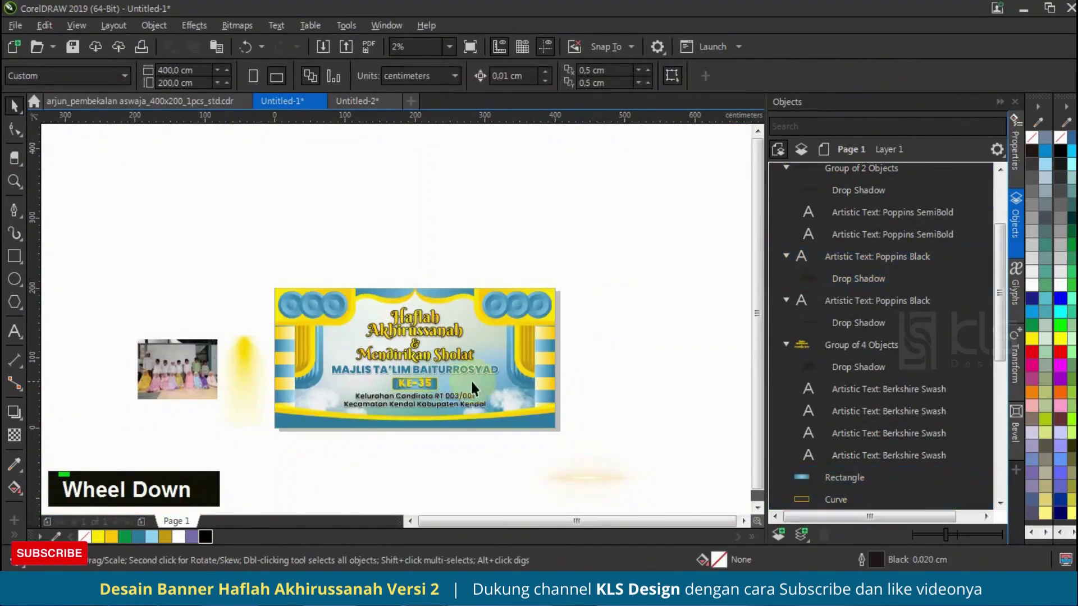
# - Place the students' group photo in the banner's lower-left corner, aligned to the bottom and left edges of the blue bottom ribbon
pyautogui.click(202, 377)
pyautogui.moveTo(164, 366); pyautogui.dragTo(309, 396)
pyautogui.scroll(3, 315, 387)
pyautogui.scroll(-1, 250, 365)
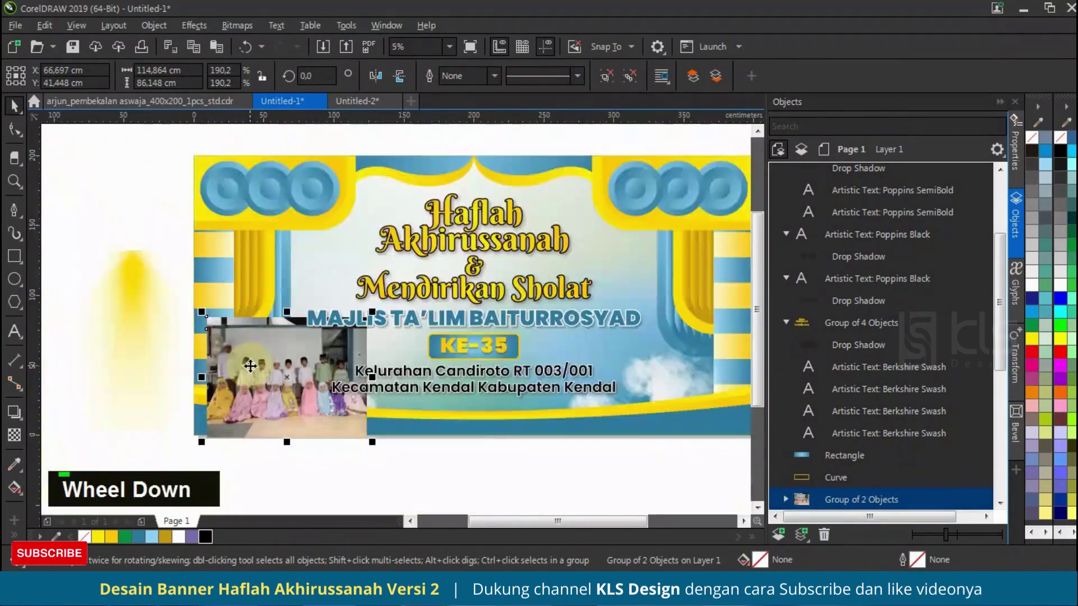
pyautogui.moveTo(251, 368); pyautogui.dragTo(260, 389)
pyautogui.scroll(1, 231, 393)
pyautogui.keyDown('shift'); pyautogui.click(510, 463); pyautogui.keyUp('shift')
pyautogui.press('b')
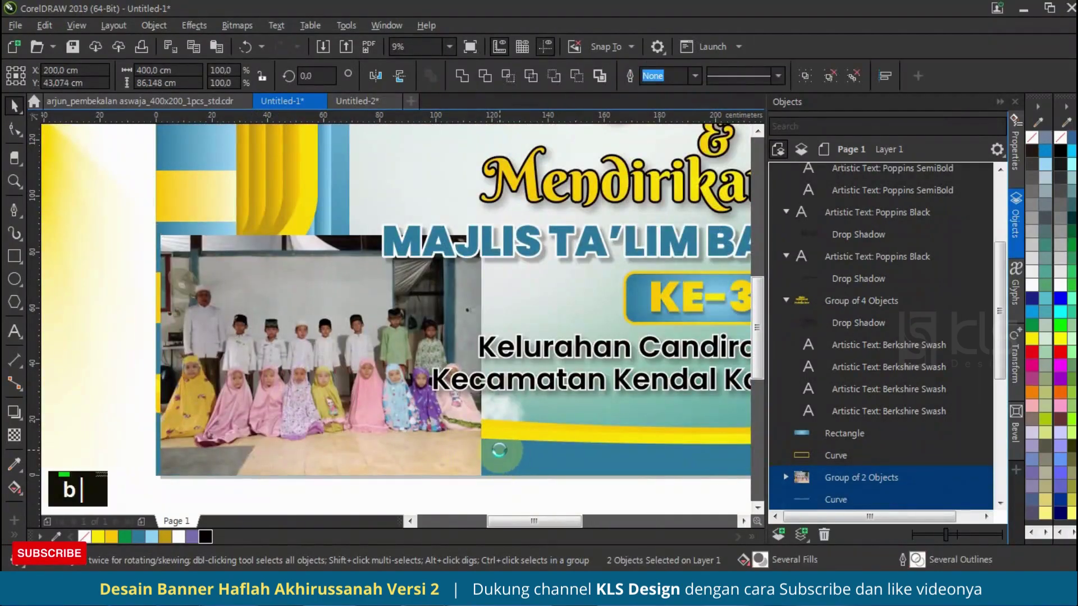
pyautogui.press('l')
pyautogui.click(382, 507)
# - Select the background bitmap inside the photo group and fade it out toward its top with a linear transparency
pyautogui.click(356, 373)
pyautogui.scroll(-2, 790, 481)
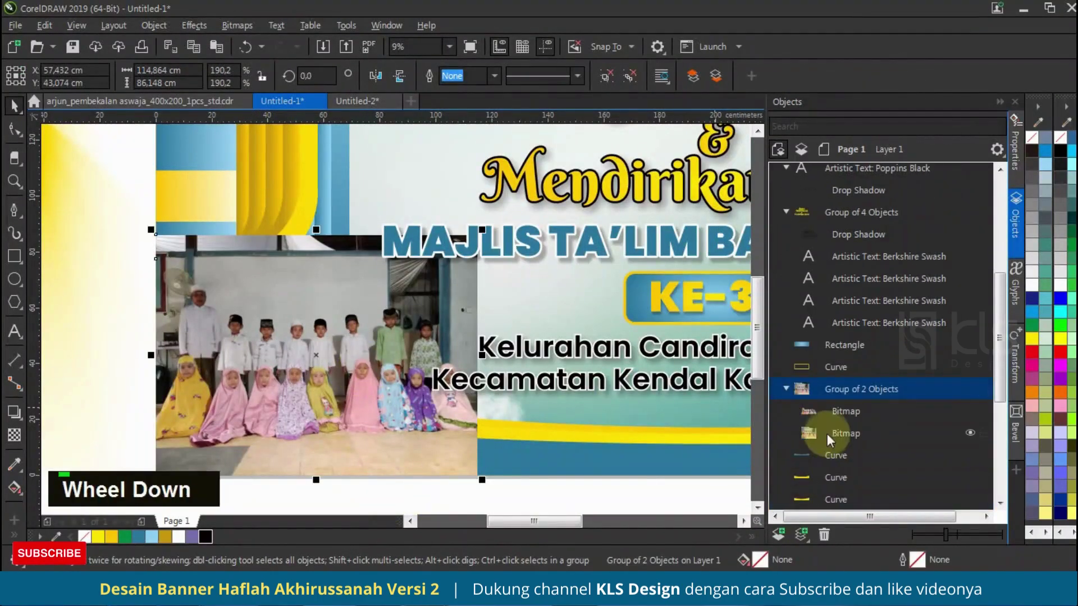
pyautogui.scroll(-2, 136, 426)
pyautogui.click(245, 375)
pyautogui.moveTo(245, 375); pyautogui.dragTo(460, 356)
pyautogui.hotkey('ctrl', 'z')
pyautogui.click(845, 433)
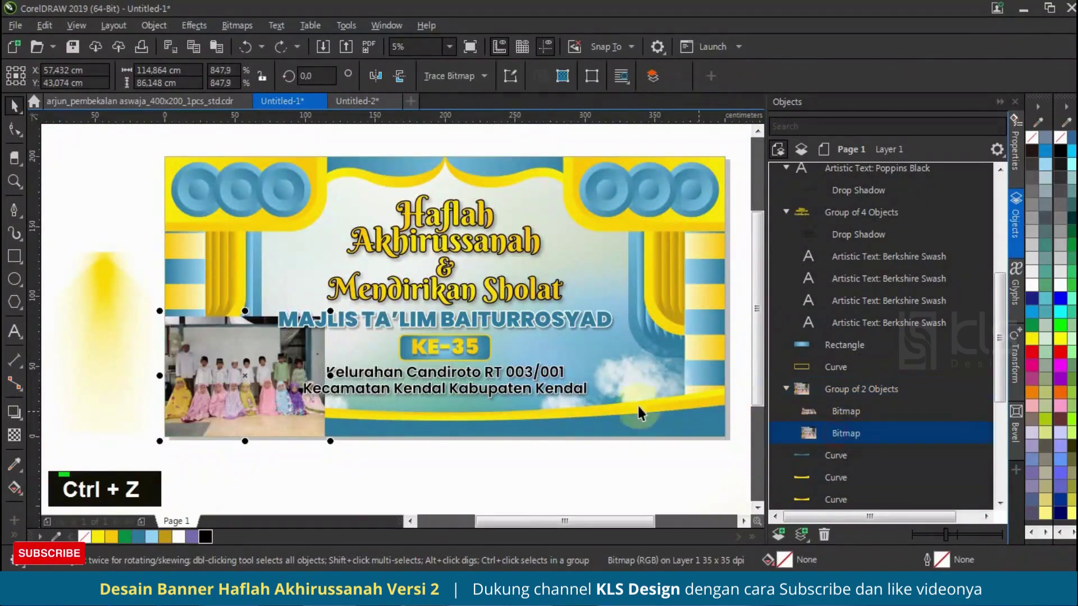
pyautogui.click(15, 435)
pyautogui.moveTo(243, 399); pyautogui.dragTo(242, 315)
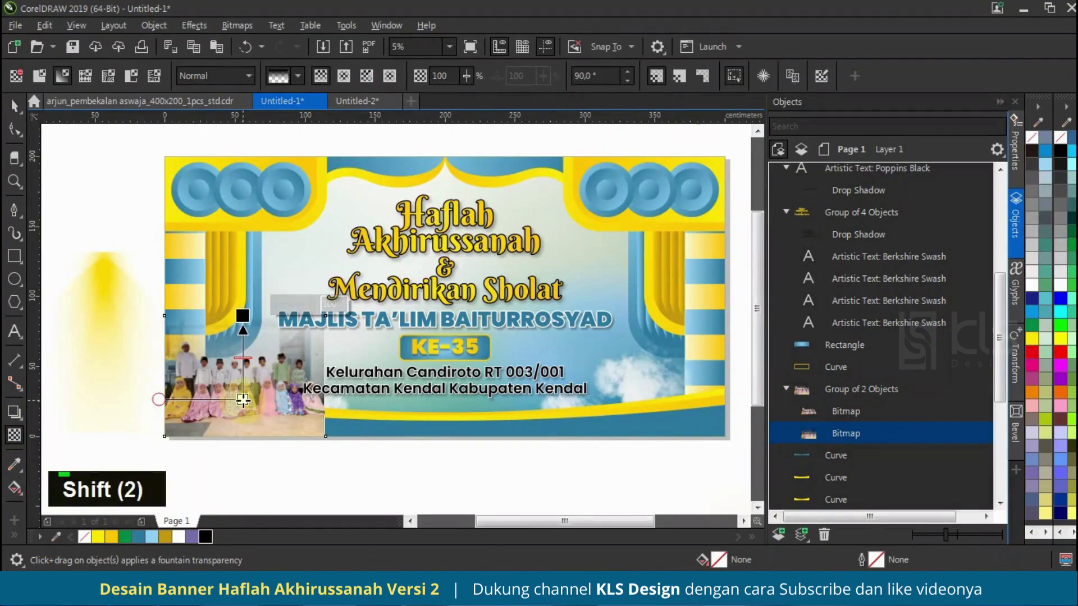
pyautogui.scroll(2, 247, 396)
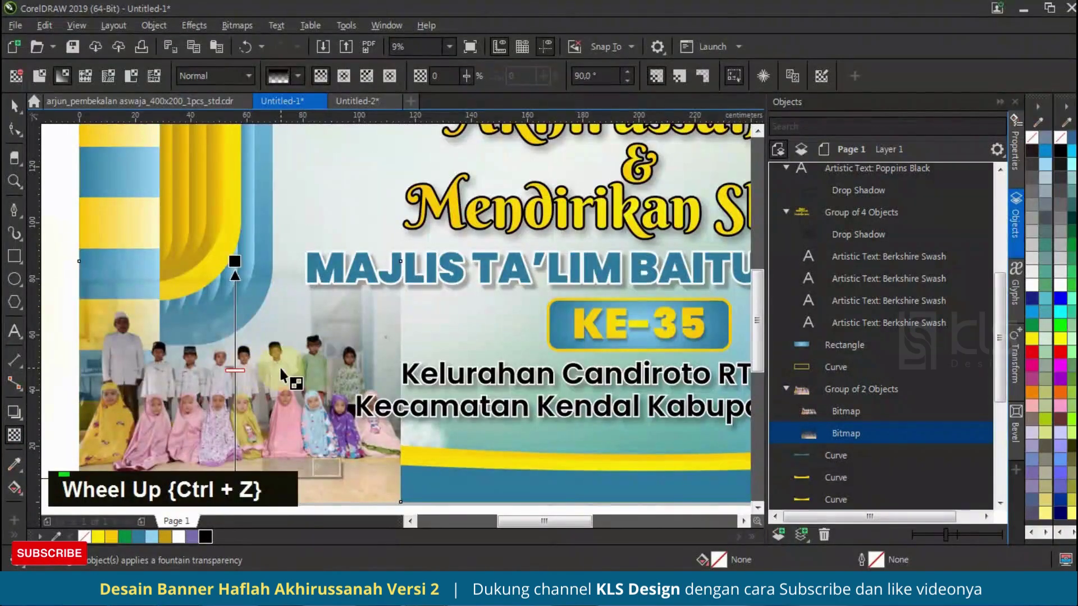
# - Convert the faded background photo to a 50 dpi CMYK bitmap with a transparent background
pyautogui.click(13, 107)
pyautogui.click(237, 25)
pyautogui.click(258, 40)
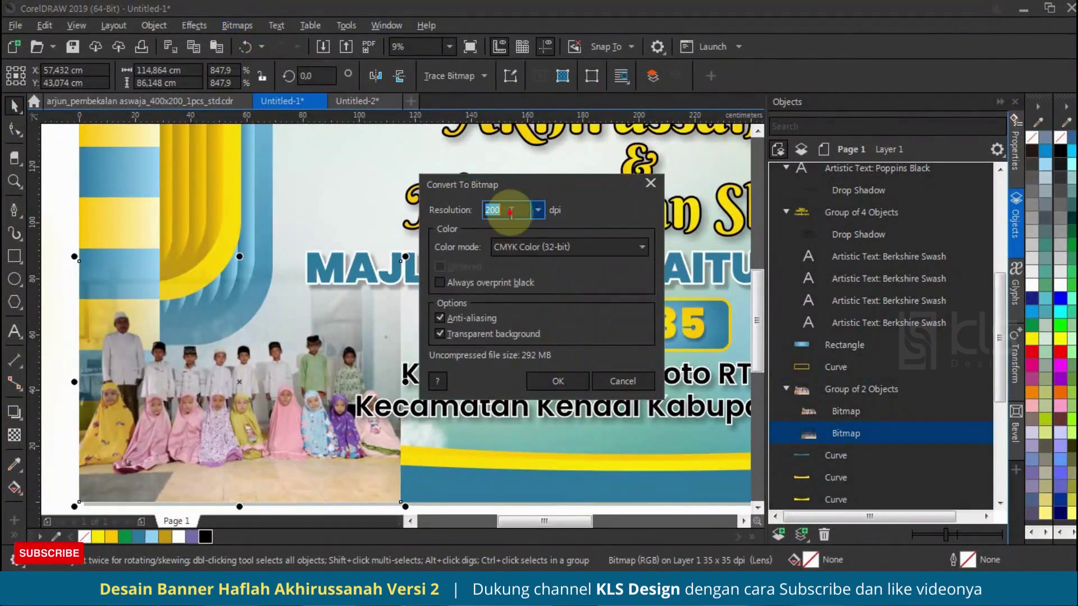
pyautogui.write('50')
pyautogui.click(557, 381)
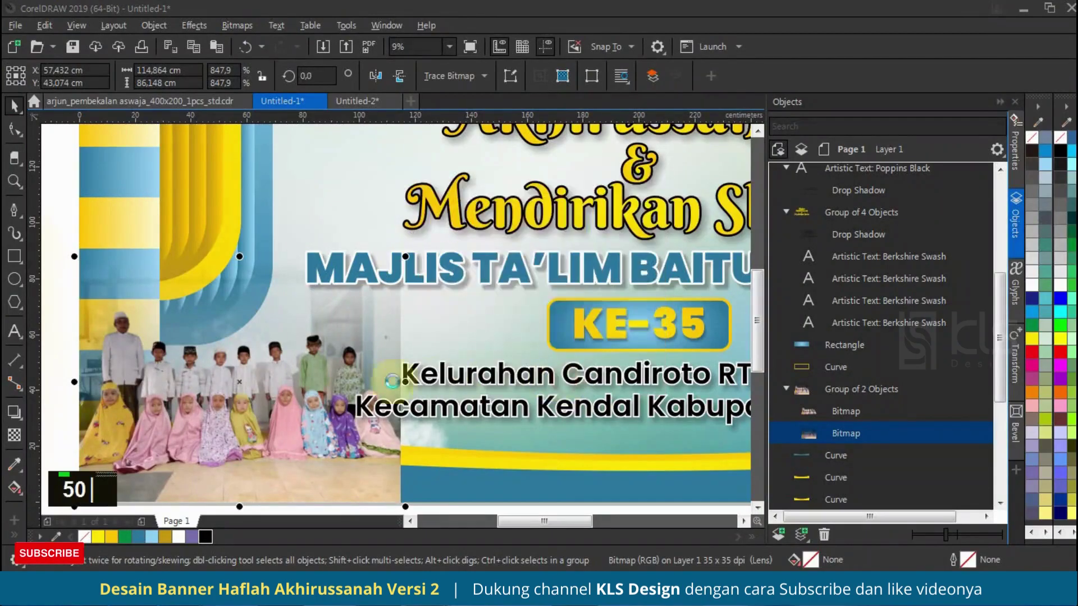
# - Fade the right edge of the background photo with a short horizontal linear transparency
pyautogui.click(14, 435)
pyautogui.moveTo(357, 382); pyautogui.dragTo(400, 382)
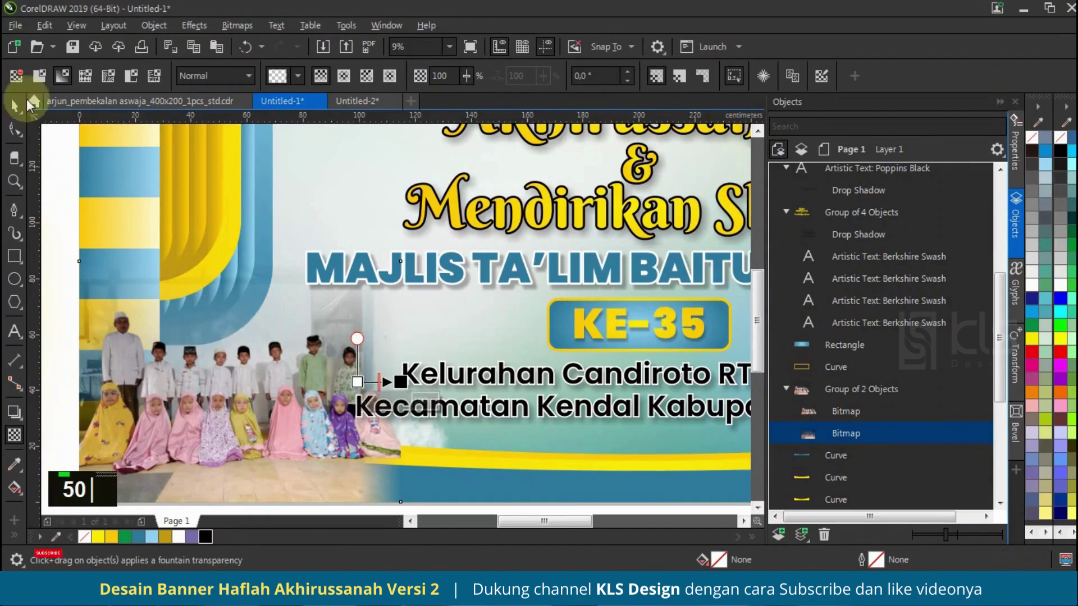
pyautogui.click(14, 105)
# - Move the photo group straight down to about Y 30 cm so its floor overhangs the banner's bottom edge
pyautogui.scroll(-1, 221, 354)
pyautogui.click(287, 388)
pyautogui.scroll(1, 287, 388)
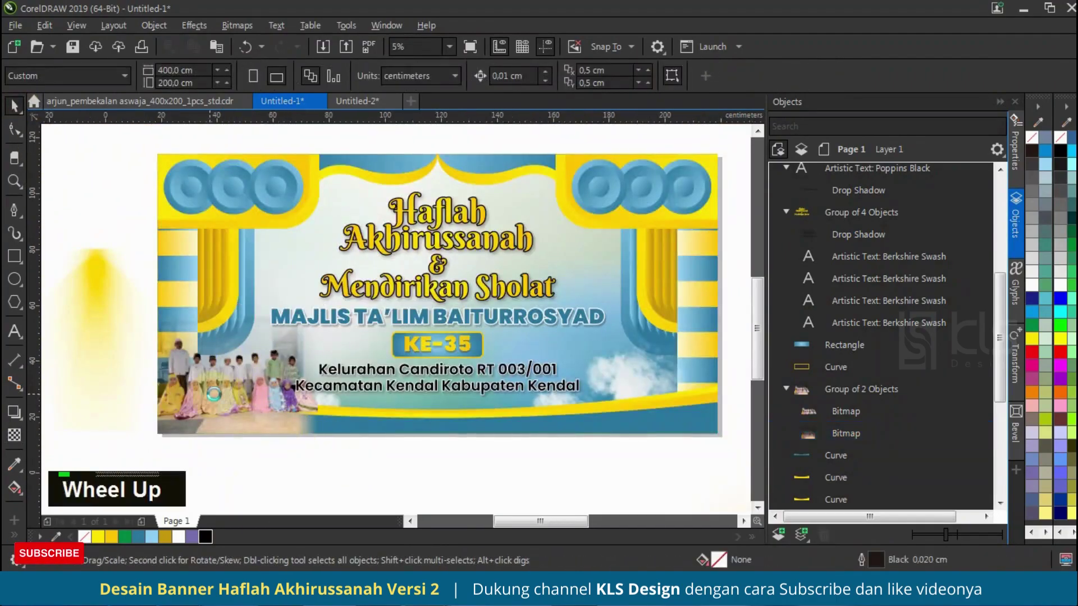
pyautogui.moveTo(287, 387); pyautogui.dragTo(298, 417)
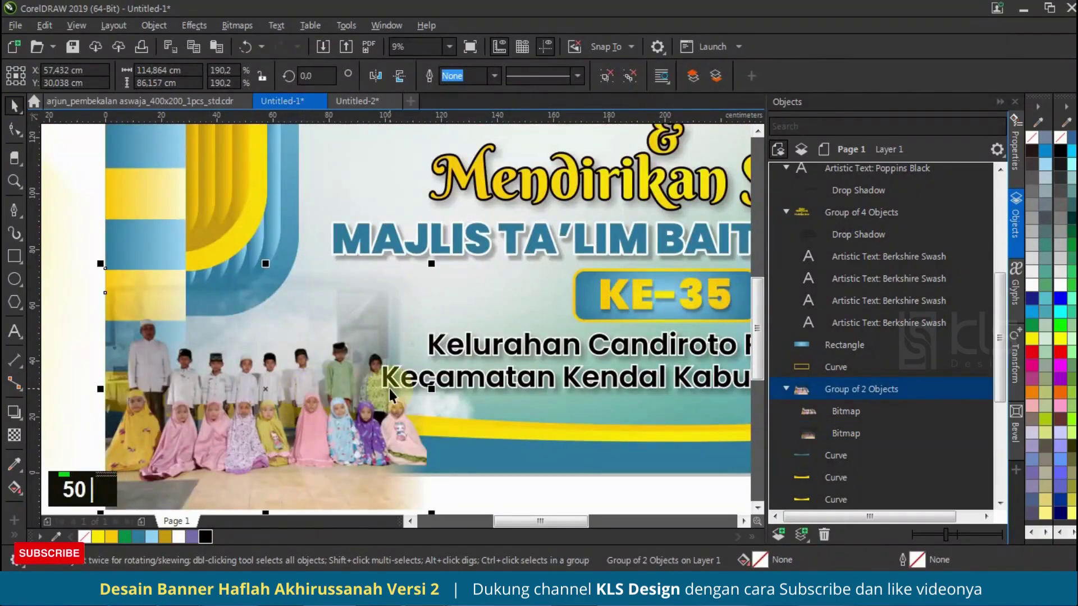
# - Ungroup the photo and set the people cutout's brightness to 13 and contrast to 27
pyautogui.scroll(-1, 339, 391)
pyautogui.scroll(2, 264, 389)
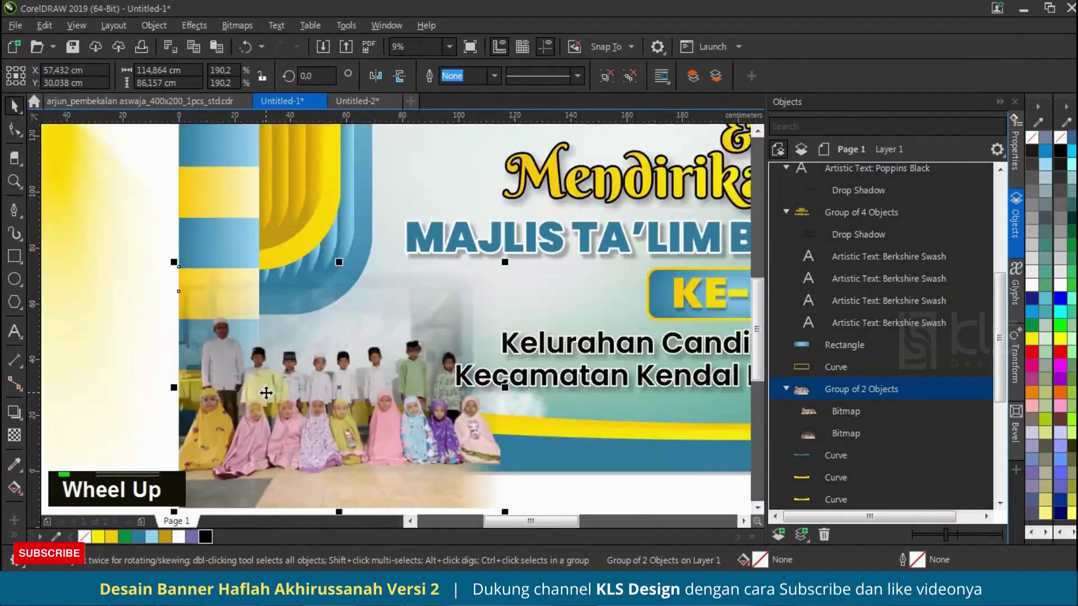
pyautogui.scroll(-1, 298, 342)
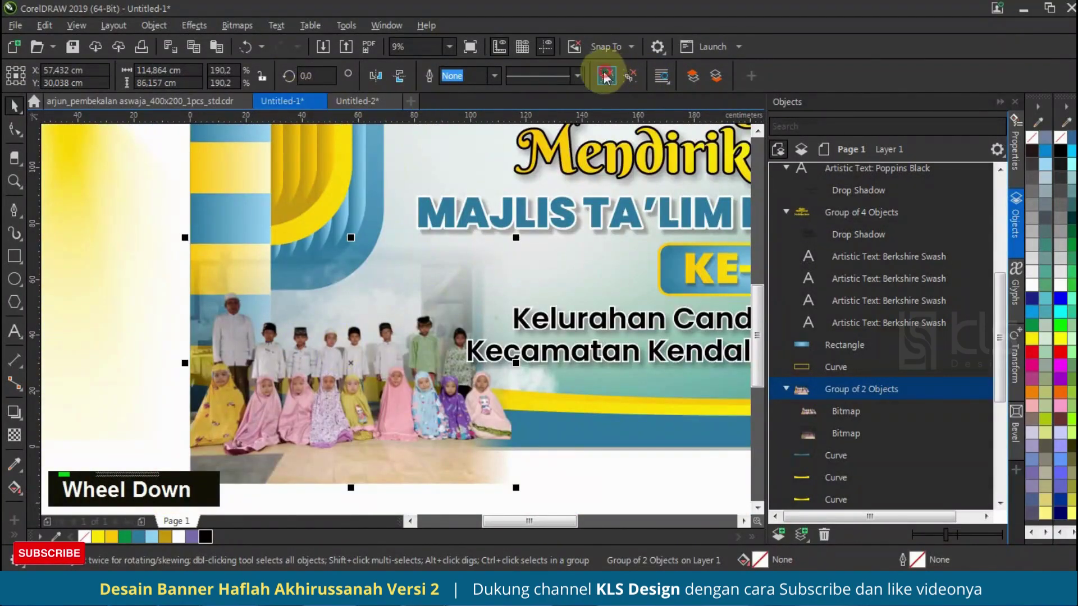
pyautogui.doubleClick(368, 395)
pyautogui.click(194, 25)
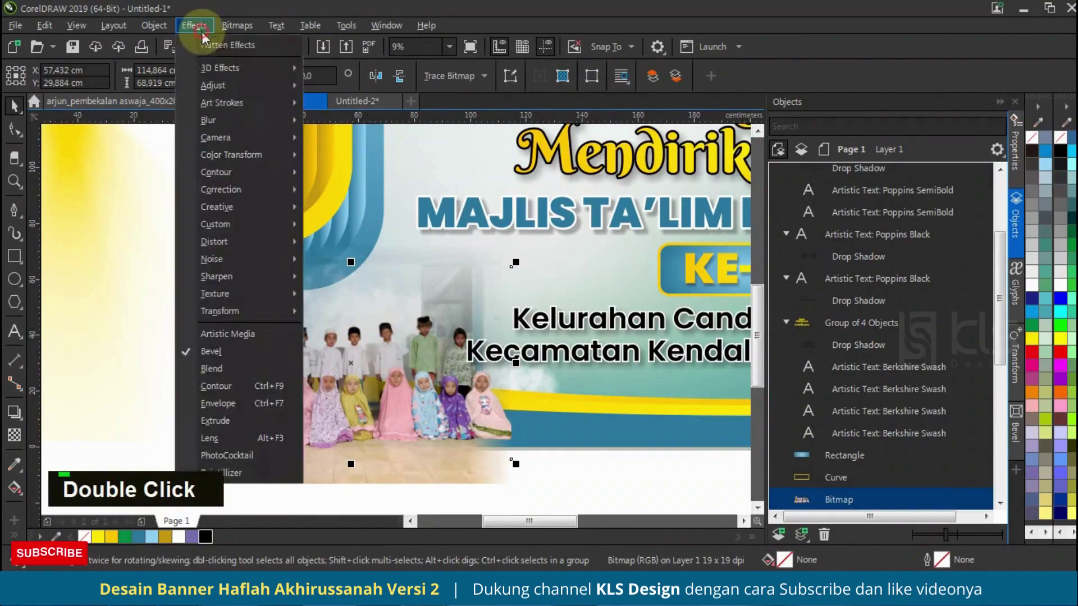
pyautogui.moveTo(281, 86)
pyautogui.click(412, 208)
pyautogui.click(490, 350)
pyautogui.moveTo(547, 257); pyautogui.dragTo(571, 283)
pyautogui.click(565, 281)
pyautogui.click(562, 257)
pyautogui.click(555, 259)
pyautogui.click(564, 280)
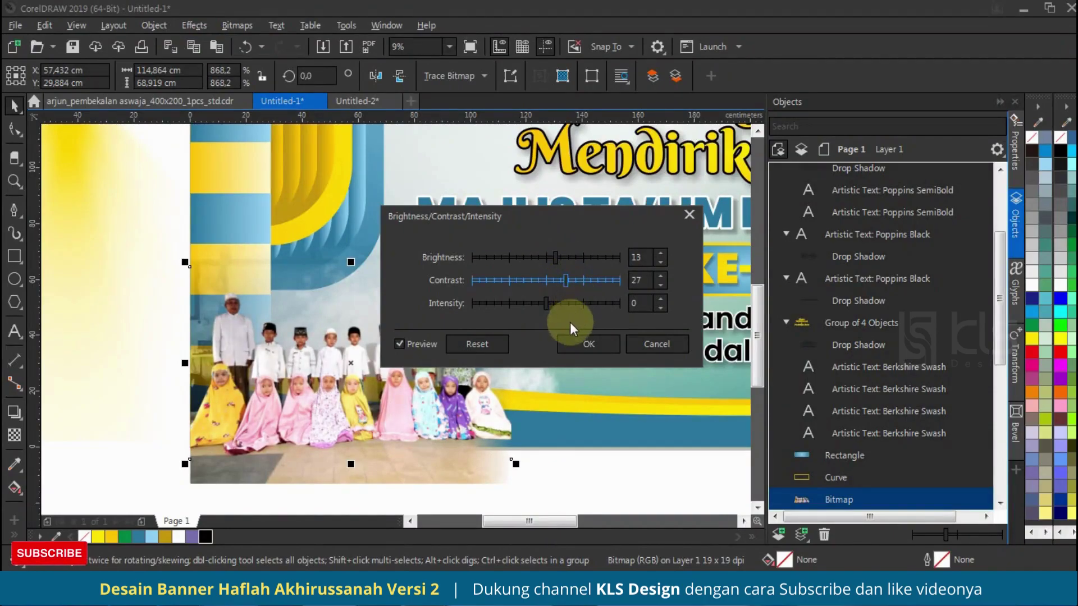
pyautogui.click(579, 343)
# - Group the brightened people cutout with its faded background photo
pyautogui.scroll(-2, 393, 353)
pyautogui.doubleClick(360, 358)
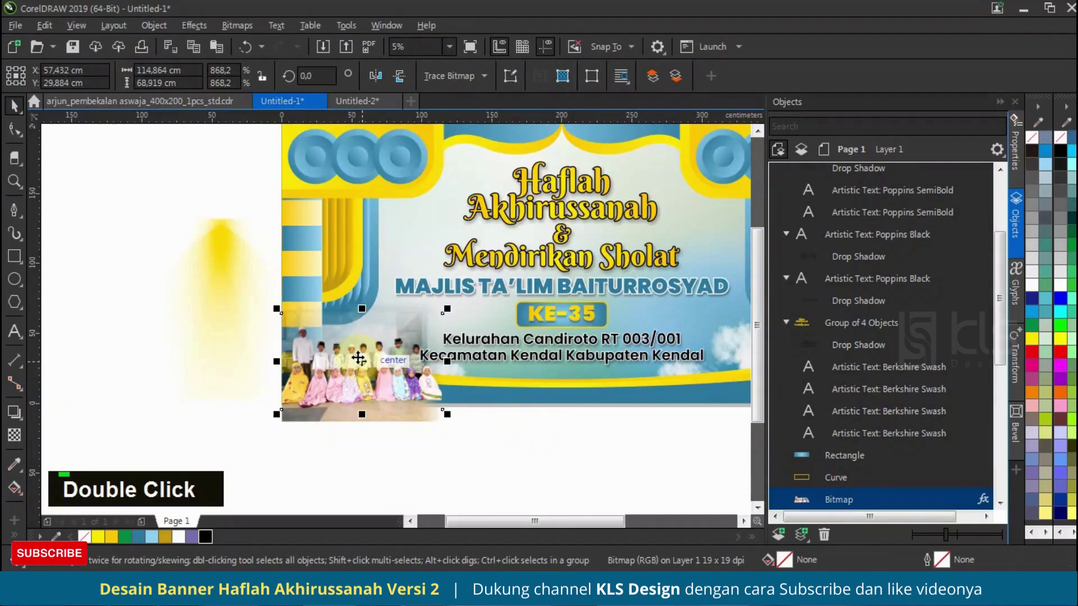
pyautogui.scroll(3, 362, 354)
pyautogui.scroll(-3, 314, 371)
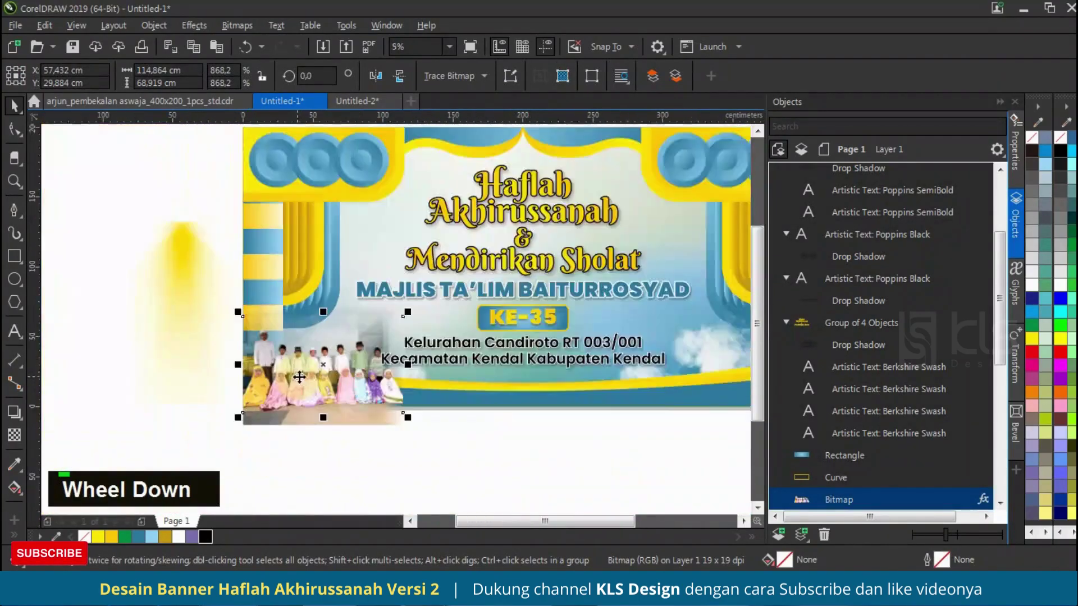
pyautogui.scroll(4, 298, 376)
pyautogui.scroll(-2, 464, 256)
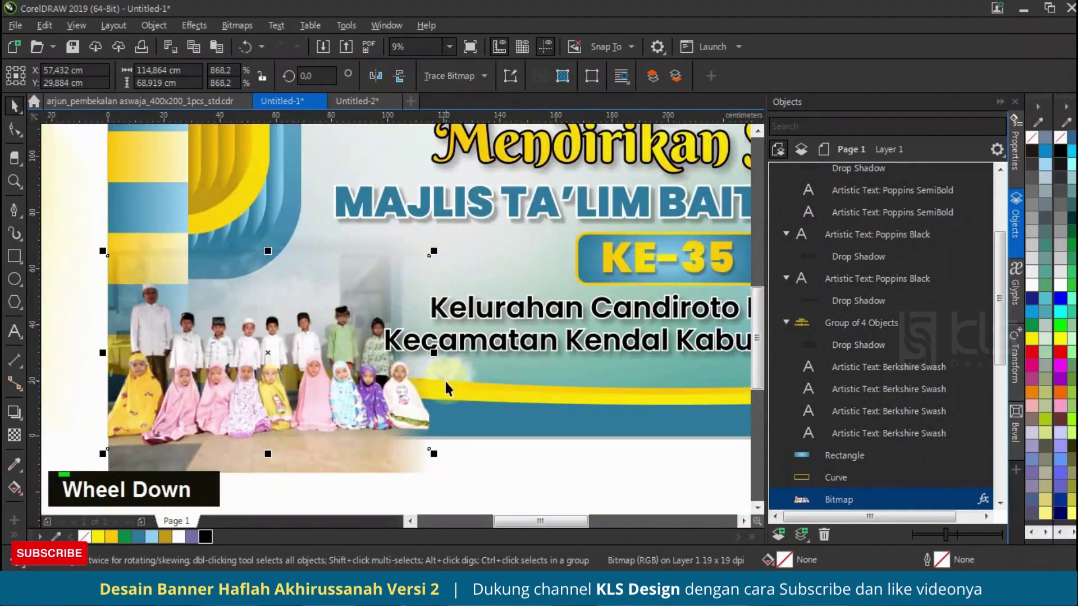
pyautogui.scroll(-2, 449, 393)
pyautogui.keyDown('shift'); pyautogui.click(240, 248); pyautogui.keyUp('shift')
pyautogui.scroll(2, 432, 279)
pyautogui.hotkey('ctrl', 'g')
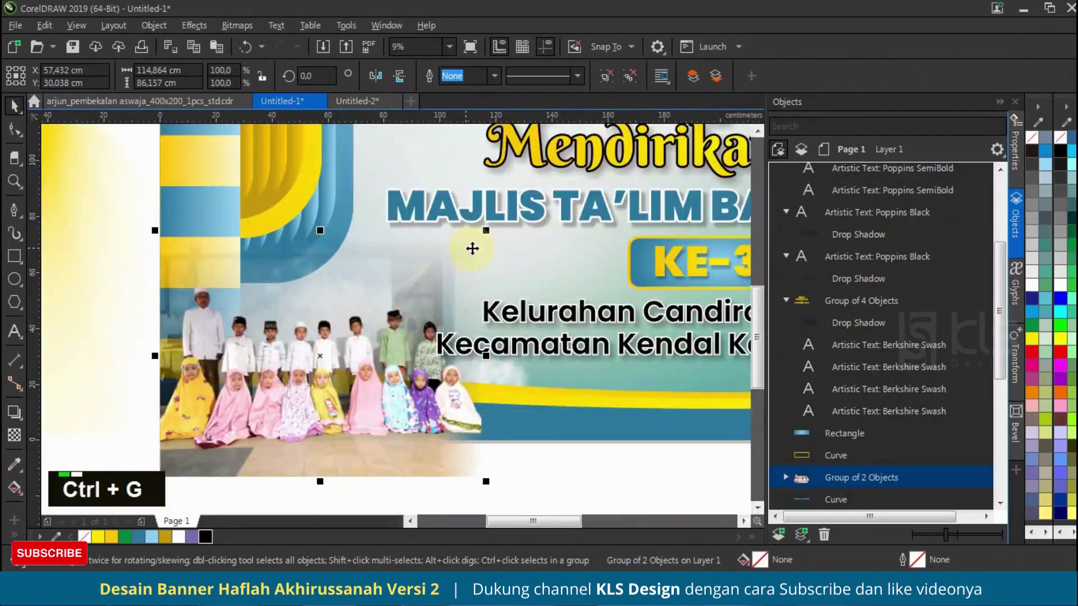
# - Scale the photo group to about 112 cm wide, duplicate it horizontally across the banner and mirror the copy horizontally
pyautogui.scroll(-4, 255, 331)
pyautogui.scroll(2, 203, 390)
pyautogui.scroll(-2, 204, 390)
pyautogui.moveTo(242, 385); pyautogui.dragTo(344, 387)
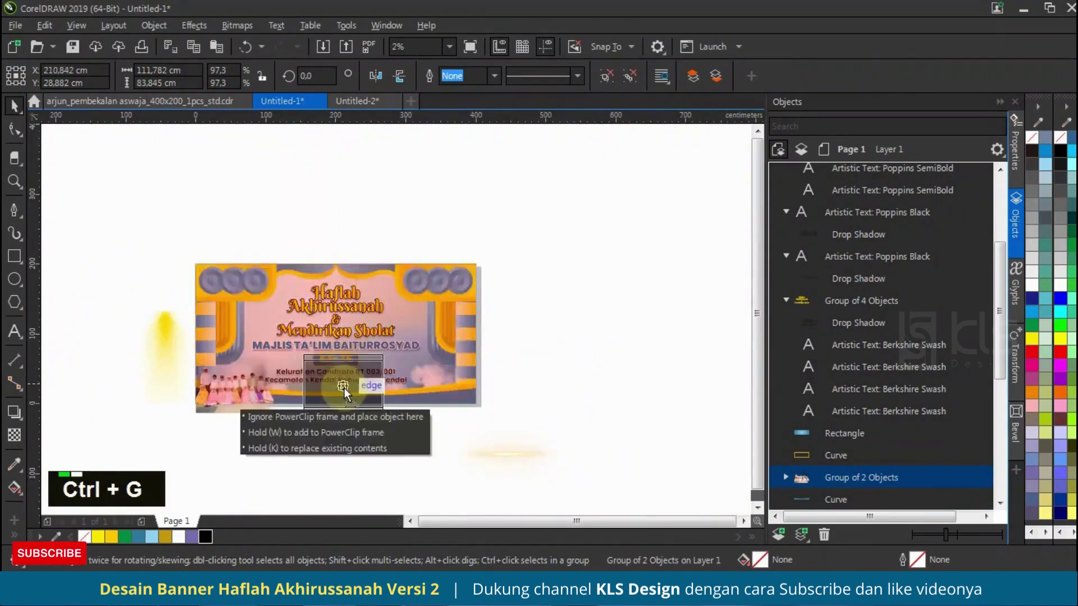
pyautogui.keyDown('shift'); pyautogui.rightClick(344, 388); pyautogui.keyUp('shift')
pyautogui.click(376, 75)
pyautogui.keyDown('shift'); pyautogui.click(463, 403); pyautogui.keyUp('shift')
pyautogui.press('r')
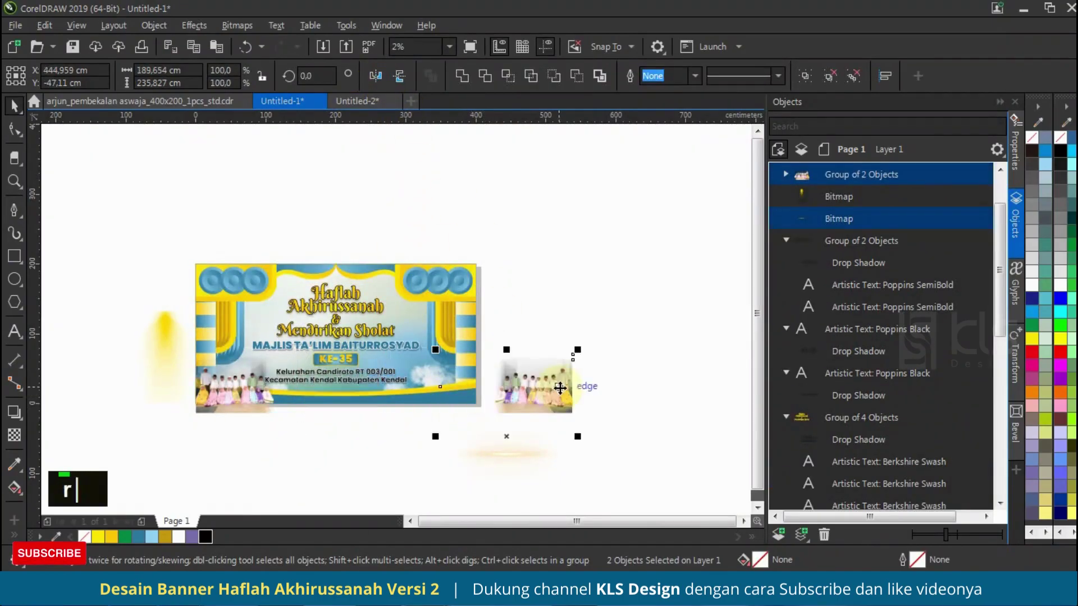
pyautogui.click(570, 306)
# - Align the mirrored photo group with the banner's right edge
pyautogui.click(519, 382)
pyautogui.keyDown('shift'); pyautogui.click(464, 402); pyautogui.keyUp('shift')
pyautogui.keyDown('shift'); pyautogui.click(464, 402); pyautogui.keyUp('shift')
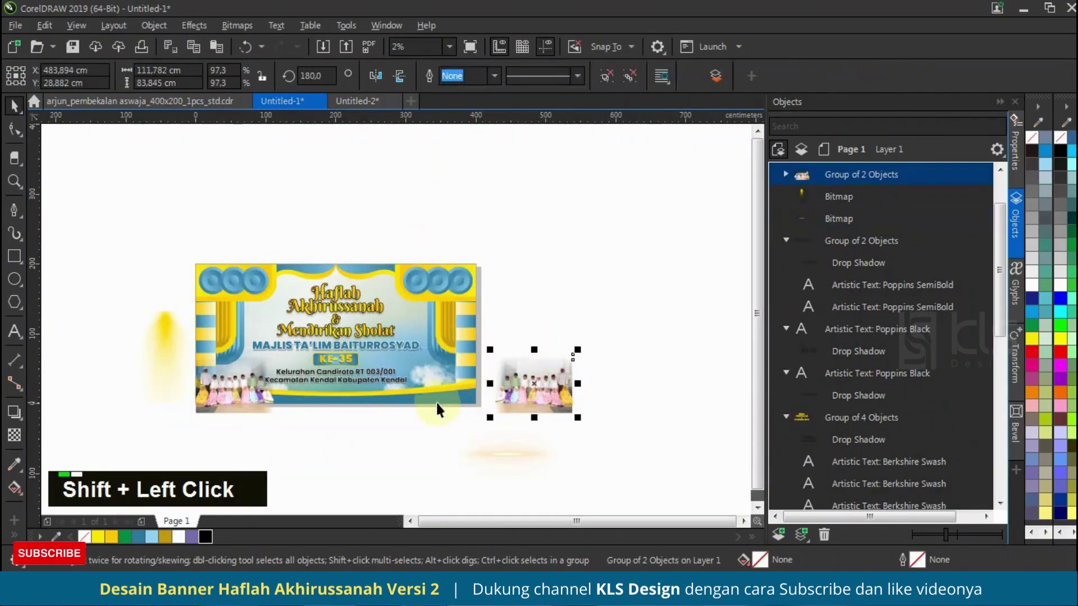
pyautogui.keyDown('shift'); pyautogui.click(440, 391); pyautogui.keyUp('shift')
pyautogui.press('r')
pyautogui.click(522, 372)
pyautogui.scroll(2, 460, 383)
pyautogui.scroll(1, 459, 384)
pyautogui.scroll(-1, 539, 354)
pyautogui.click(544, 352)
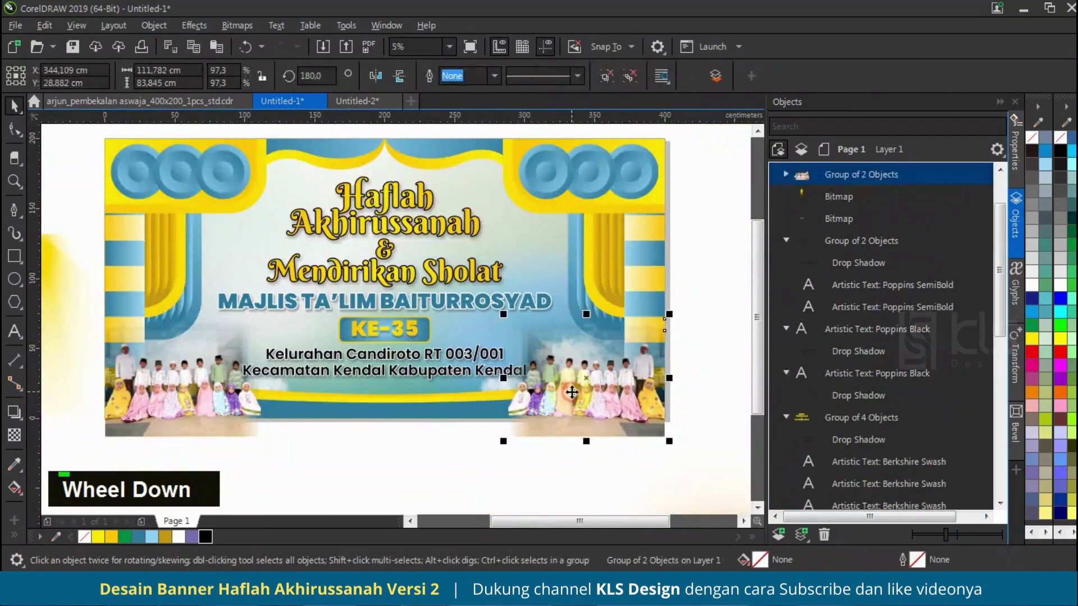
# - Group the left photo group and its mirrored copy together
pyautogui.keyDown('shift'); pyautogui.click(187, 405); pyautogui.keyUp('shift')
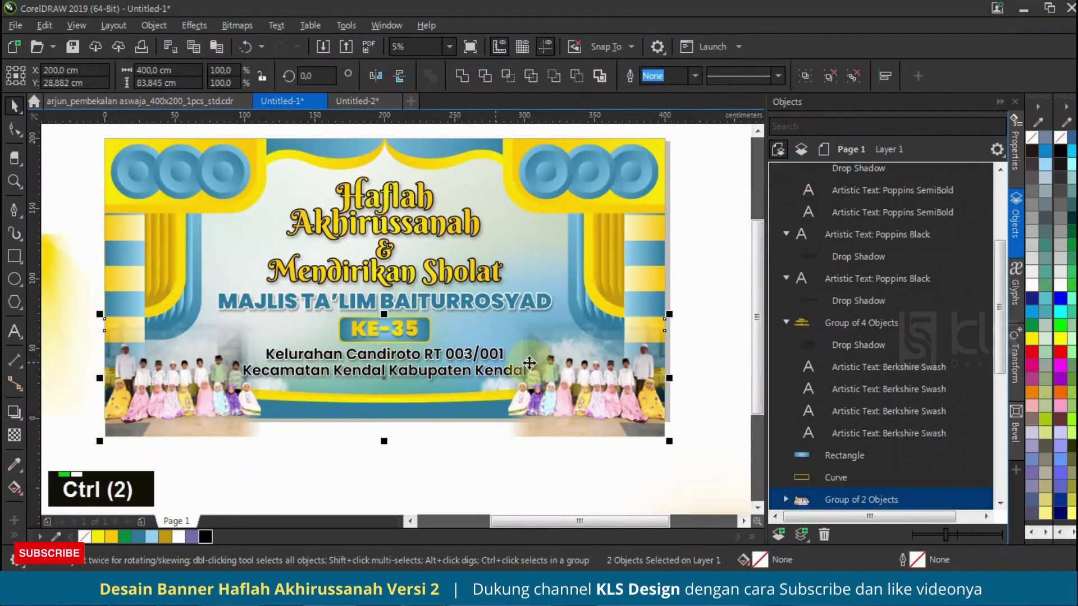
pyautogui.hotkey('ctrl', 'g')
pyautogui.click(853, 351)
pyautogui.scroll(-2, 857, 352)
pyautogui.scroll(-3, 857, 352)
pyautogui.scroll(1, 855, 349)
pyautogui.click(651, 373)
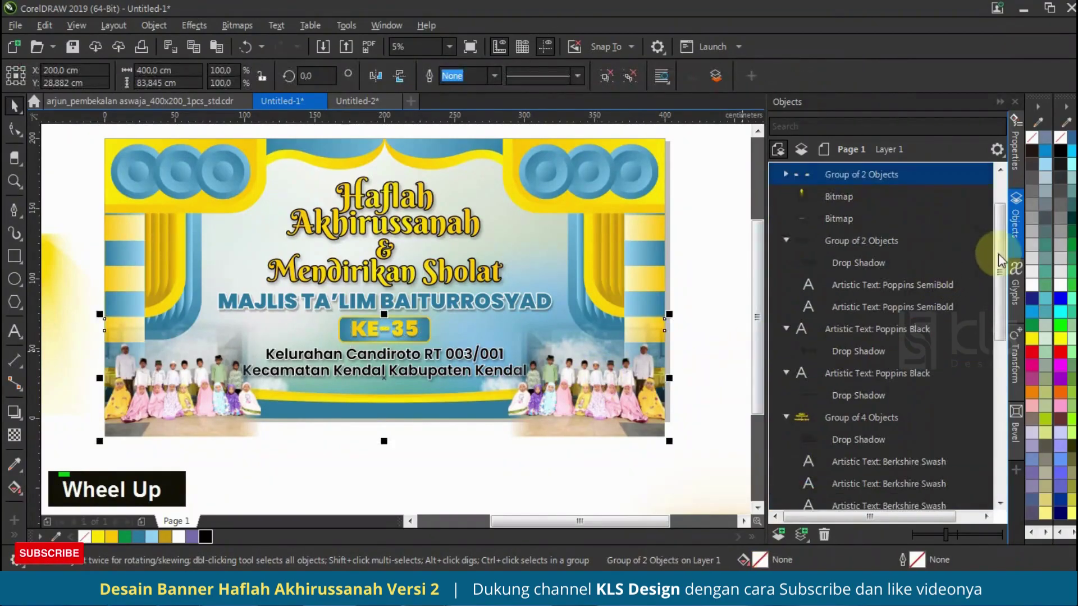
# - Add the three bottom ribbon curves to the photo selection and PowerClip everything inside the banner rectangle
pyautogui.moveTo(998, 259); pyautogui.dragTo(1000, 393)
pyautogui.keyDown('ctrl'); pyautogui.click(835, 245); pyautogui.keyUp('ctrl')
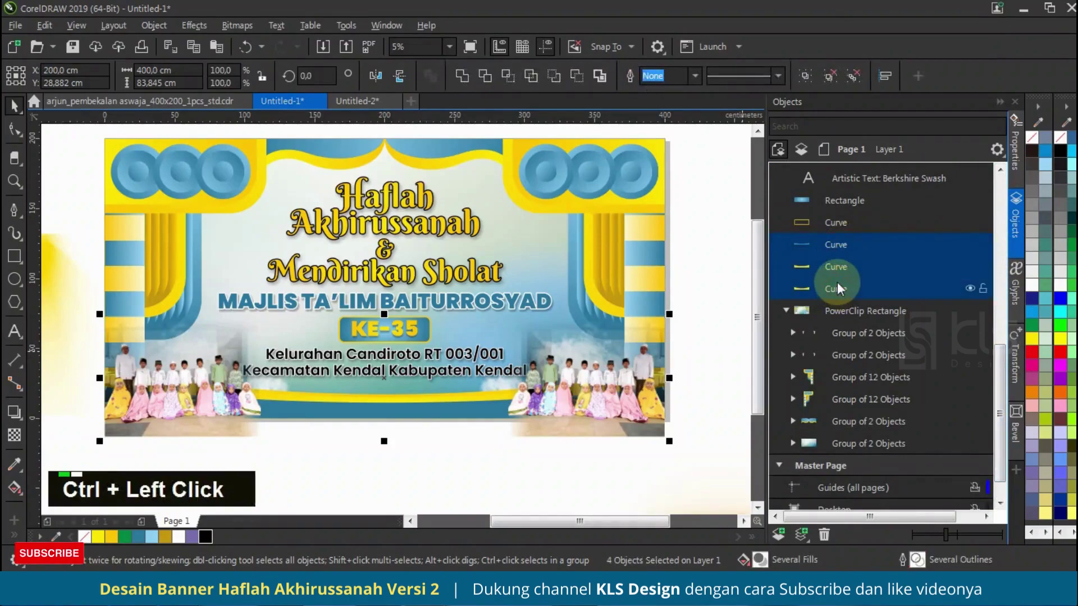
pyautogui.rightClick(615, 382)
pyautogui.click(679, 339)
pyautogui.click(619, 219)
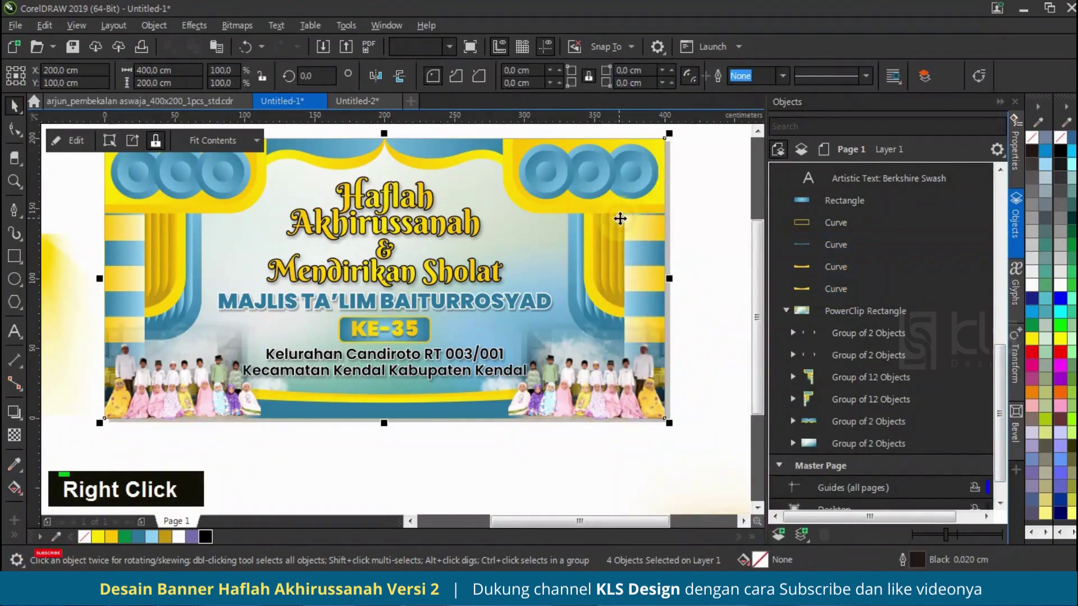
pyautogui.click(710, 257)
# - Place the yellow light ray left of the Haflah title, below the curtain, and fade it downward with a vertical linear transparency
pyautogui.scroll(-1, 479, 395)
pyautogui.moveTo(257, 329); pyautogui.dragTo(342, 309)
pyautogui.scroll(1, 342, 309)
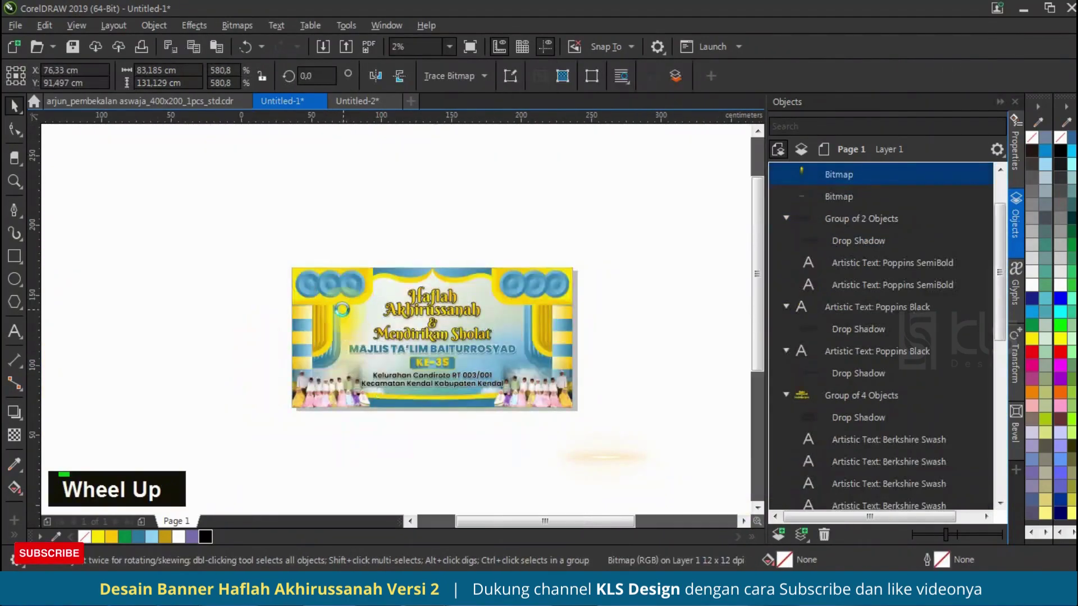
pyautogui.scroll(2, 342, 309)
pyautogui.click(14, 435)
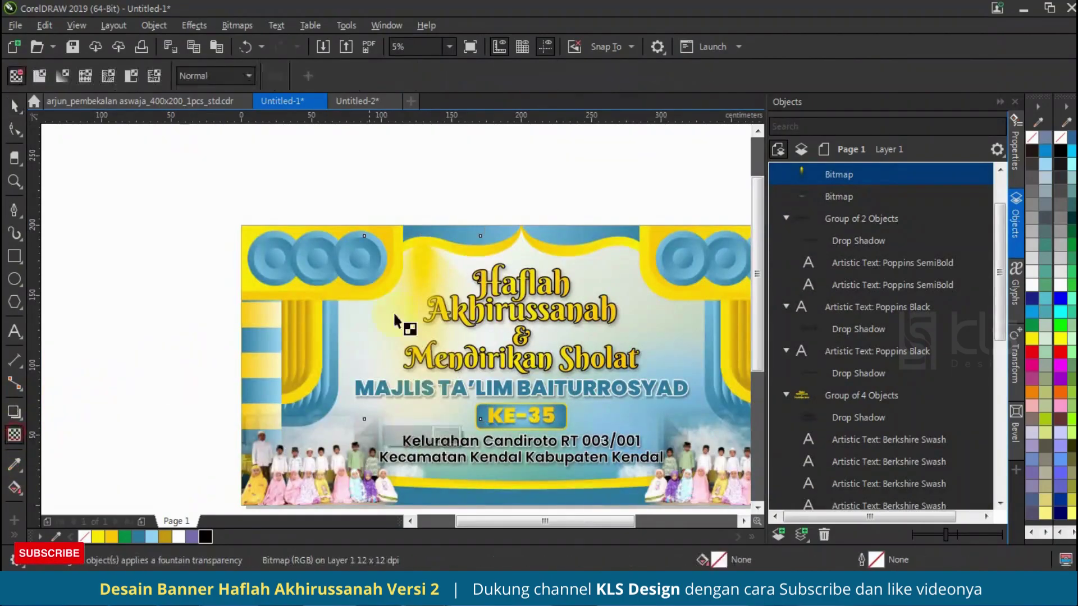
pyautogui.moveTo(465, 335); pyautogui.dragTo(444, 371)
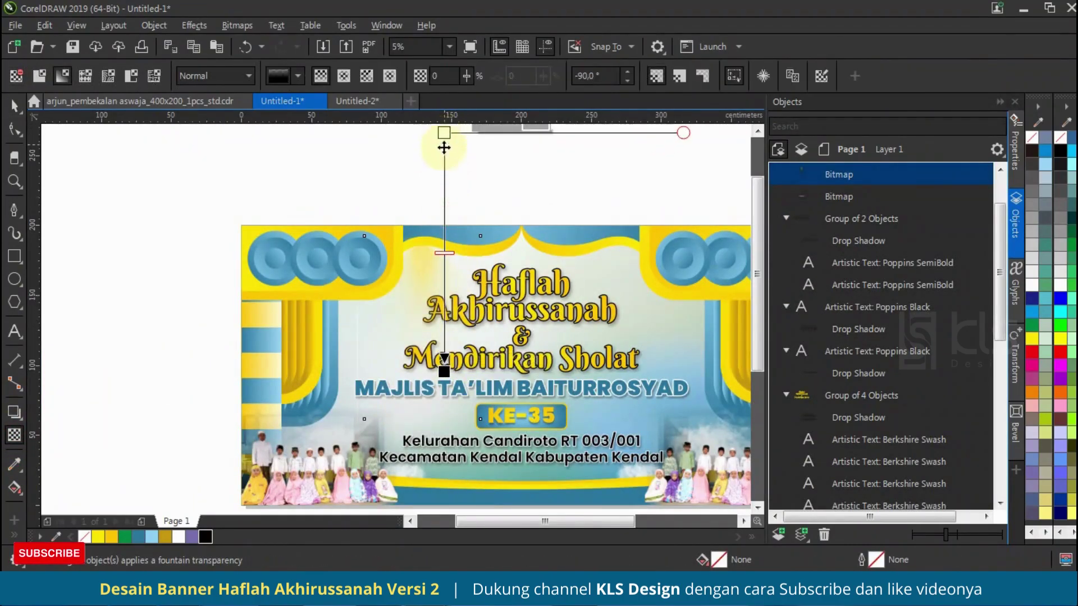
pyautogui.click(14, 105)
# - Copy the yellow light ray horizontally to the other side of the title and group the two rays
pyautogui.scroll(2, 443, 275)
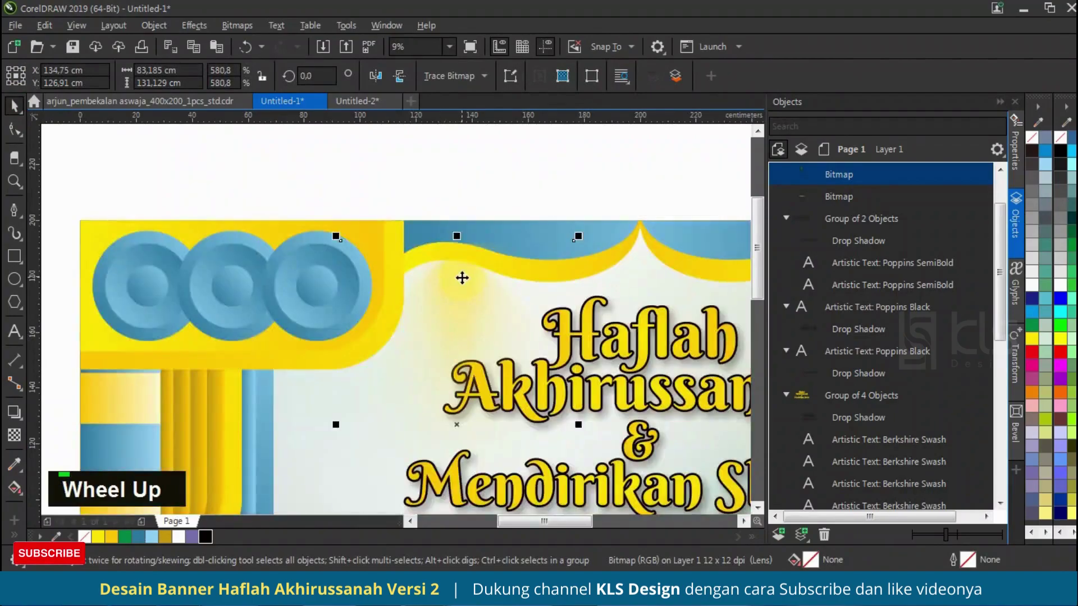
pyautogui.moveTo(469, 284); pyautogui.dragTo(572, 303)
pyautogui.scroll(-2, 337, 294)
pyautogui.keyDown('shift'); pyautogui.rightClick(573, 303); pyautogui.keyUp('shift')
pyautogui.keyDown('shift'); pyautogui.click(386, 298); pyautogui.keyUp('shift')
pyautogui.hotkey('ctrl', 'g')
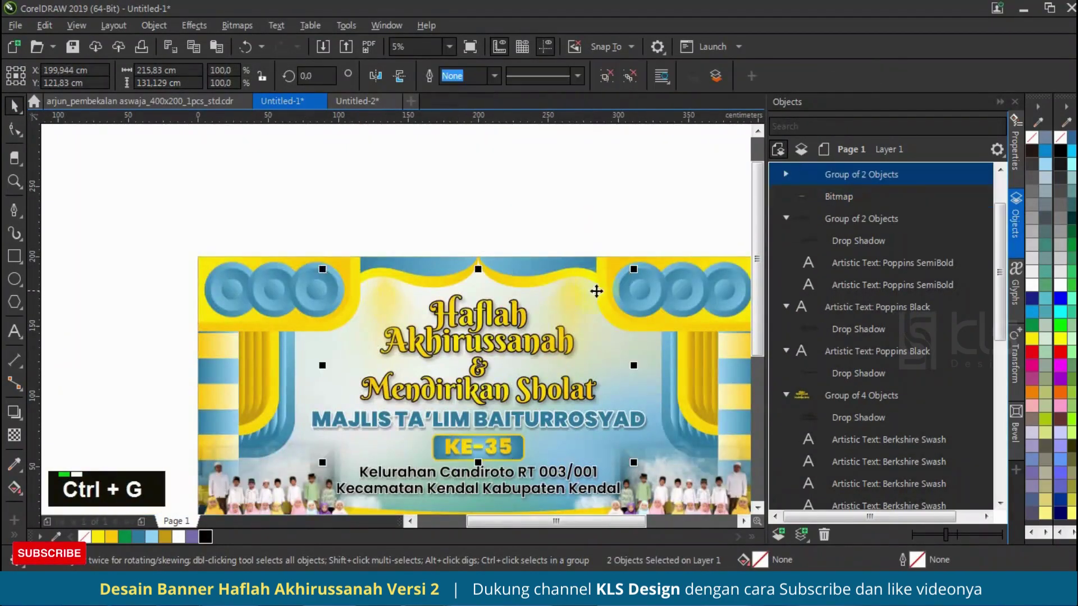
# - Centre the pair of light rays horizontally on the banner and PowerClip it inside the banner rectangle
pyautogui.keyDown('shift'); pyautogui.click(498, 261); pyautogui.keyUp('shift')
pyautogui.press('c')
pyautogui.click(560, 188)
pyautogui.click(574, 298)
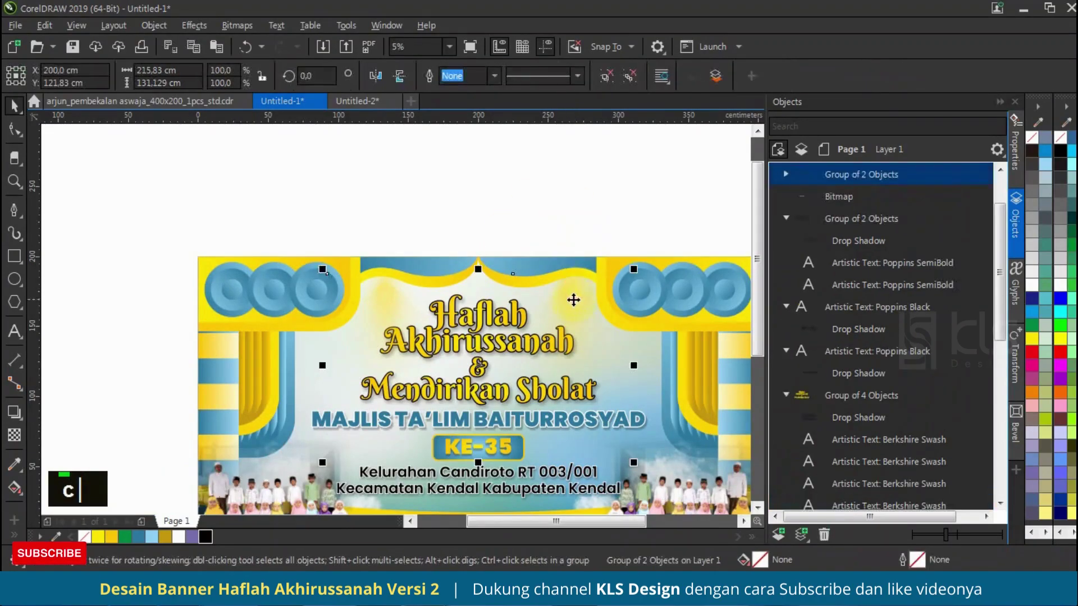
pyautogui.rightClick(575, 298)
pyautogui.click(611, 298)
pyautogui.click(294, 280)
pyautogui.click(443, 169)
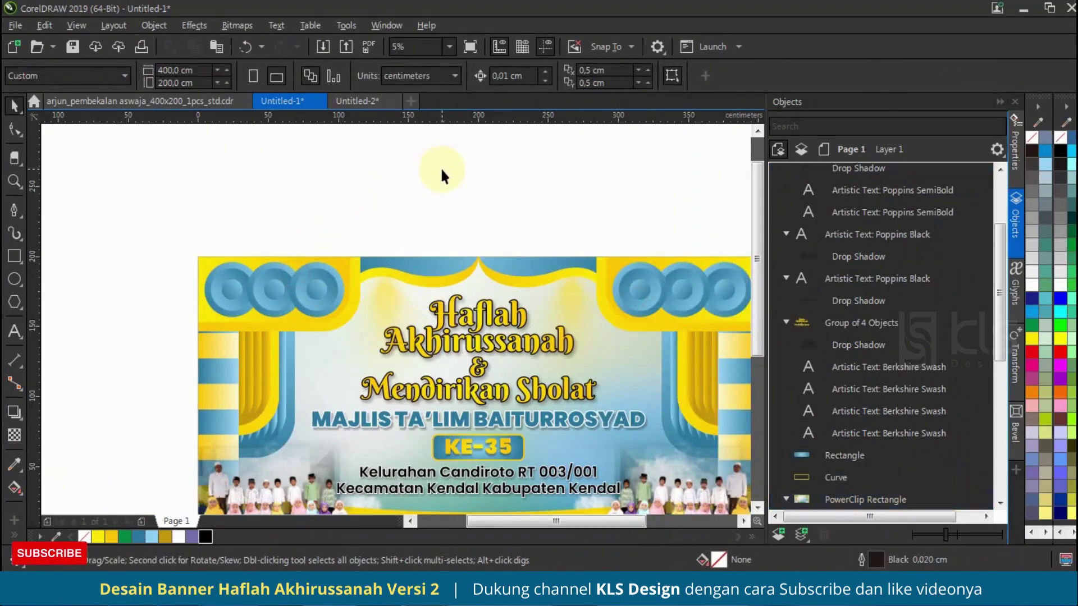
# - Place the golden flare bitmap at the lower centre of the banner, at about X 197 cm and Y 17 cm
pyautogui.scroll(-2, 362, 182)
pyautogui.moveTo(648, 398); pyautogui.dragTo(475, 443)
pyautogui.click(631, 404)
pyautogui.scroll(1, 464, 259)
pyautogui.scroll(1, 463, 257)
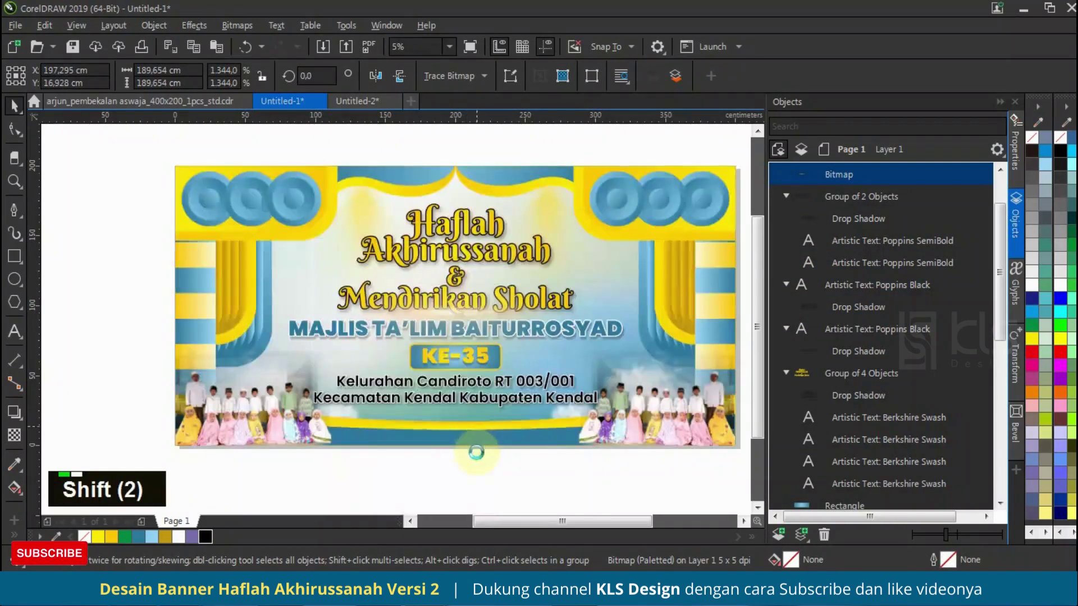
# - Shrink the golden flare to about 101.6 × 101.6 cm and lower it onto the yellow bottom stripe, at about Y 15 cm
pyautogui.scroll(2, 456, 416)
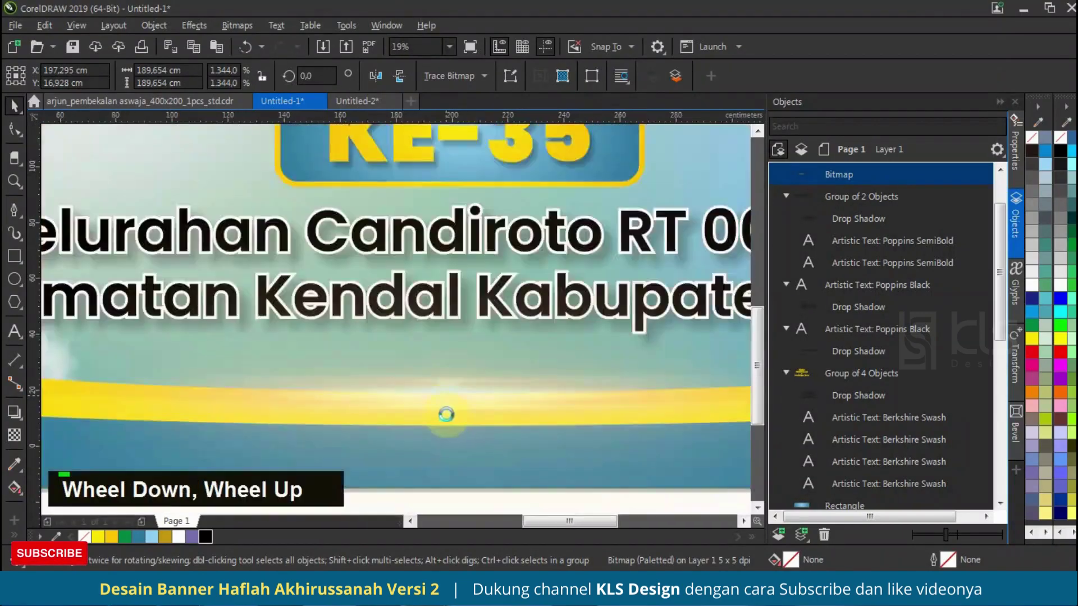
pyautogui.scroll(-2, 446, 393)
pyautogui.moveTo(614, 257); pyautogui.dragTo(557, 254)
pyautogui.scroll(2, 482, 396)
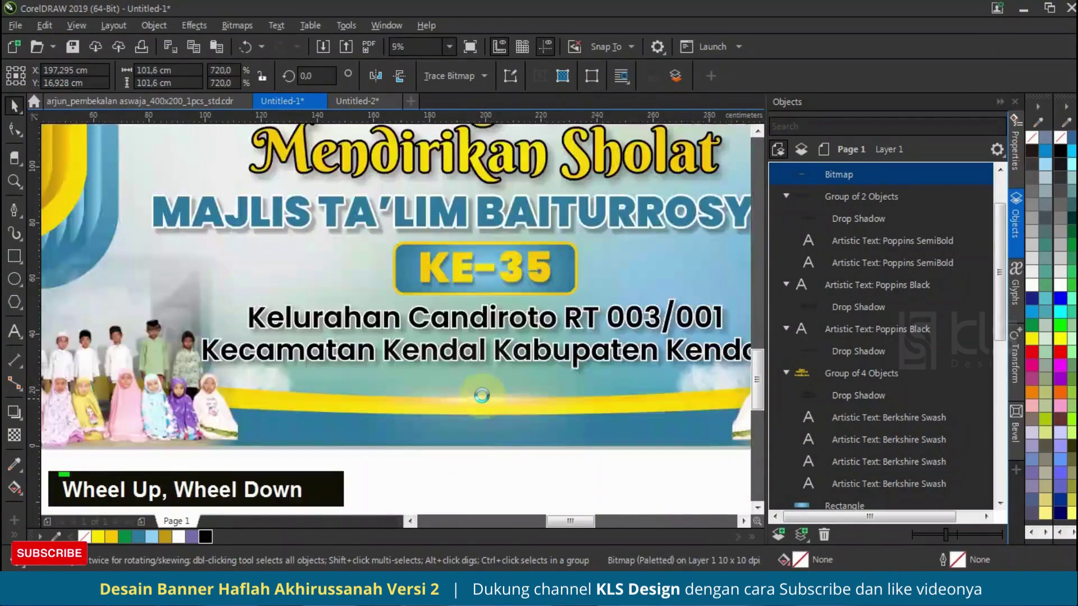
pyautogui.moveTo(474, 404); pyautogui.dragTo(475, 417)
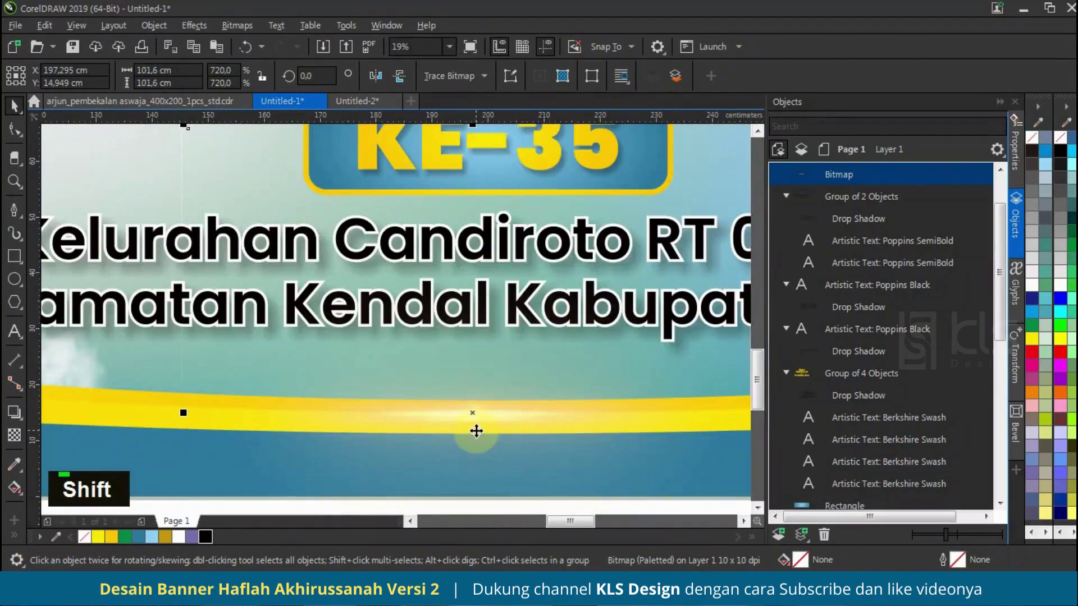
# - Centre the golden flare horizontally on the banner and PowerClip it inside the banner rectangle
pyautogui.scroll(-1, 476, 431)
pyautogui.keyDown('shift'); pyautogui.click(671, 447); pyautogui.keyUp('shift')
pyautogui.press('c')
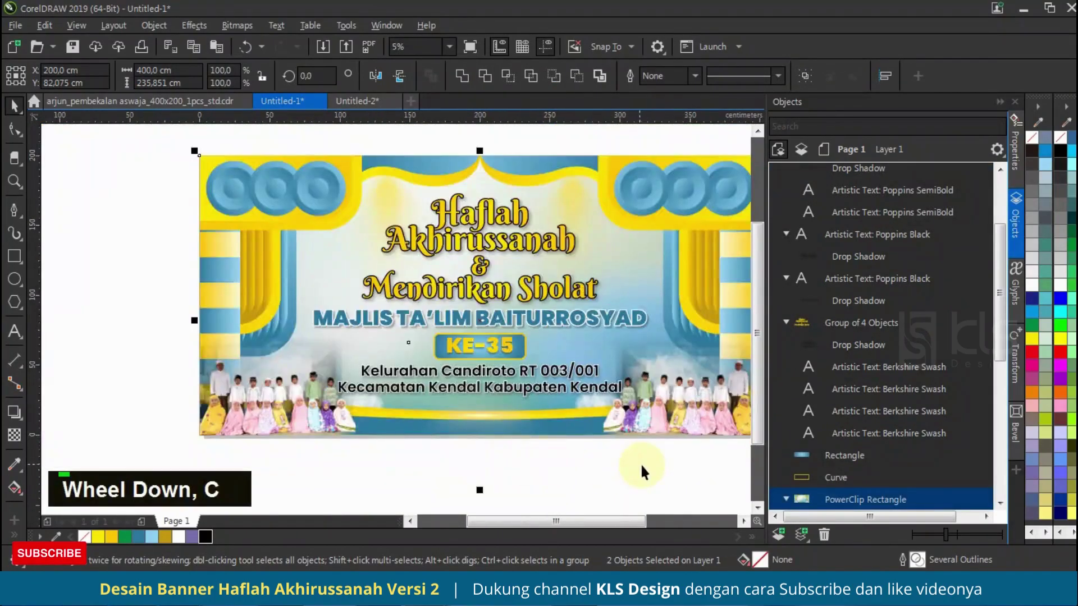
pyautogui.click(636, 465)
pyautogui.click(476, 413)
pyautogui.rightClick(477, 414)
pyautogui.click(542, 336)
pyautogui.click(269, 264)
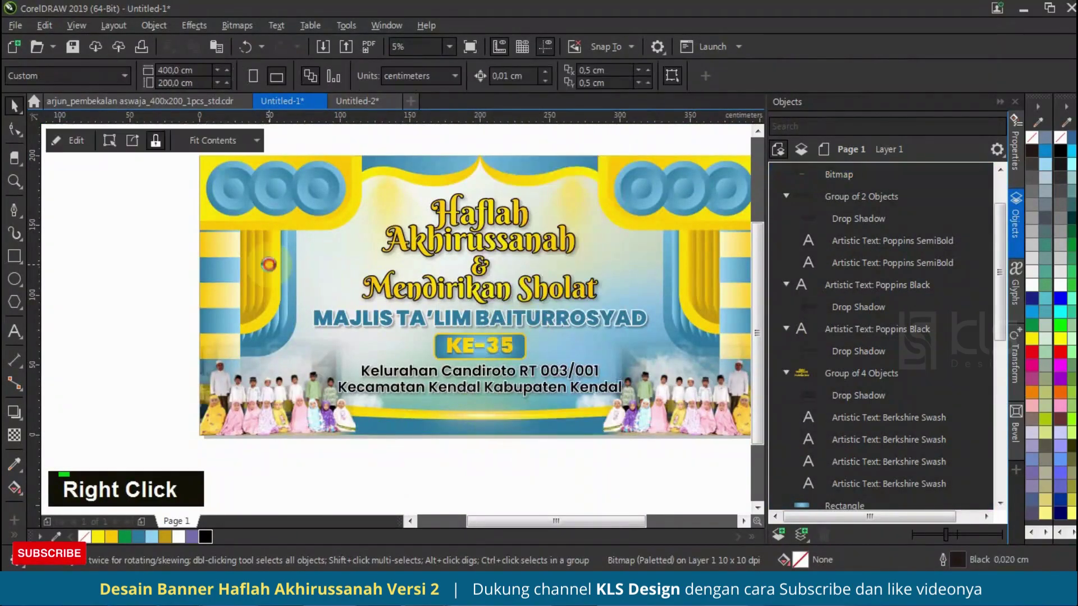
# - Select the whole banner, fit it in the view and inspect it in a full-screen preview
pyautogui.scroll(-2, 498, 432)
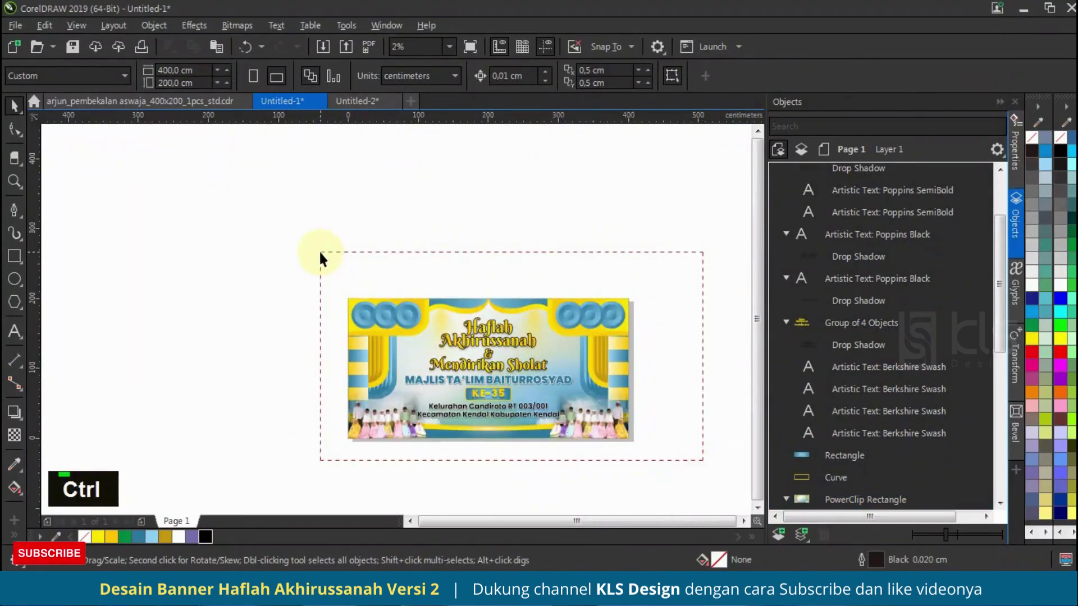
pyautogui.moveTo(318, 250); pyautogui.dragTo(328, 243)
pyautogui.hotkey('shift', 'F2')
pyautogui.press('F9')
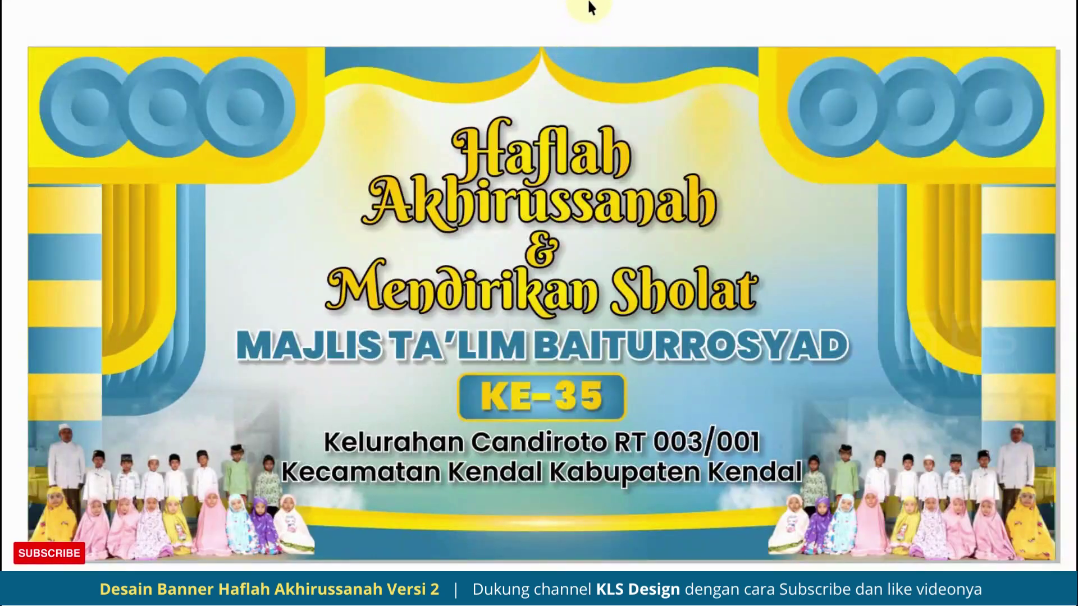